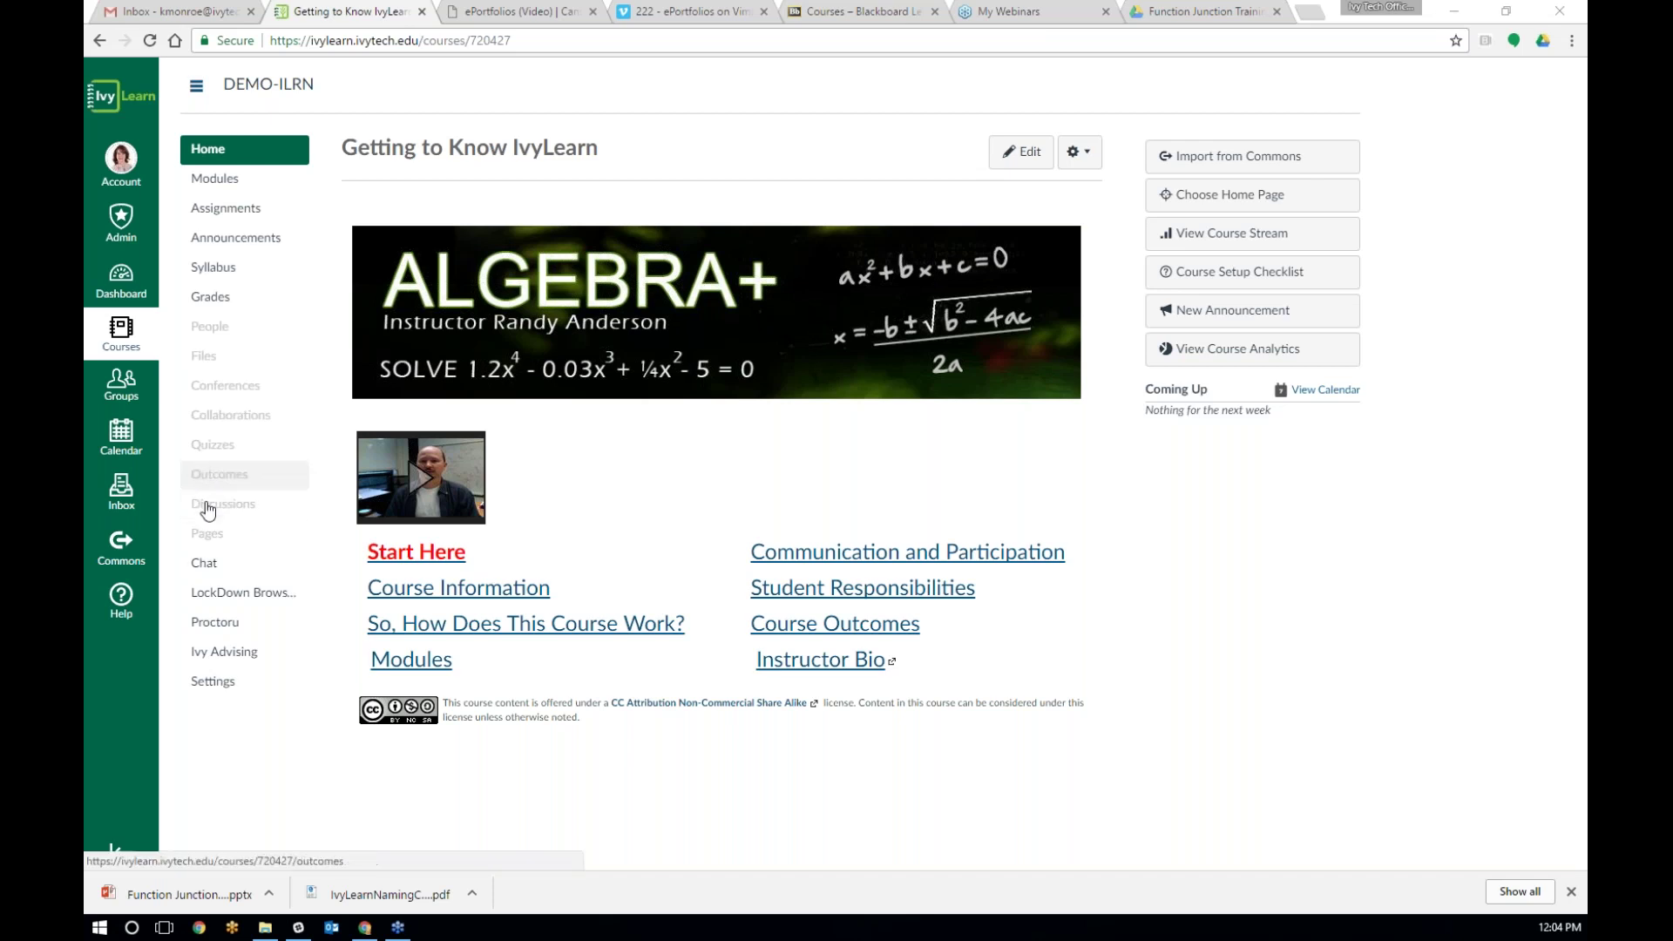
Step: Open the list of all pages in the DEMO-ILRN course and start a new page
click(200, 535)
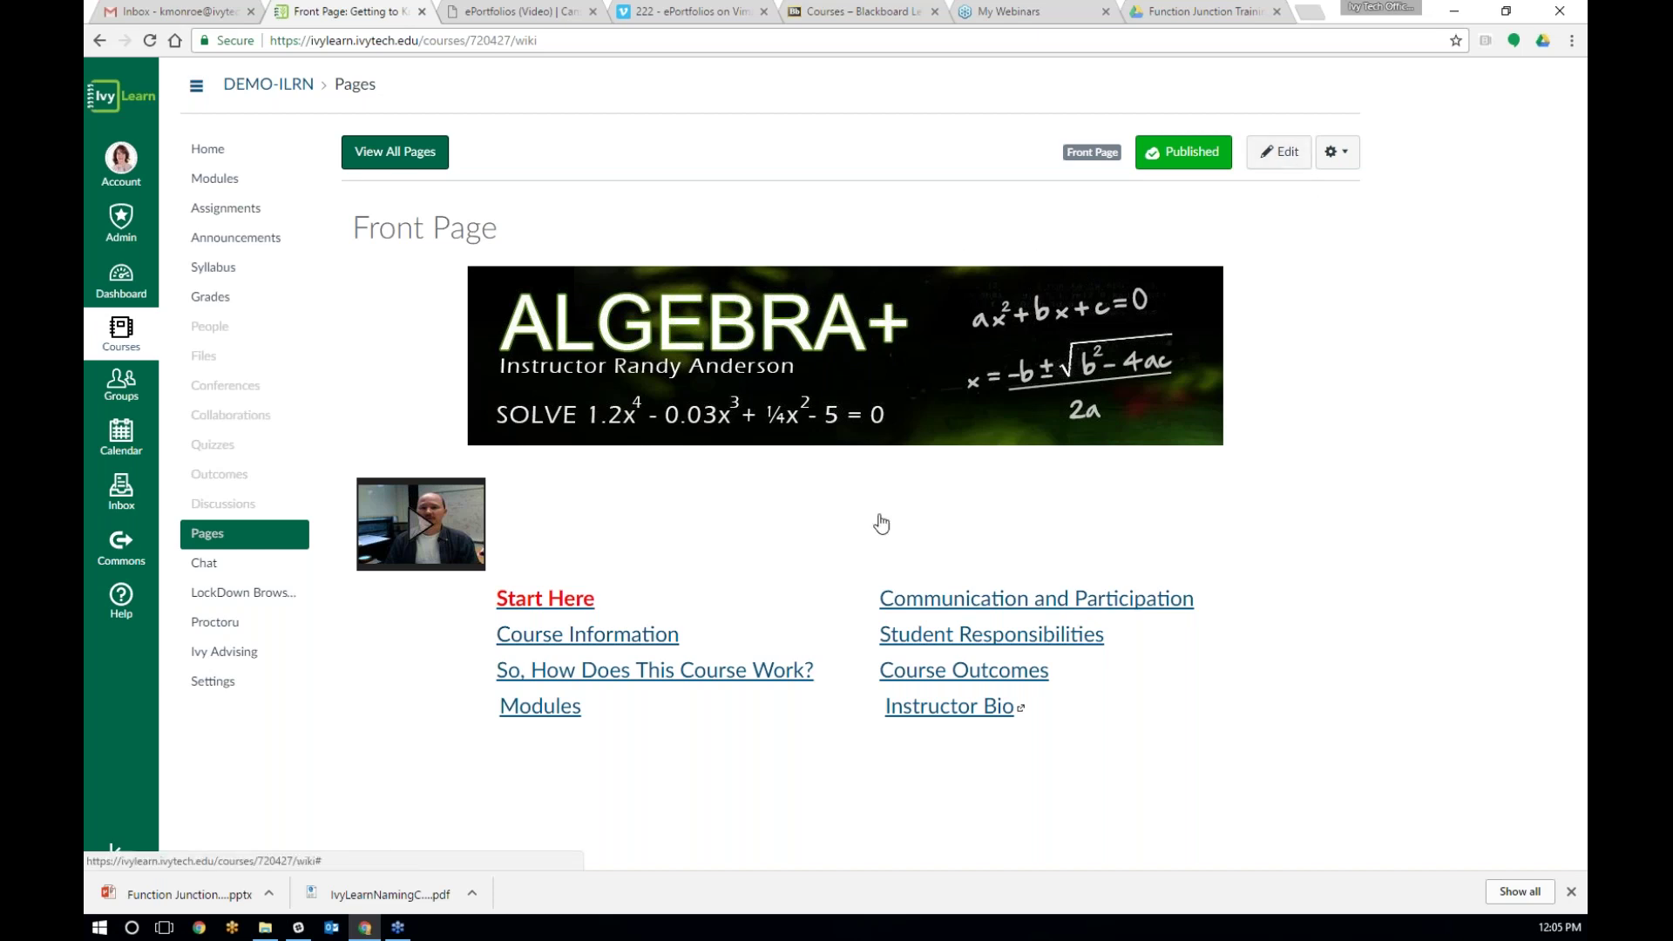
click(426, 162)
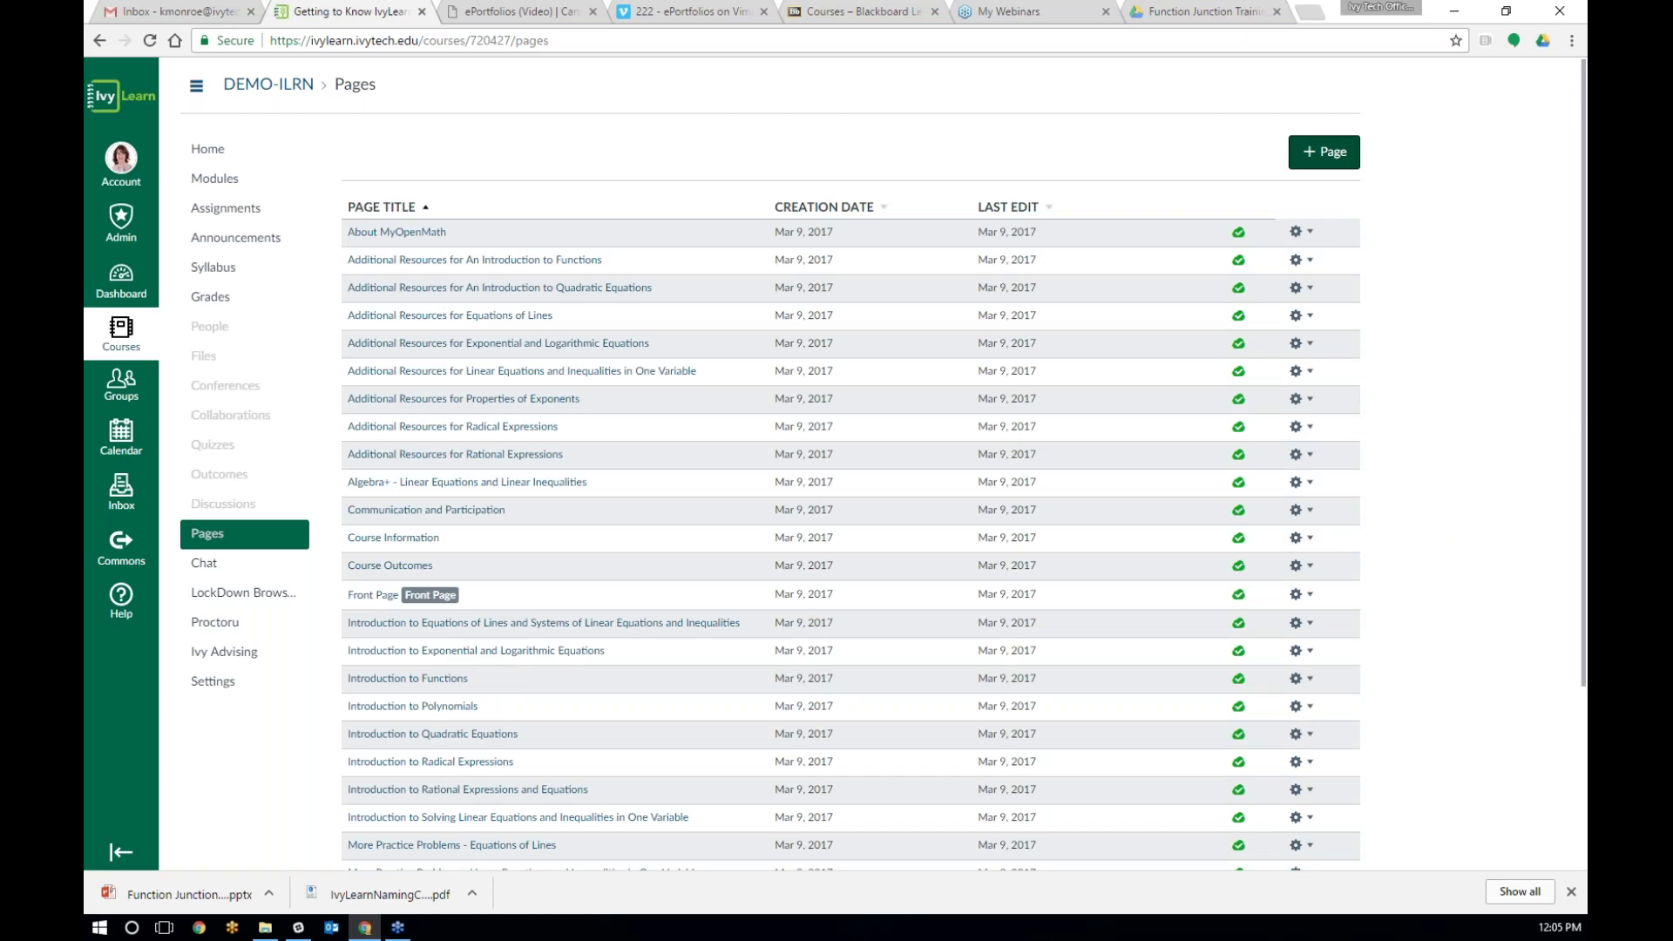
click(1323, 152)
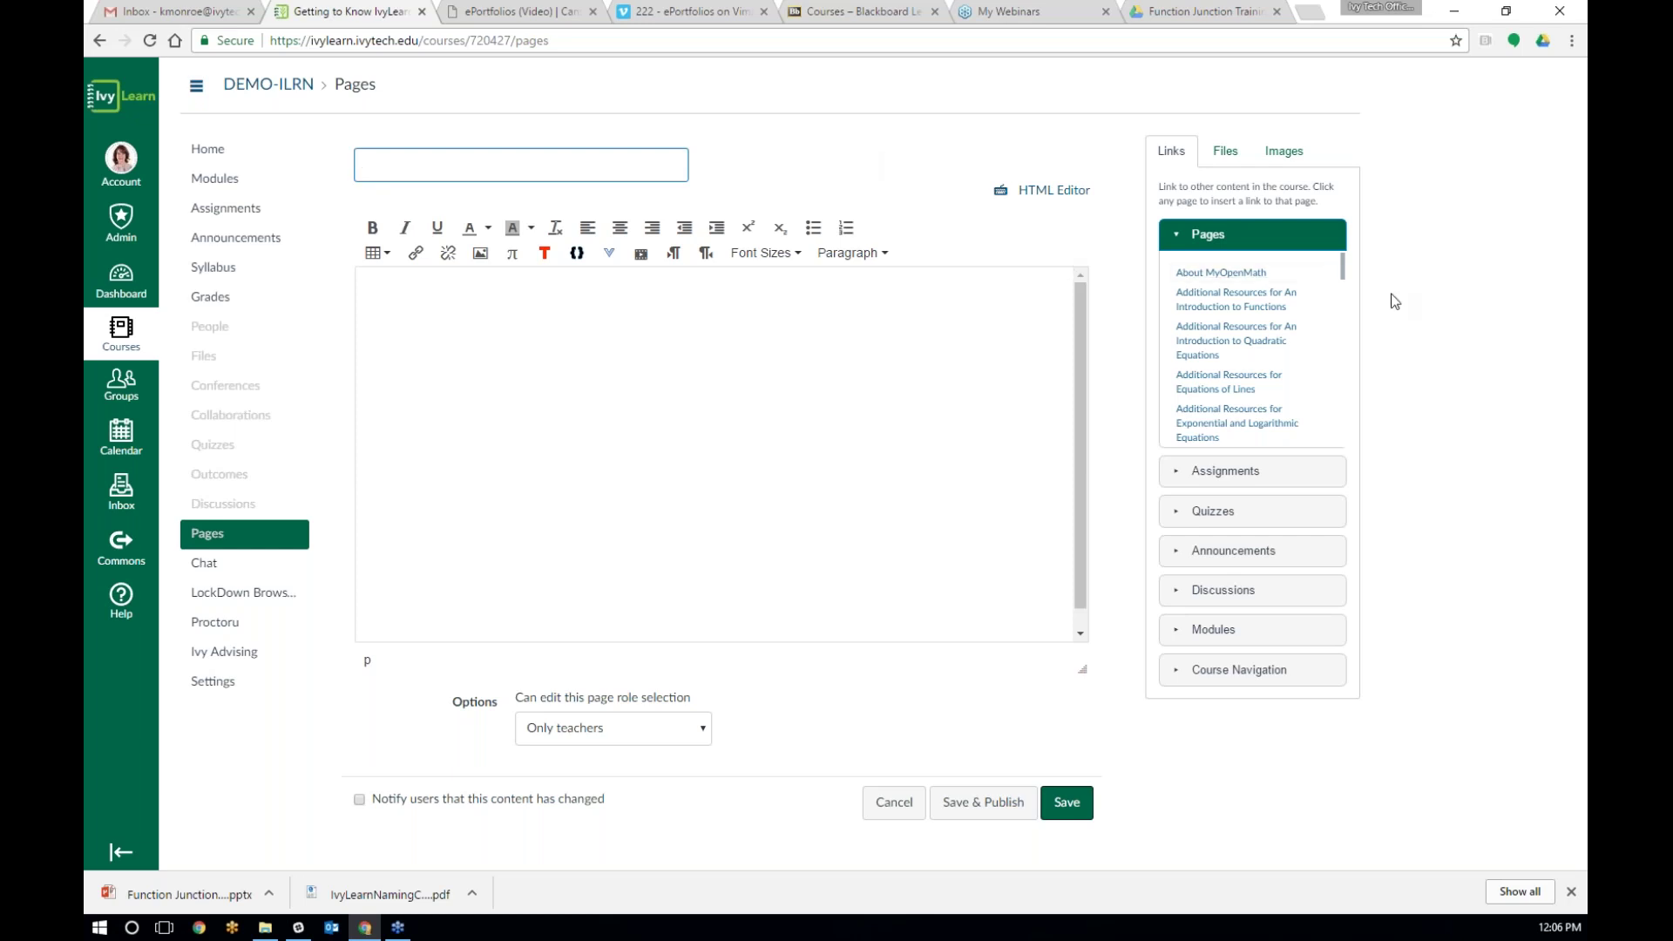
Step: Title the new page "Introduction to Equations"
drag(1345, 272, 1368, 449)
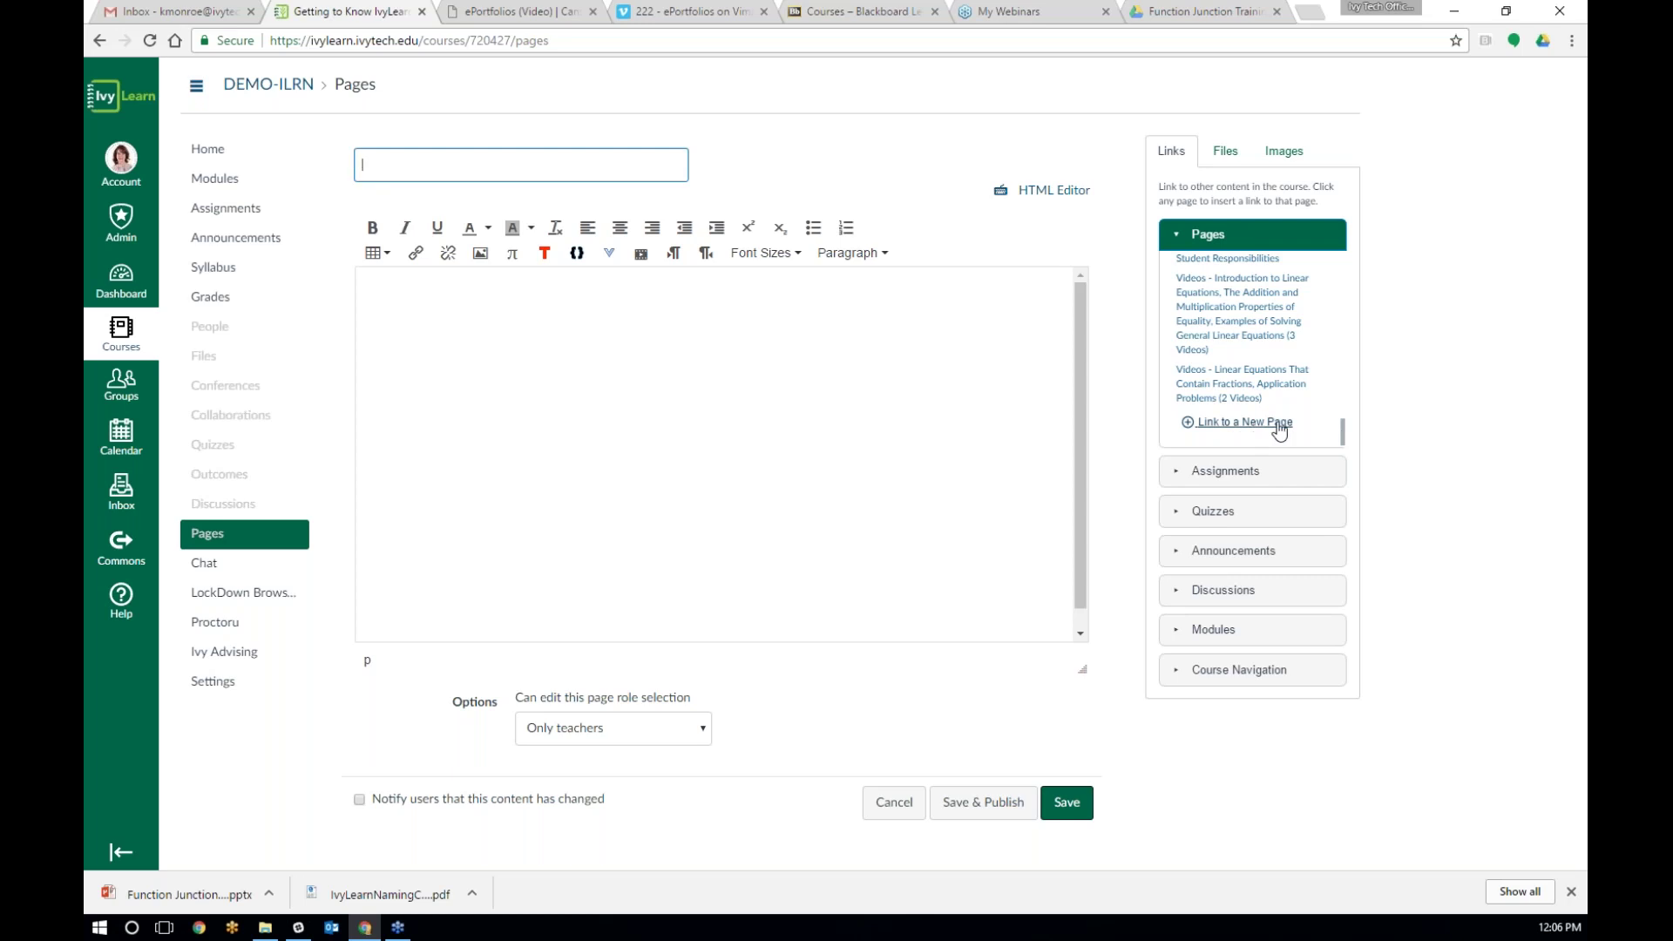
mouse_move(1341, 437)
mouse_down()
mouse_move(1339, 269)
mouse_move(1343, 440)
mouse_up()
drag(1343, 440, 1343, 266)
click(471, 168)
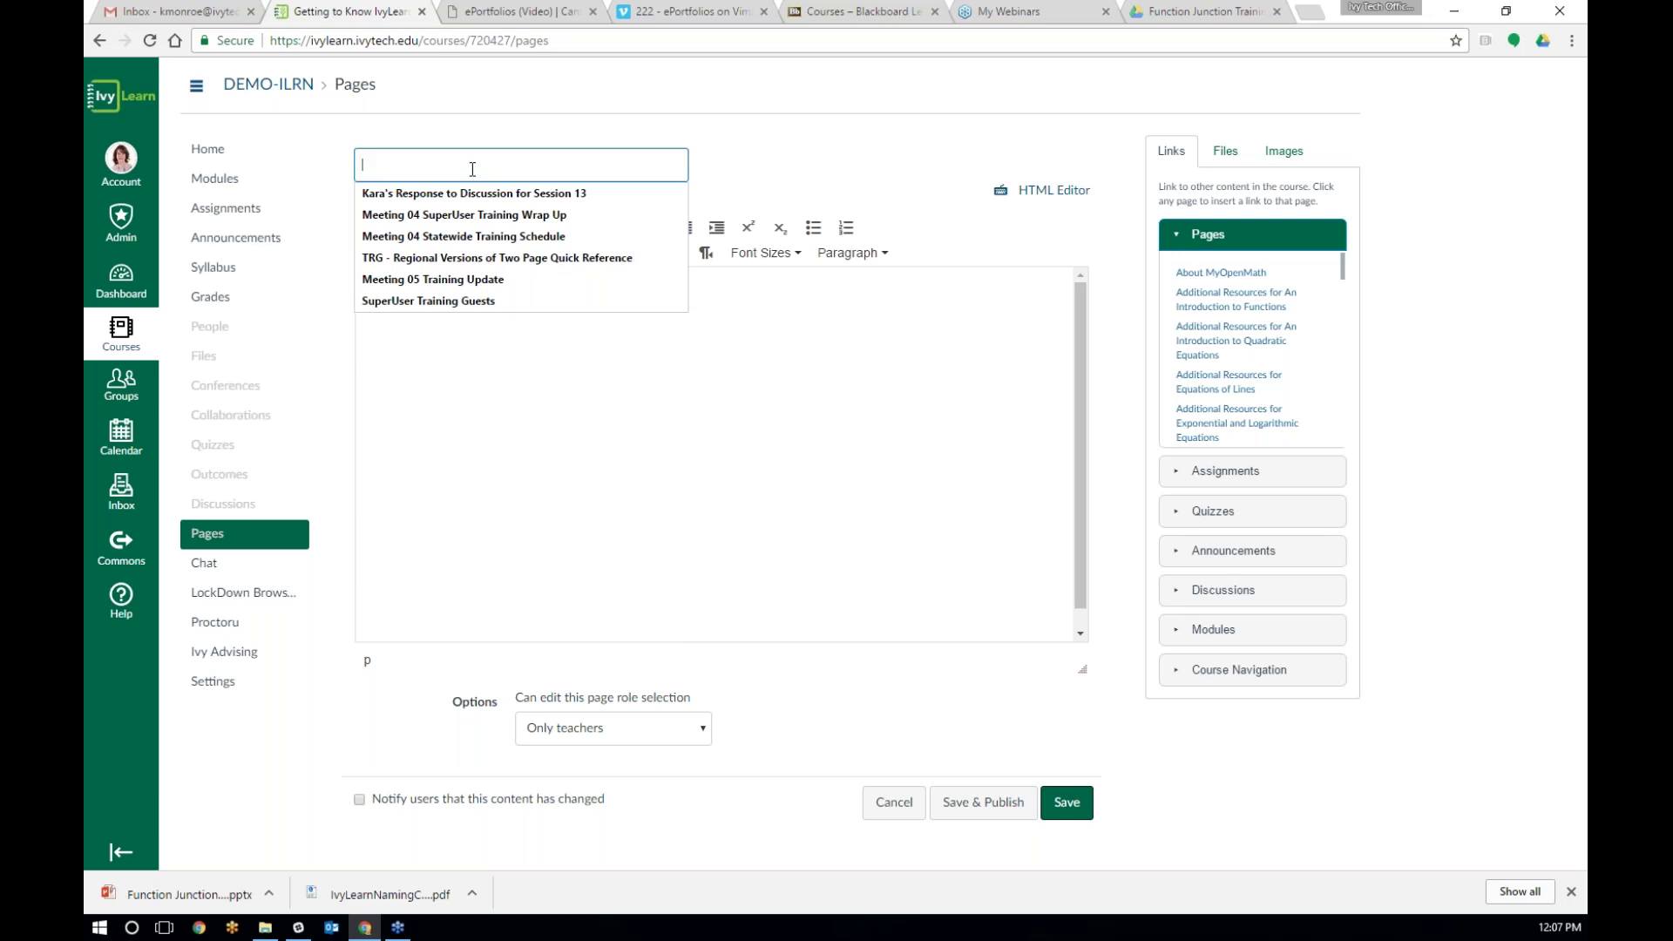
text(Introduction to Equations)
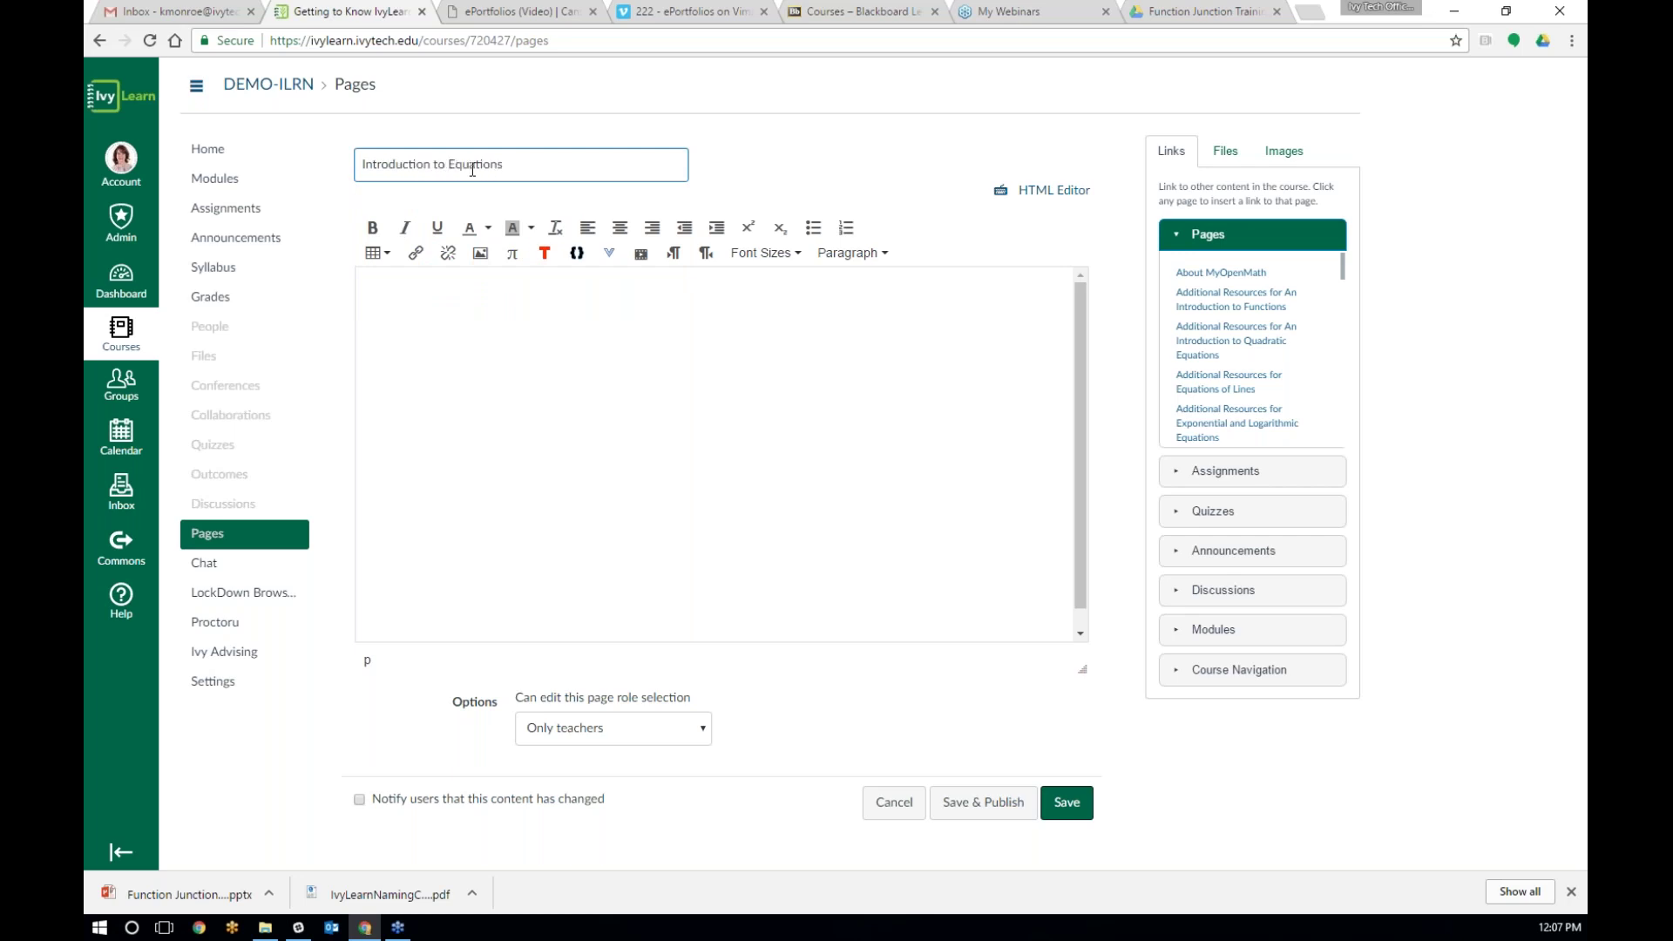
Step: Search TED-Ed for "equations" and embed the "Can you solve 'Einstein's Riddle'?" video in the page body
click(674, 339)
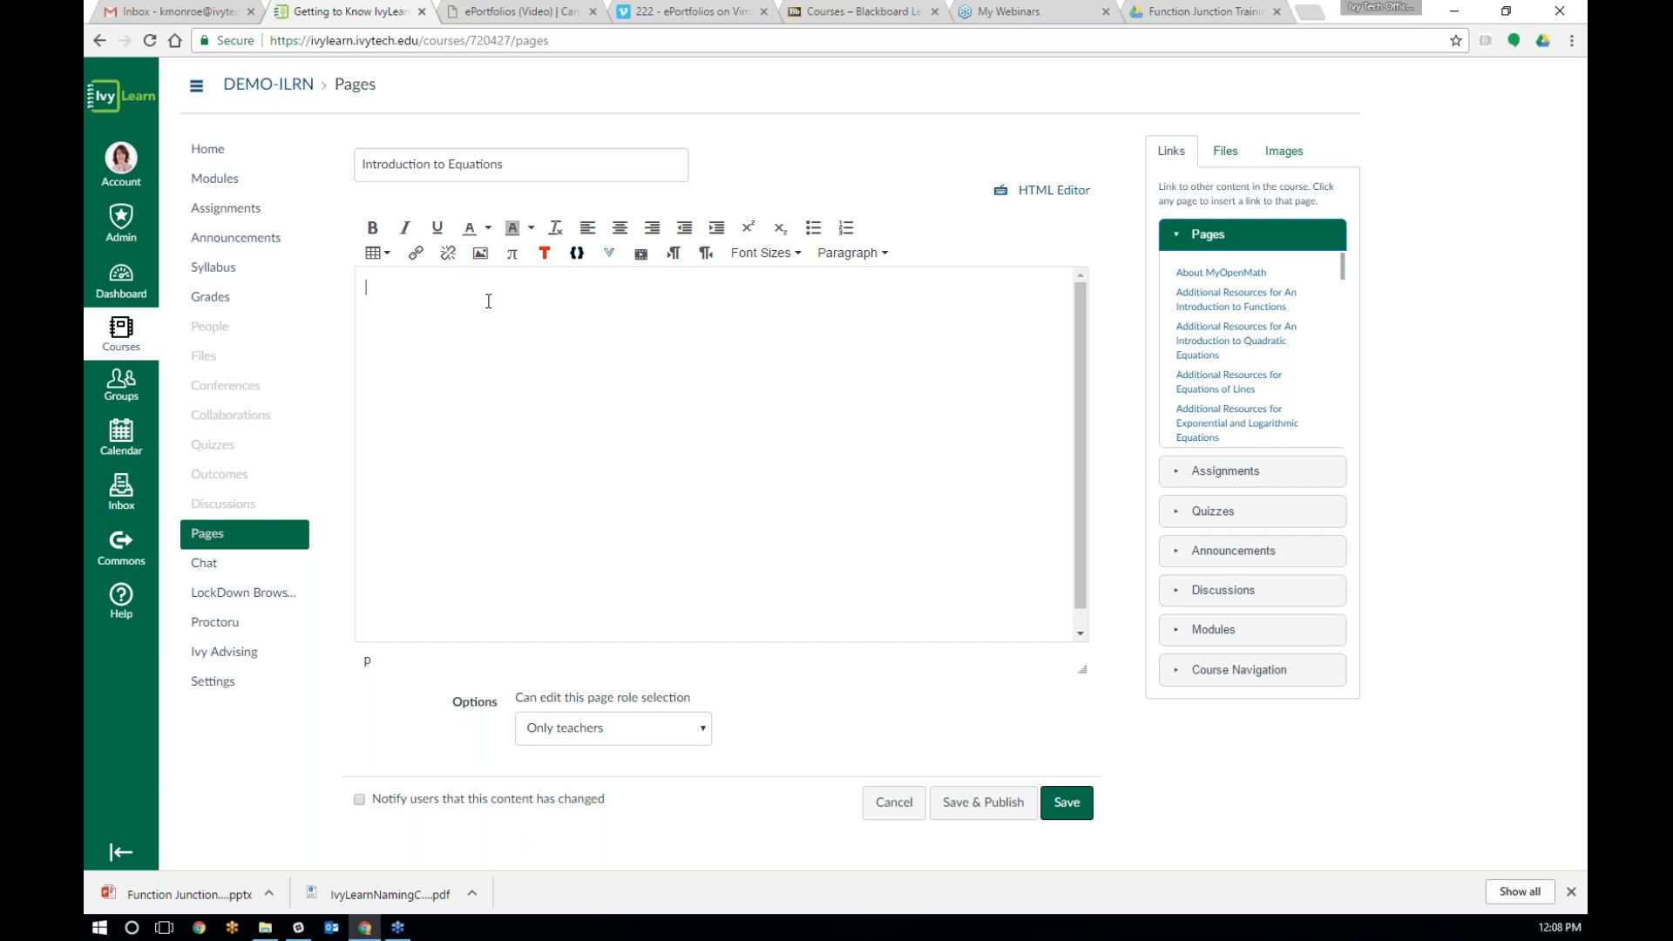
click(545, 254)
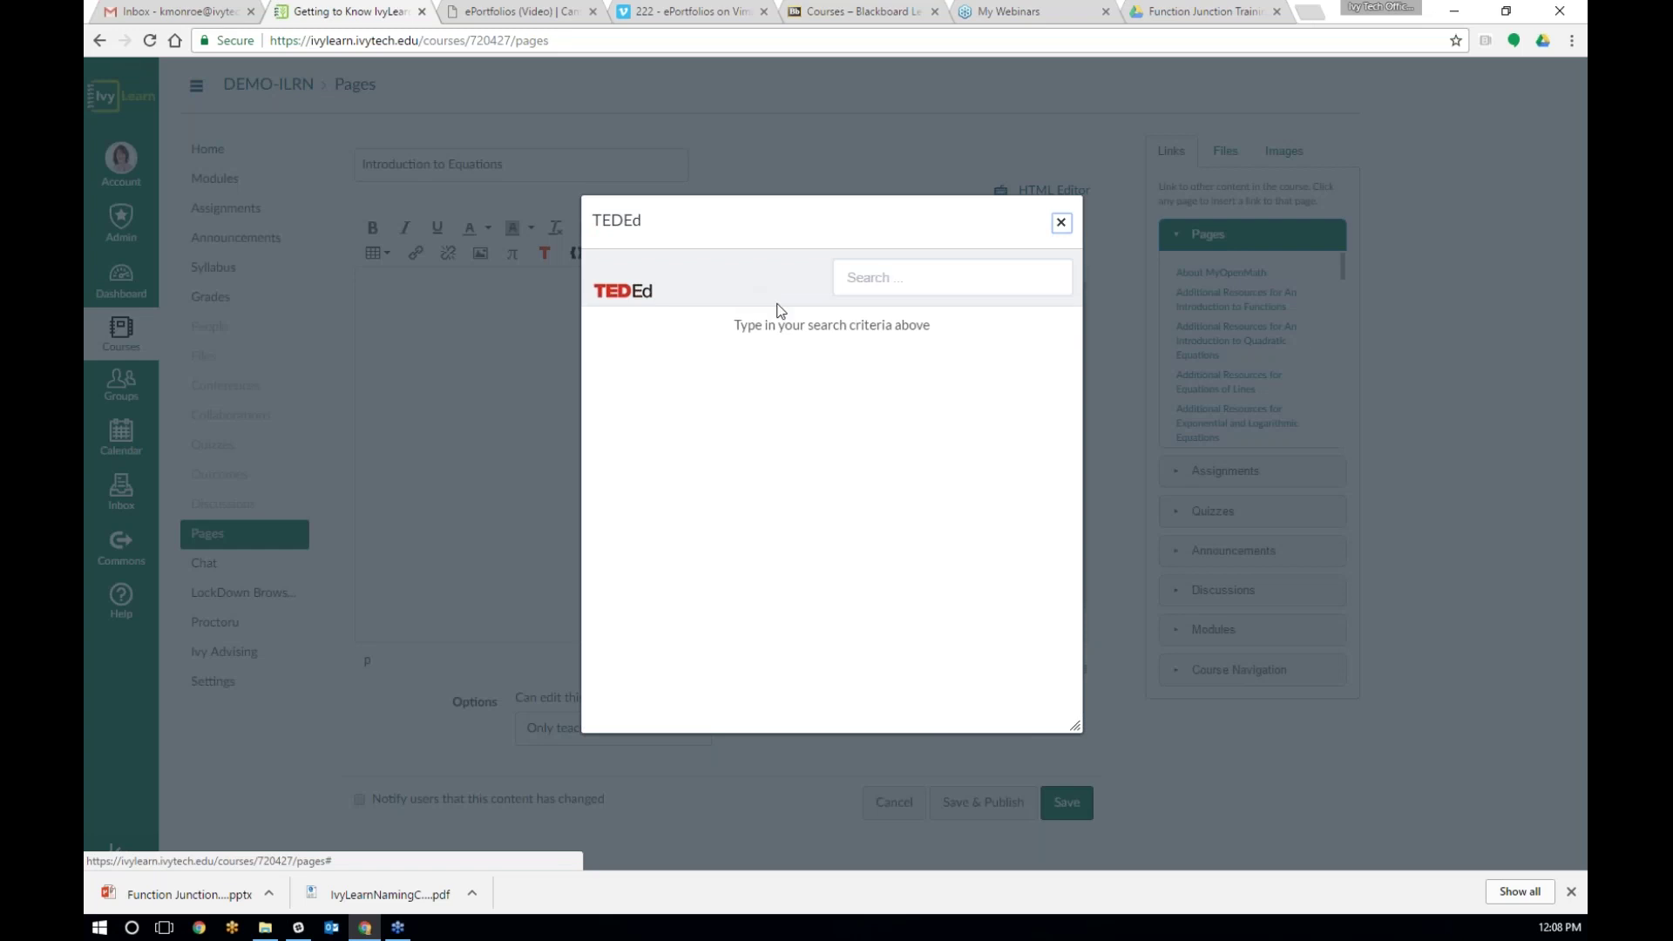
click(871, 270)
text(equations)
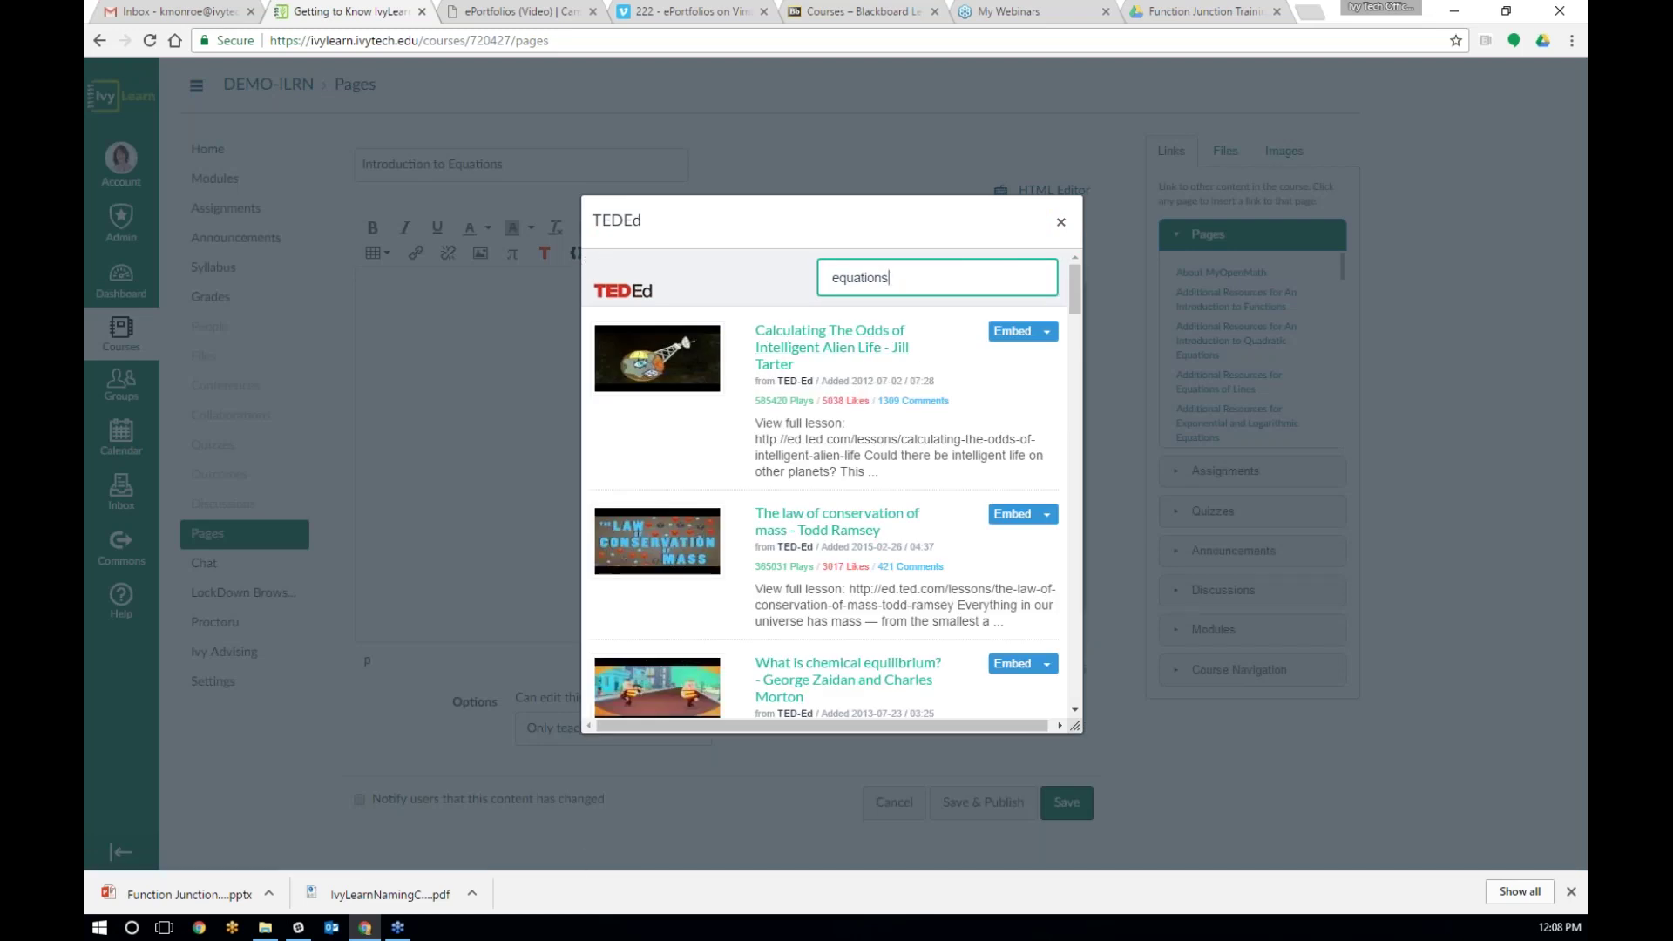
scroll(826, 513, down, 4)
scroll(944, 397, down, 3)
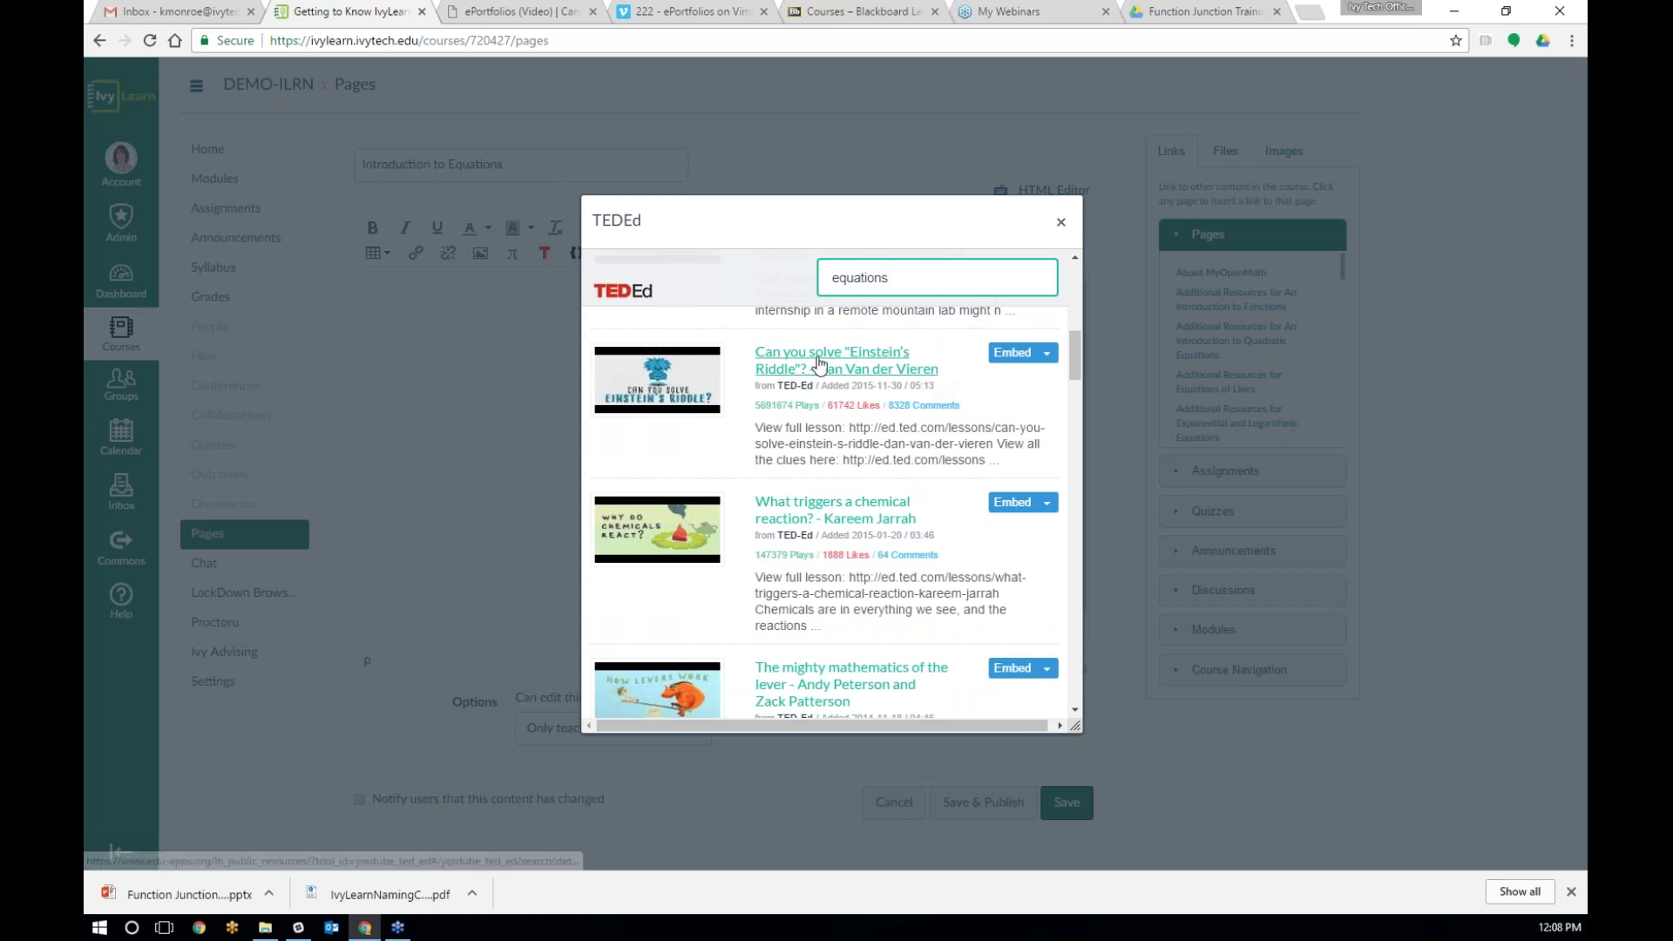
click(1016, 359)
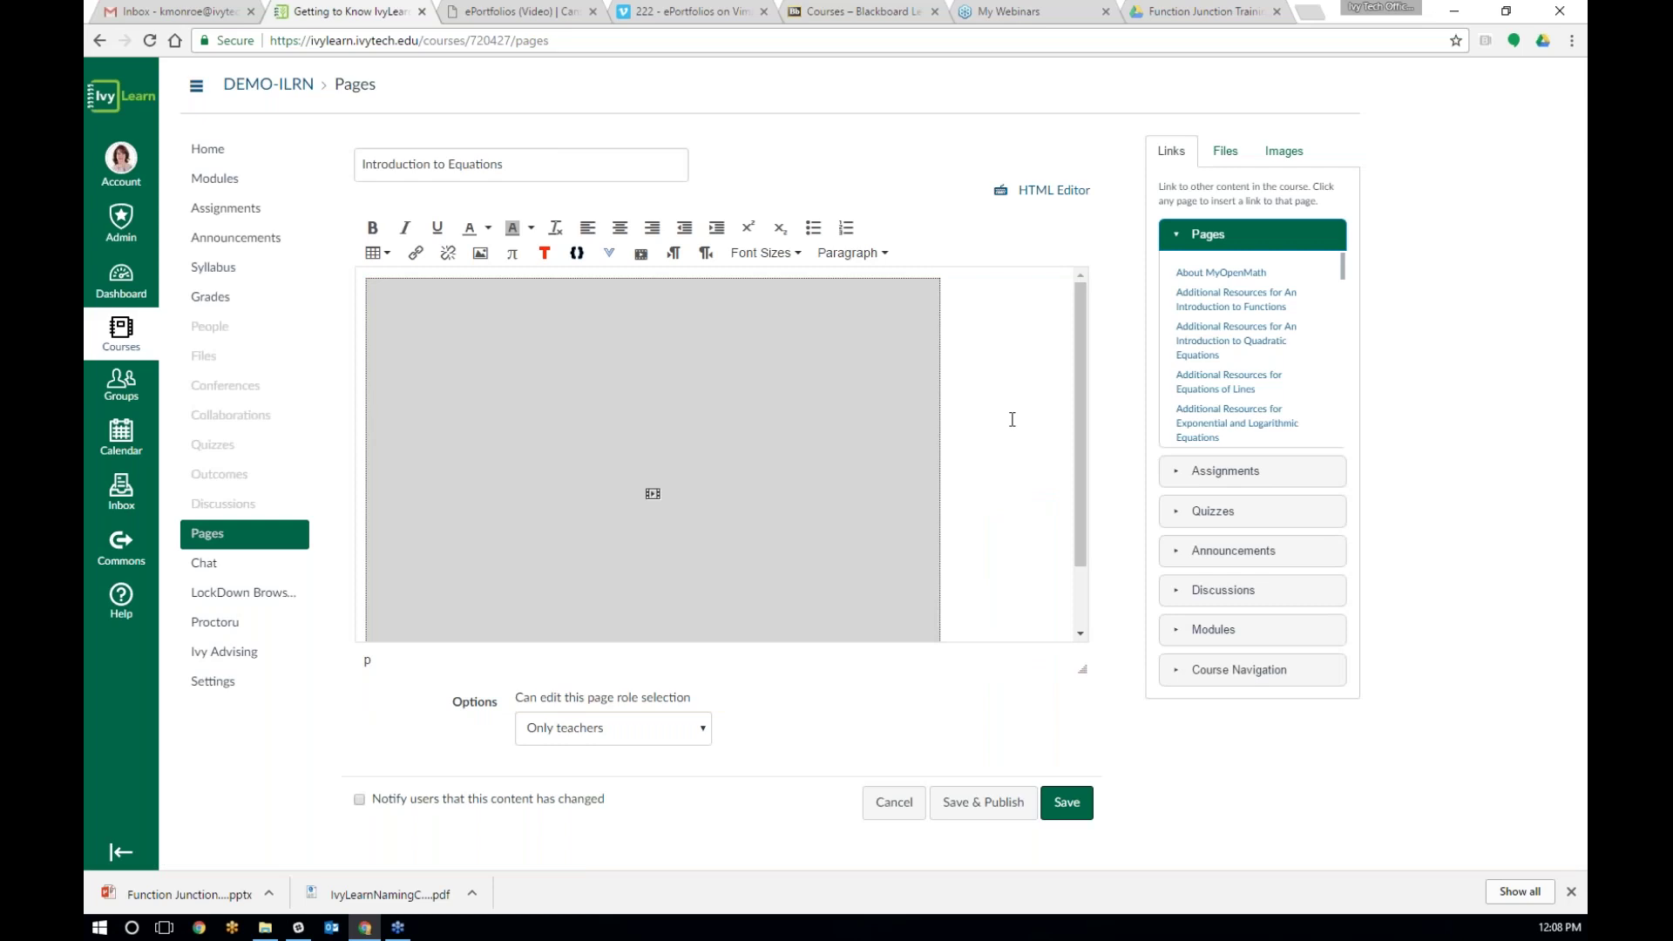
Step: Below the embedded video, write "Welcome to our session on Equations. In this section we will be covering solving linear equations."
scroll(1012, 419, down, 1)
scroll(1012, 419, up, 1)
scroll(1013, 419, down, 1)
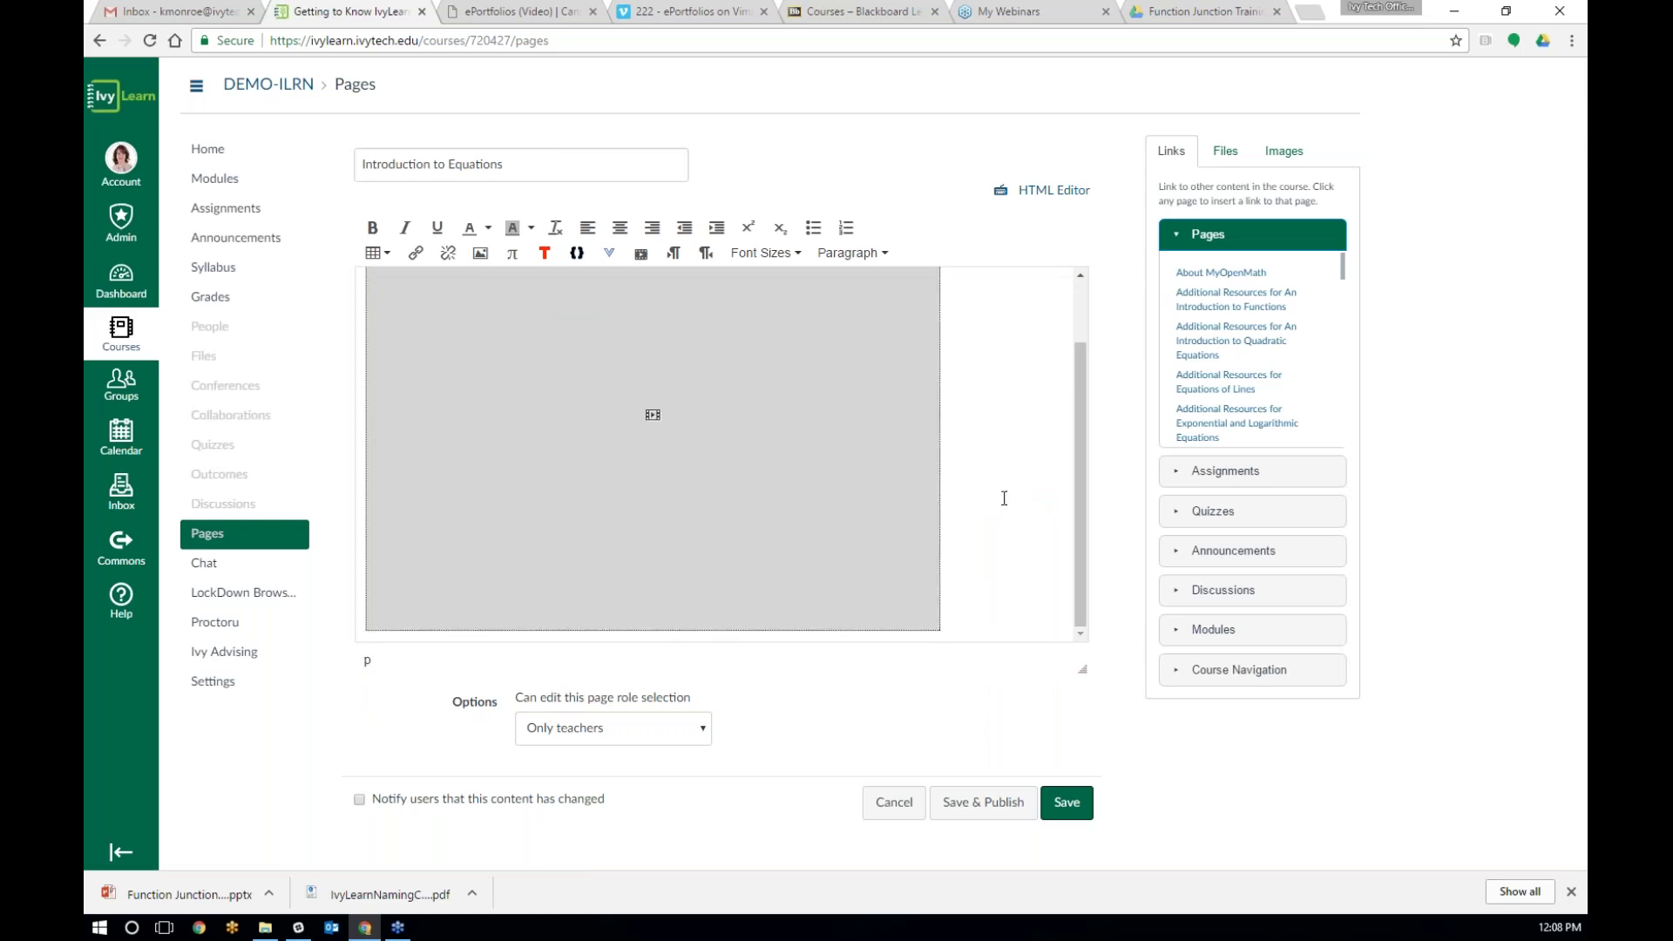
scroll(977, 446, down, 1)
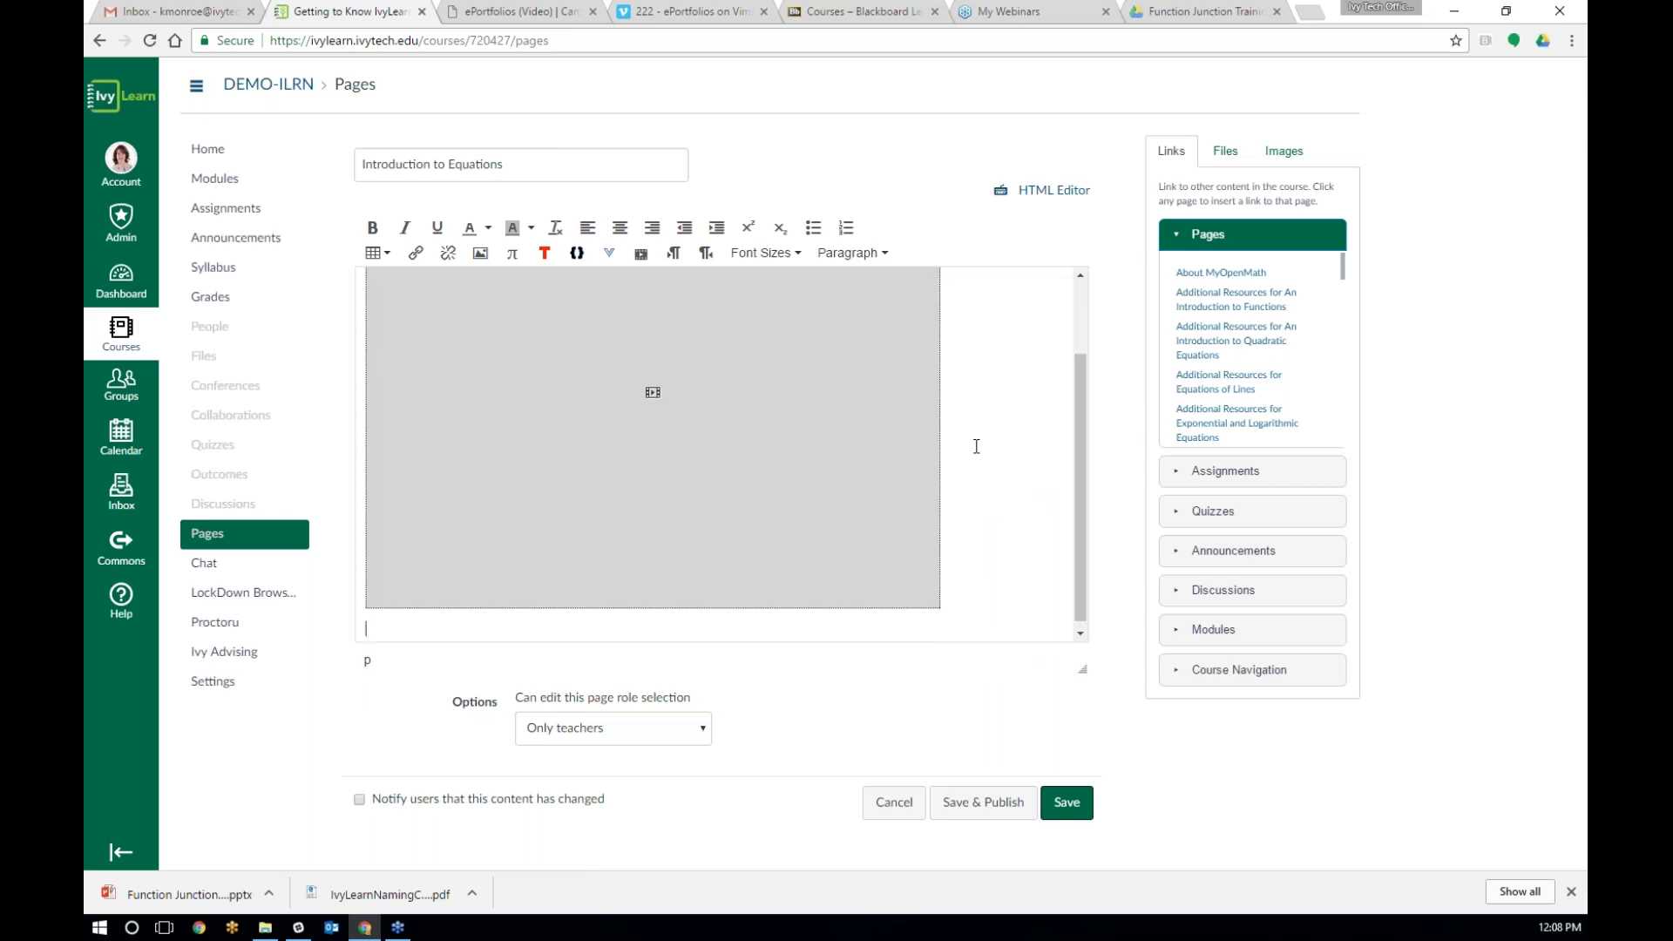
text(Welcome to our session on Eq)
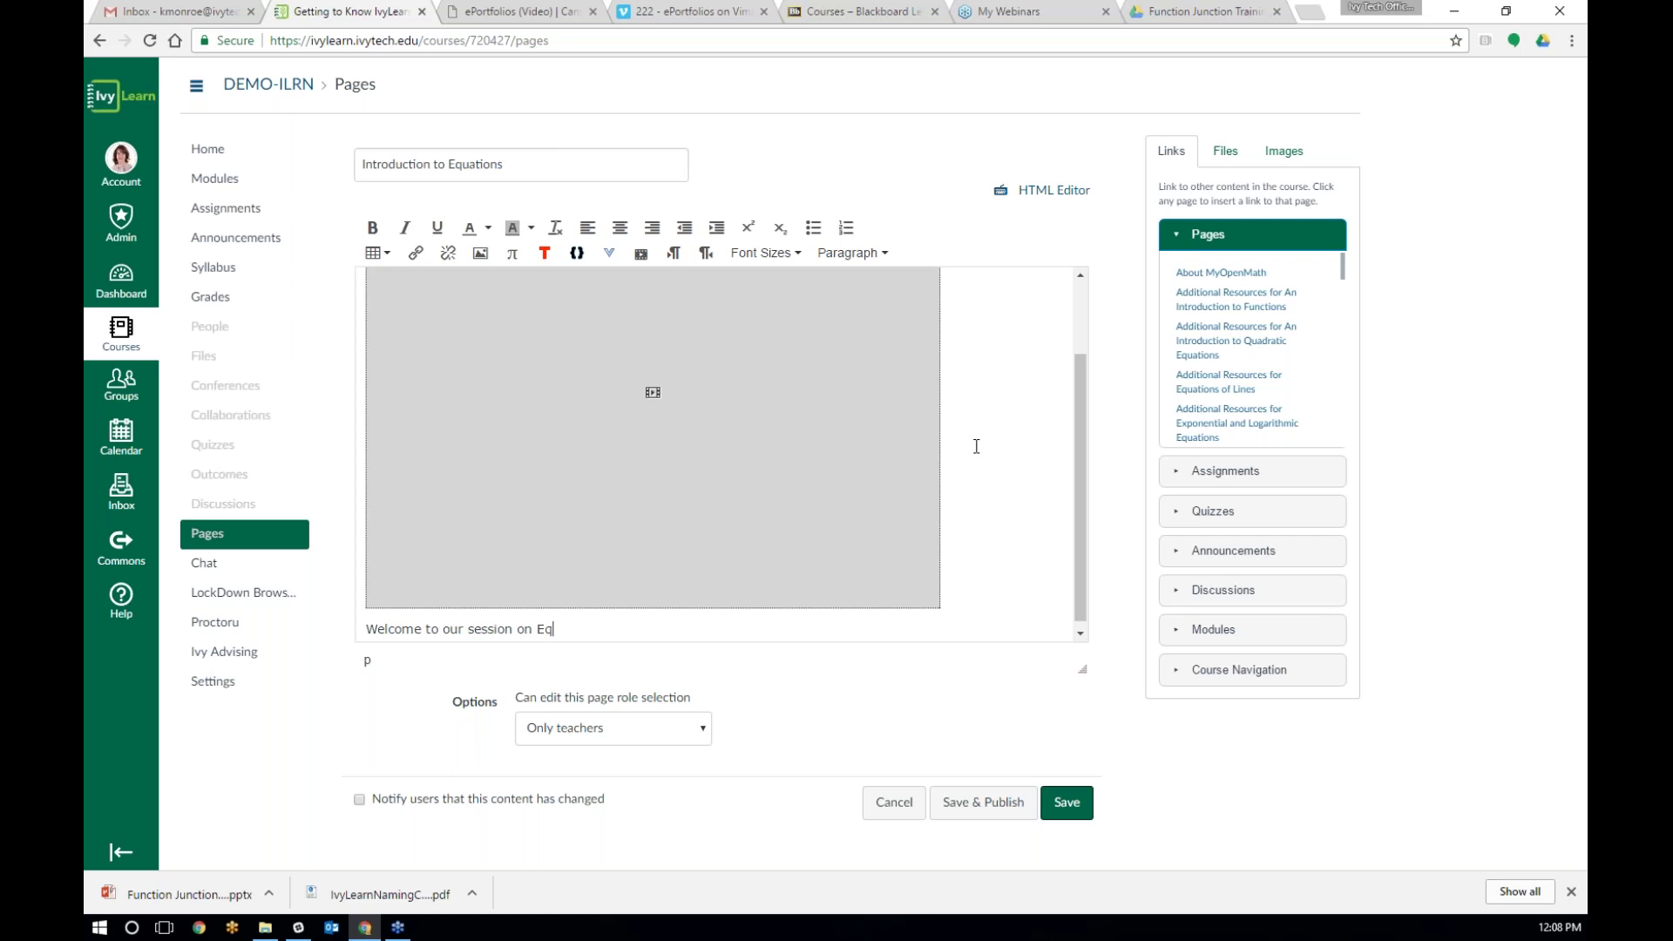
text(uations.  In this section we will be cov)
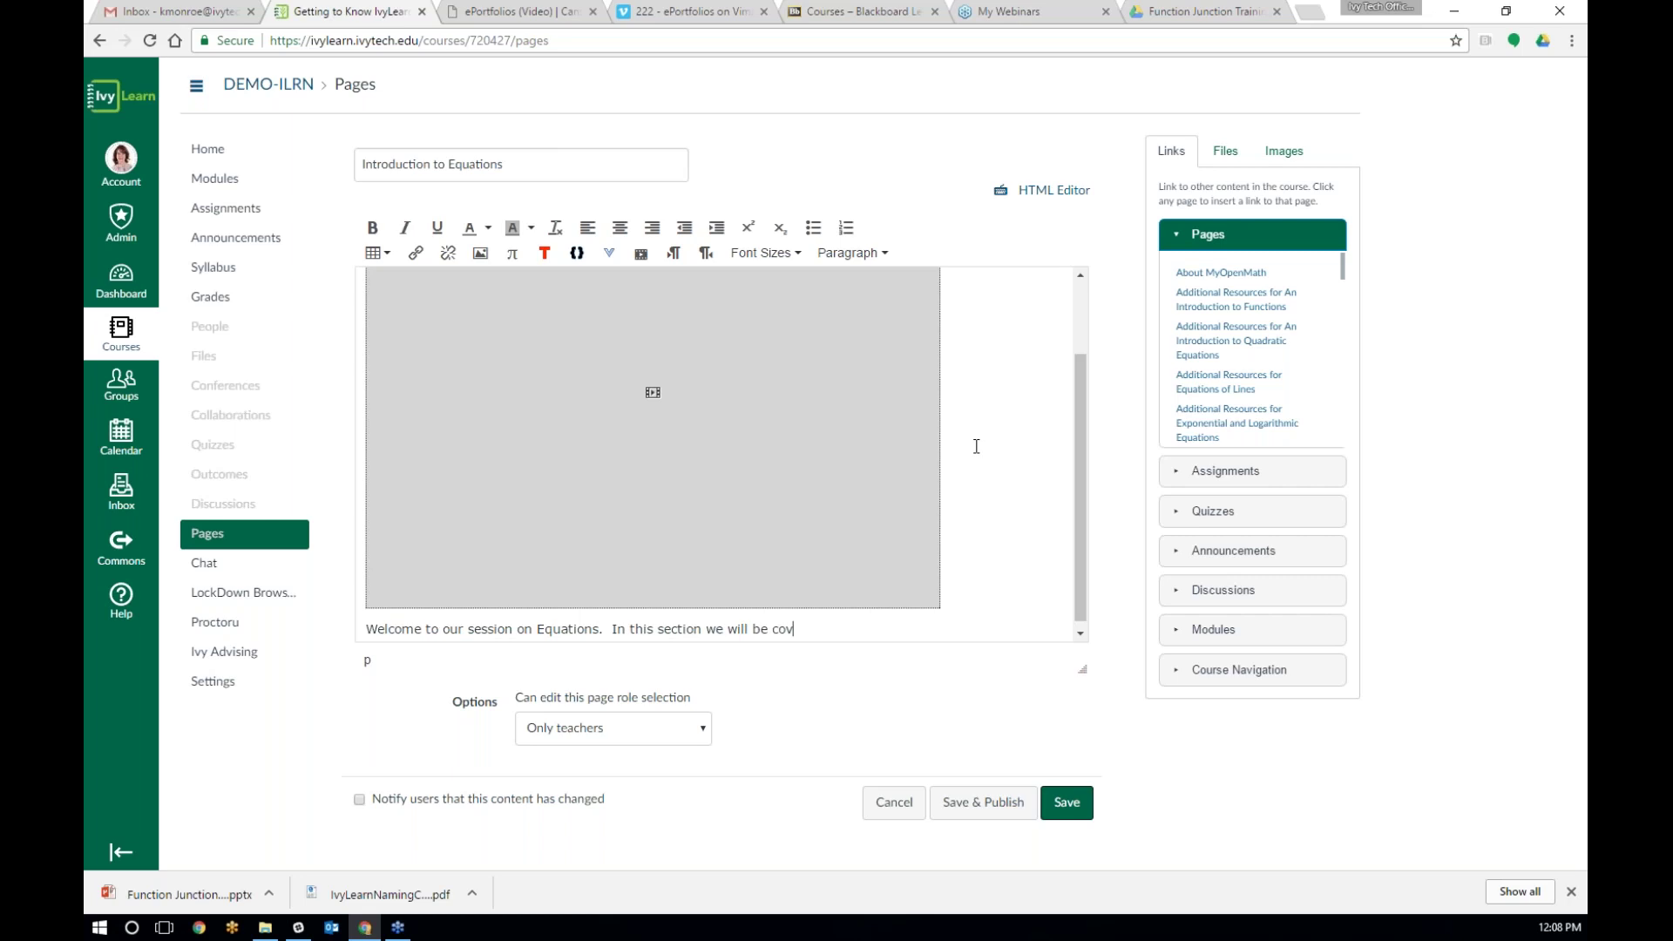
text(ering solving linear equations.)
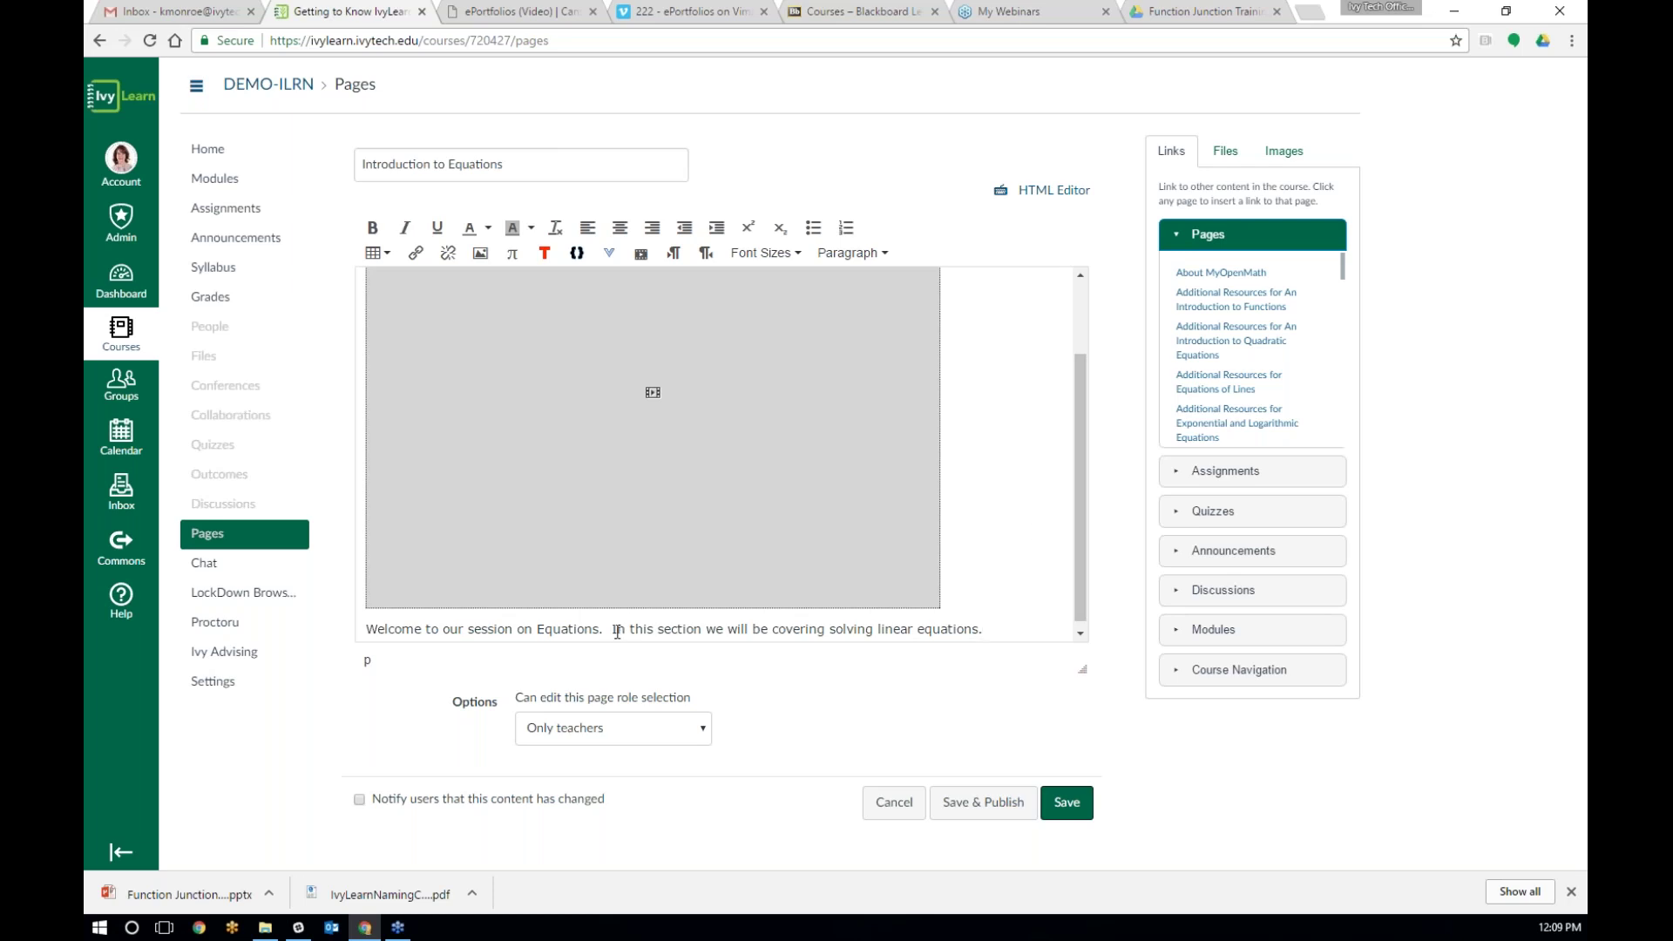
Step: Move the sentence starting "In this section" to its own paragraph and center the welcome sentence above it
key(Return)
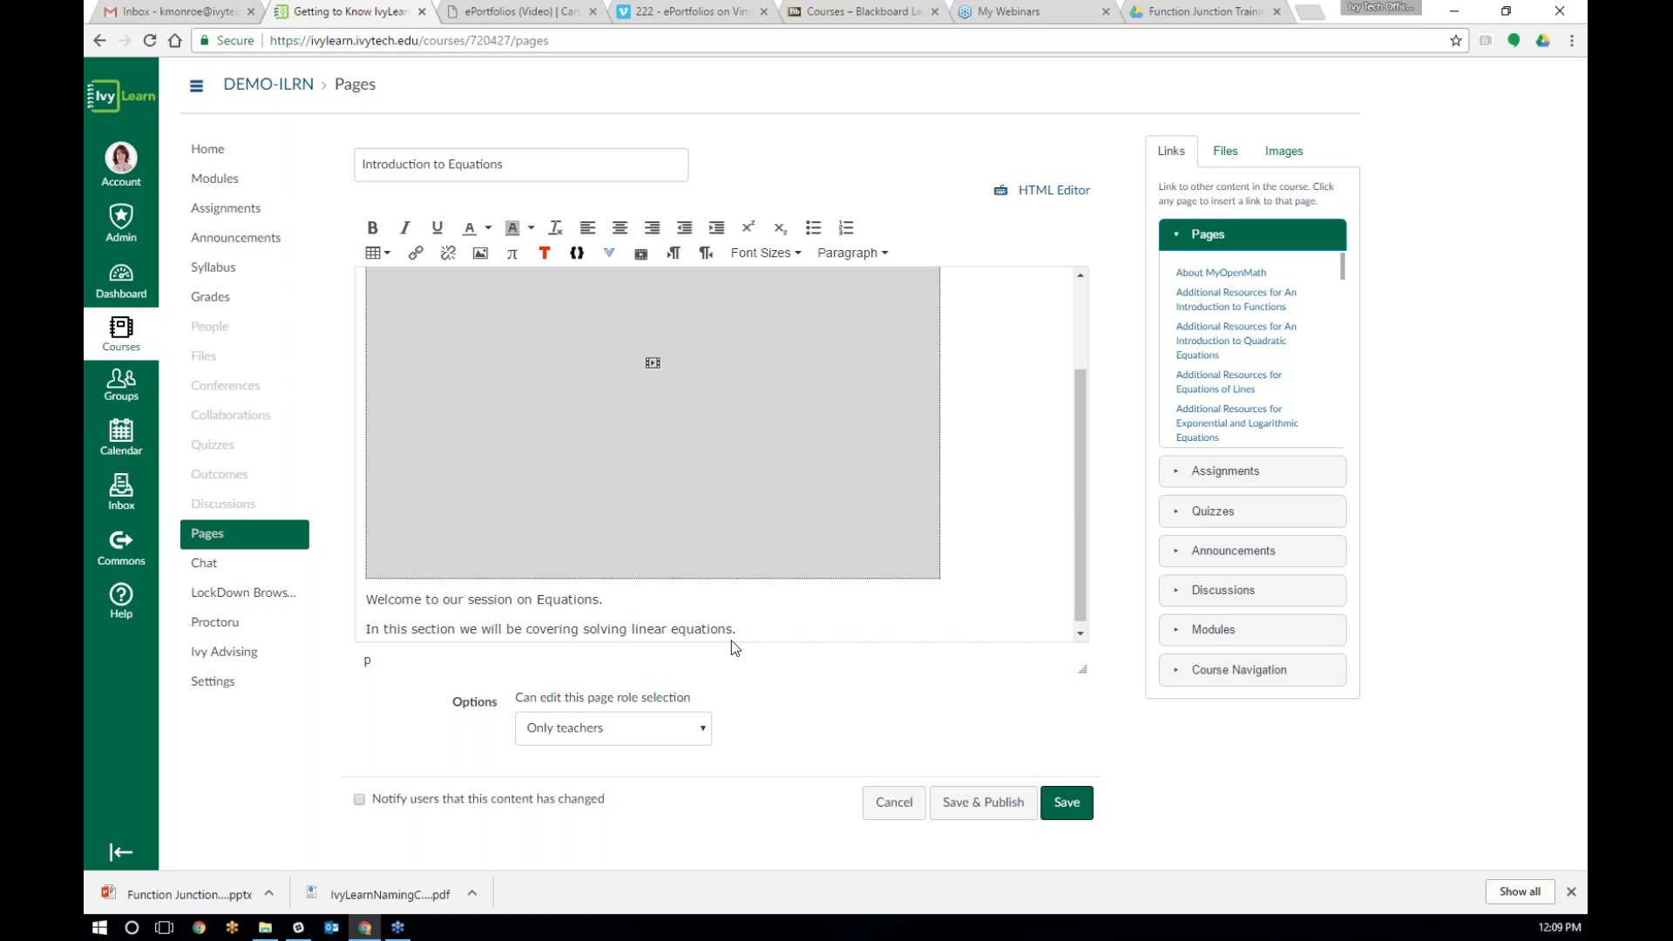
drag(603, 599, 361, 600)
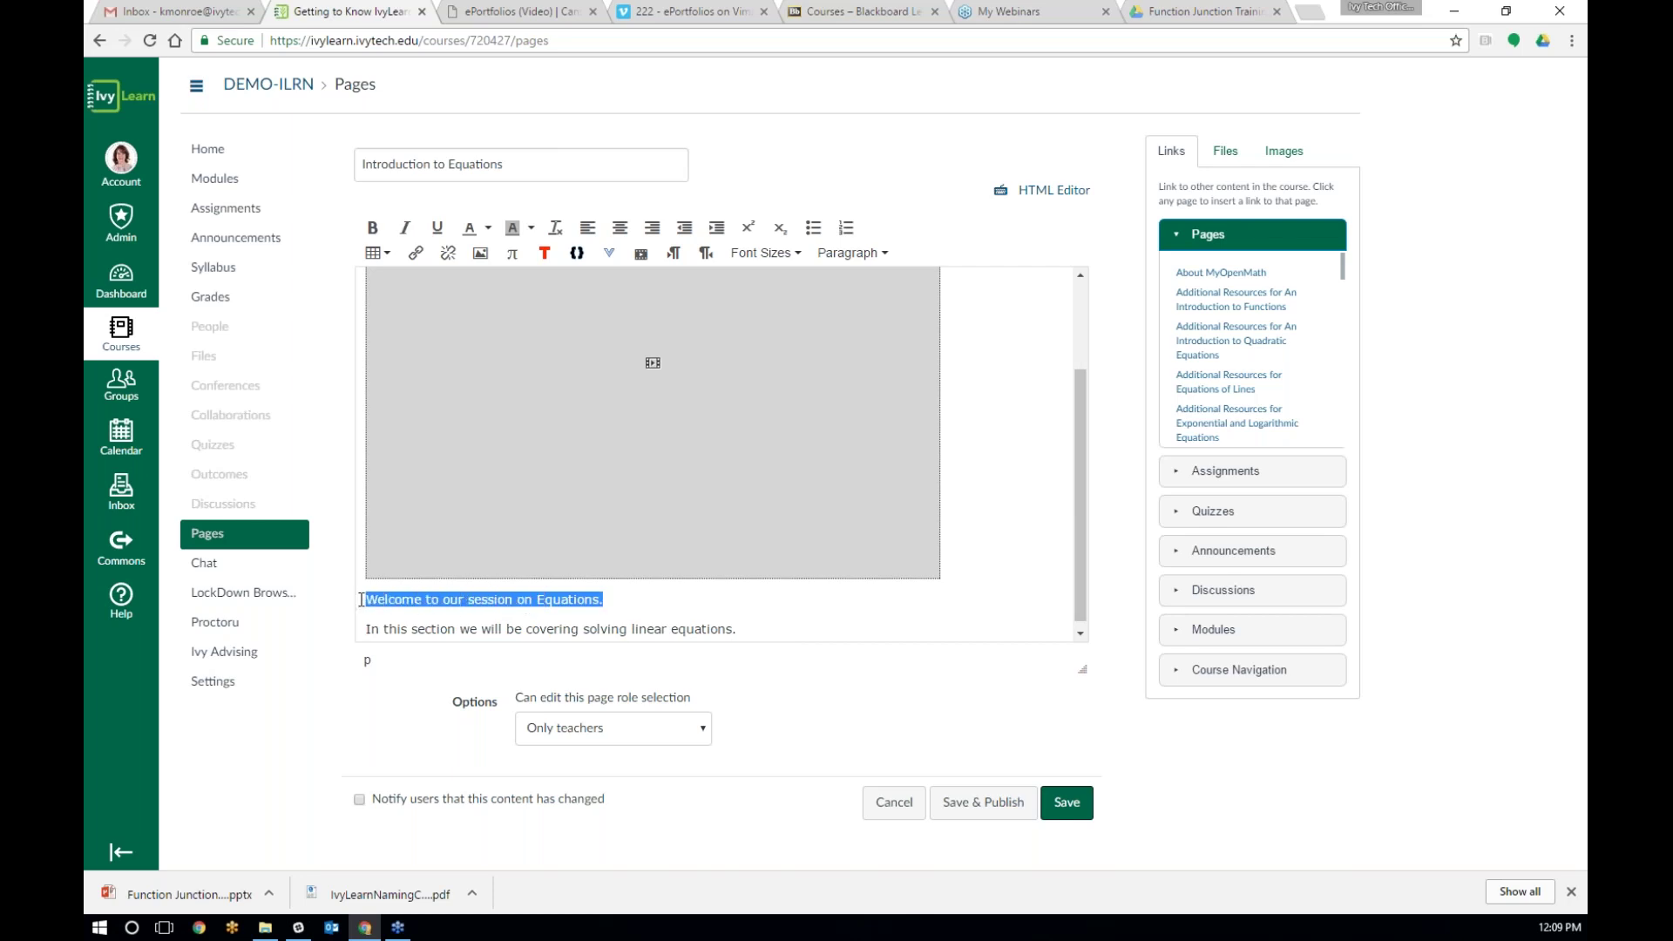
click(635, 230)
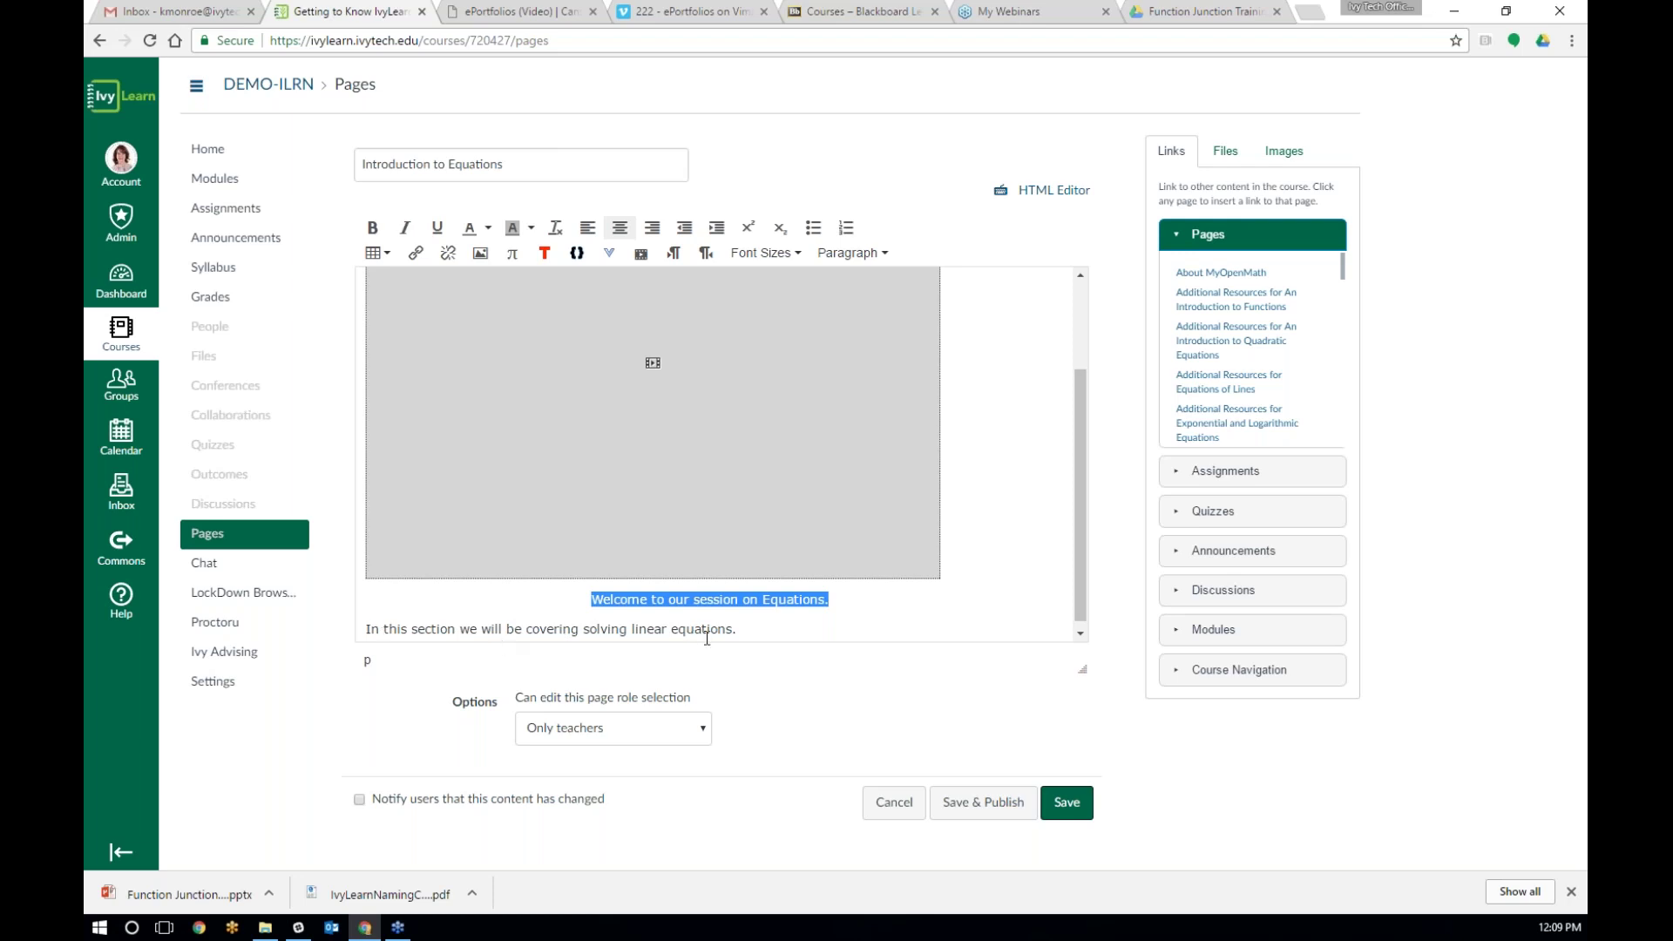
click(761, 629)
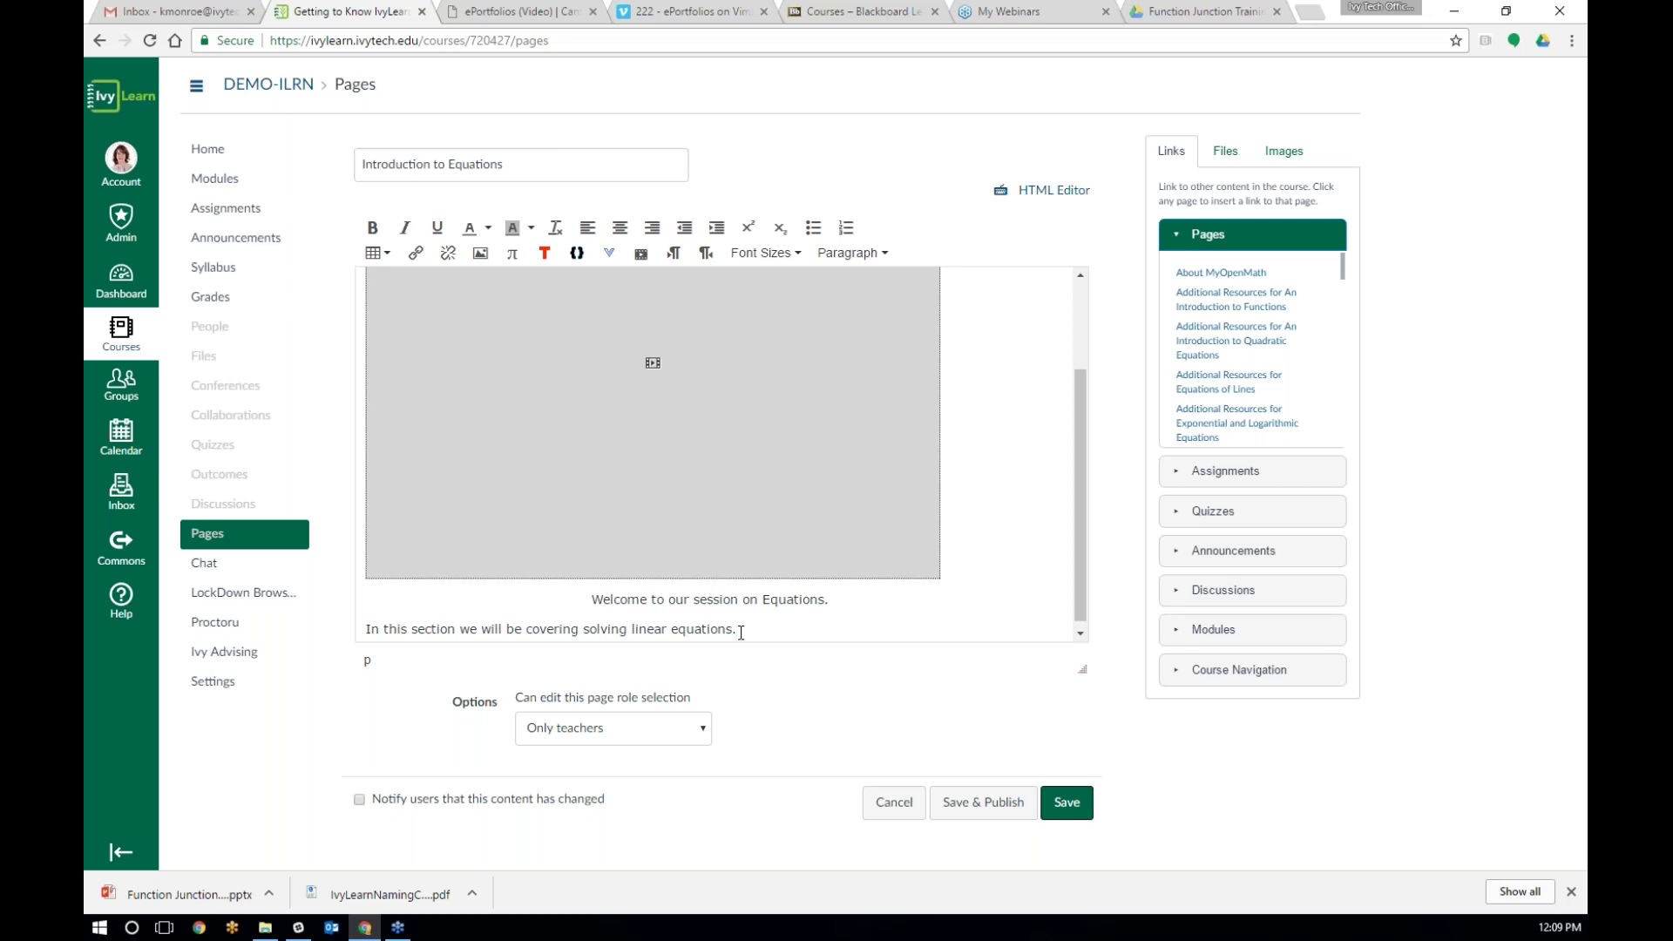
Step: Make the words "solving linear equations" bold in the paragraph under the welcome line
click(743, 631)
drag(585, 630, 734, 624)
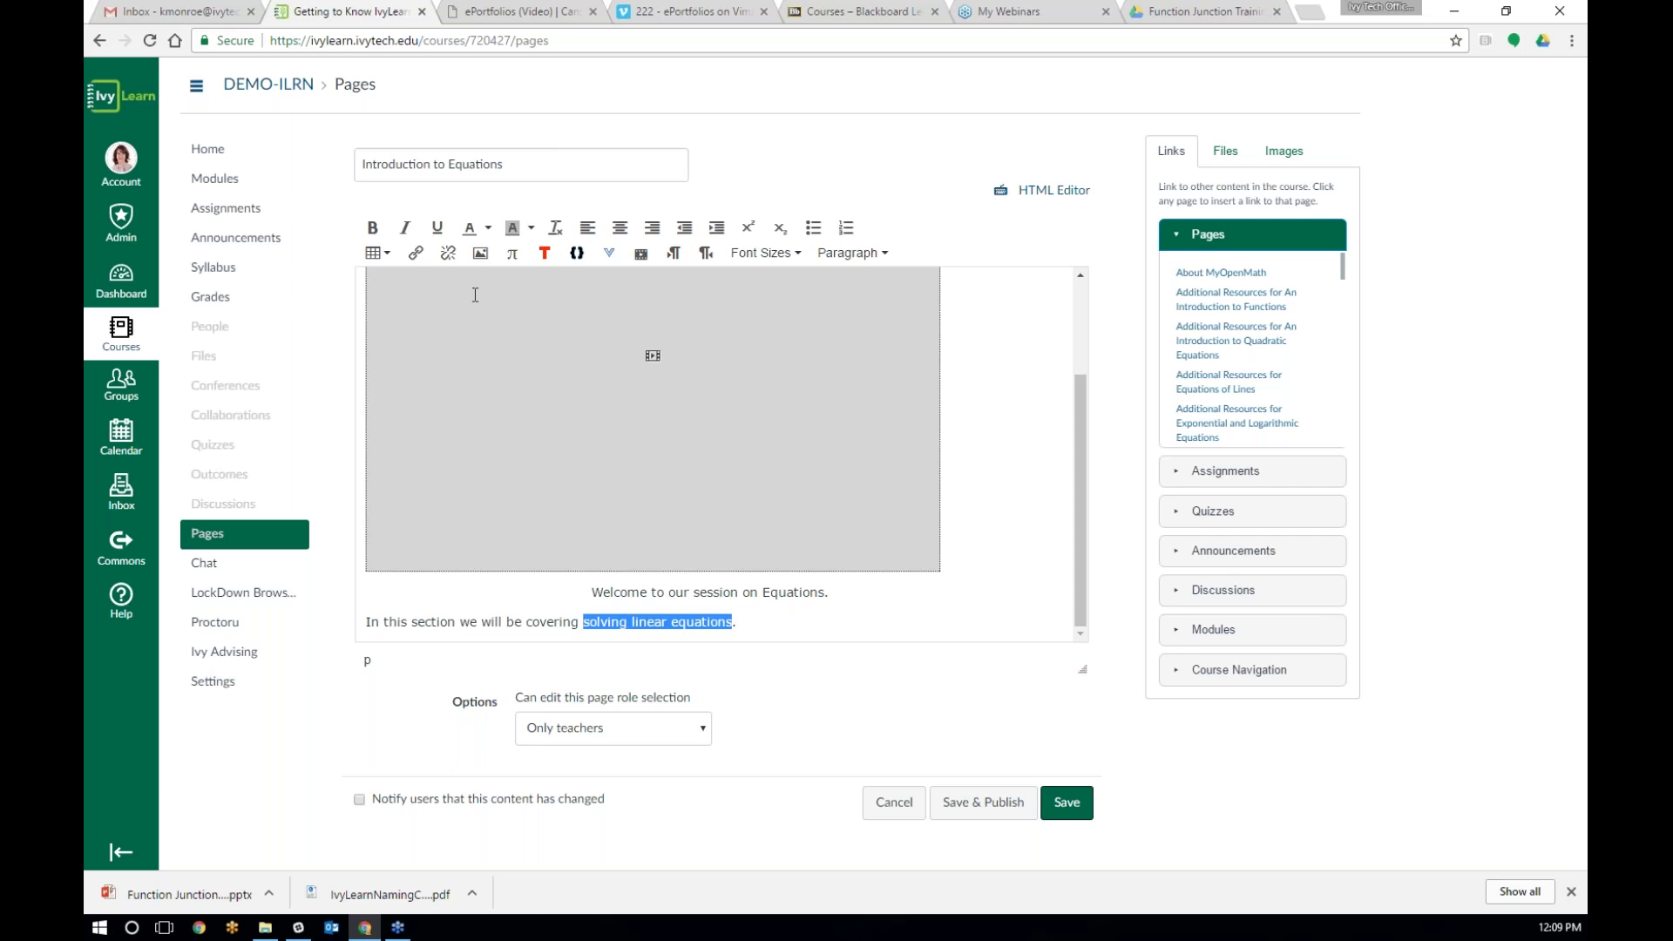
click(372, 228)
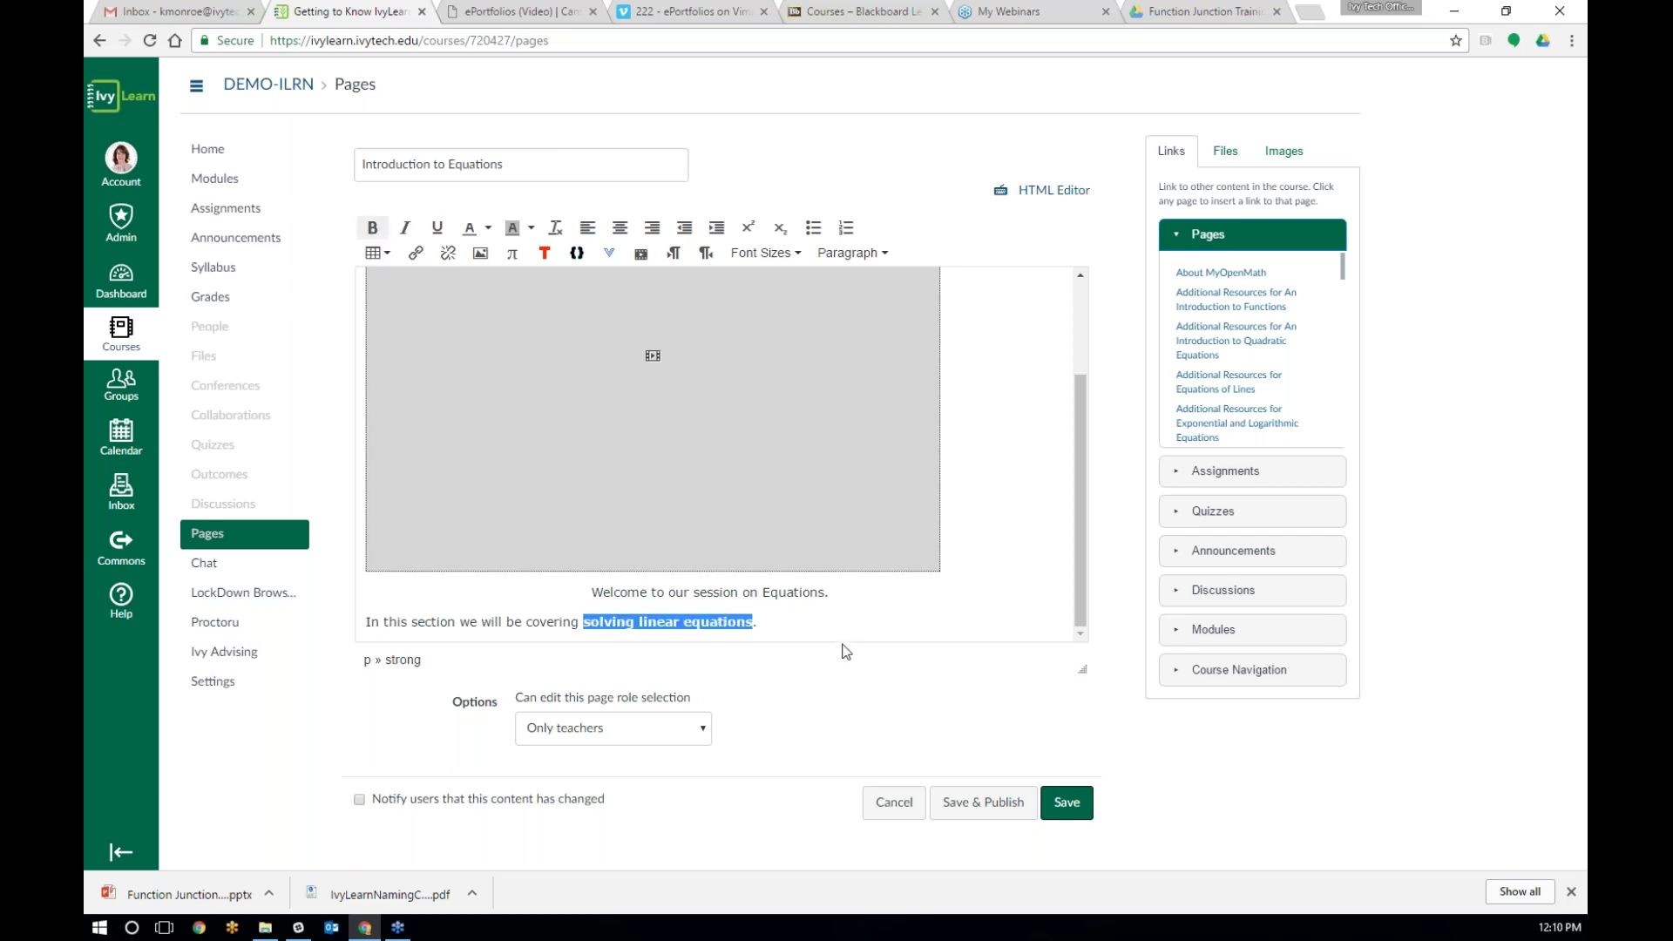
Step: Continue the last paragraph with "We will do this in three lessons." and add a new line reading "Those are:"
click(851, 615)
text(We will do this in three lessons.)
key(Return)
text(Those are:)
key(Return)
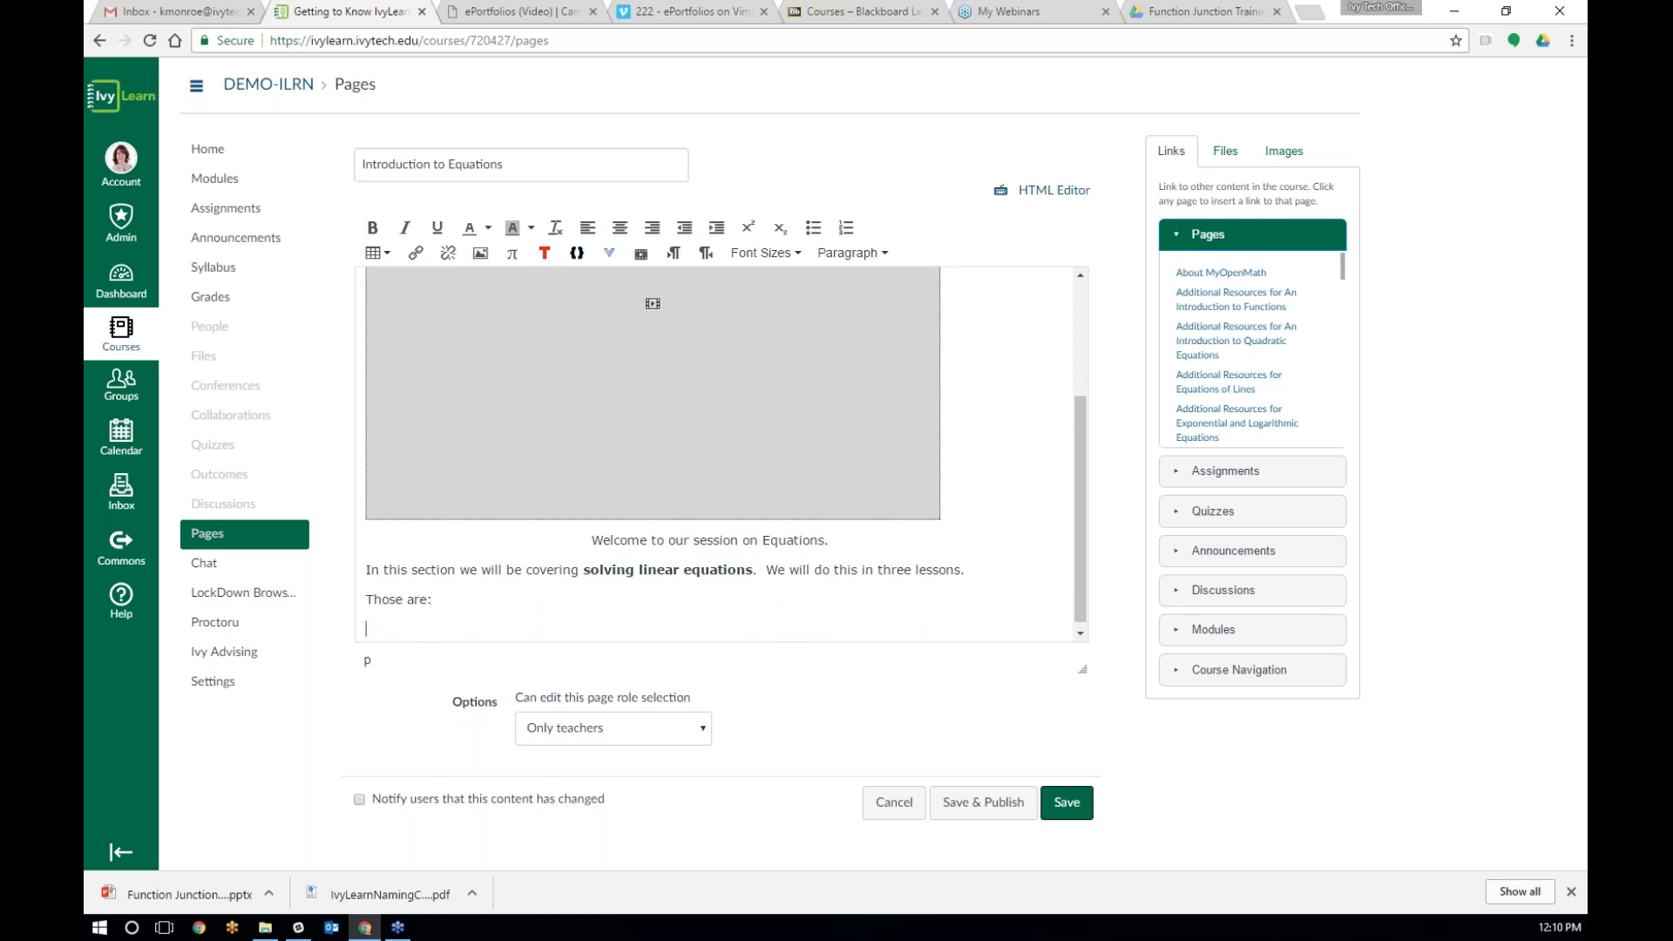
Step: Start a bulleted list with a link to the course page "Introduction to Equations of Lines and Systems of Linear Equations and Inequalities"
click(815, 228)
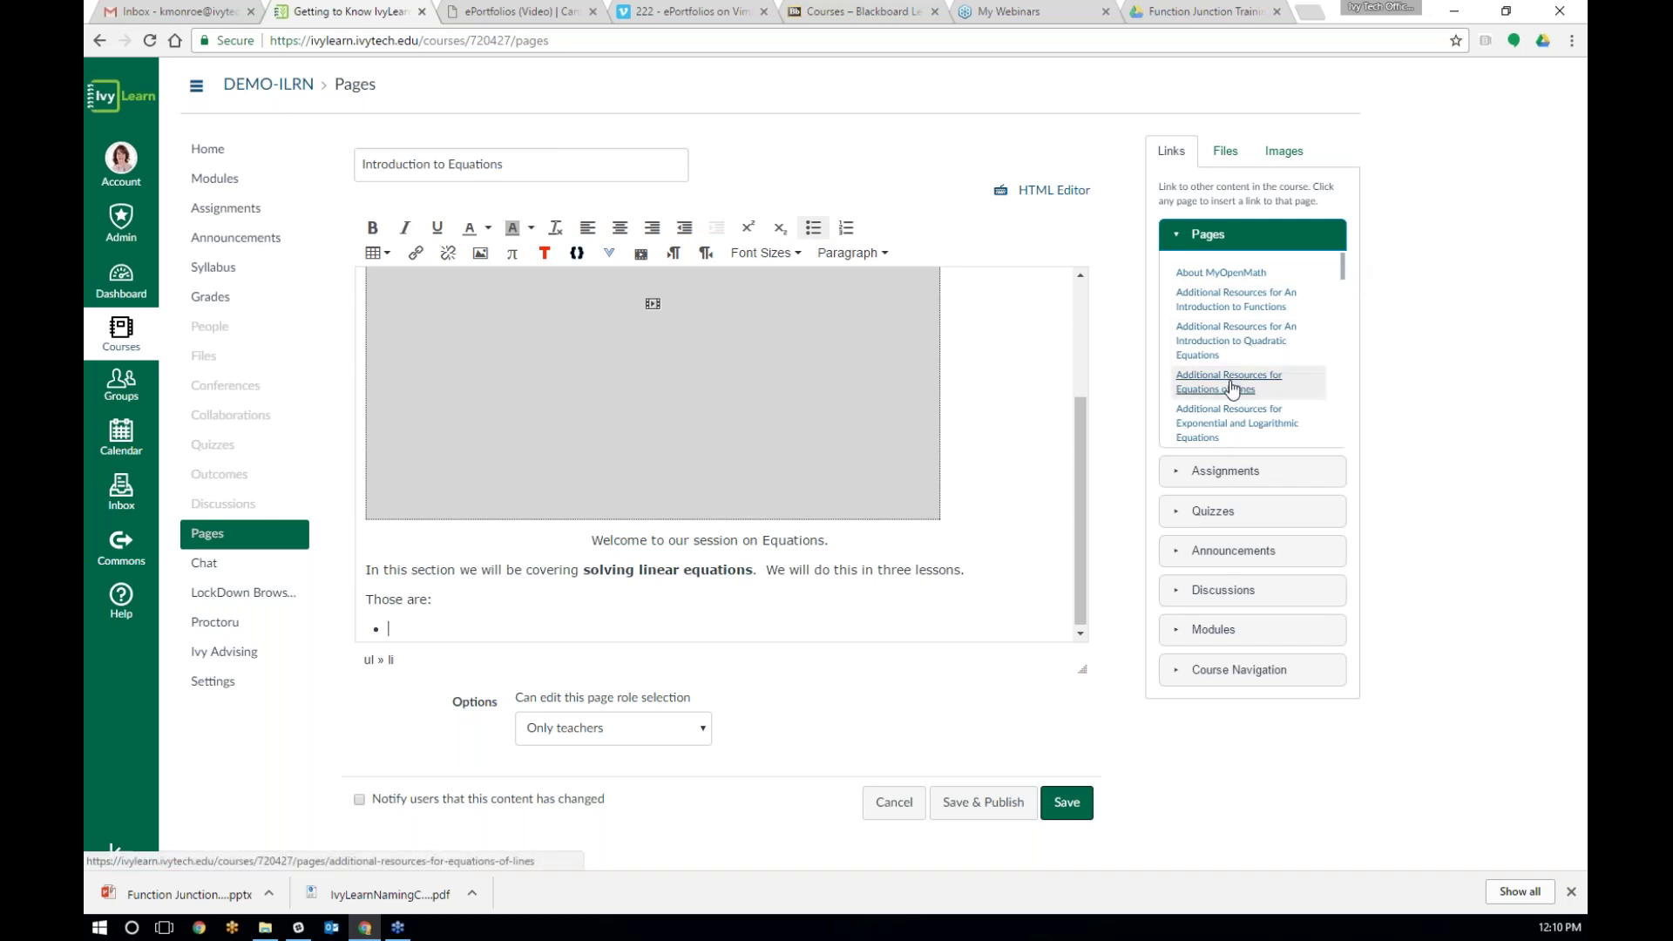
scroll(1233, 386, down, 5)
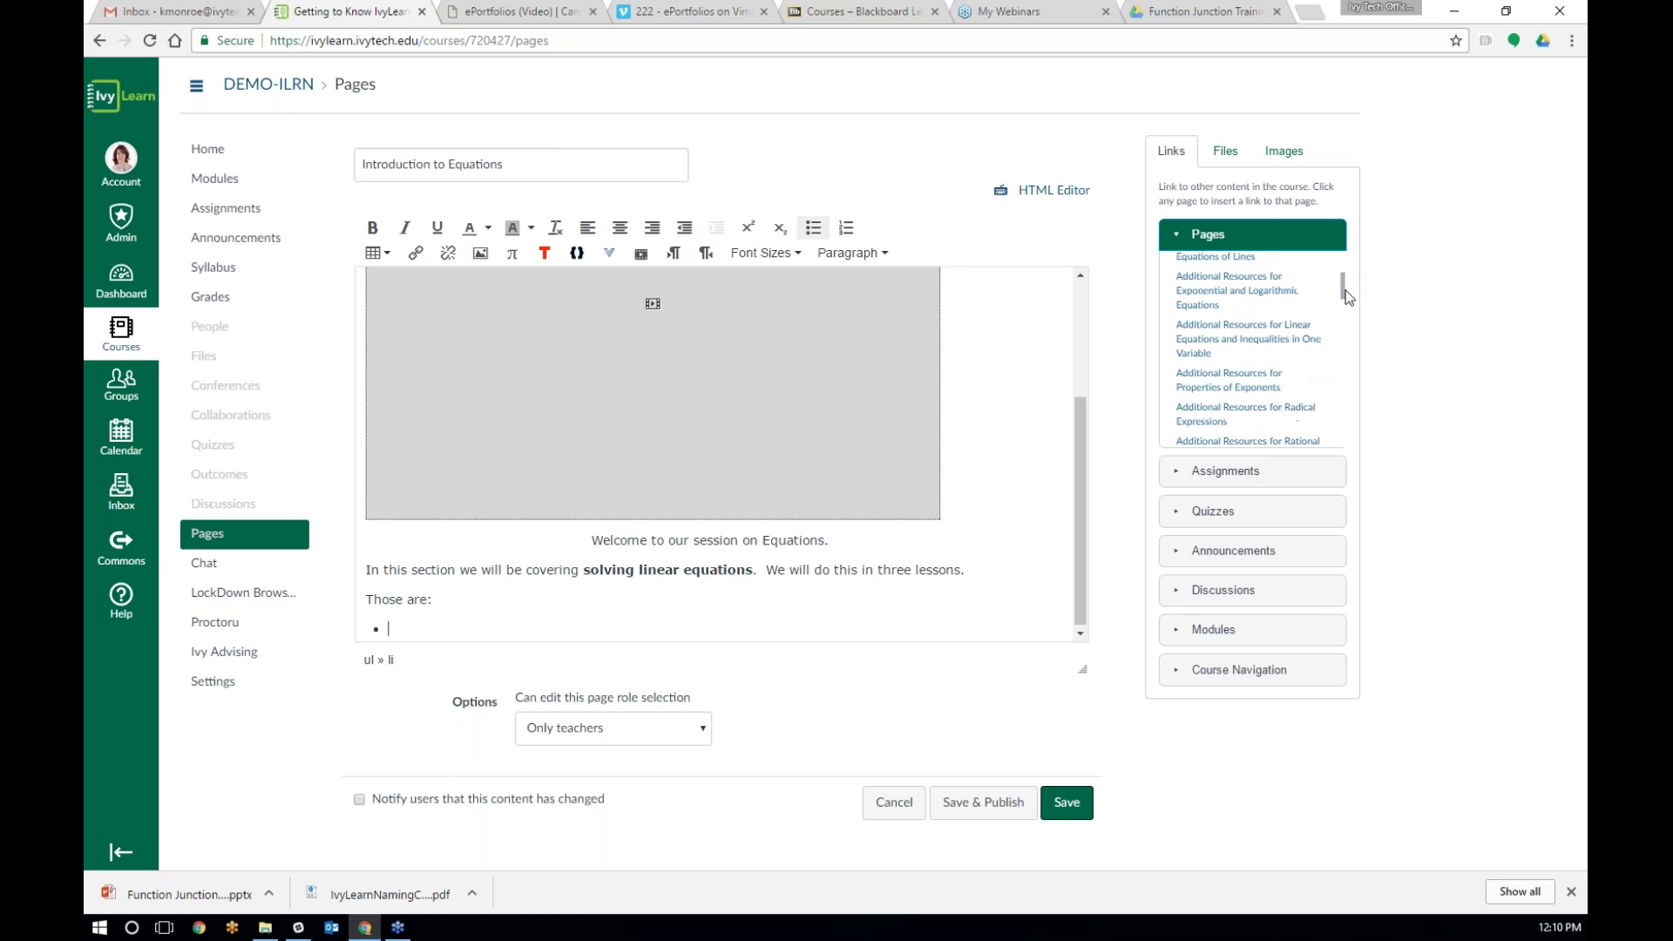
drag(1347, 302, 1356, 342)
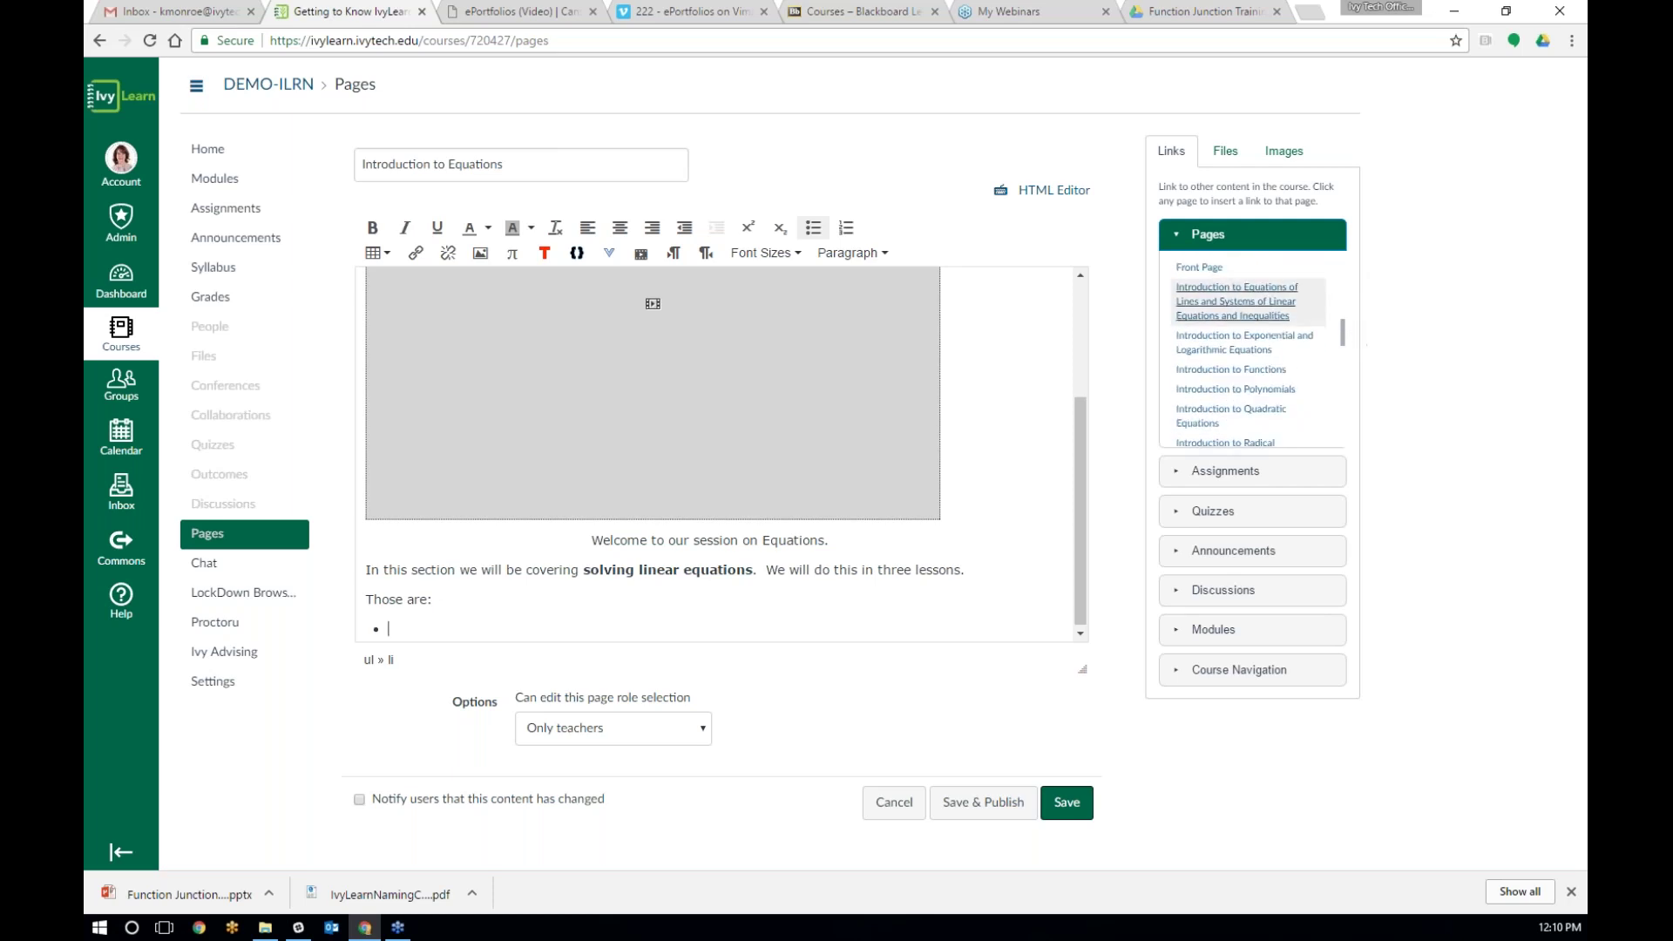
click(1233, 305)
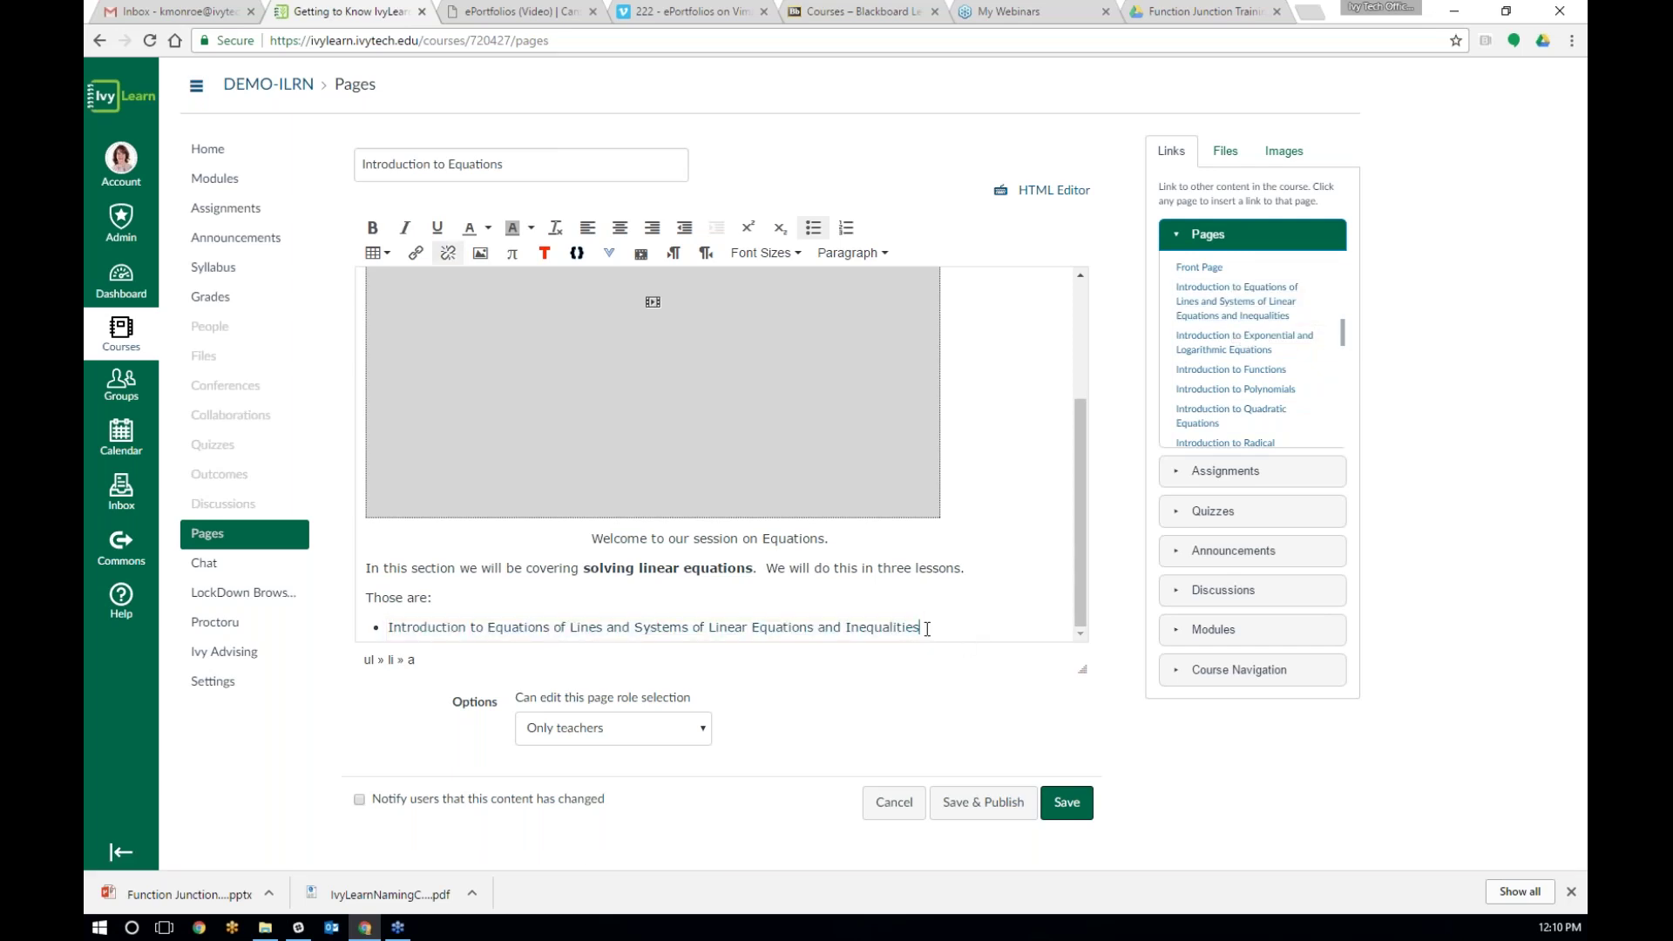
Step: Add bullets linking to "More Practice Problems - Equations of Lines" and "Additional Resources for Equations of Lines", and end the list with an empty paragraph
key(Return)
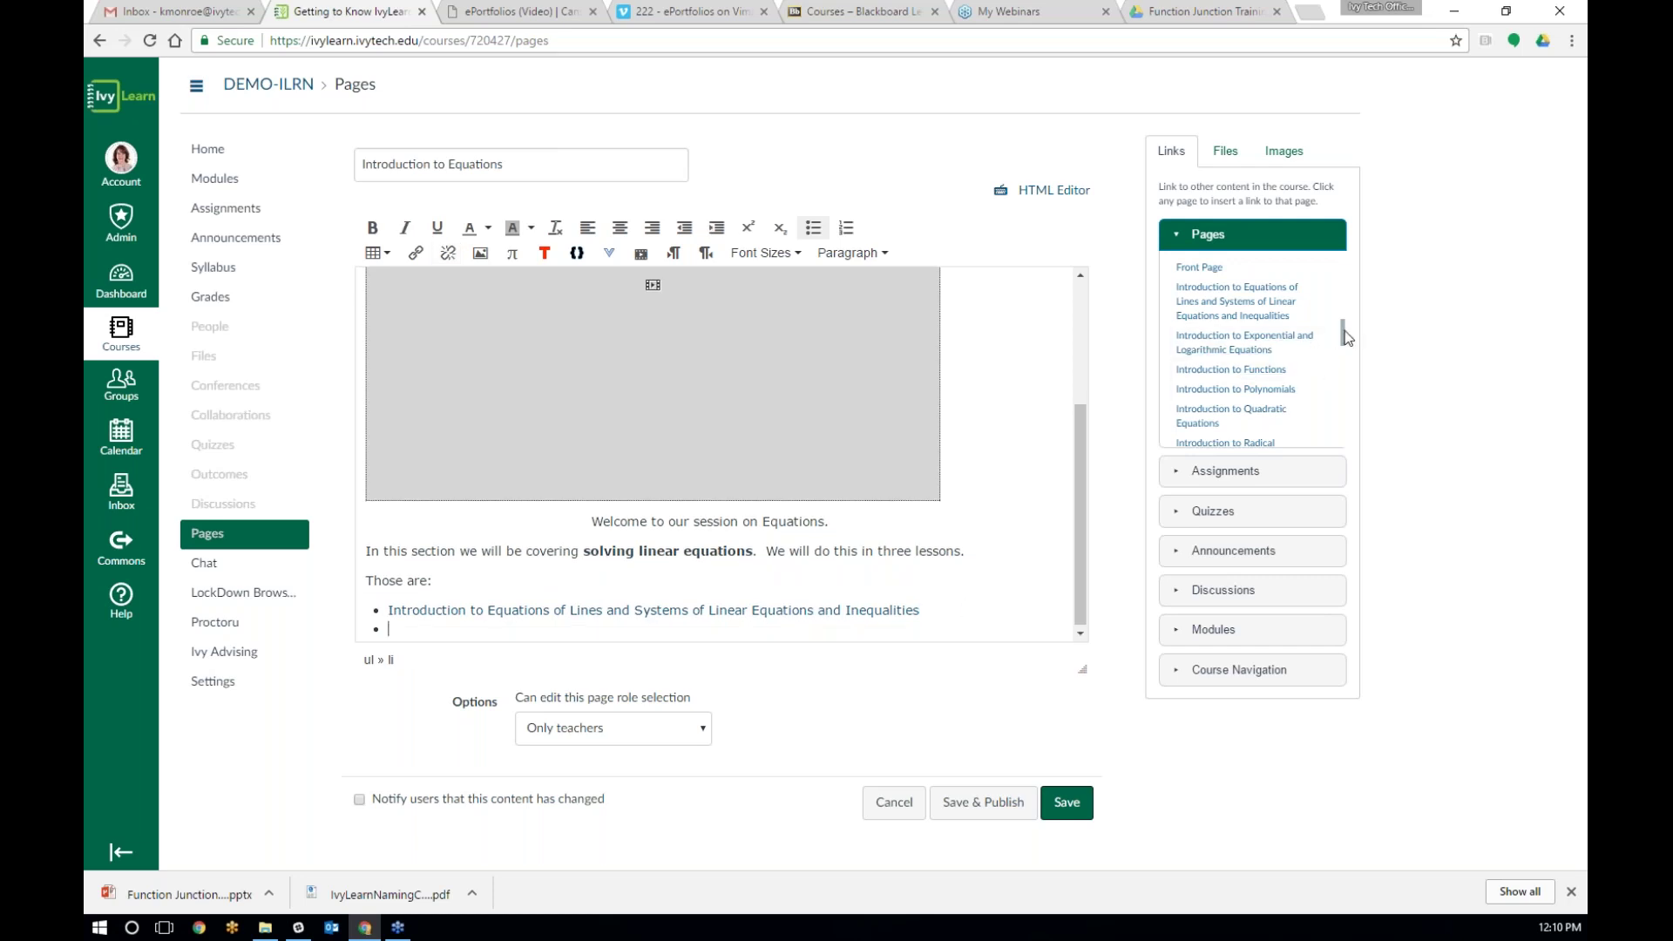
drag(1344, 331, 1349, 364)
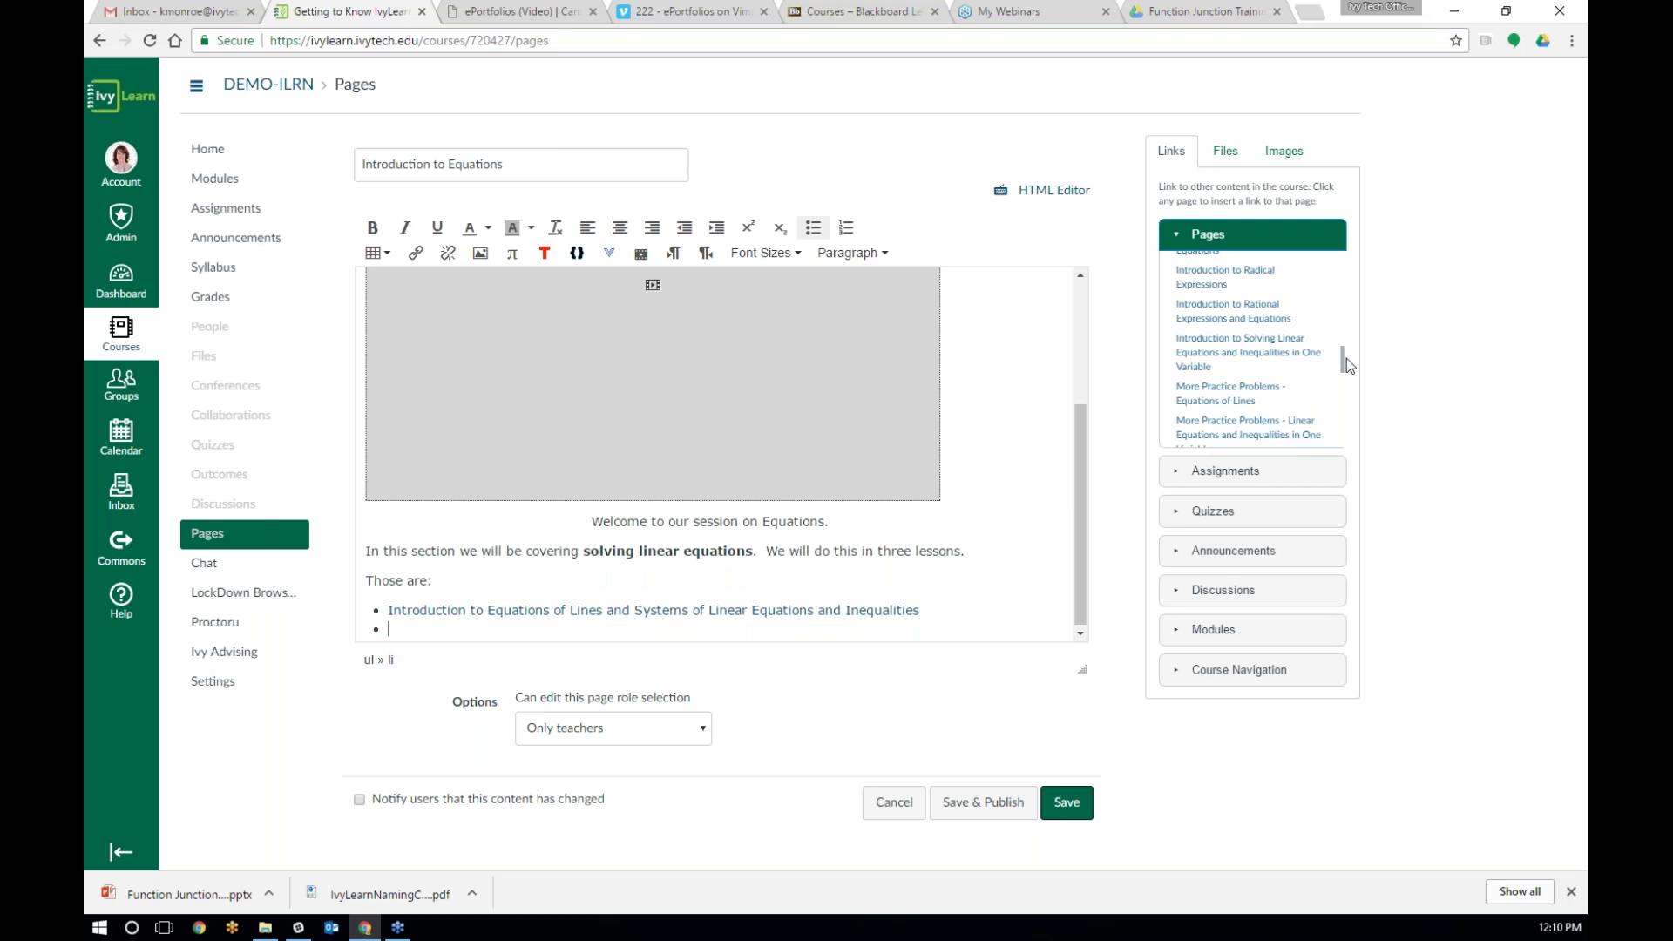
click(1232, 394)
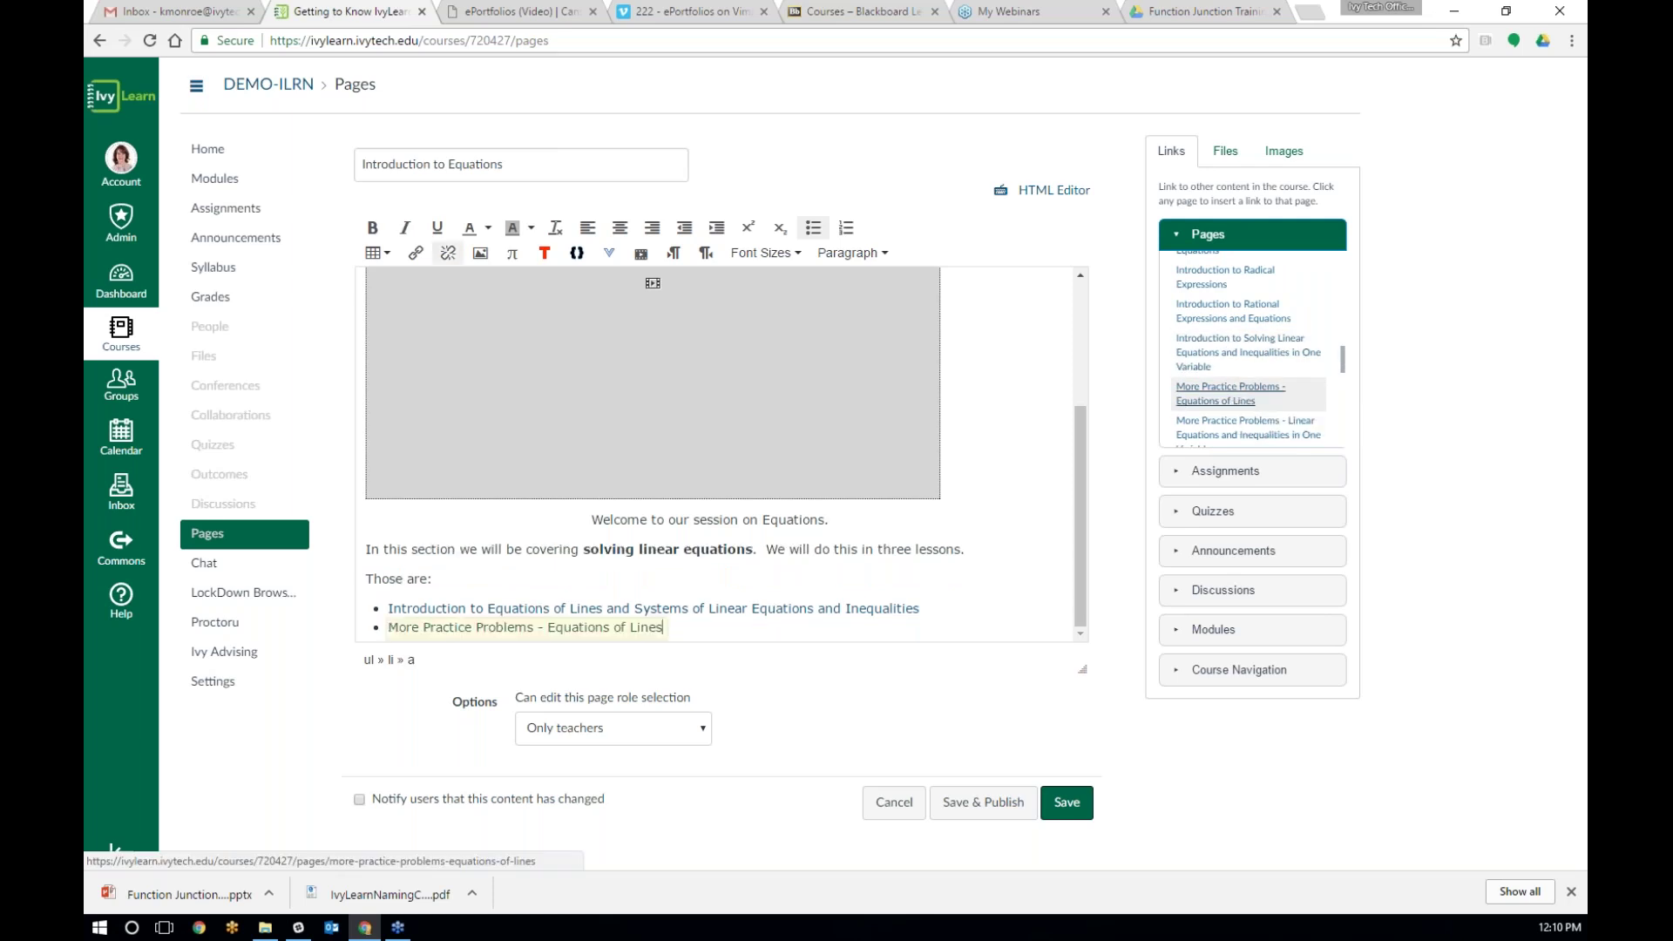
key(Return)
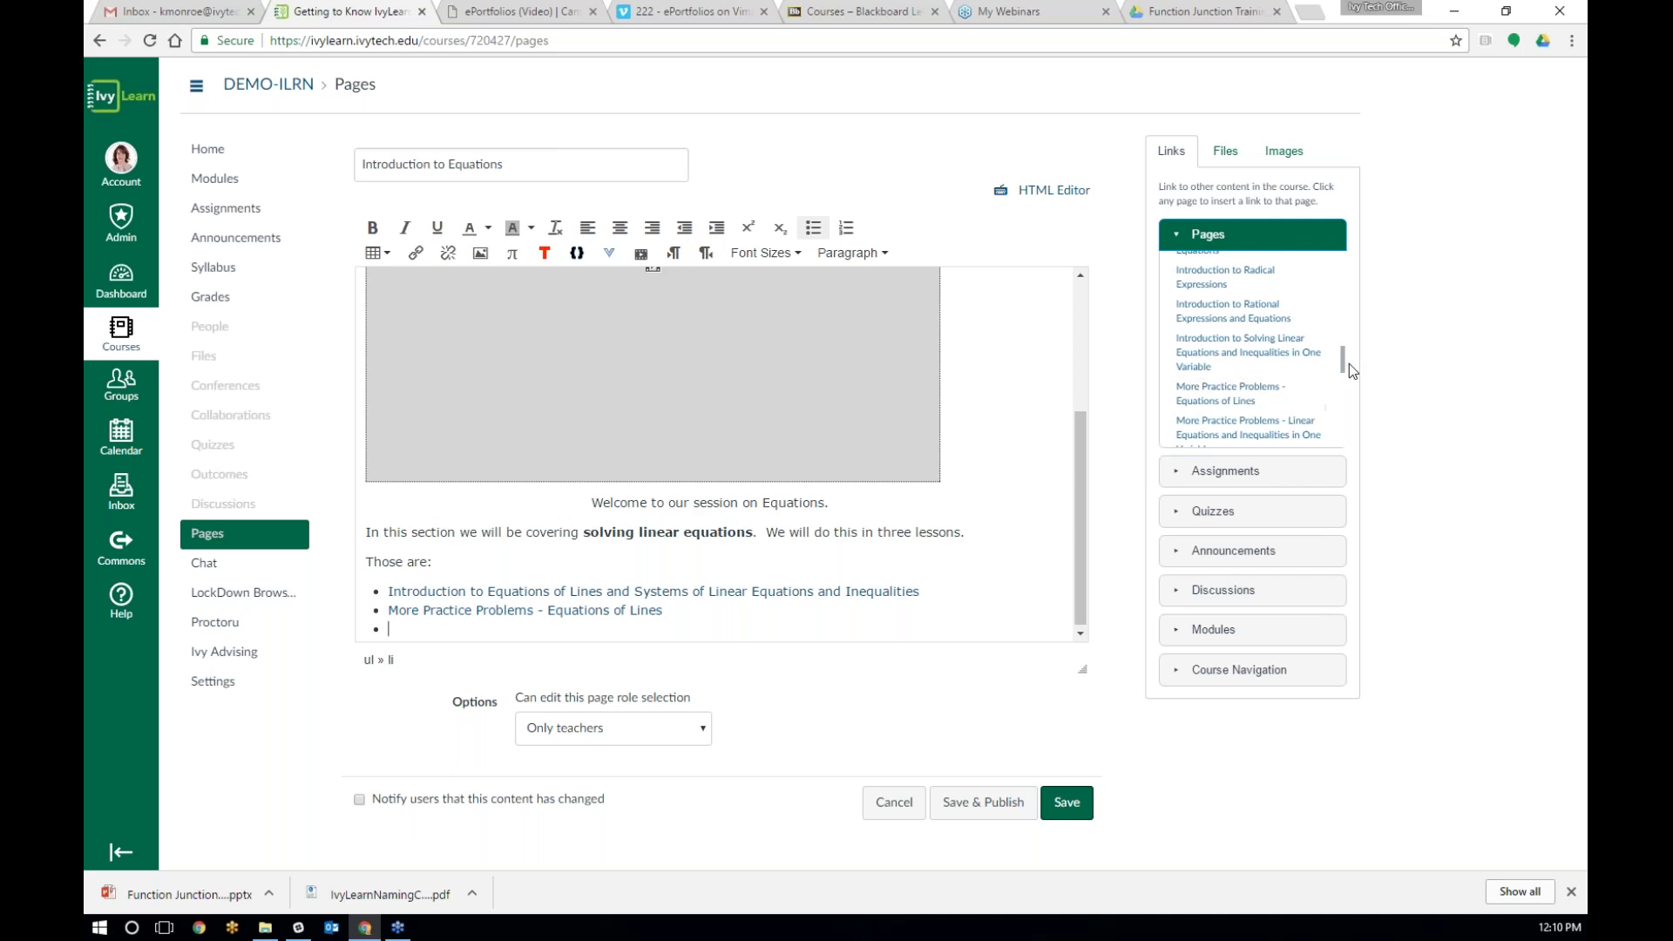
drag(1347, 363, 1345, 281)
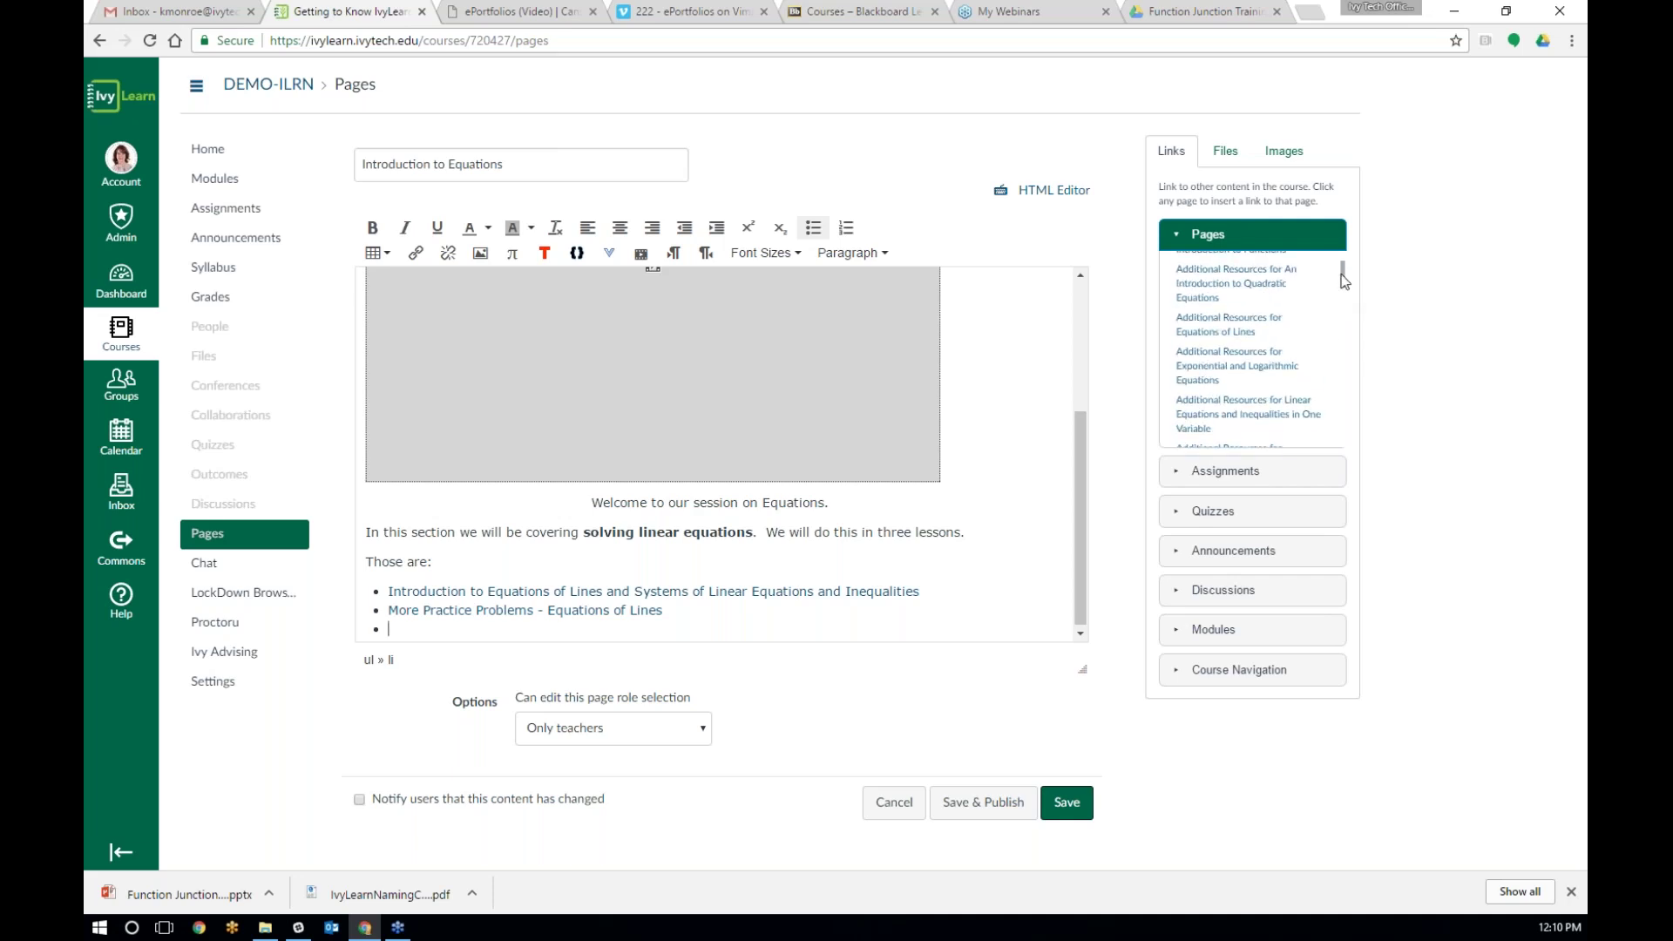
click(1207, 326)
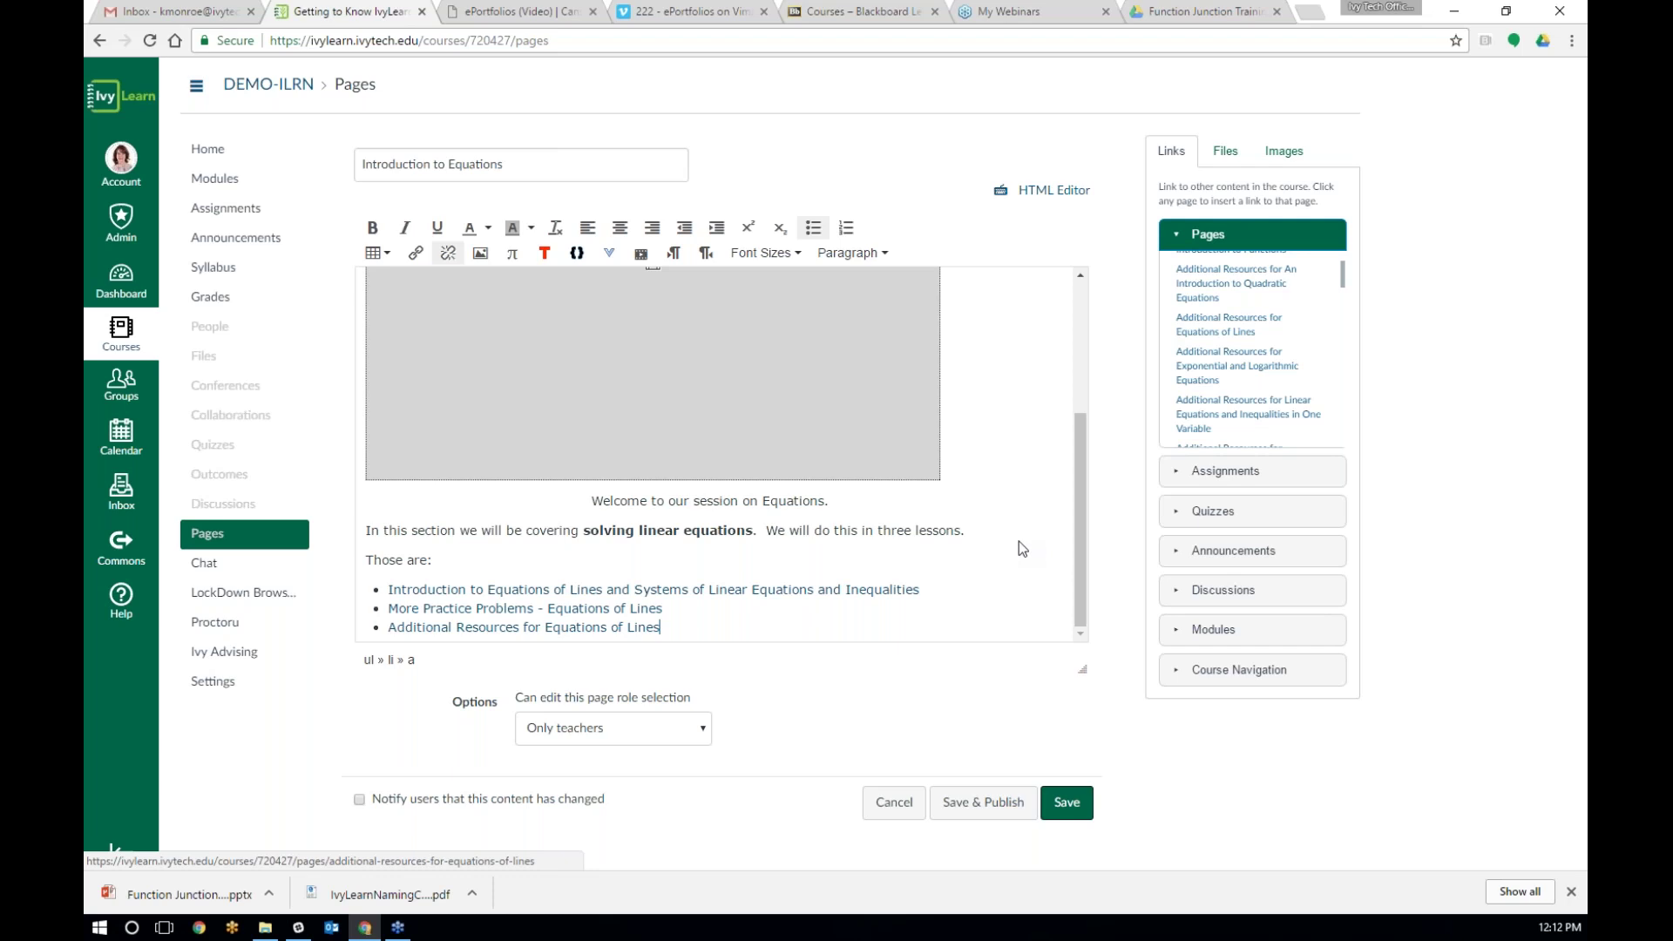
key(Return)
key(Return)
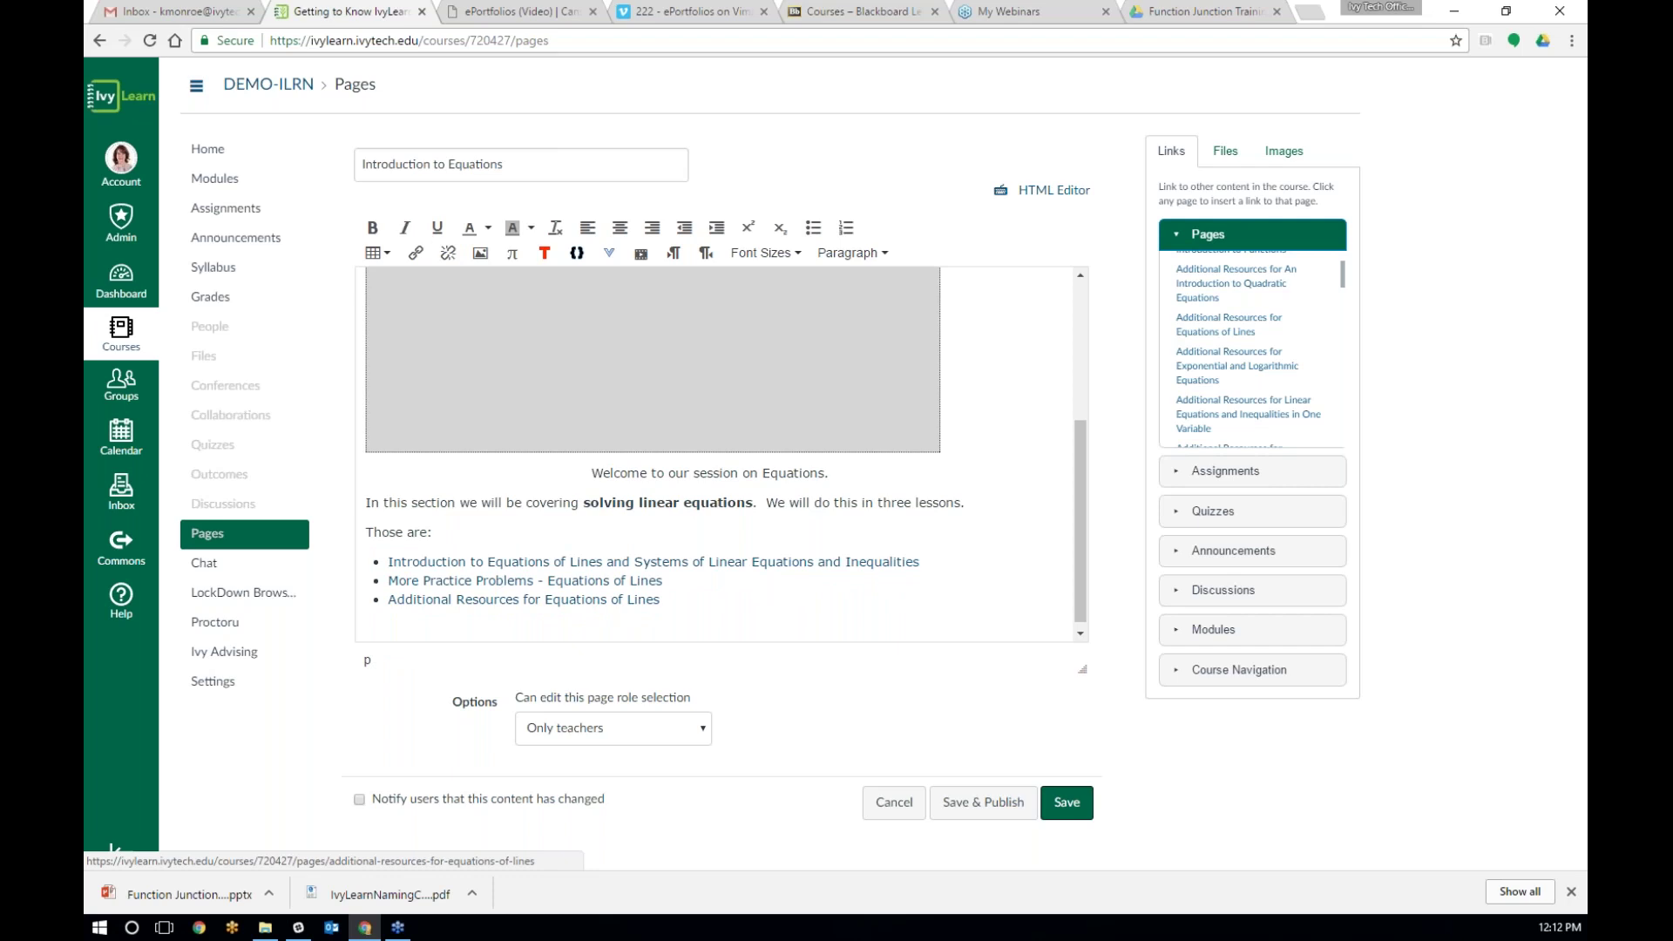
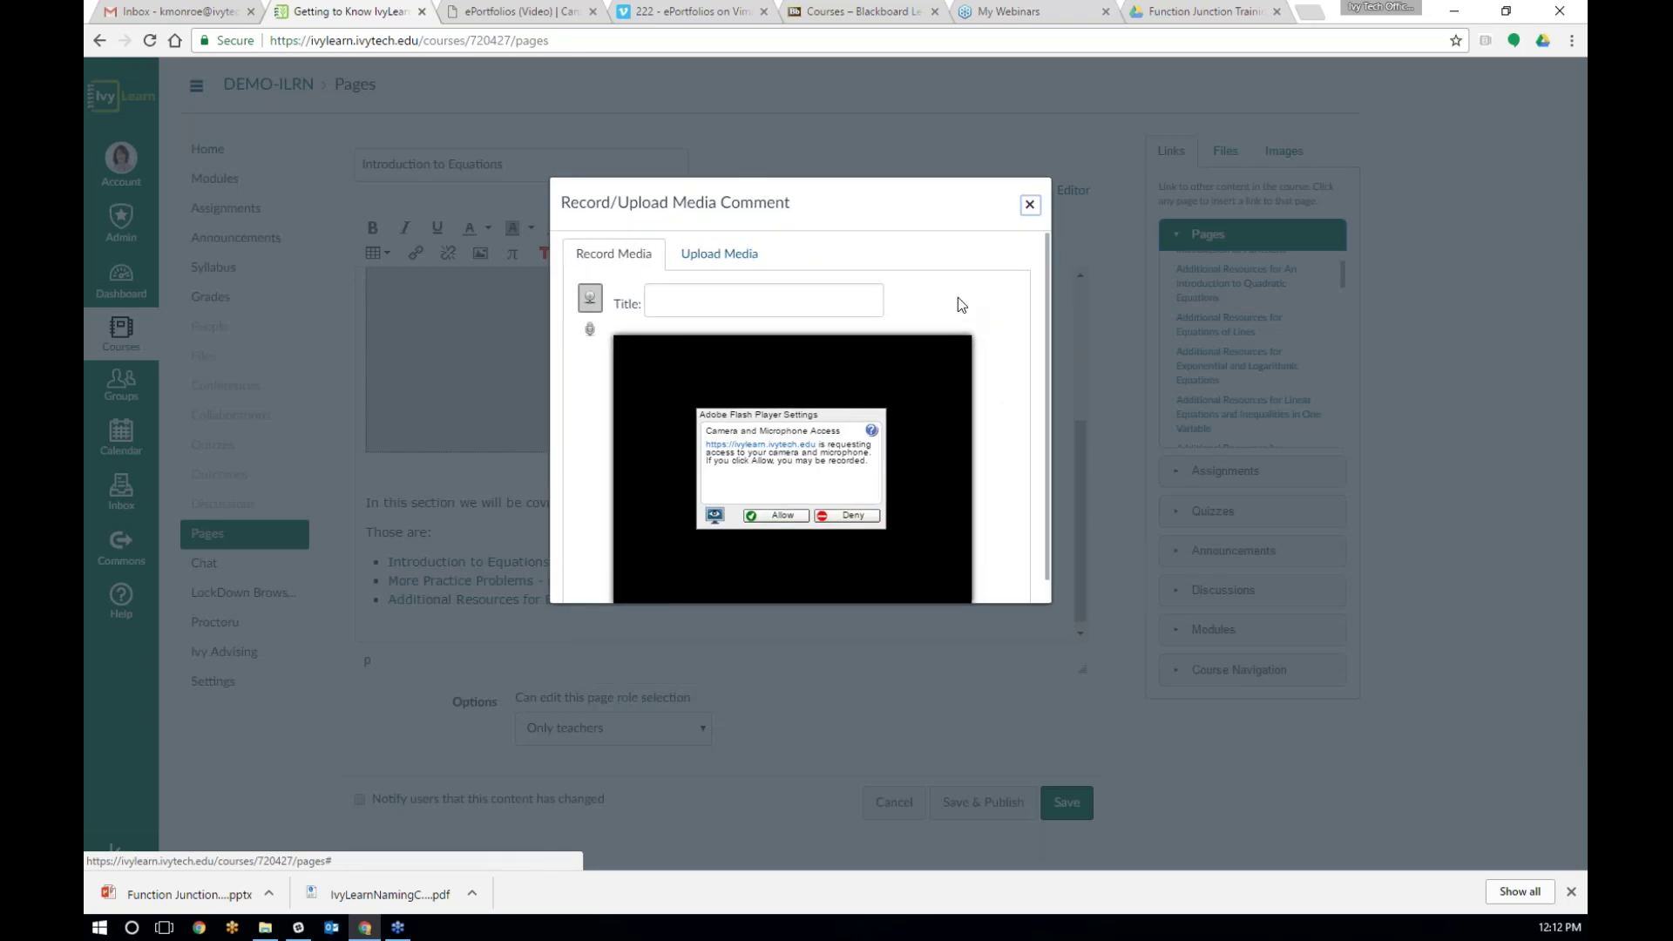
Step: Allow camera and microphone access for the media comment and choose the User Facing Right camera for video recording
click(781, 516)
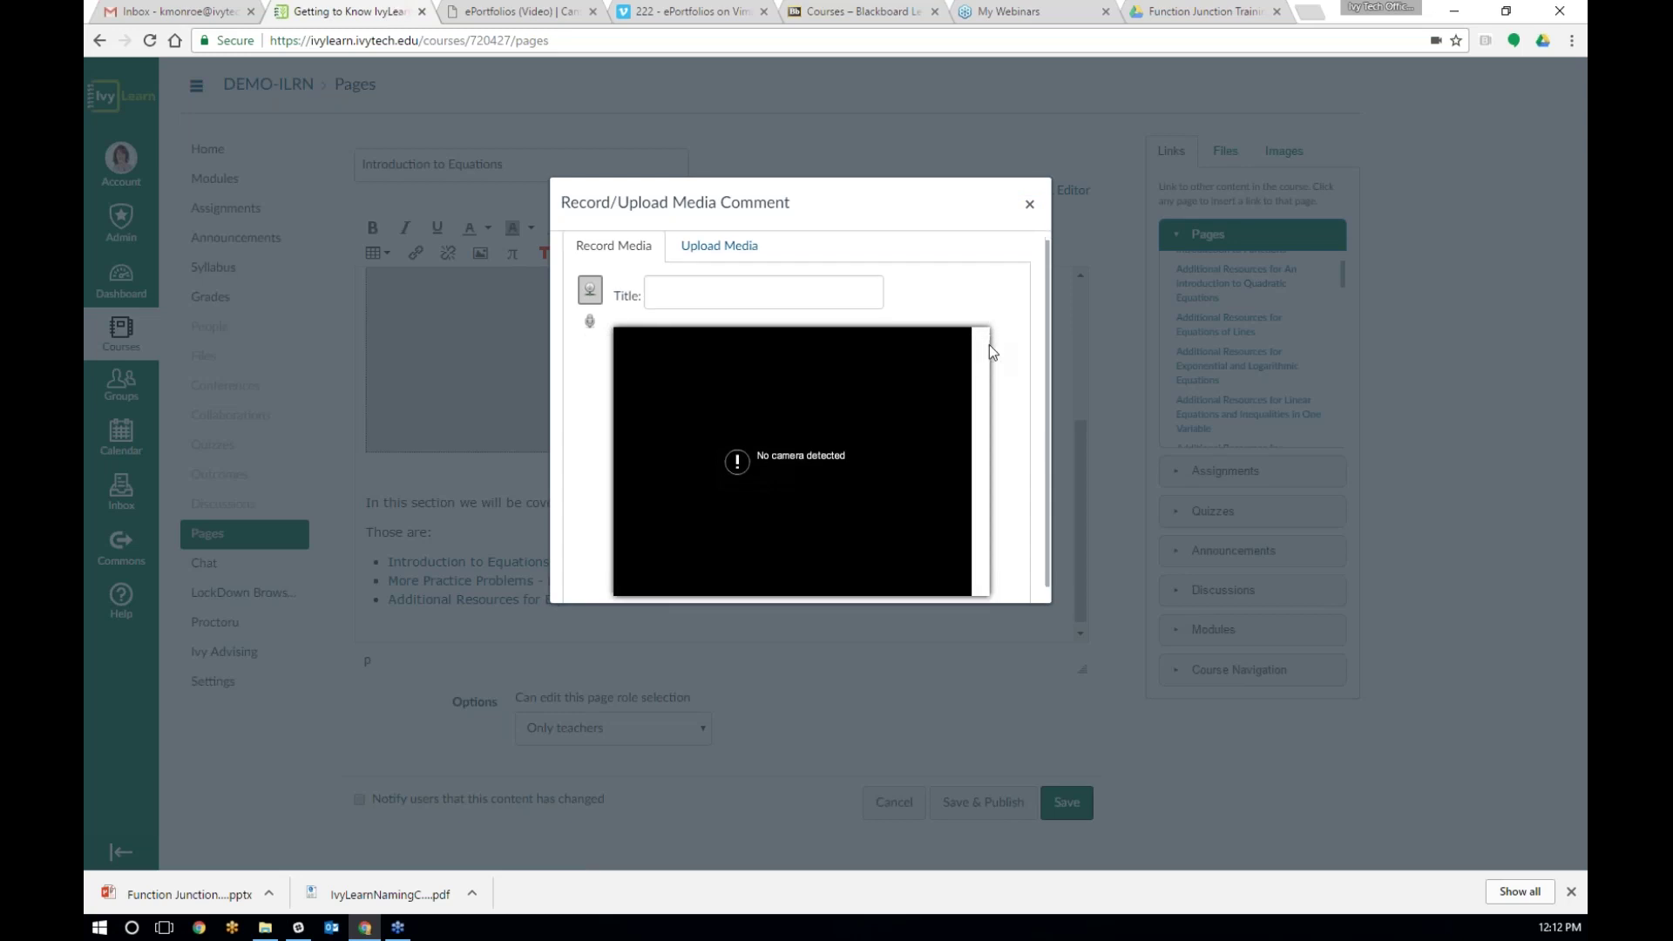
scroll(990, 343, down, 1)
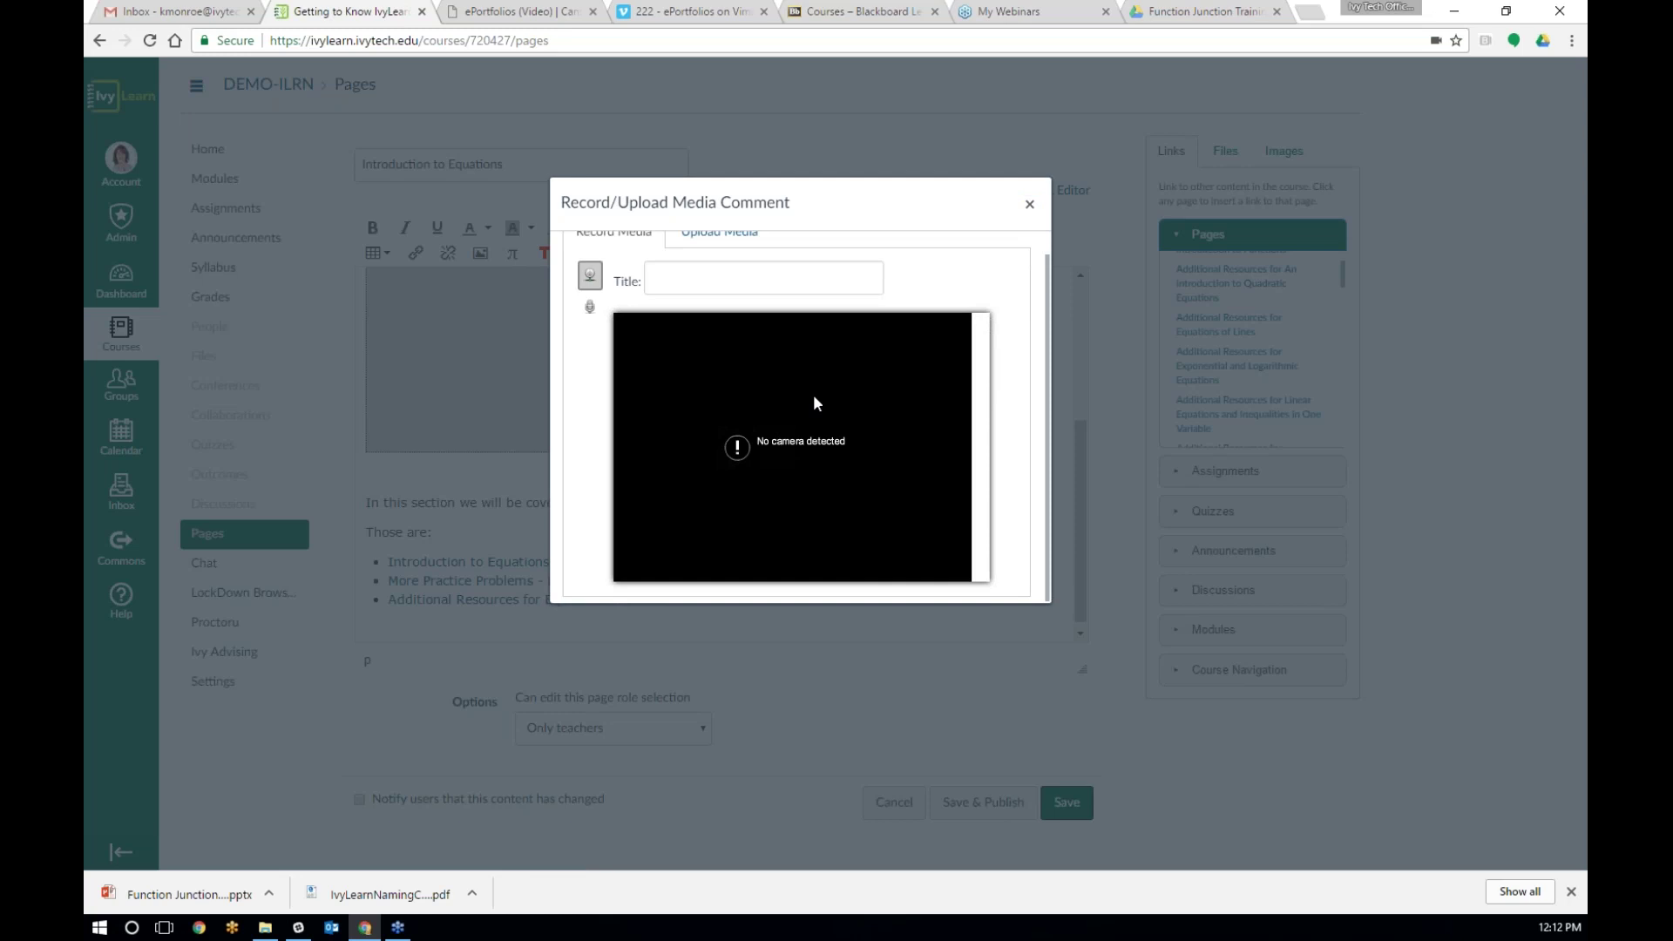
click(590, 309)
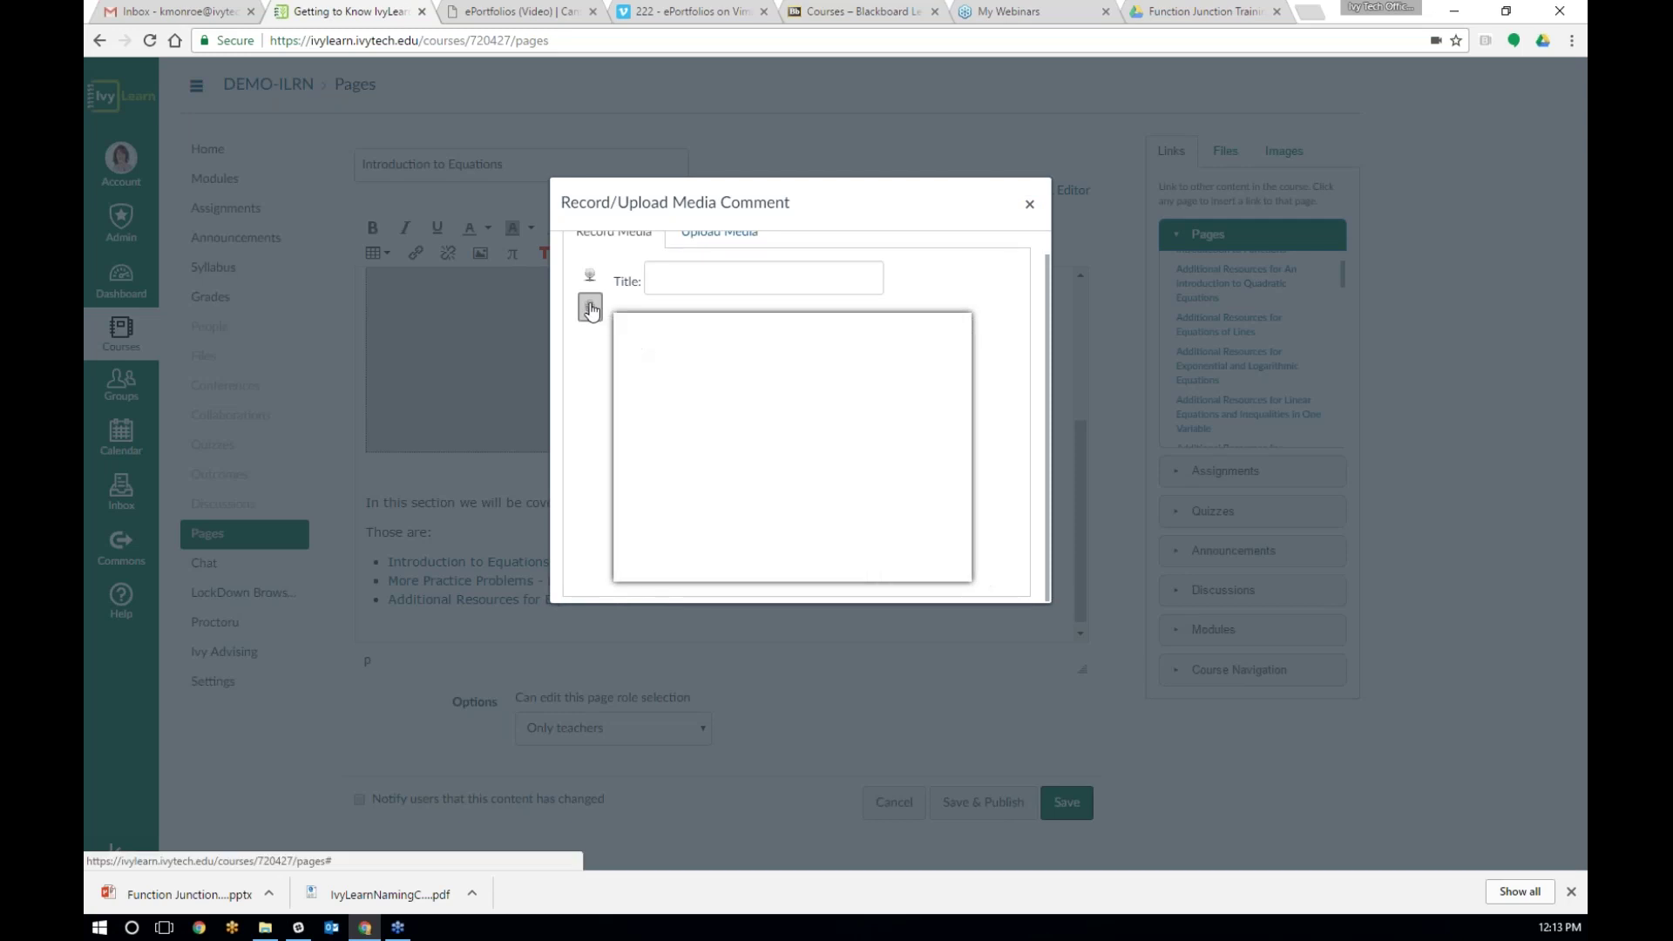
click(782, 495)
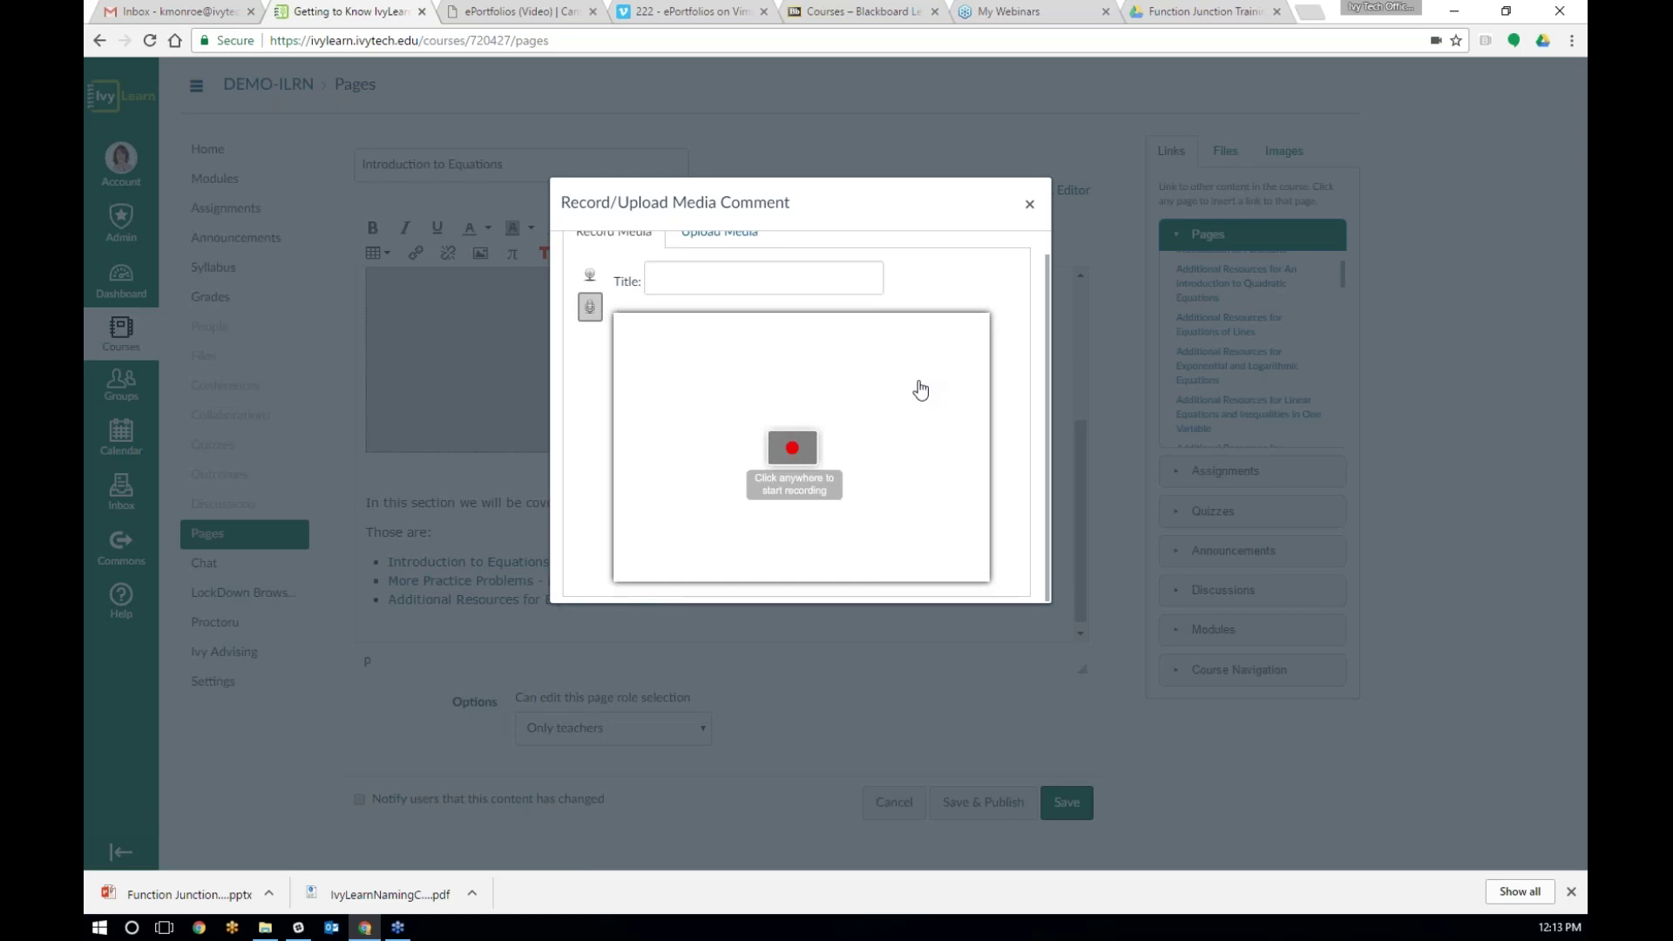
click(590, 276)
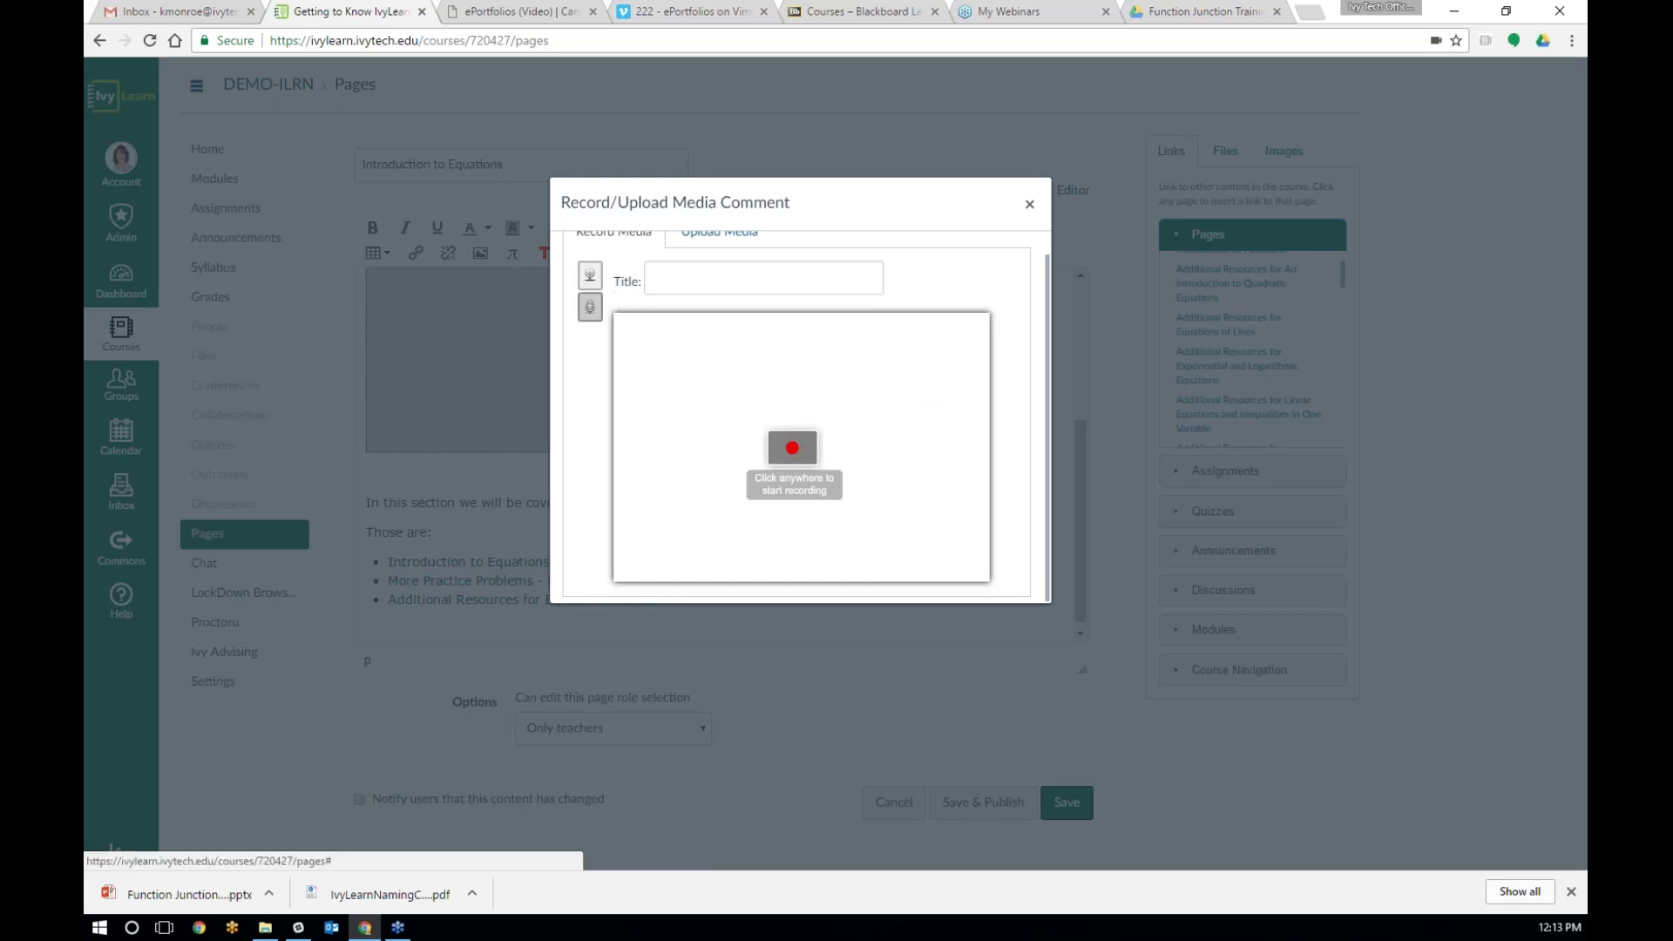
click(782, 495)
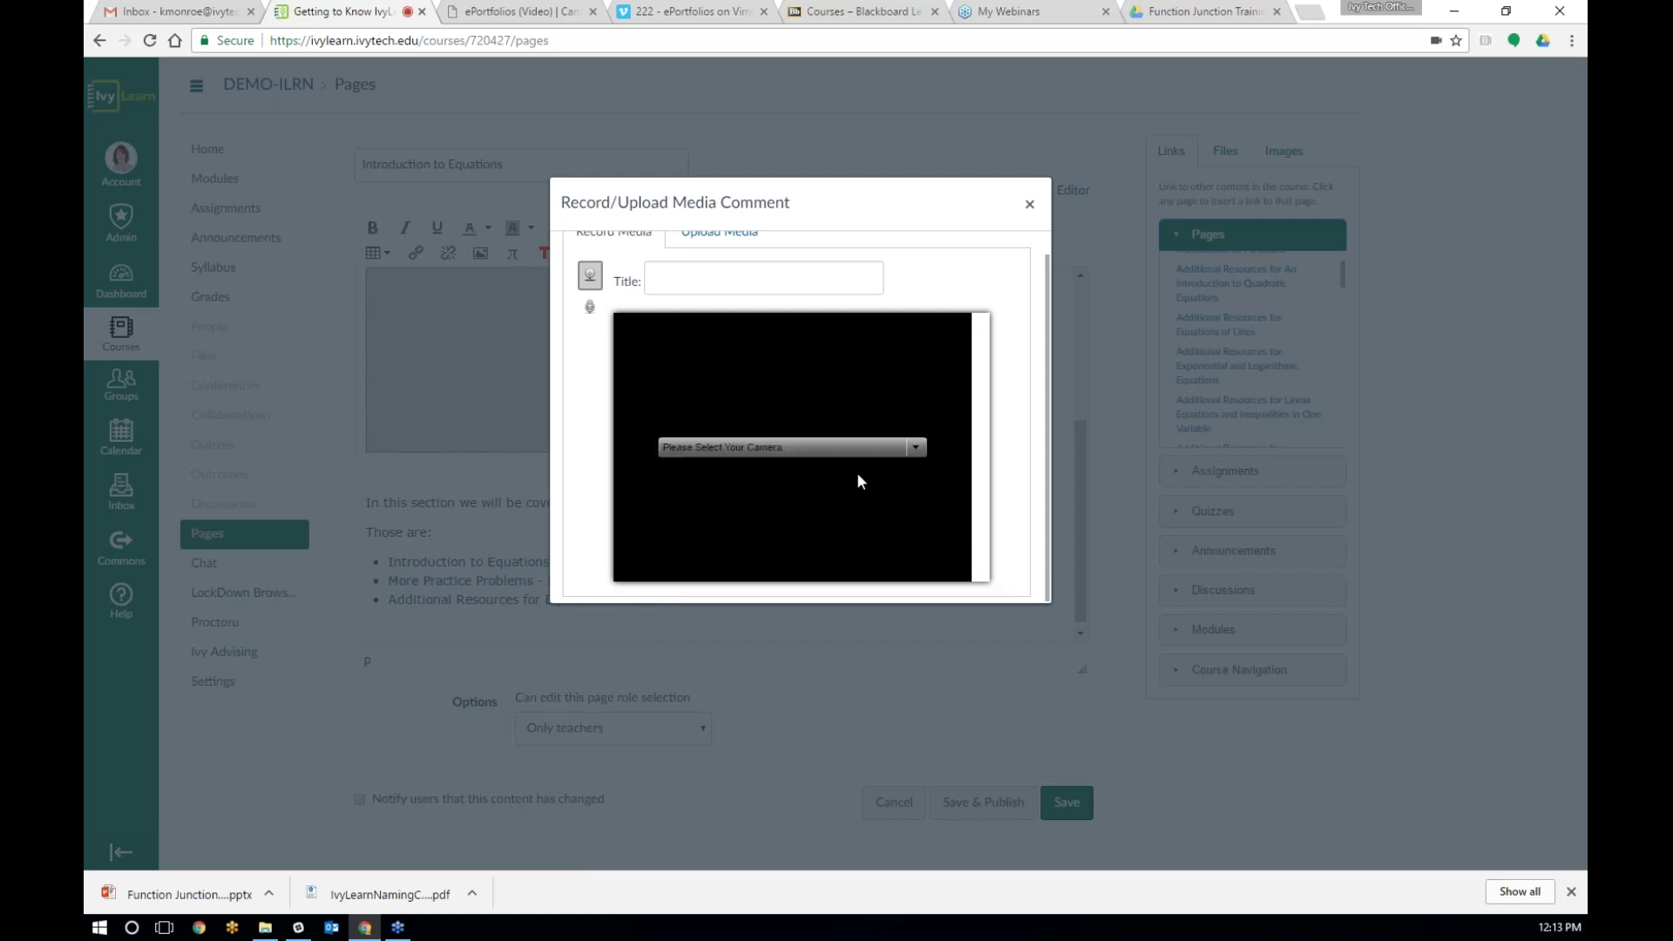
click(911, 447)
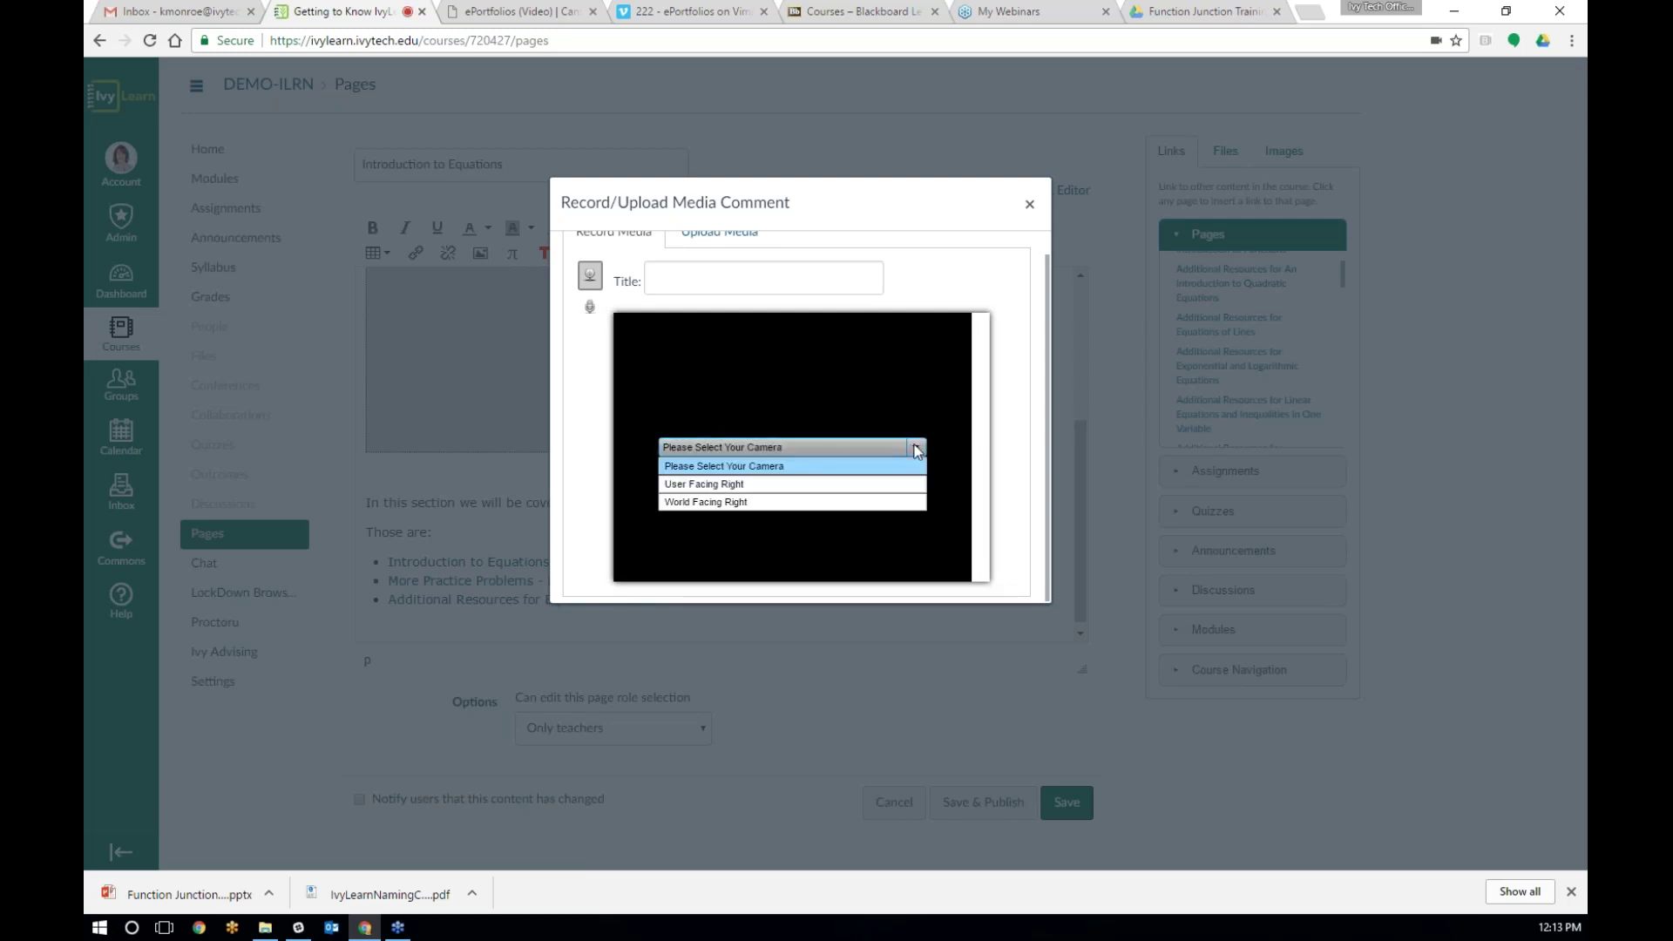
click(875, 493)
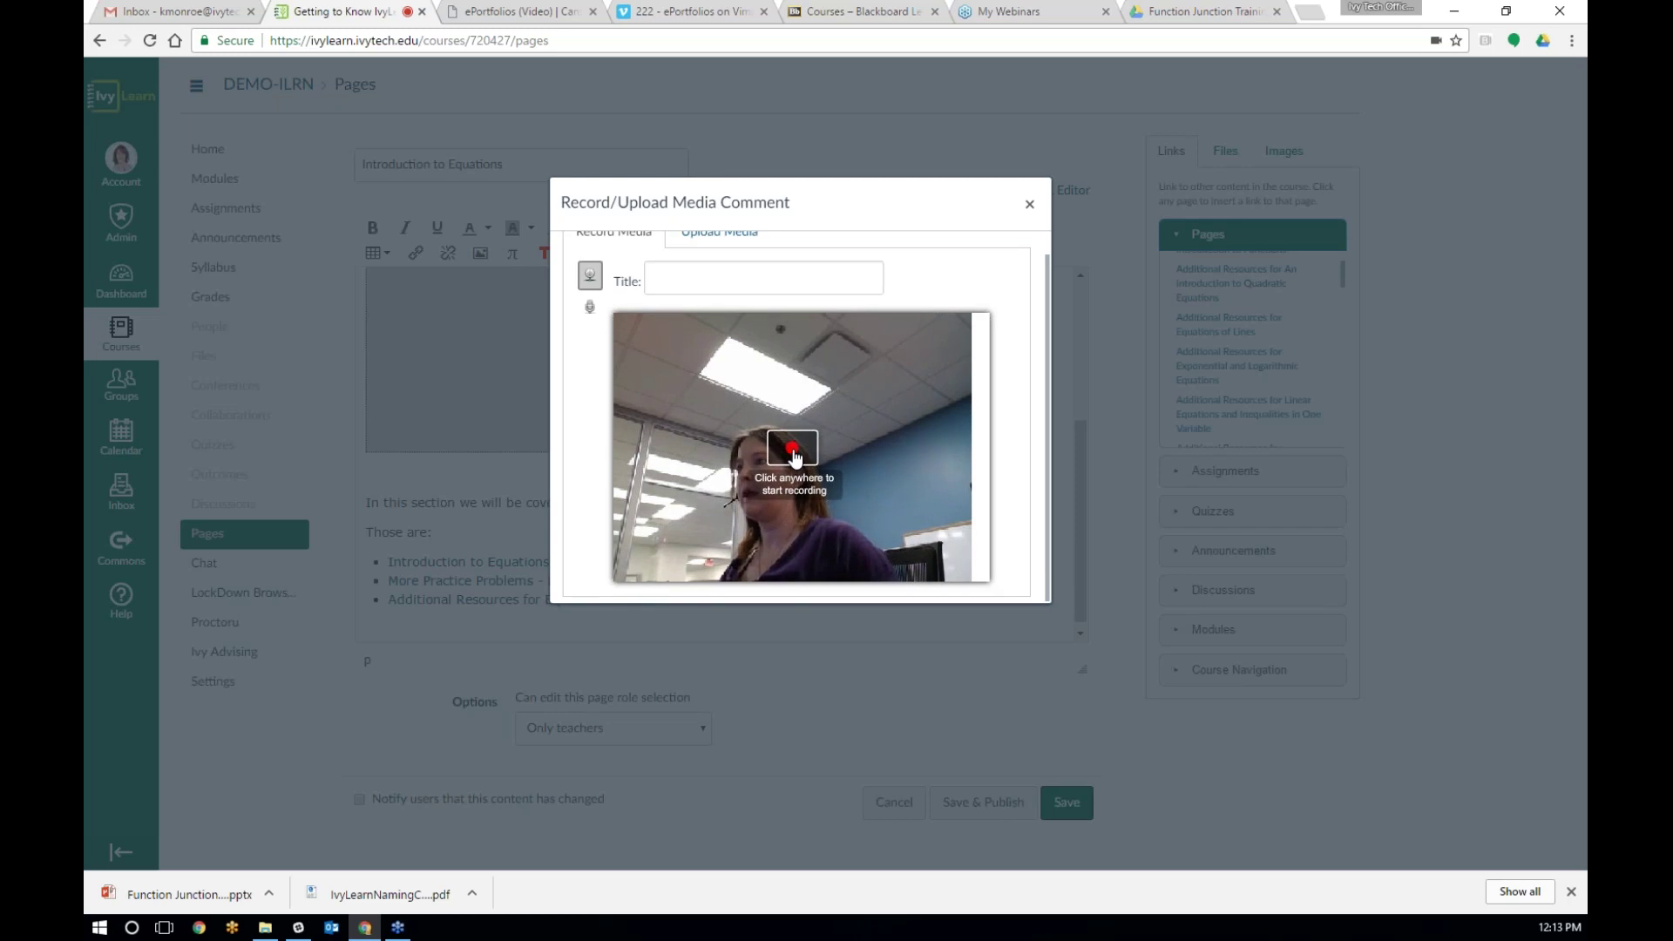
Step: Record a webcam video of about 10 seconds, title it "Introduction to Equations by" plus the presenter's first name, and save it into the page
click(792, 450)
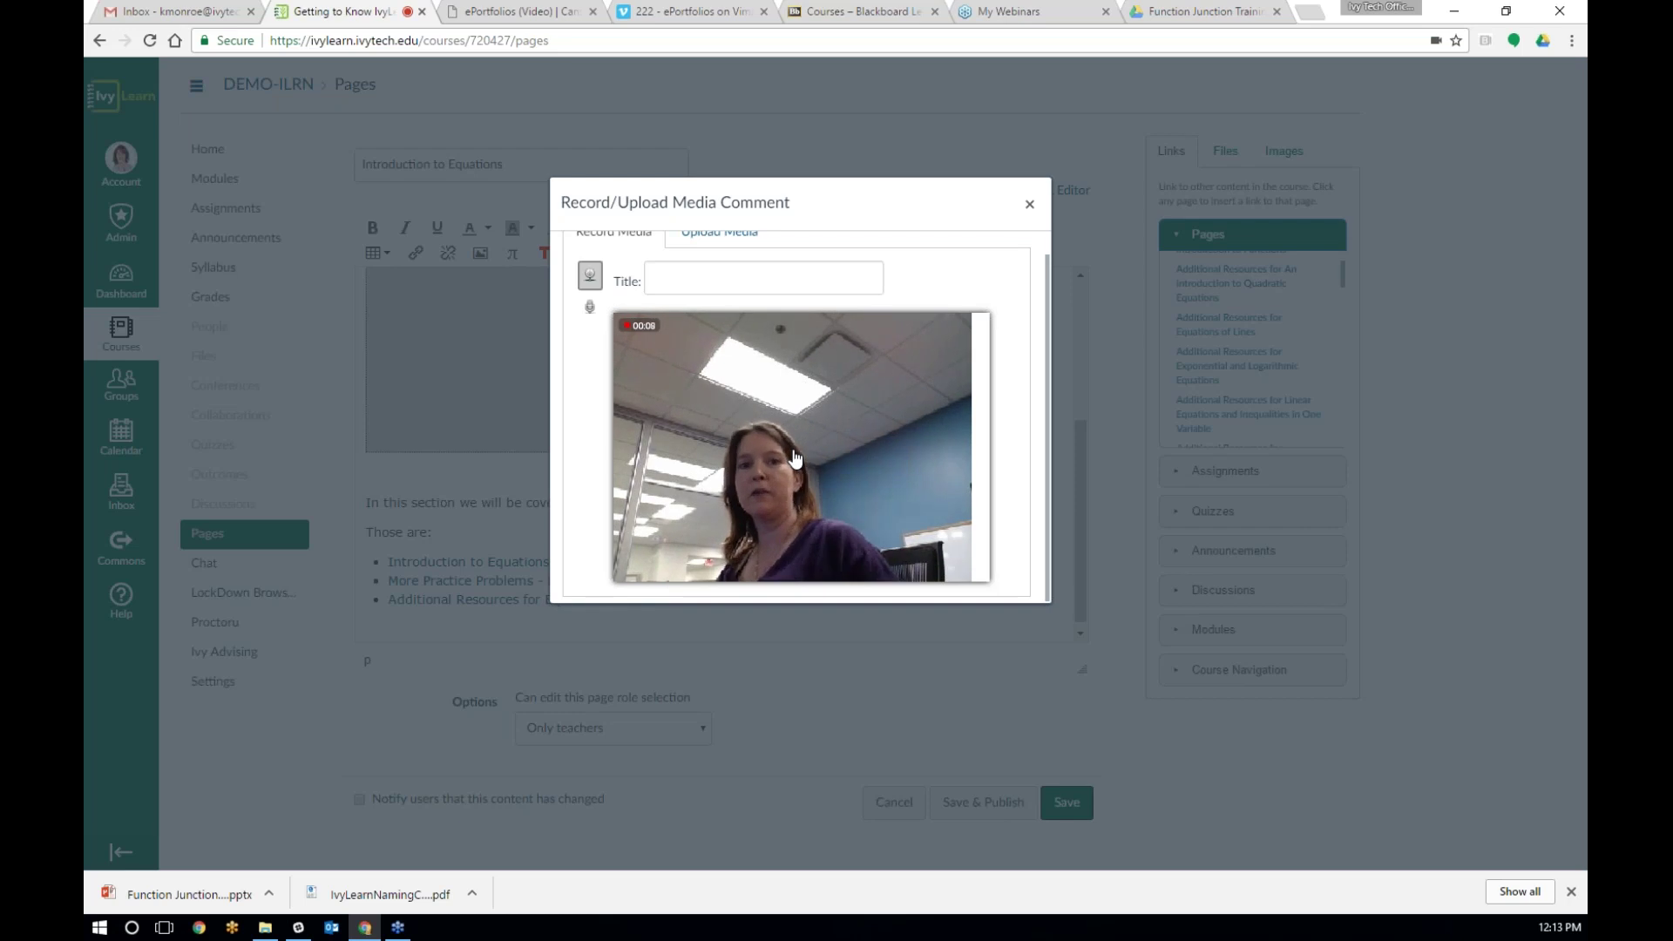
click(794, 456)
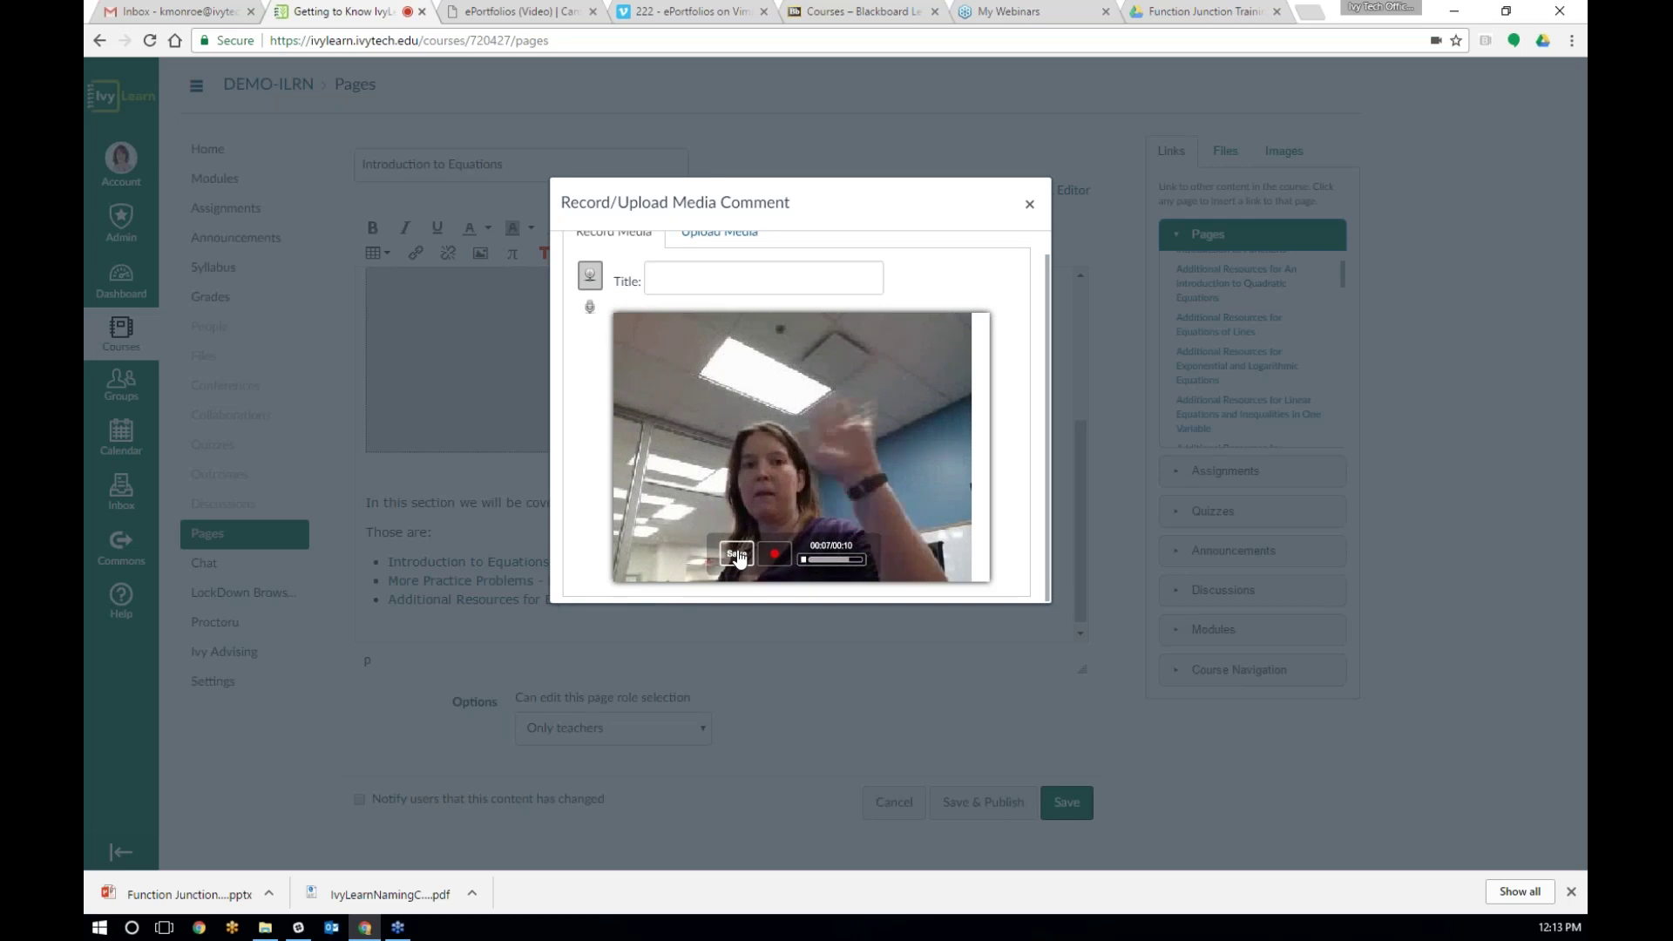
click(704, 269)
text(Introduction to Equations by Kara)
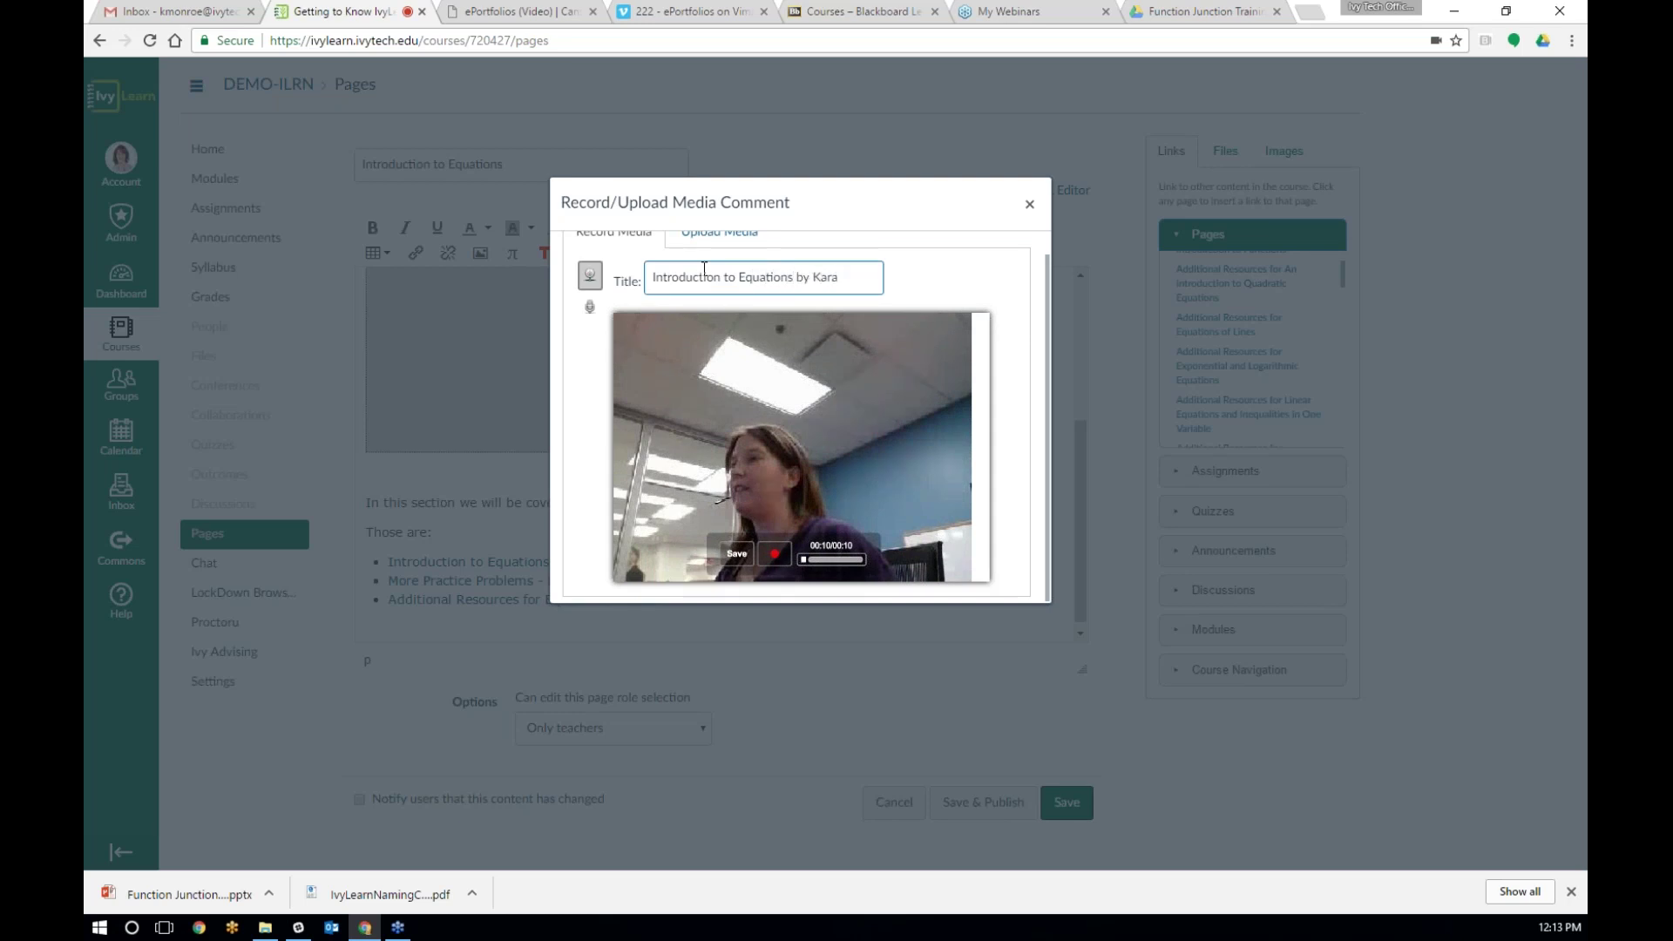
click(737, 554)
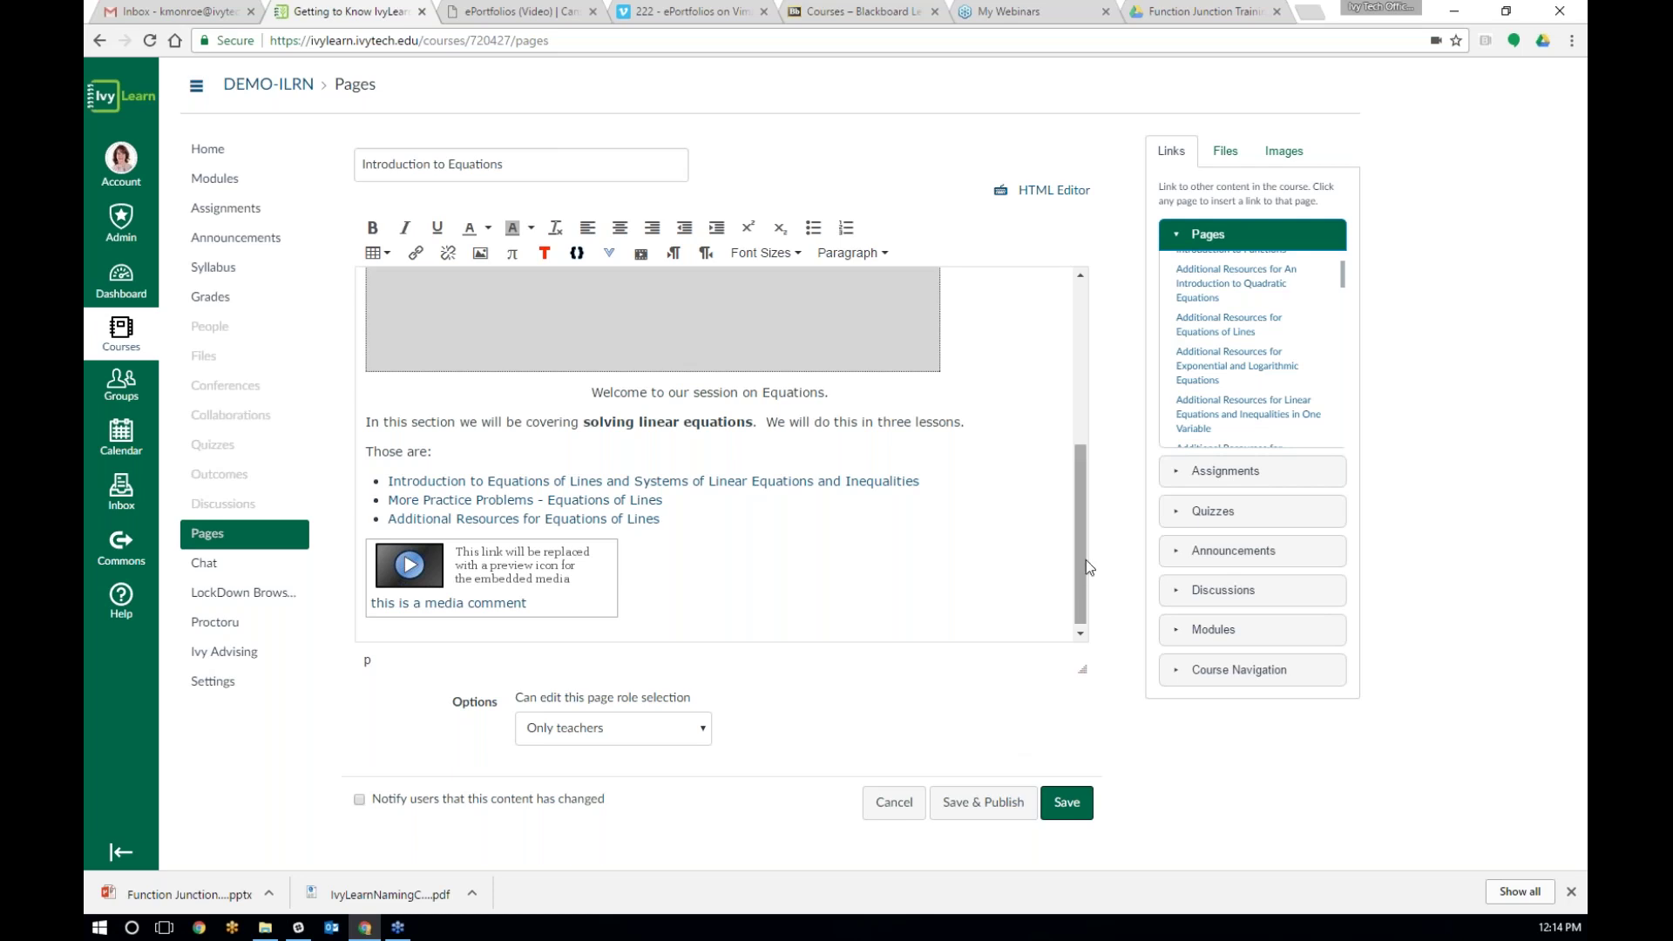
Step: Save and publish the "Introduction to Equations" page and review its published layout, including the off-centre welcome line
drag(1085, 560, 1097, 594)
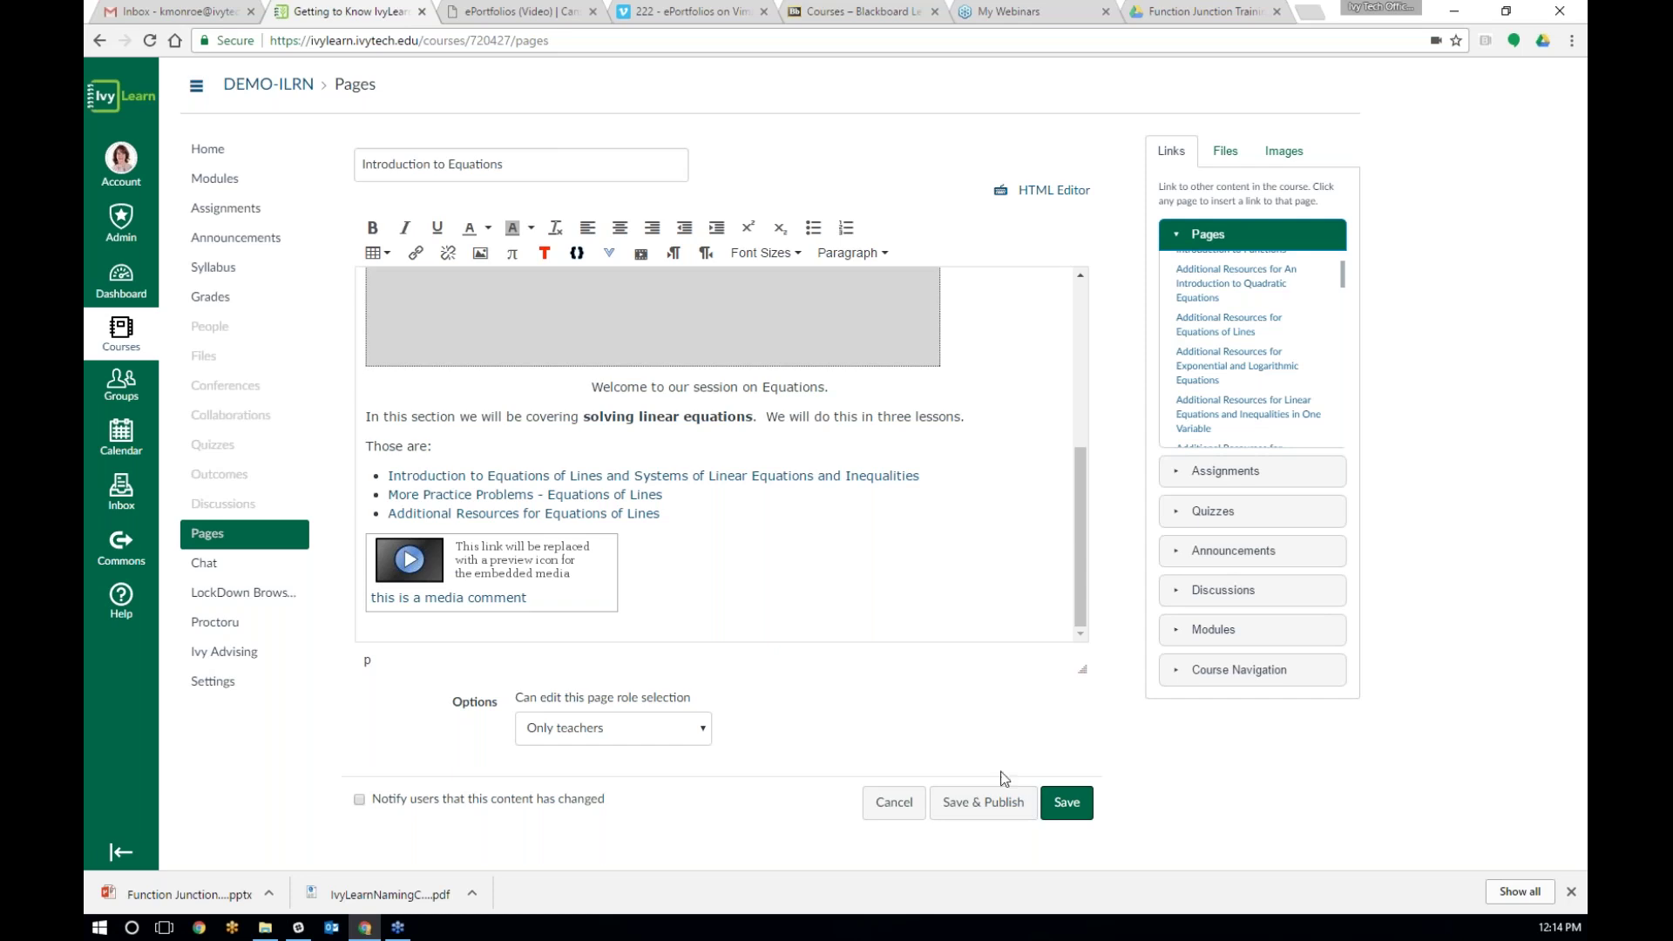
click(1003, 803)
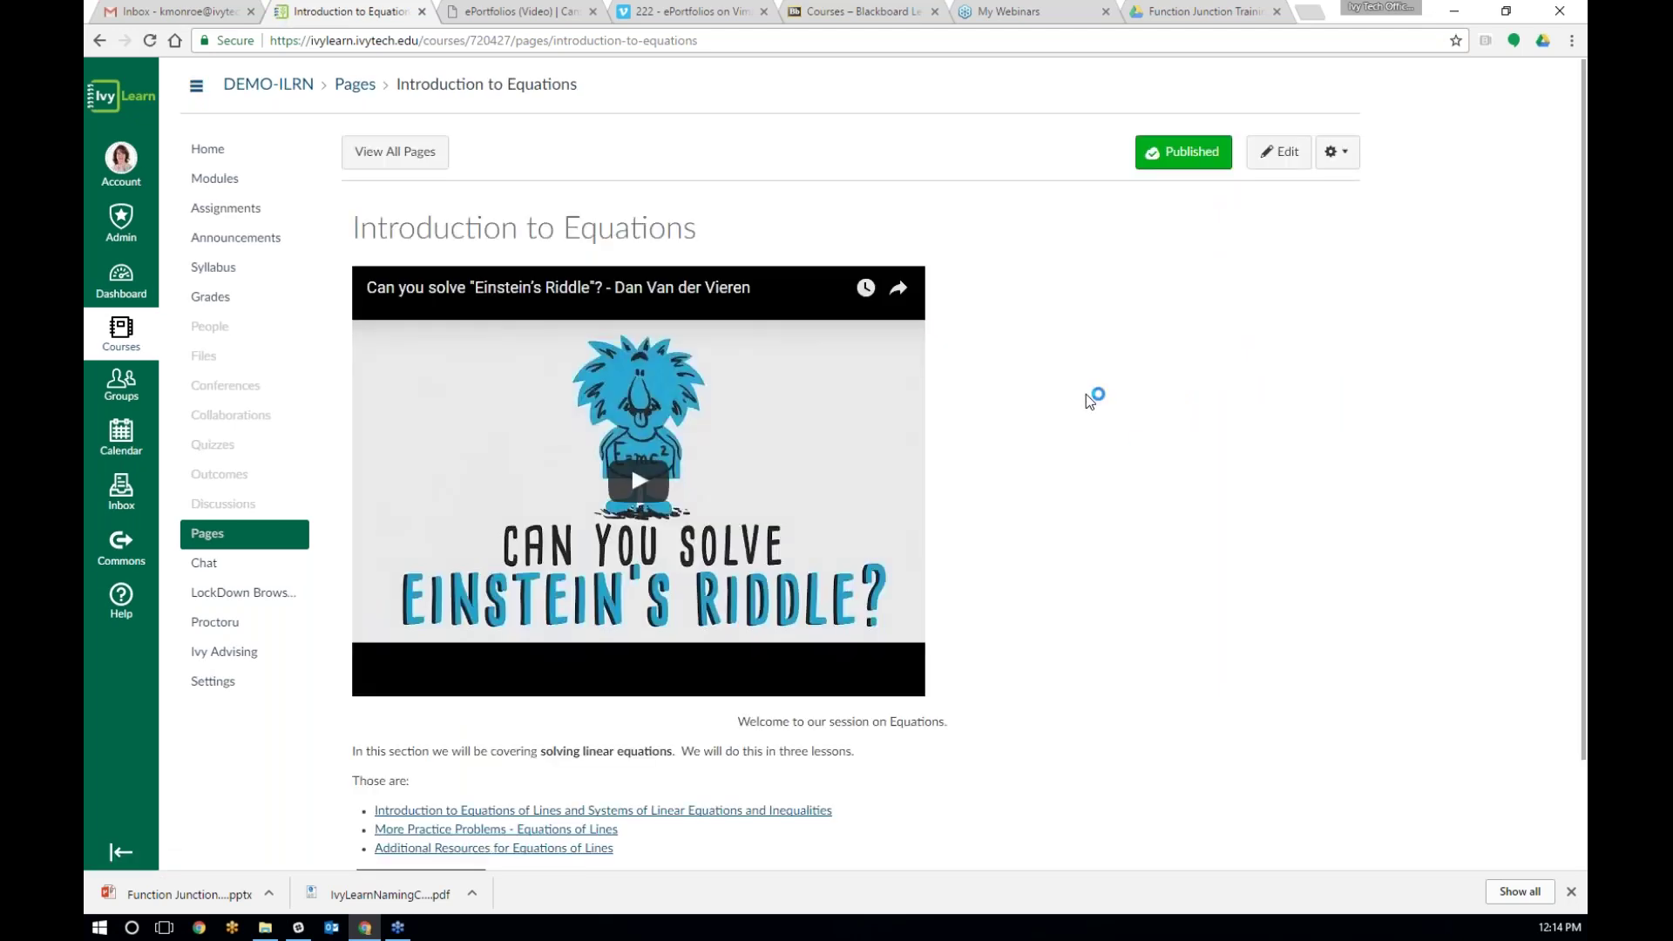
scroll(1089, 406, down, 1)
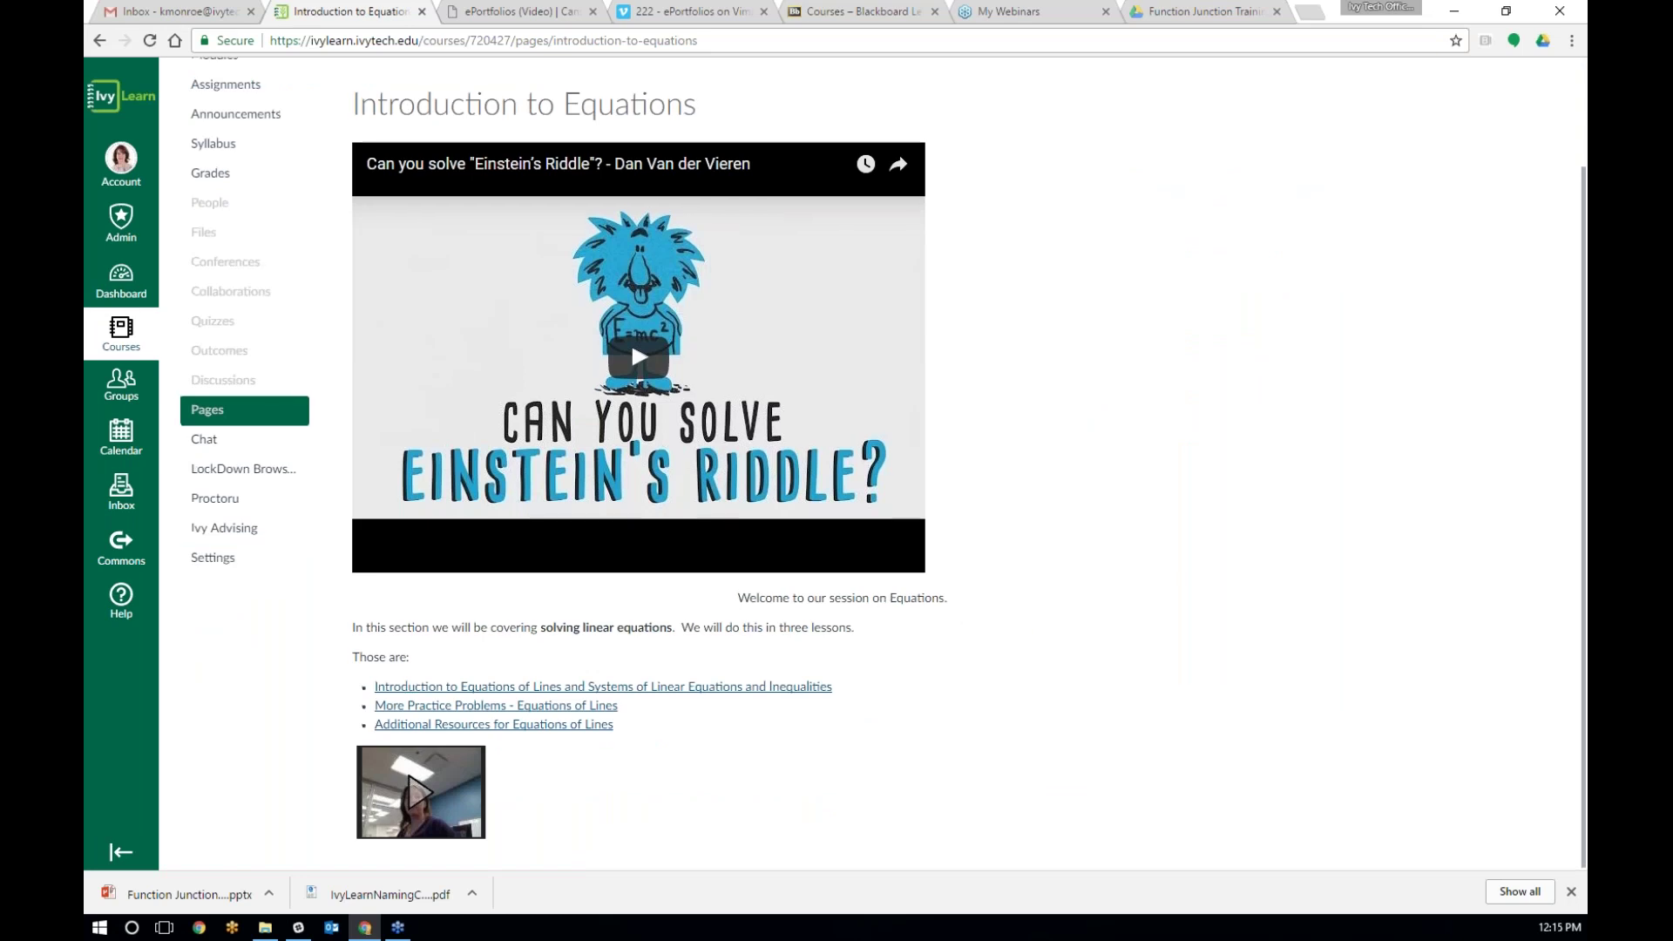
scroll(883, 598, up, 1)
drag(739, 721, 954, 723)
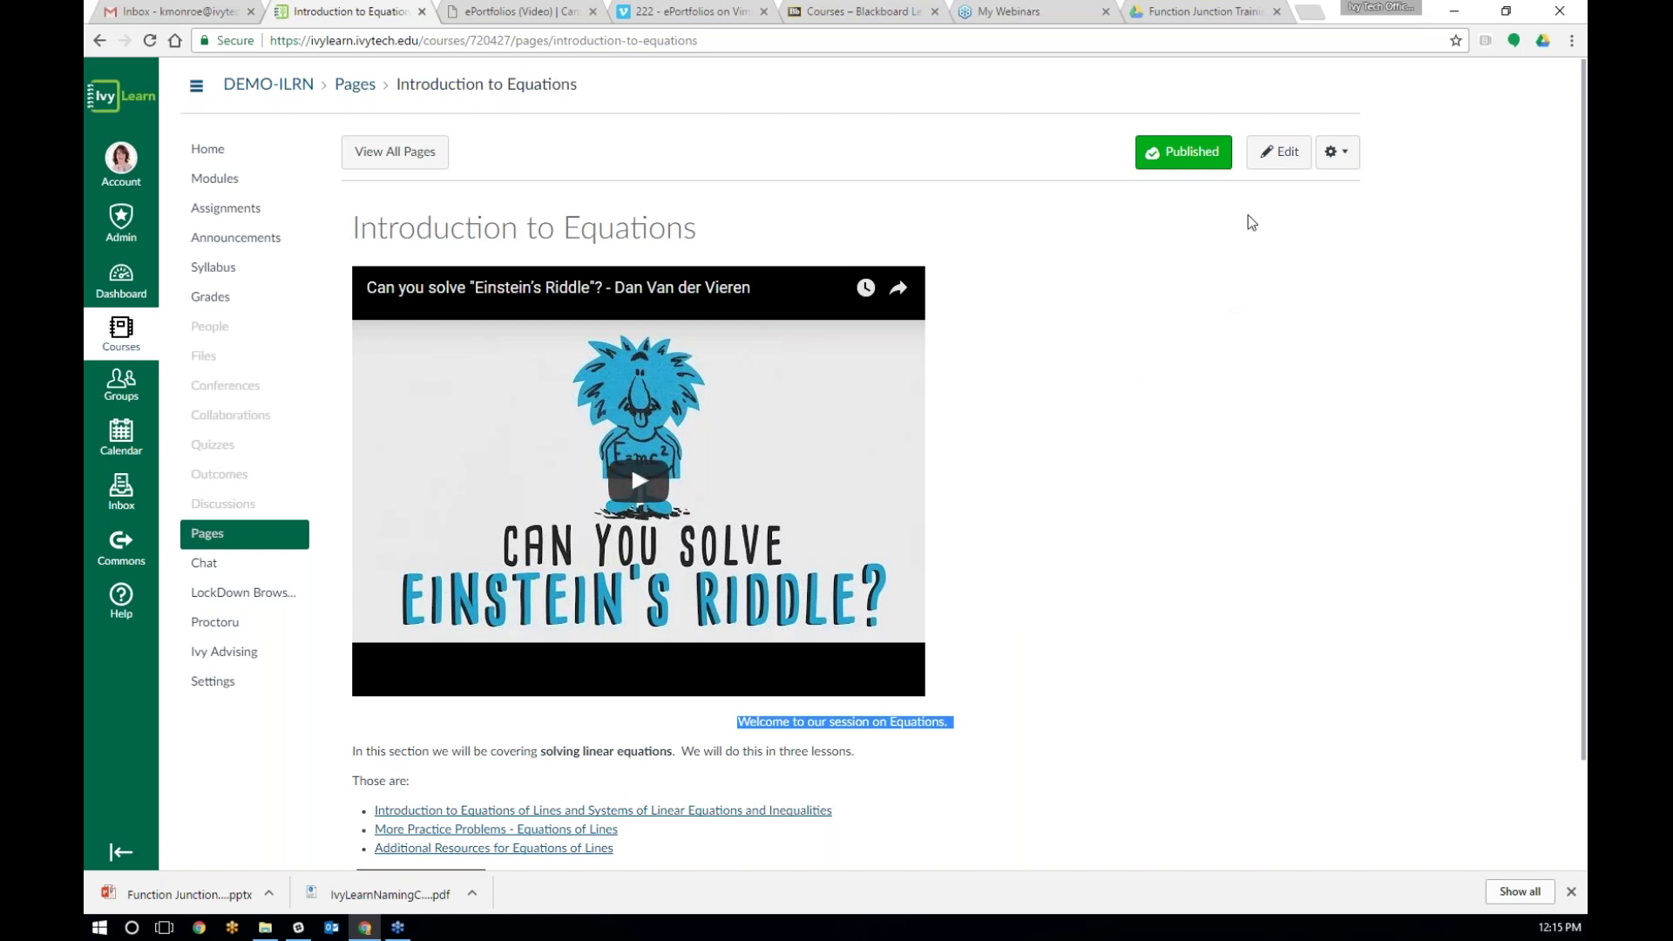
Step: Edit the page to shrink the embedded video to about two thirds of its size and centre it, and save the page
click(1270, 167)
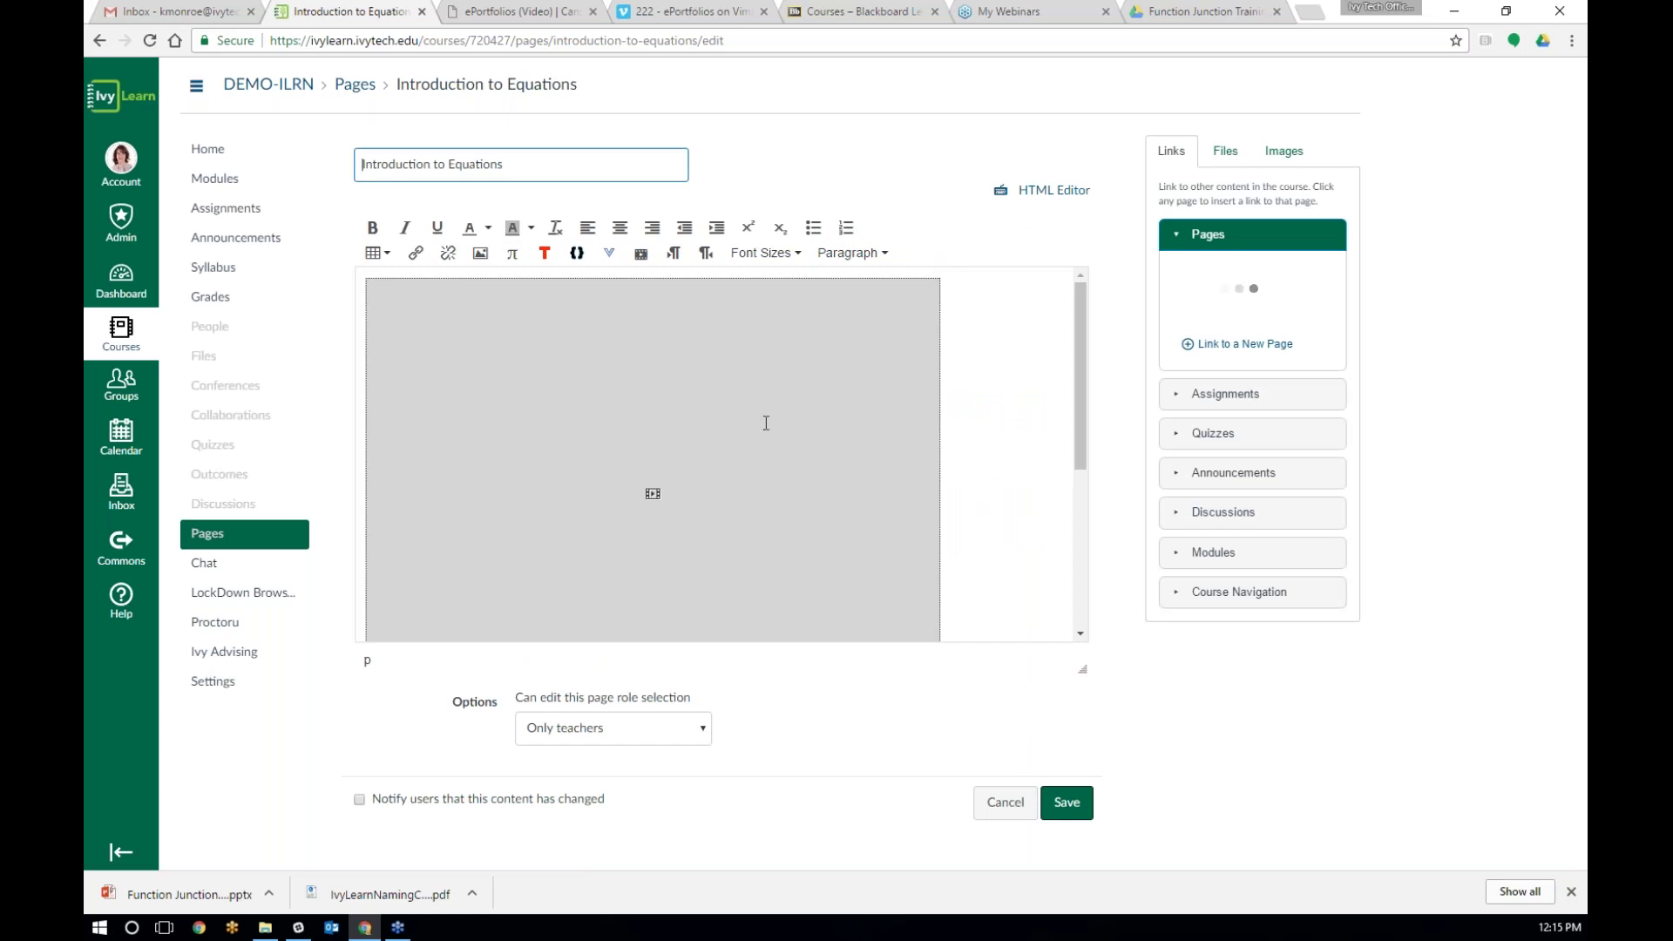
click(536, 373)
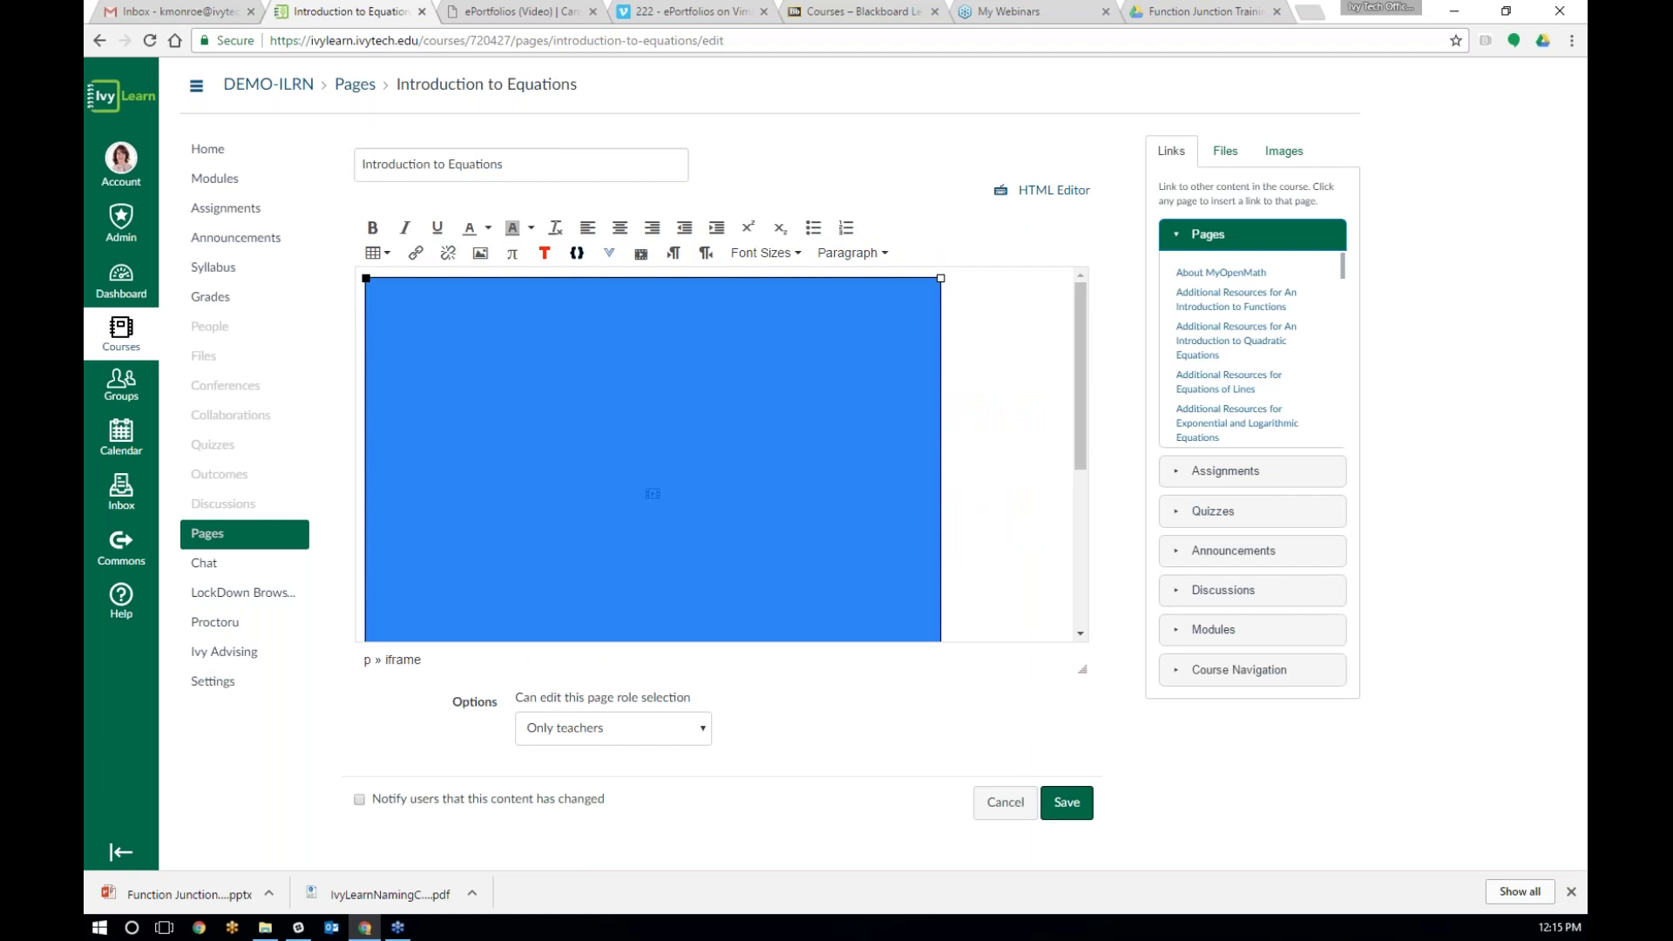
drag(366, 278, 546, 413)
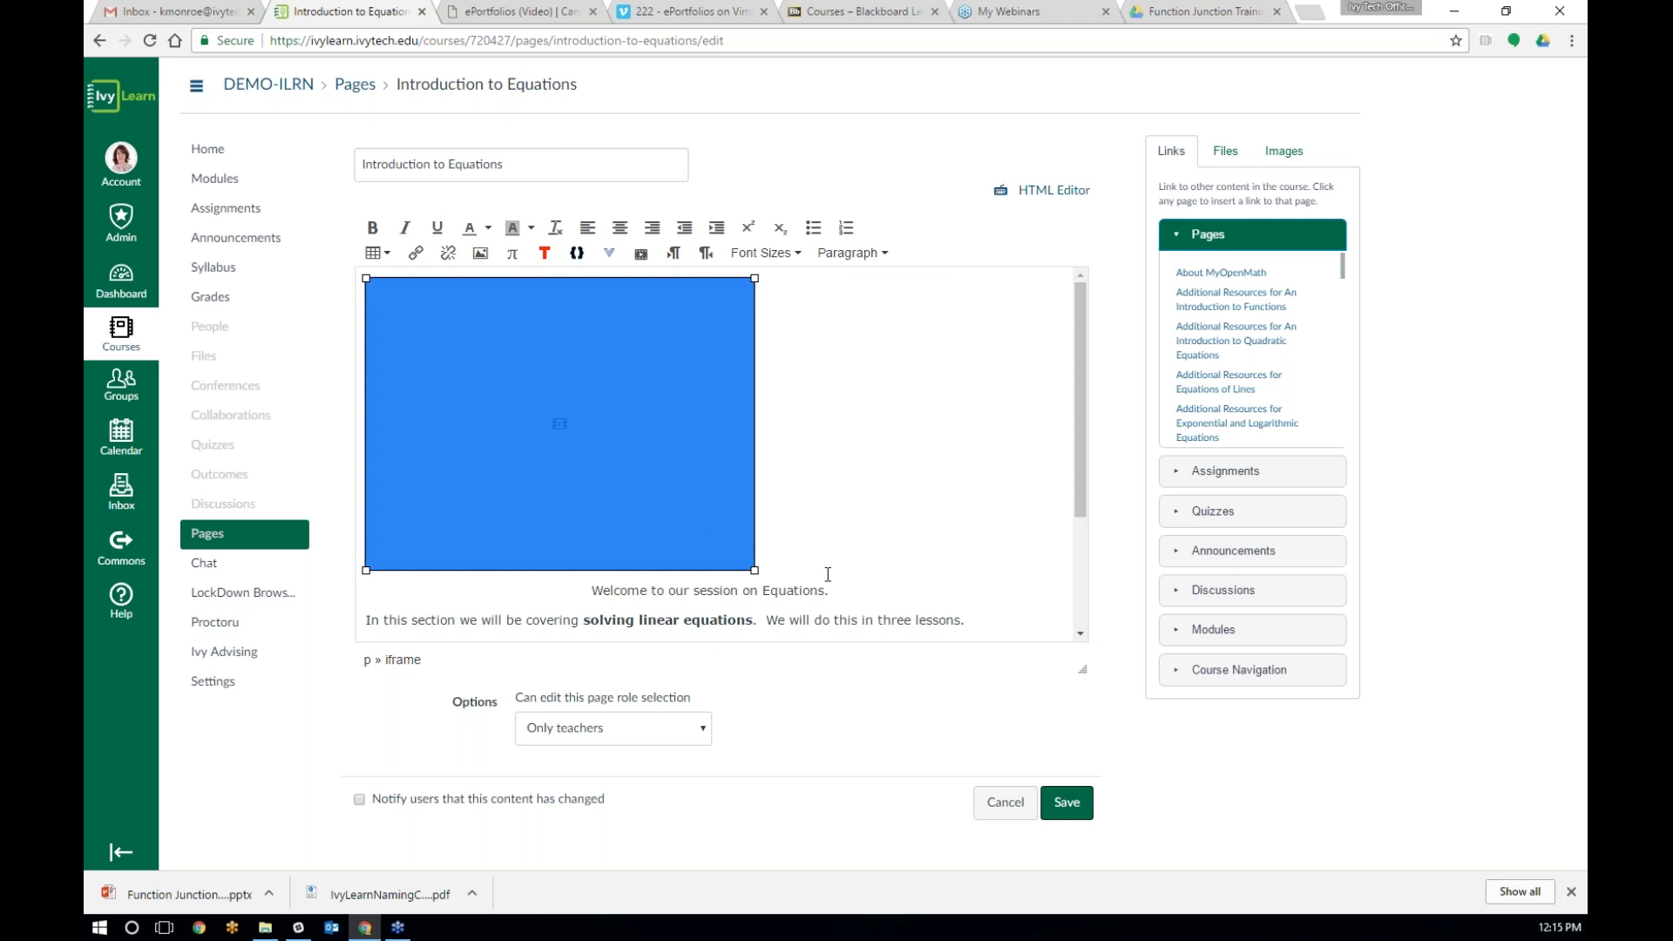
click(620, 227)
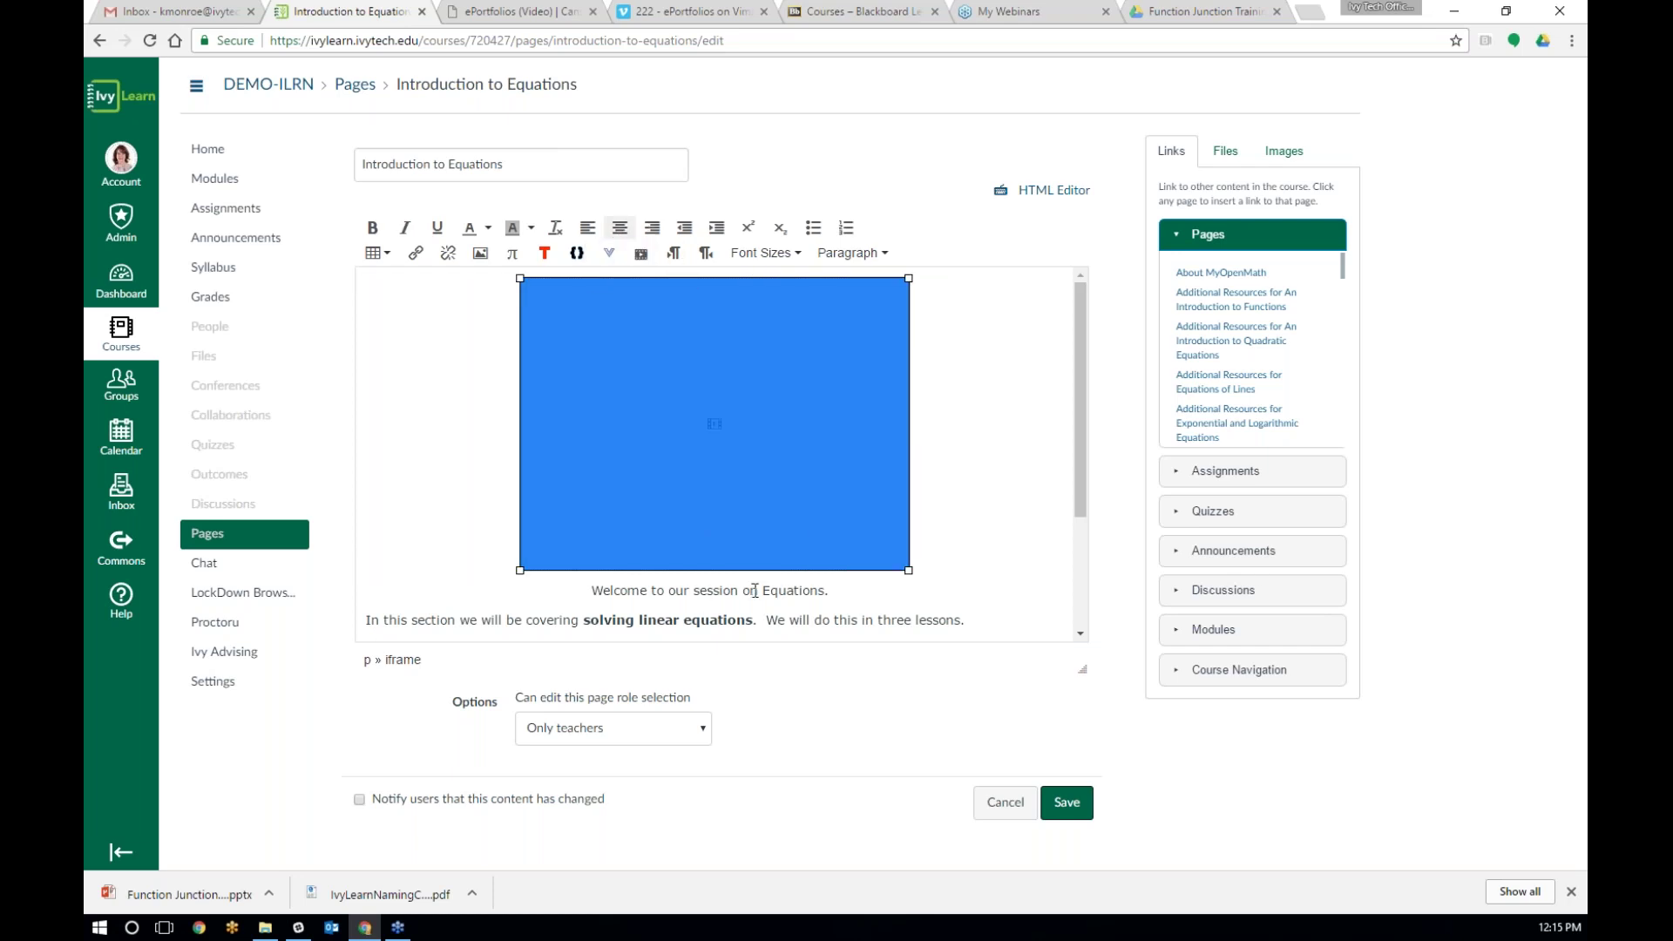
drag(1084, 473, 1102, 587)
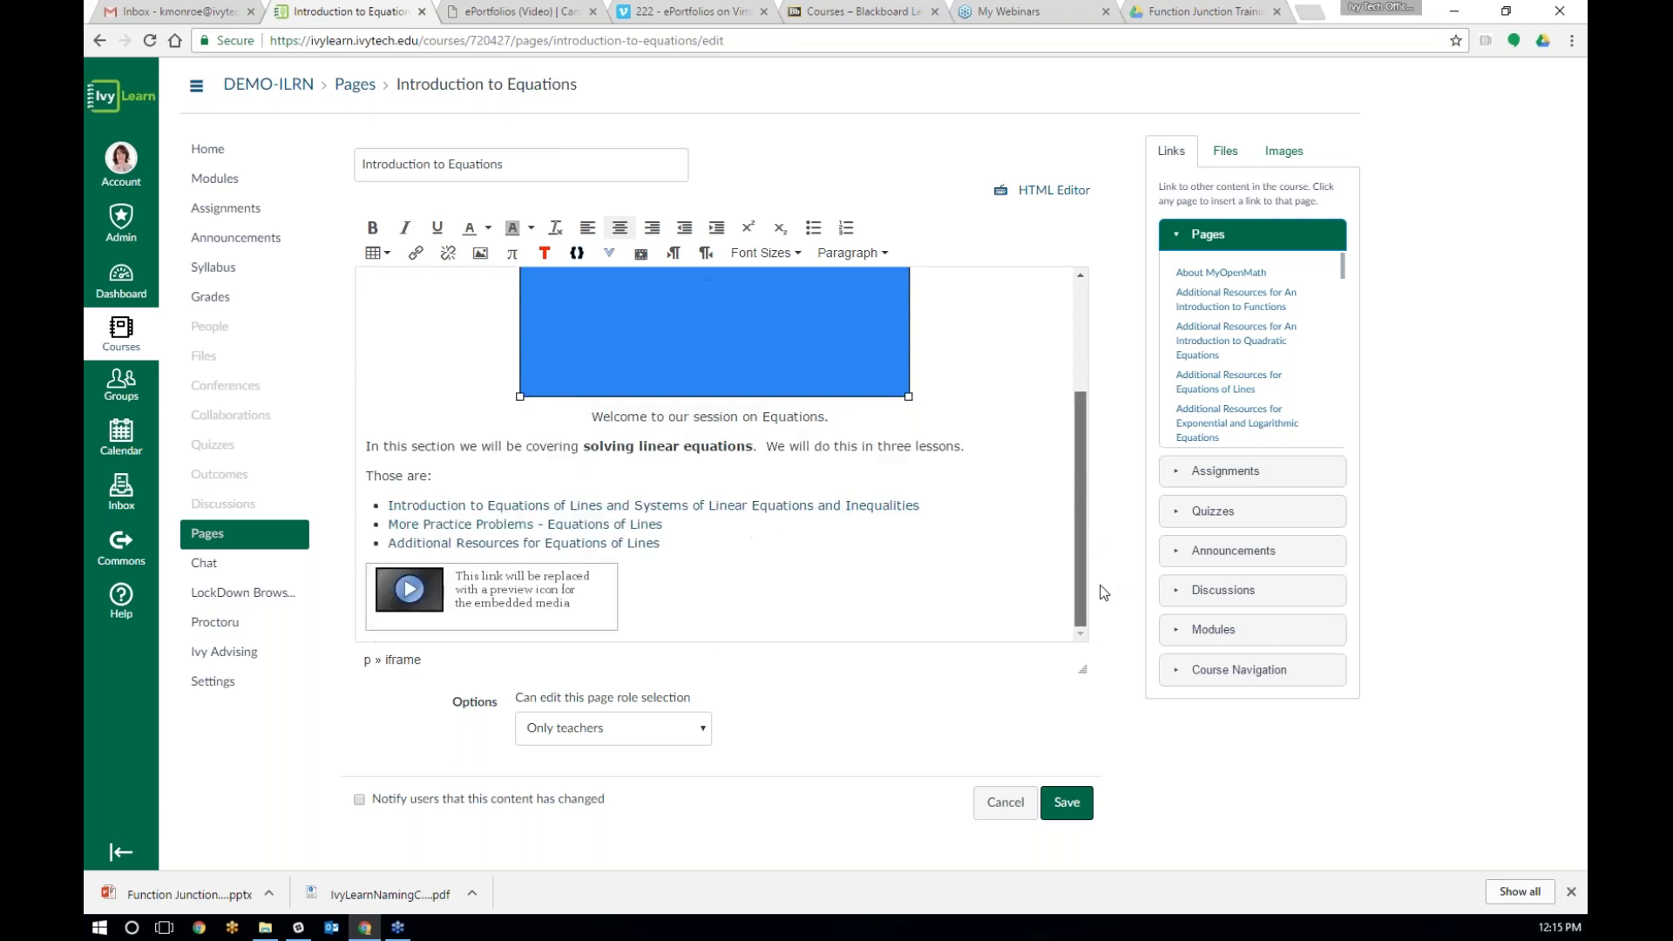
click(577, 603)
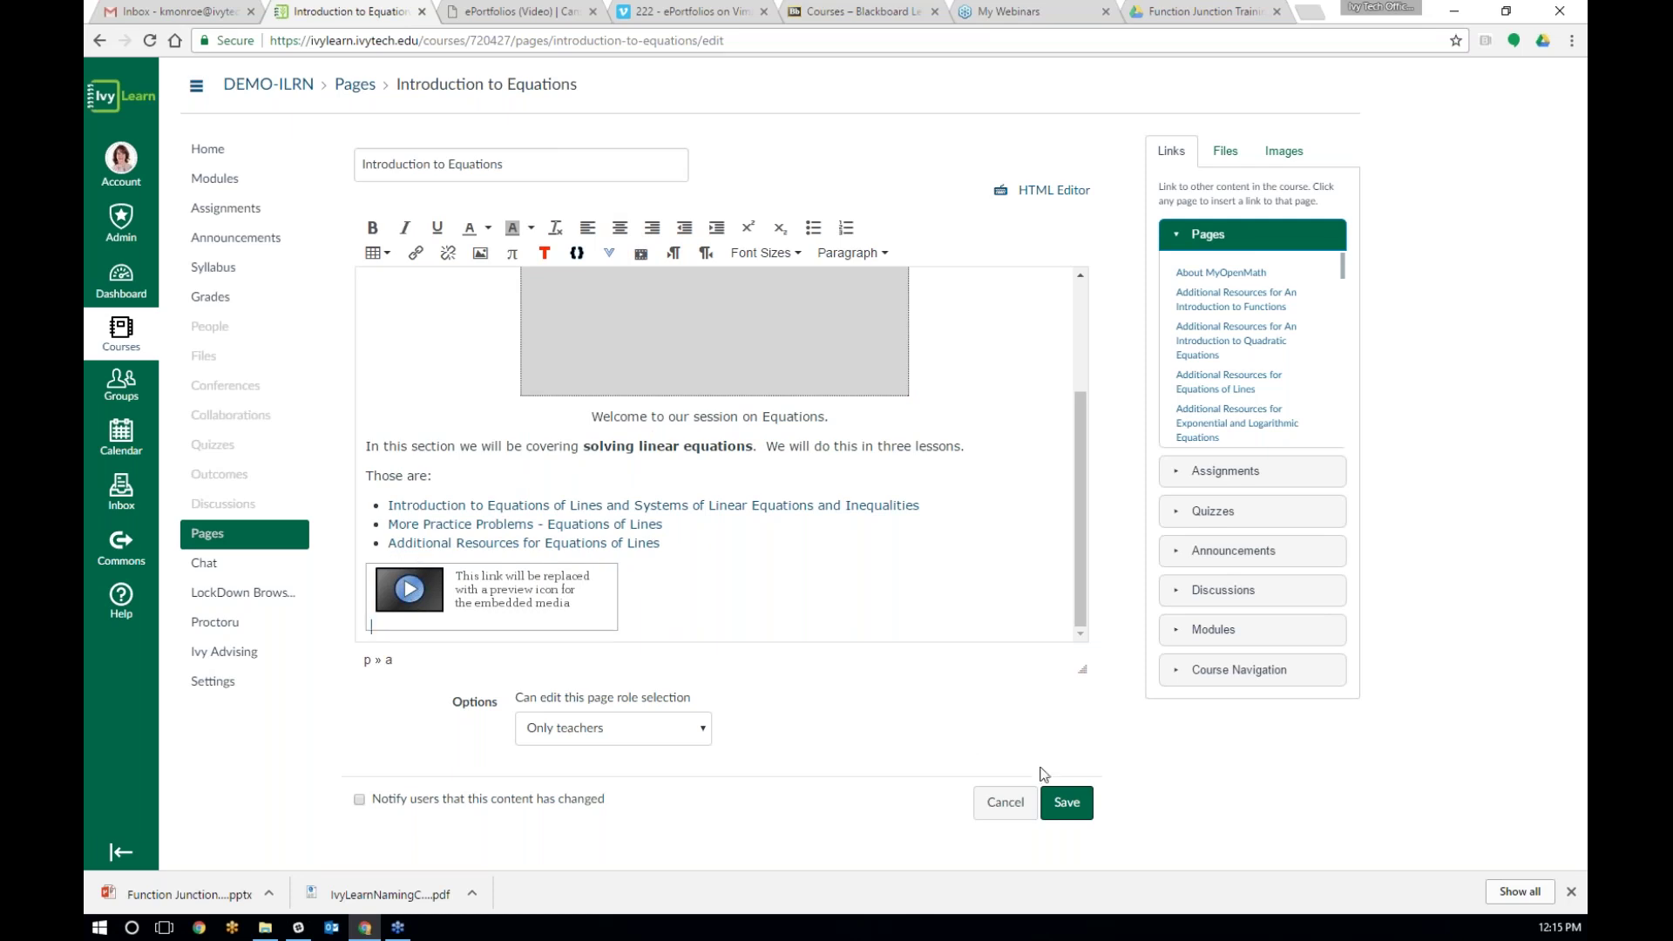
click(1069, 800)
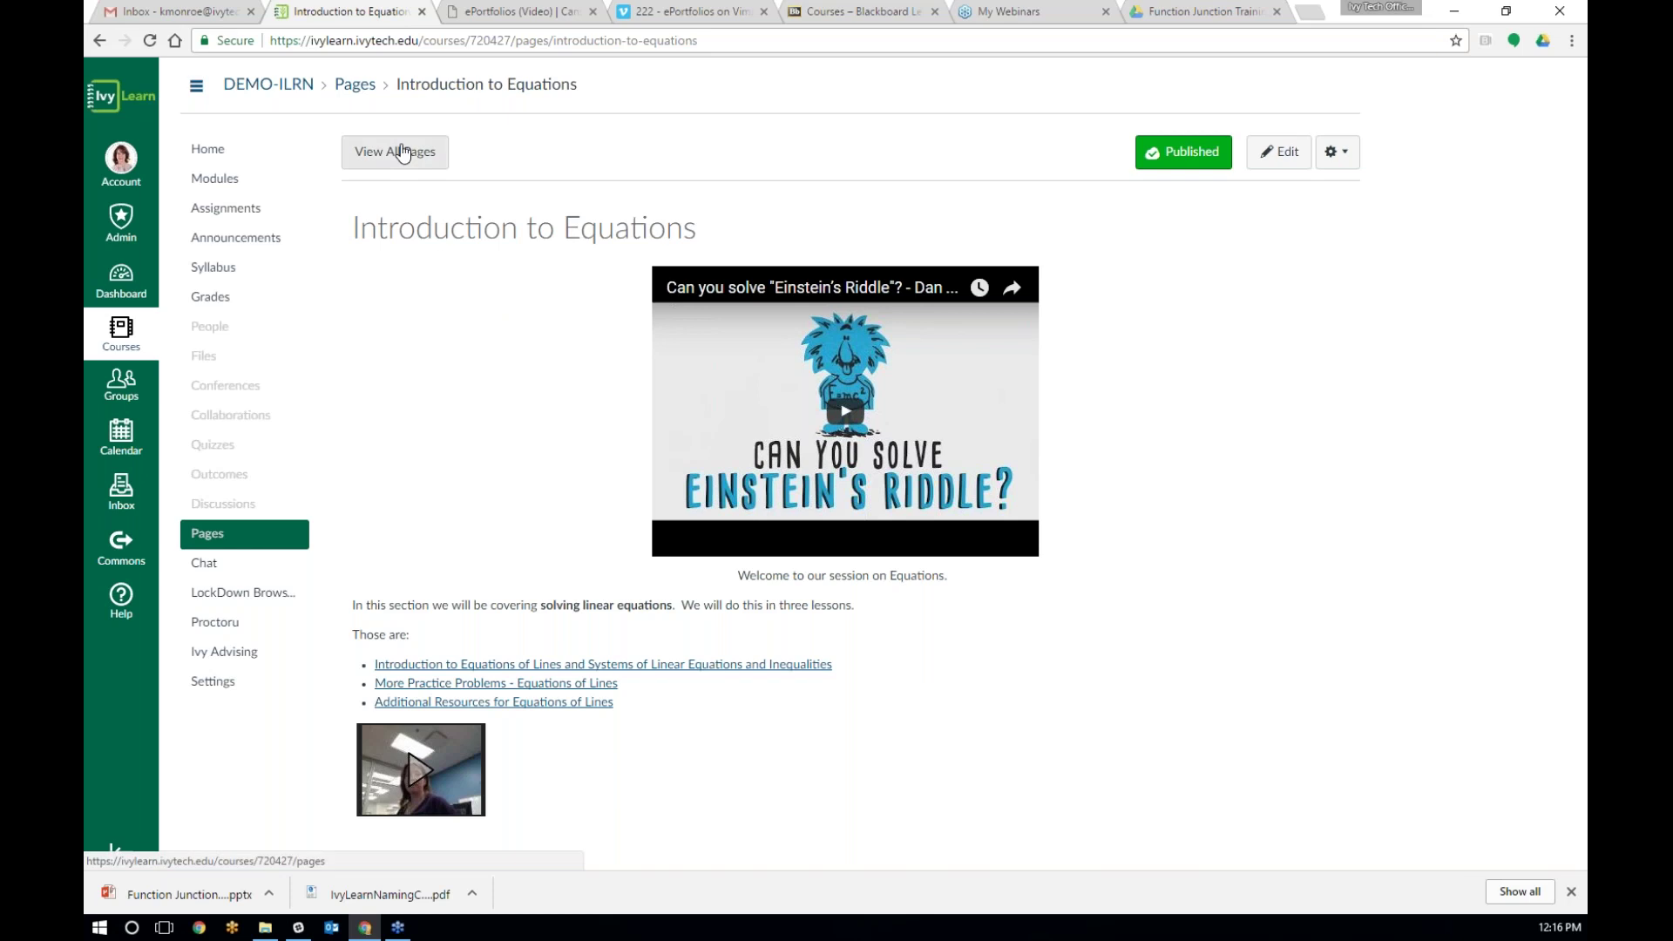
Step: In the course modules, start adding a Content Page item to "Part 1 - Linear Equations and Inequalities in One Variable"
click(228, 185)
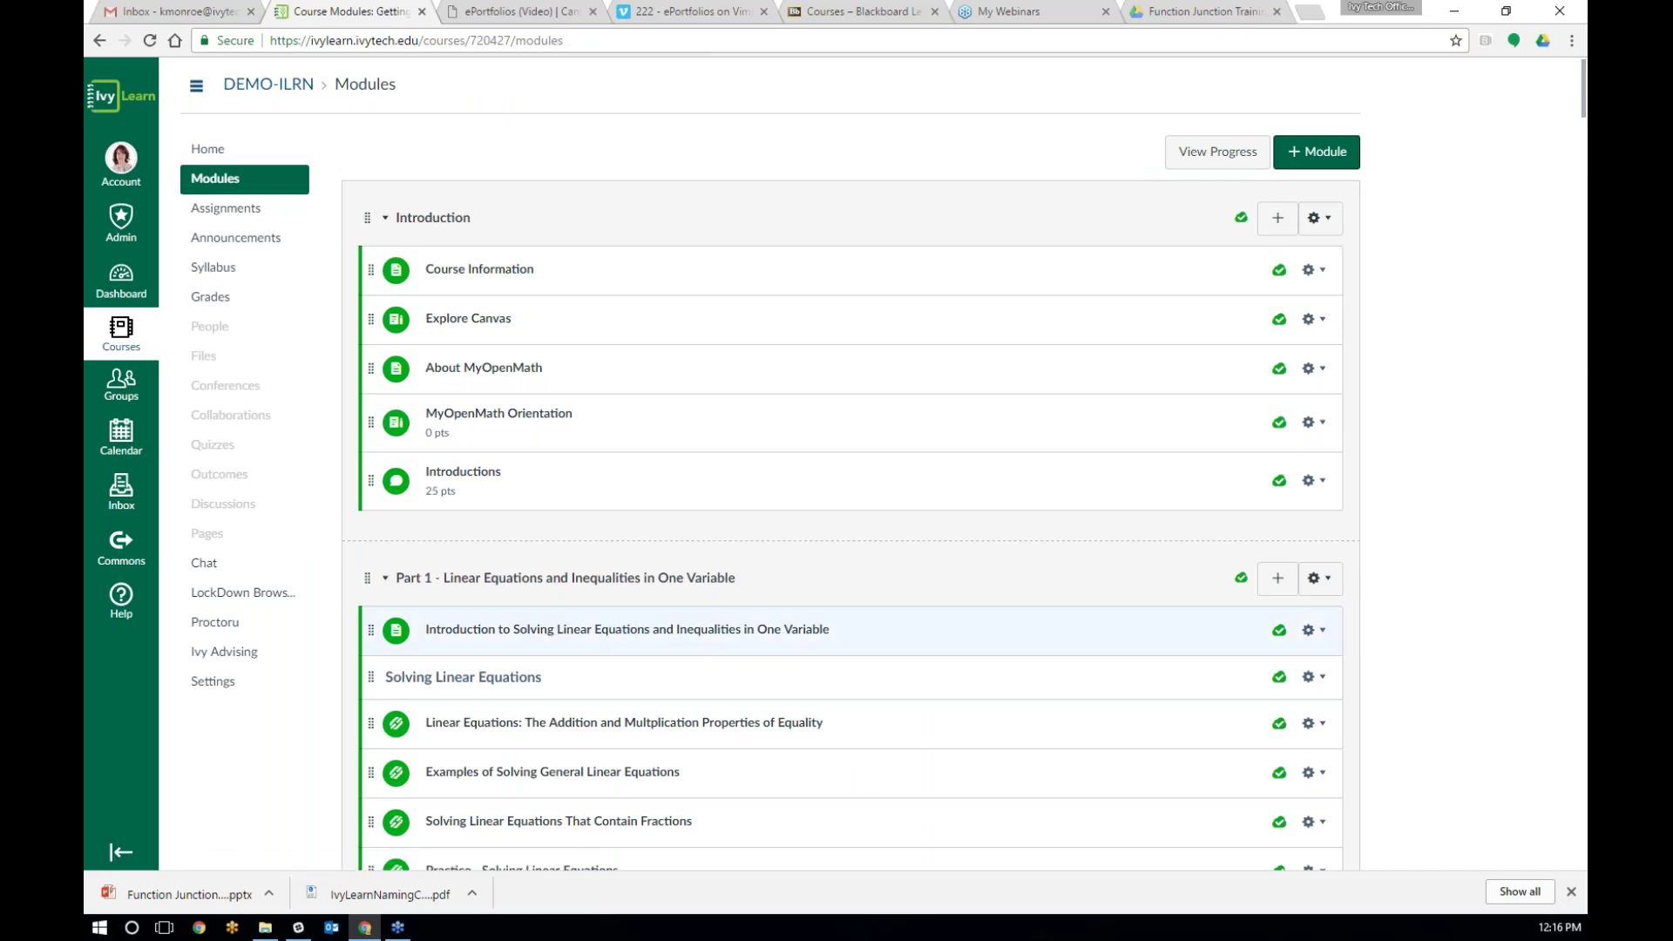
click(1285, 581)
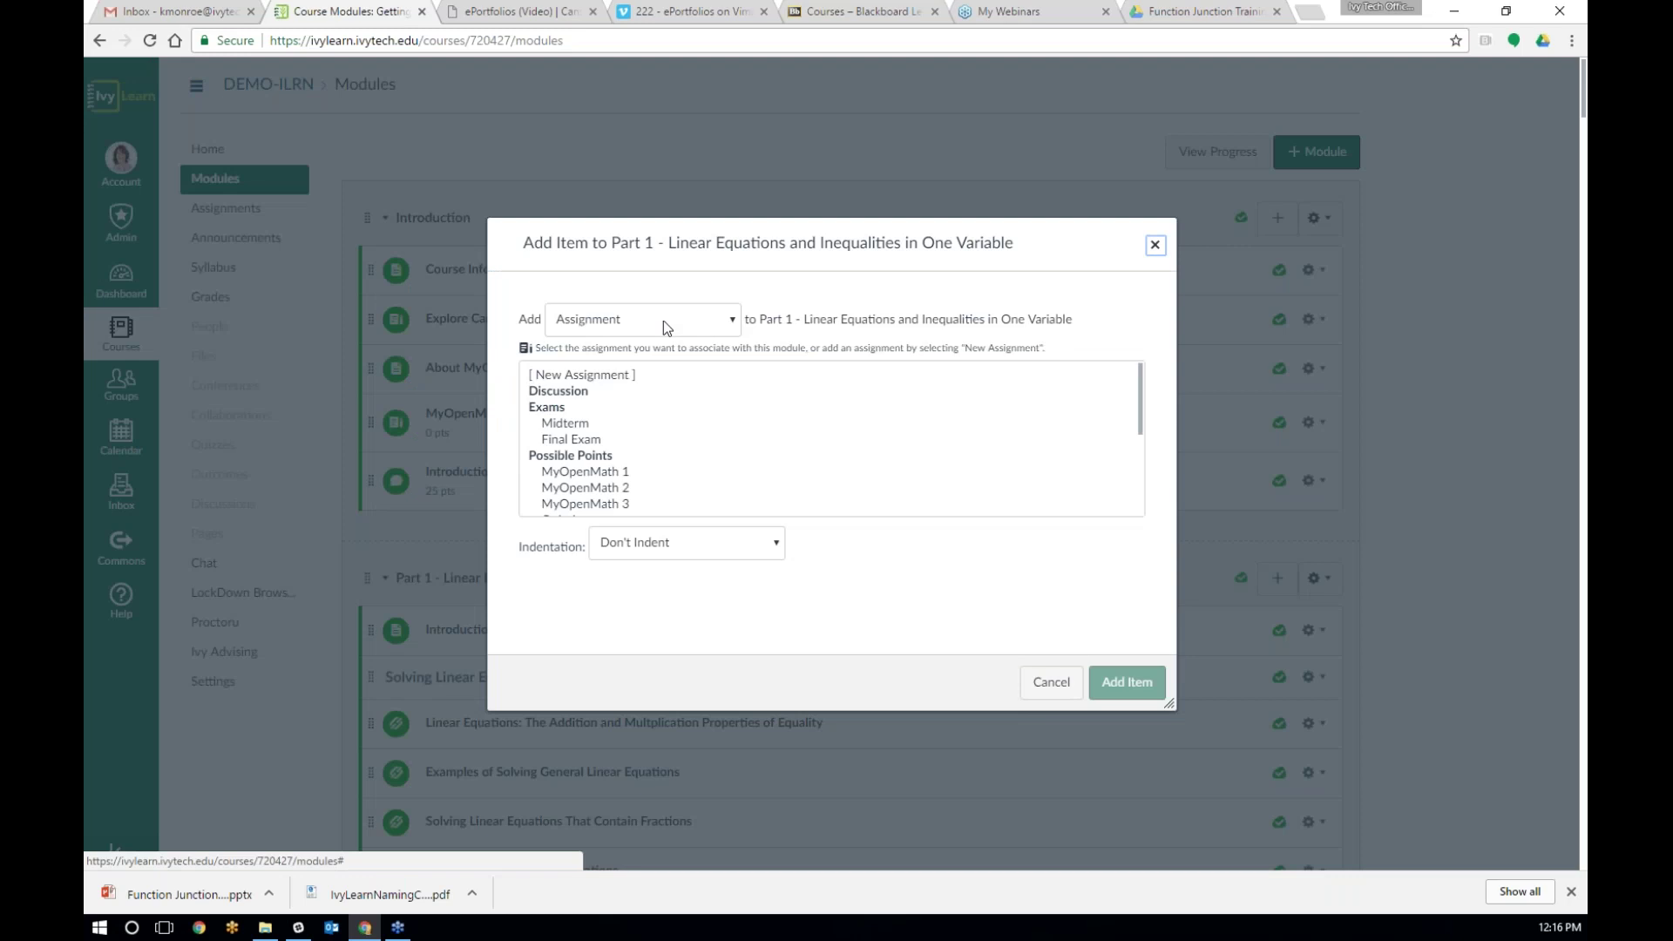
click(663, 320)
click(631, 394)
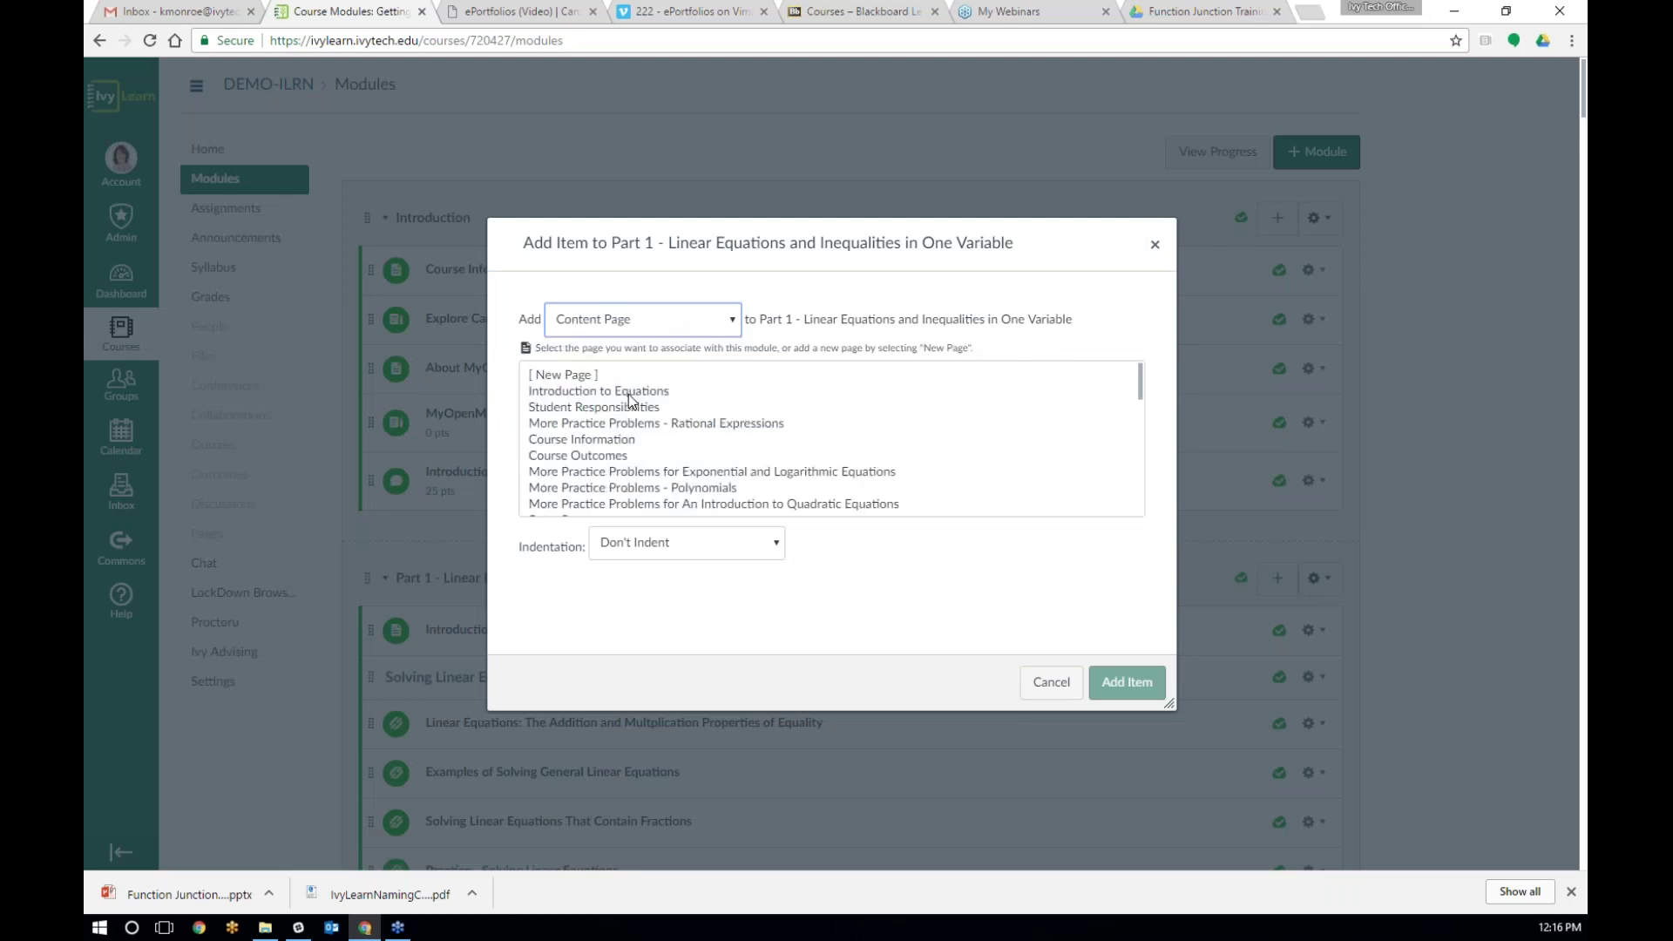
click(1142, 381)
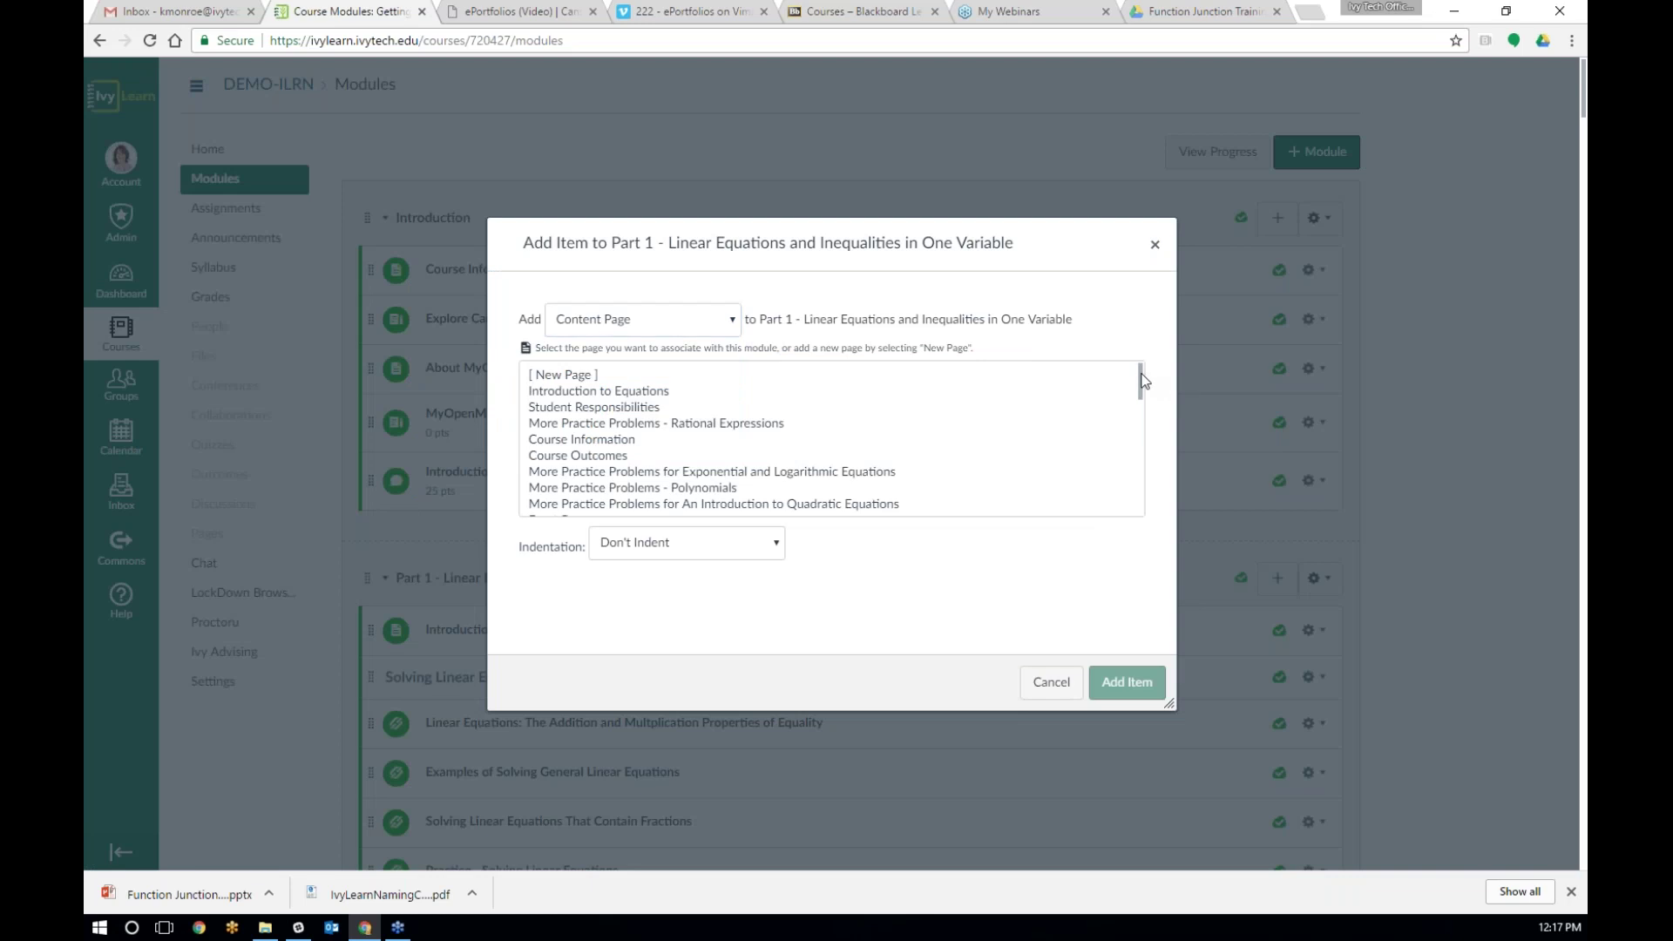
drag(1142, 380, 1150, 491)
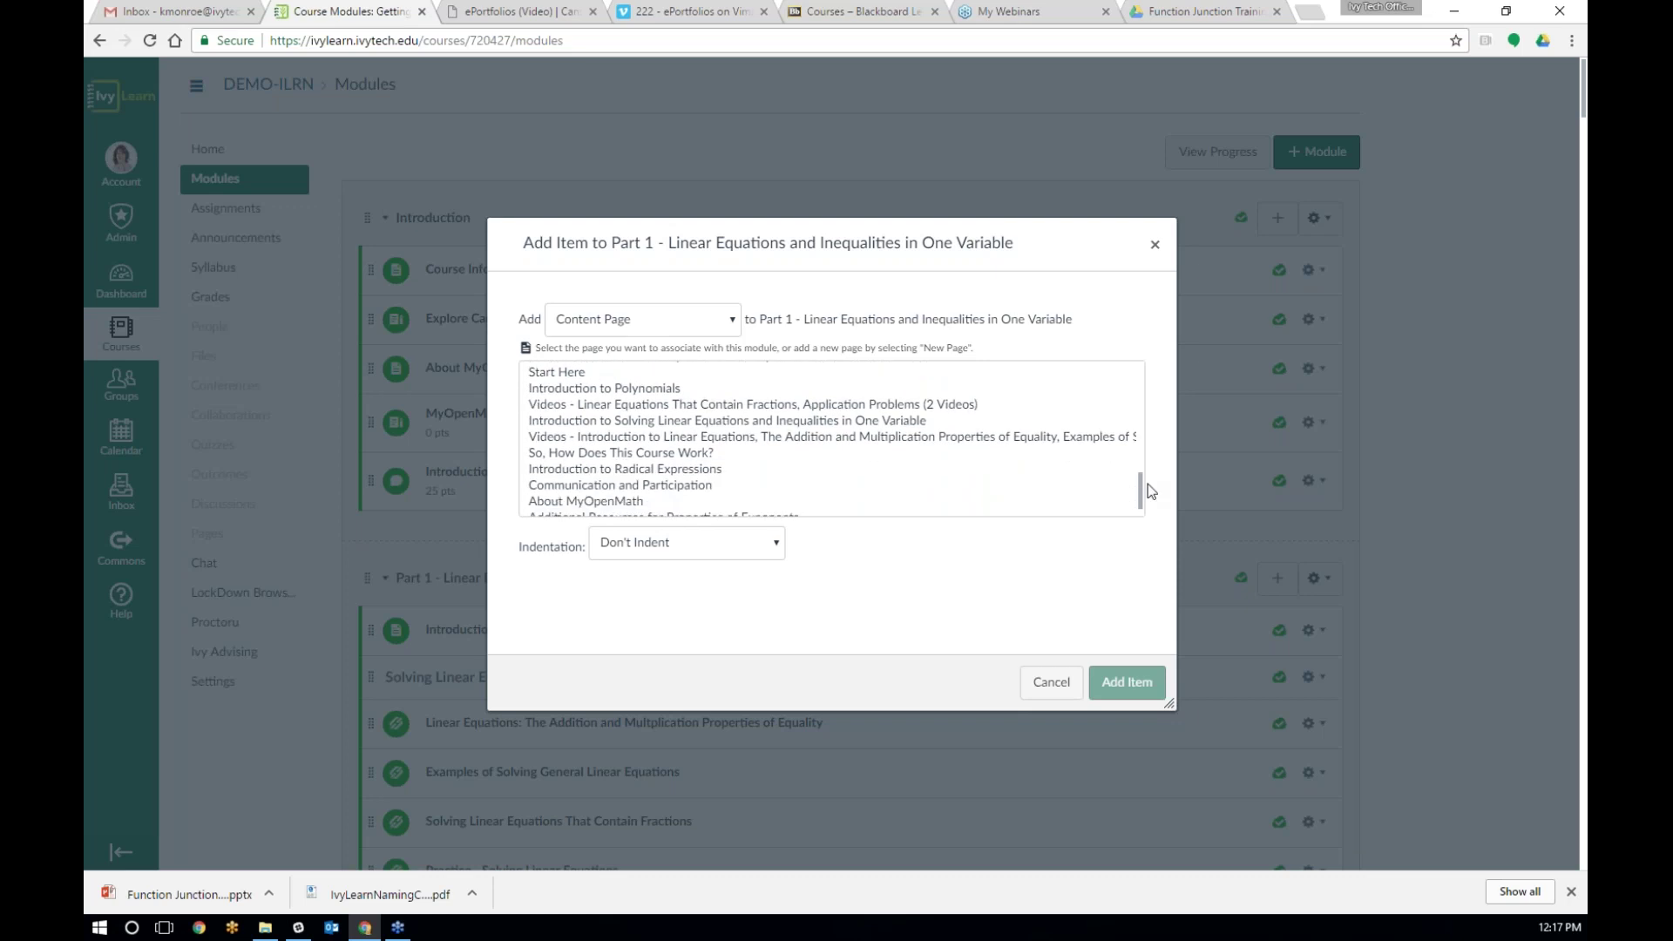
drag(1147, 483, 1149, 496)
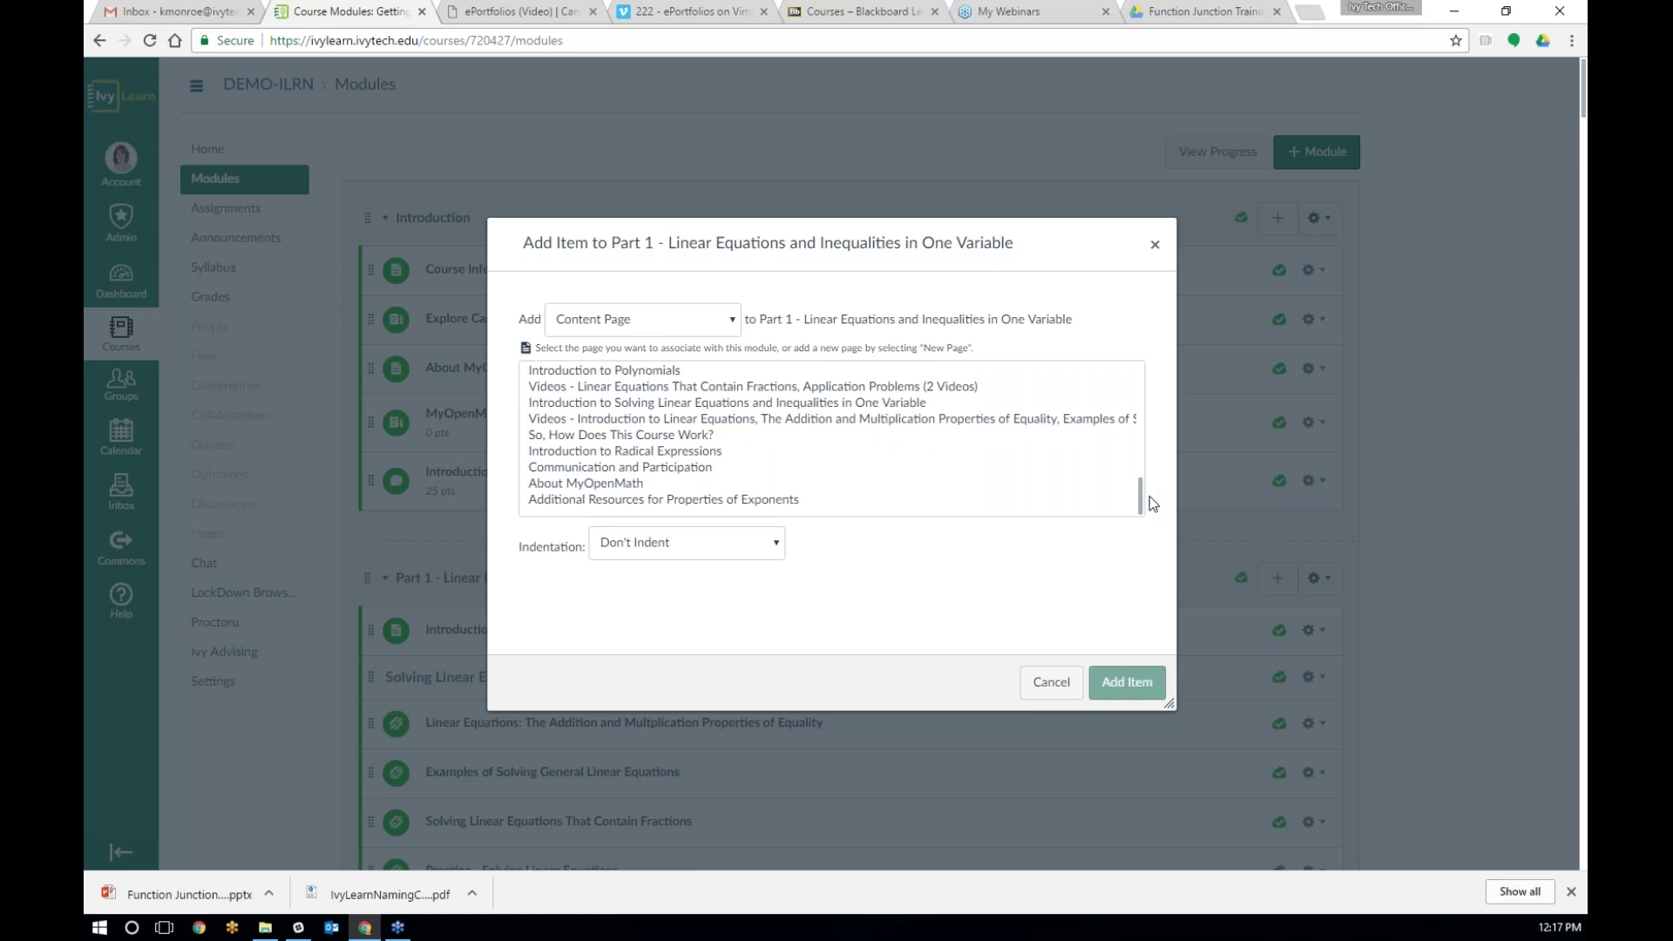
drag(1149, 491, 1152, 467)
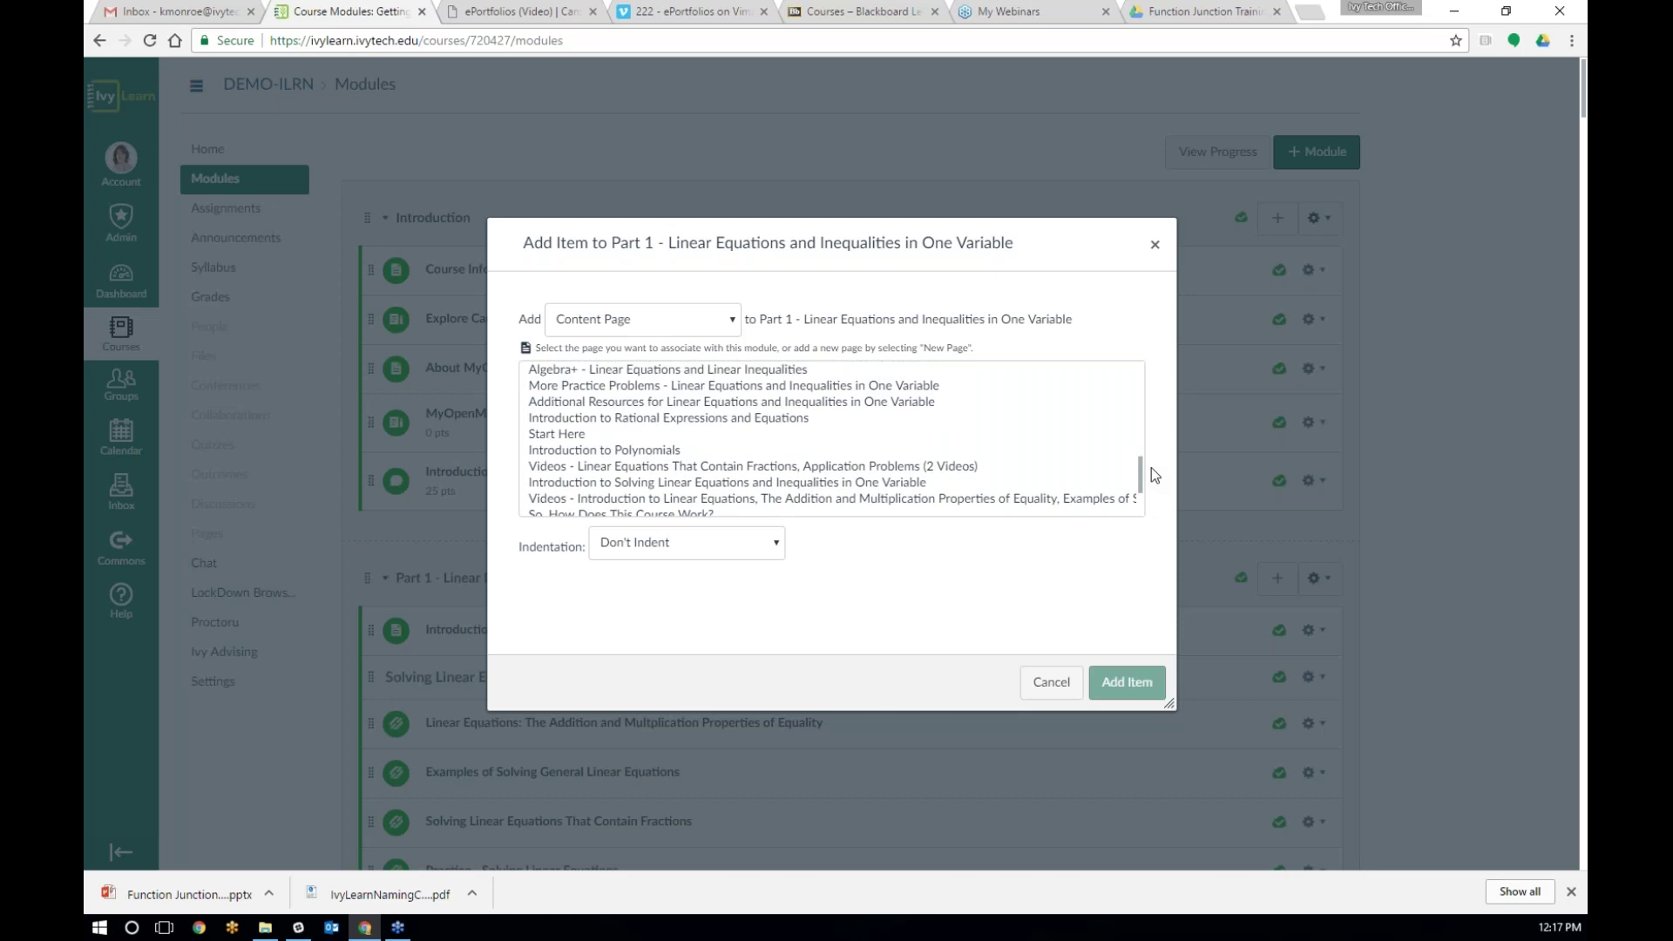
drag(1152, 467, 1152, 455)
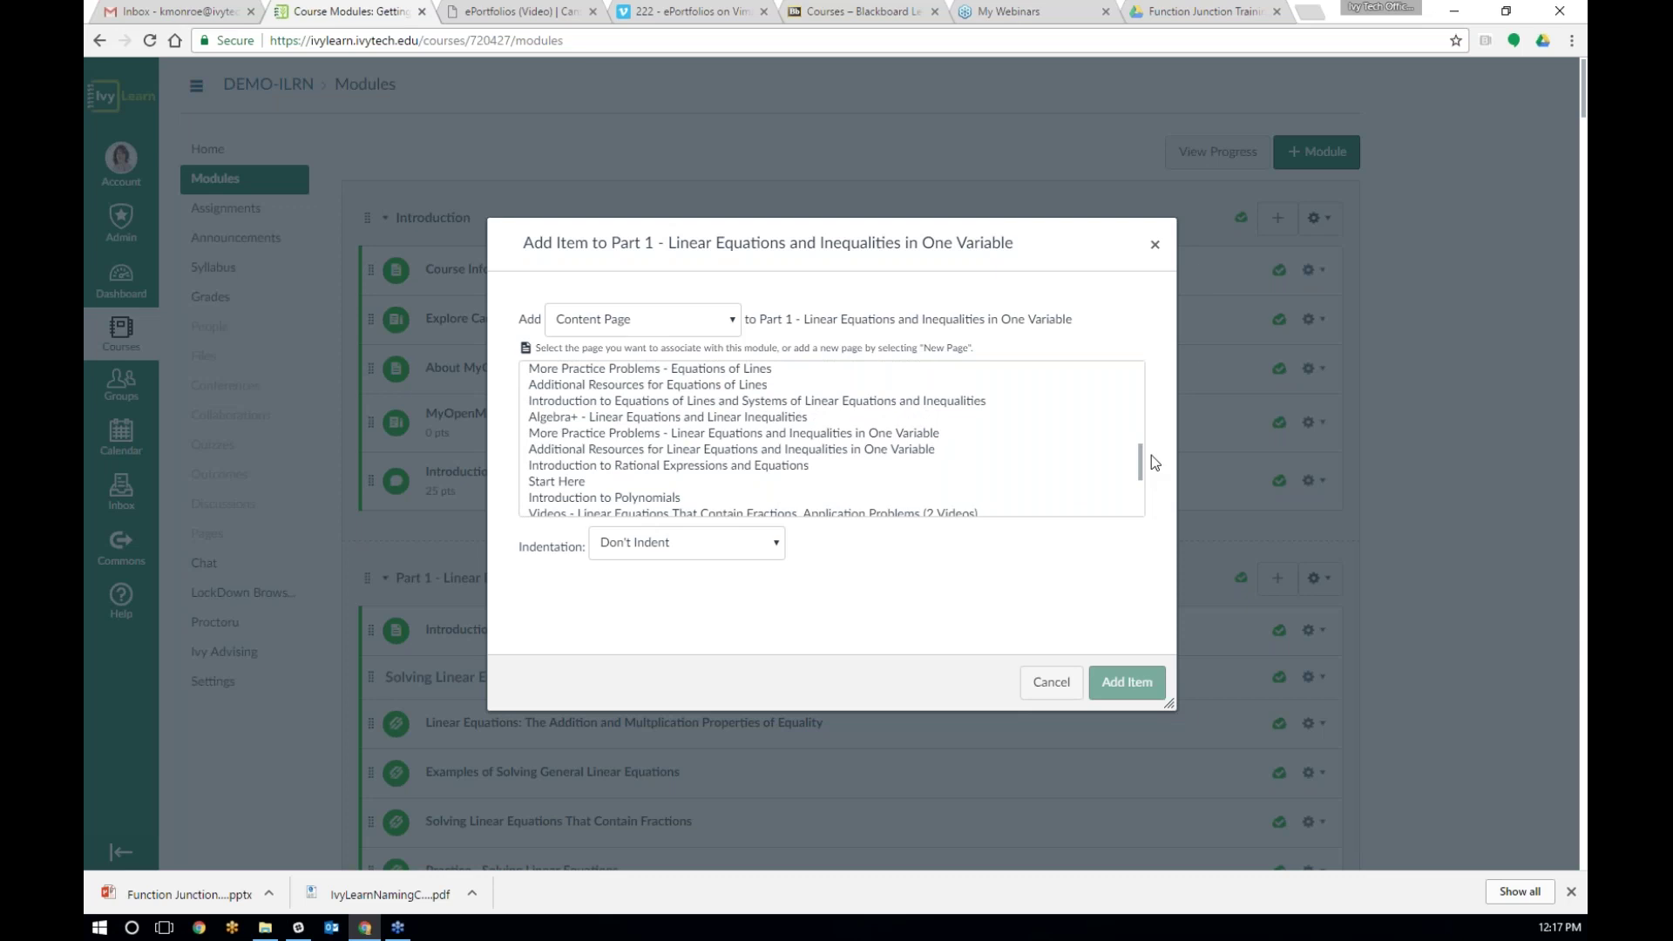
click(904, 405)
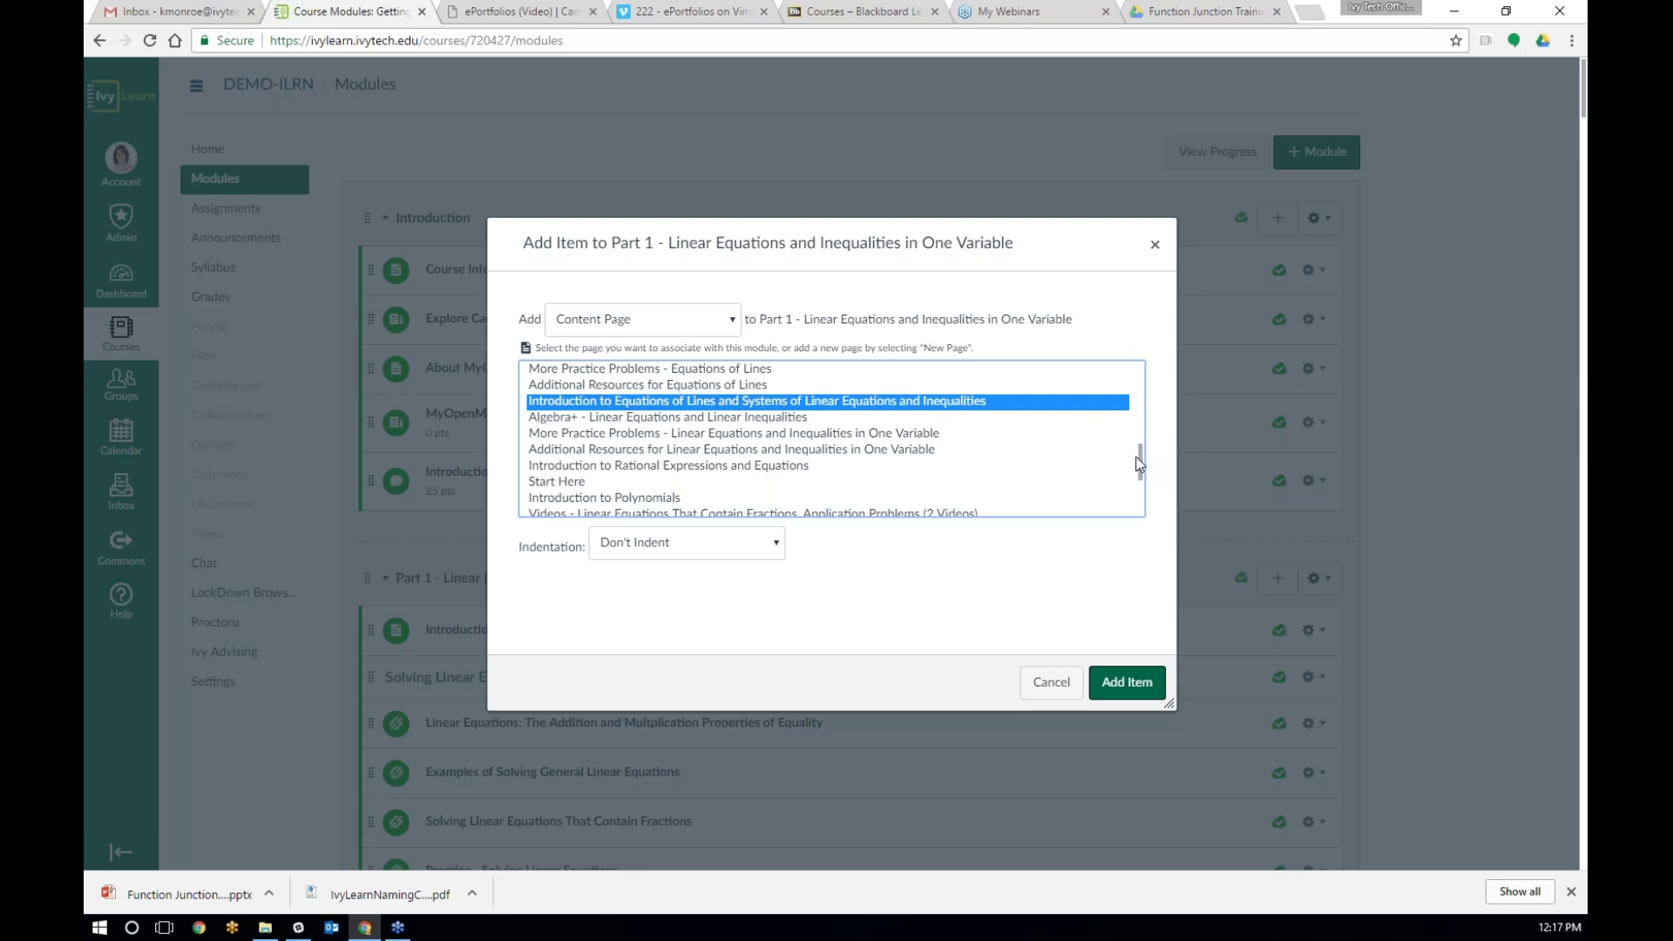
drag(1140, 464, 1139, 373)
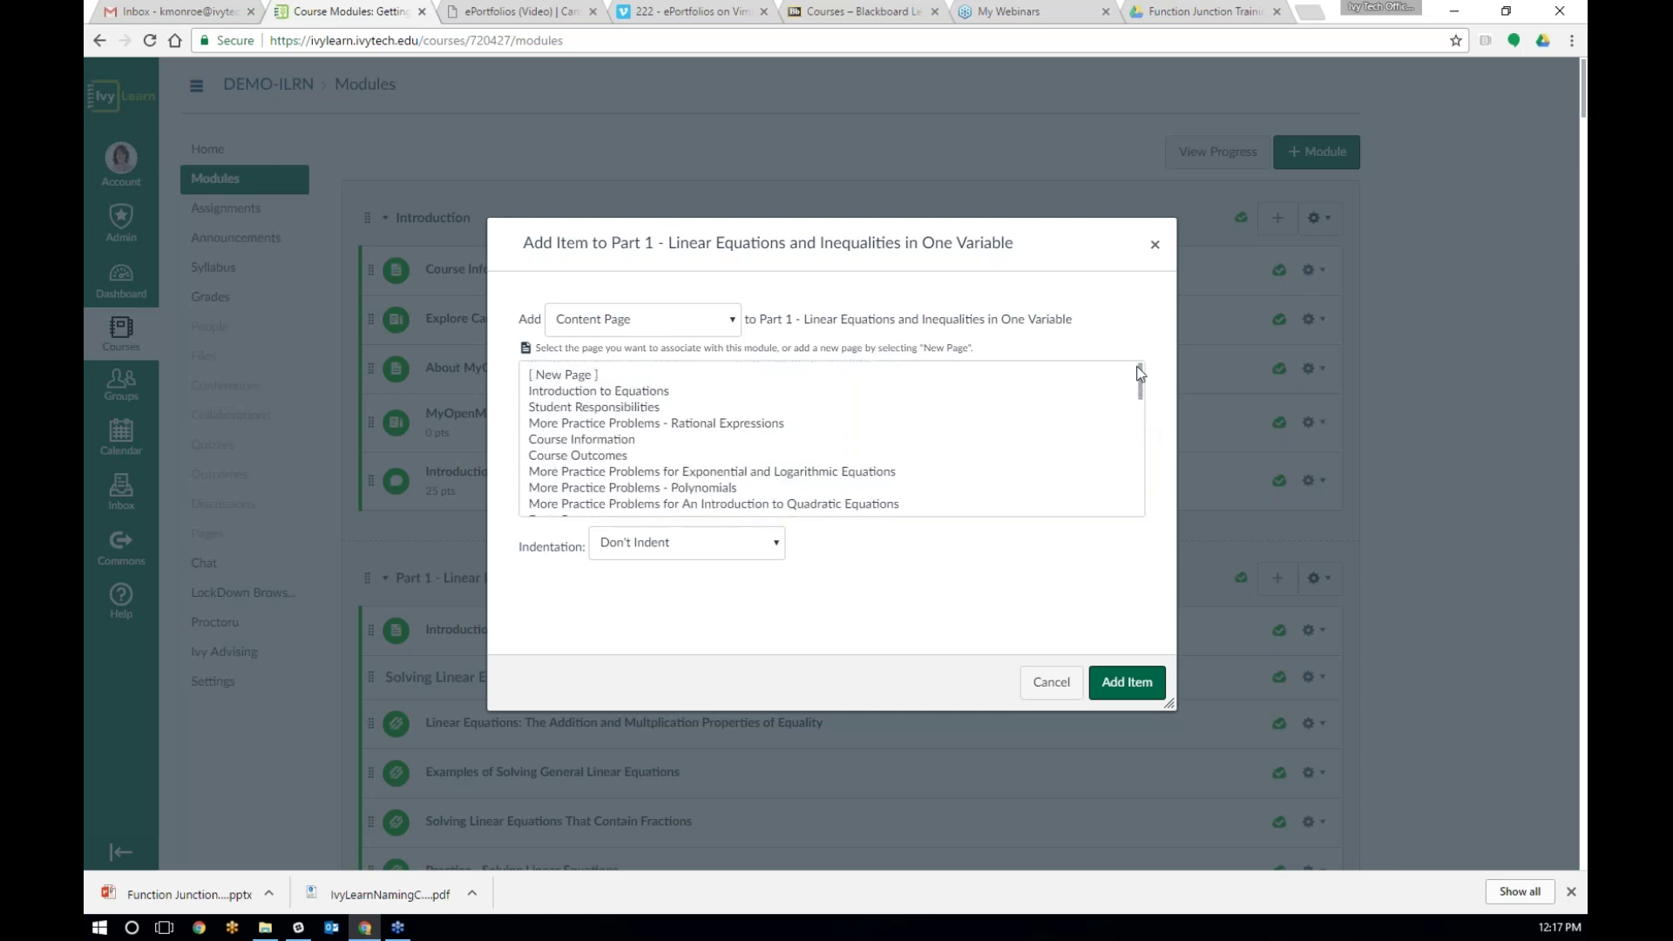
Step: Add the existing page "Introduction to Equations" to the Part 1 module without indentation
click(629, 391)
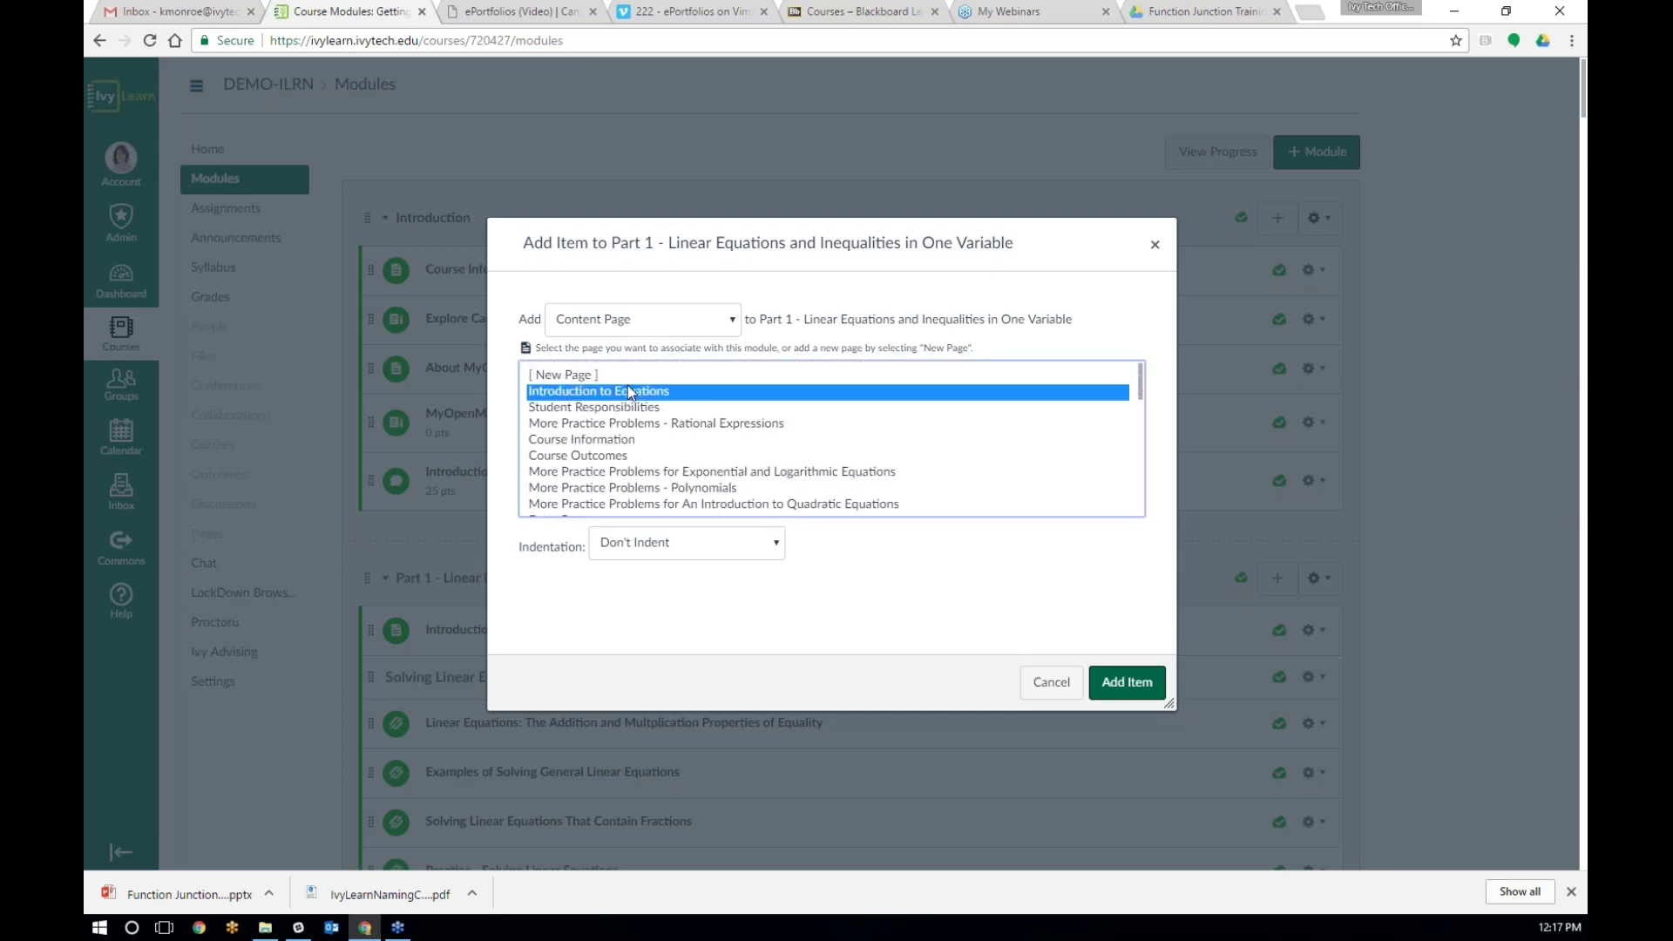
click(1131, 684)
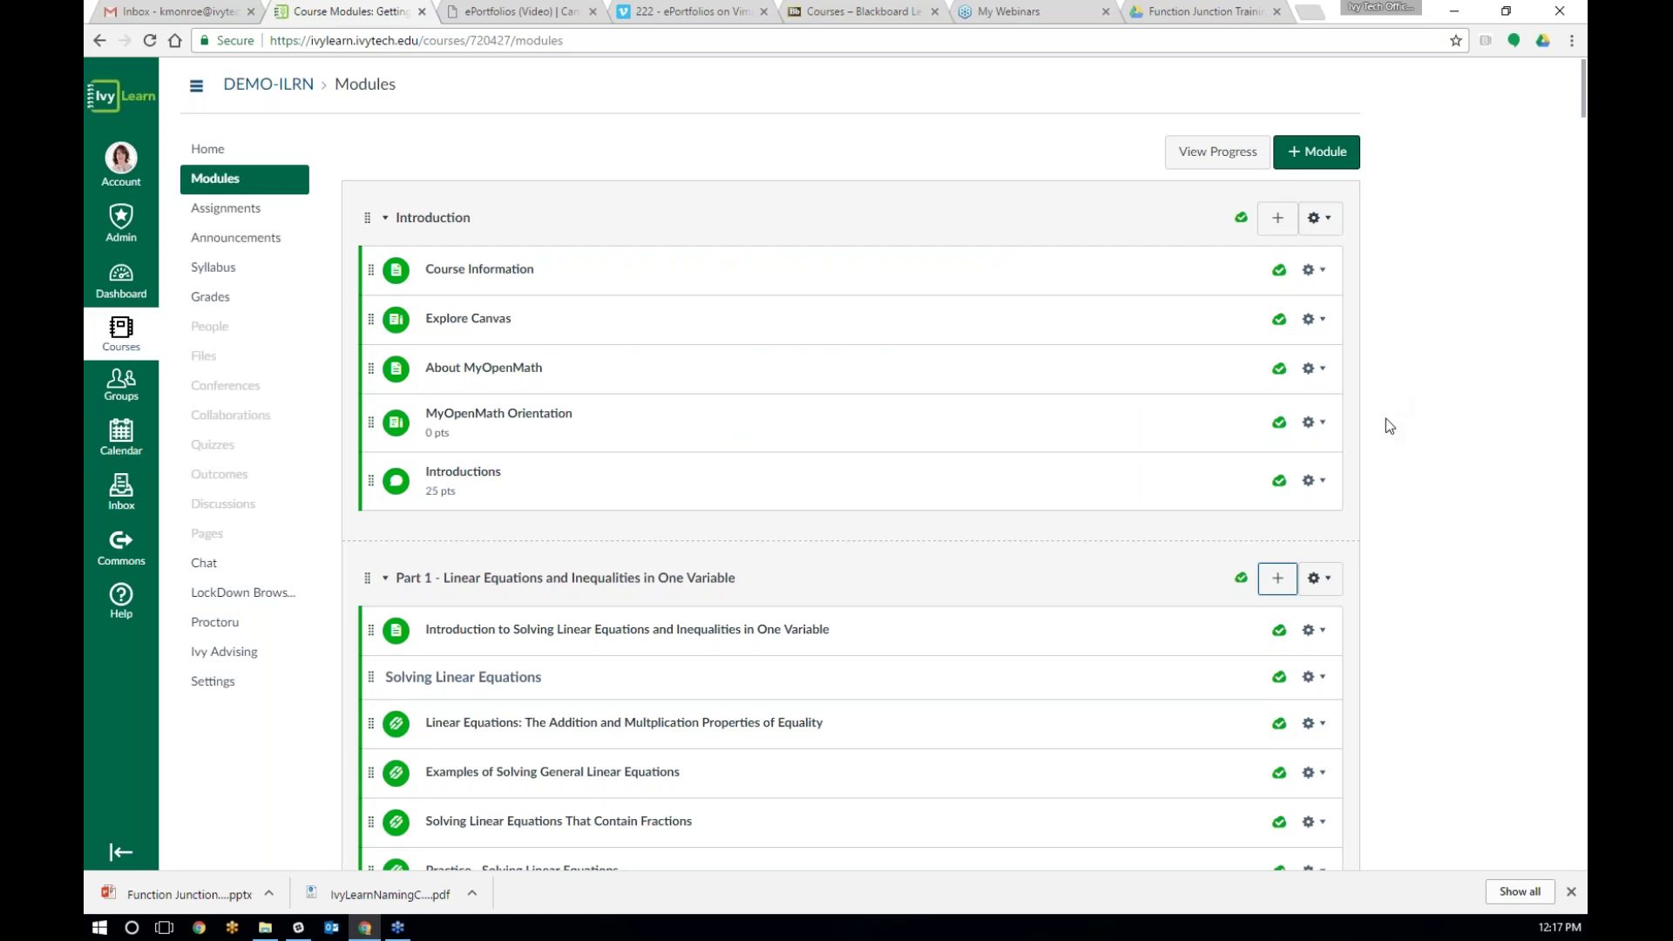
Step: Move the "Introduction to Equations" page to the first position in the Part 1 module
scroll(1388, 434, down, 3)
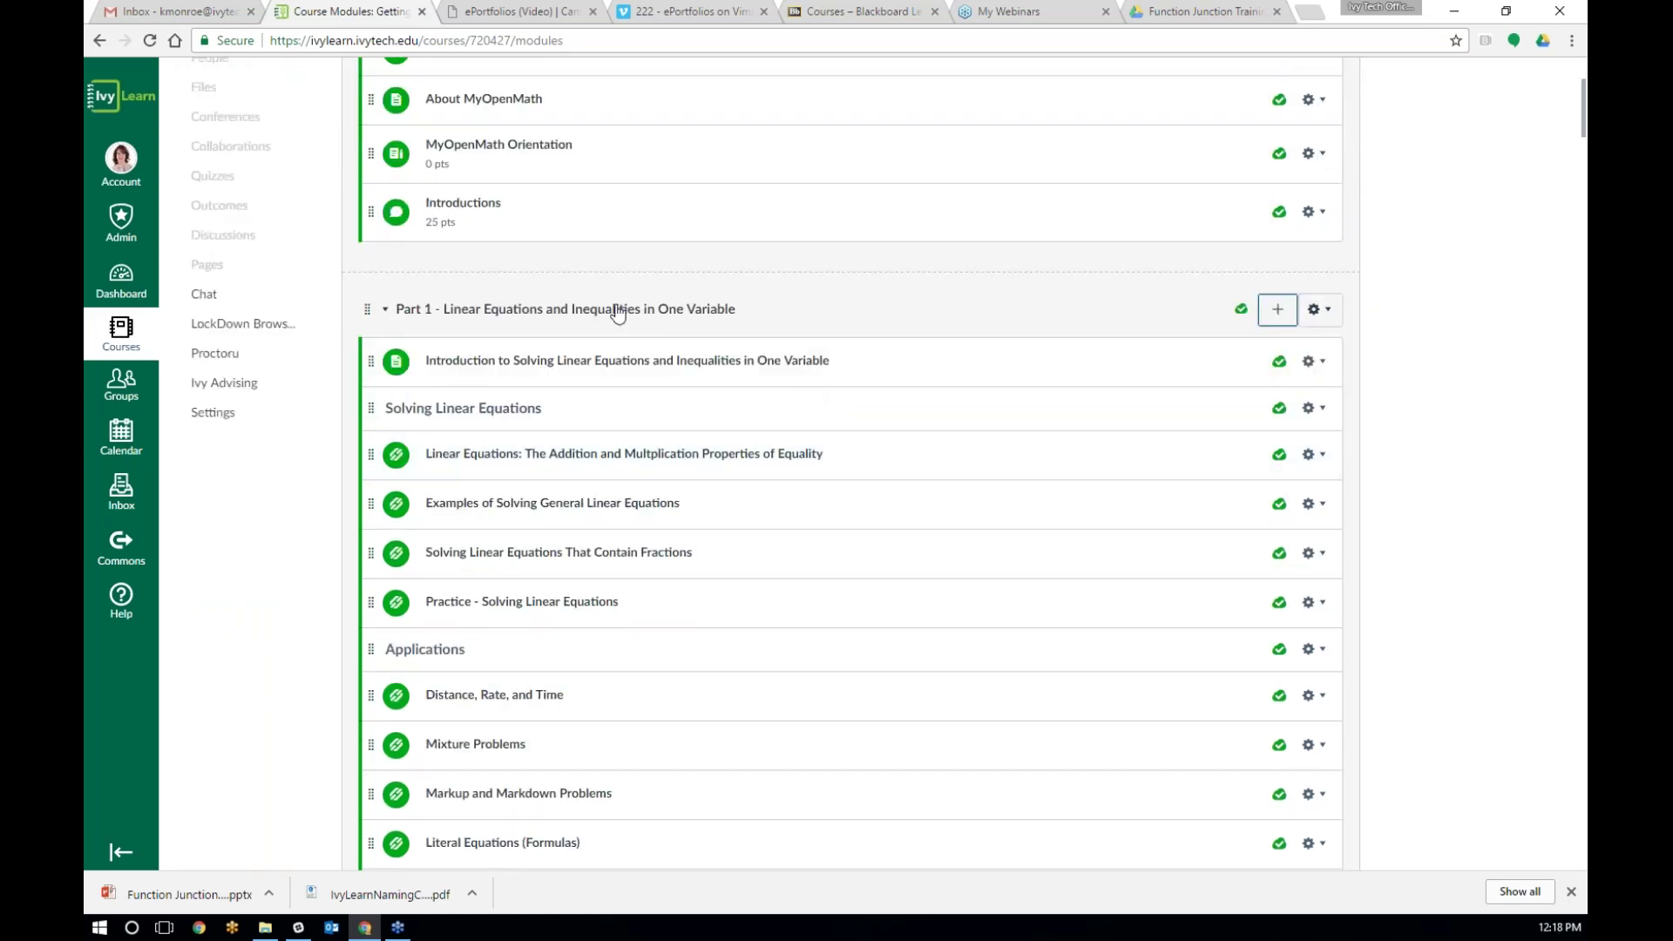
scroll(628, 377, down, 1)
scroll(629, 375, down, 12)
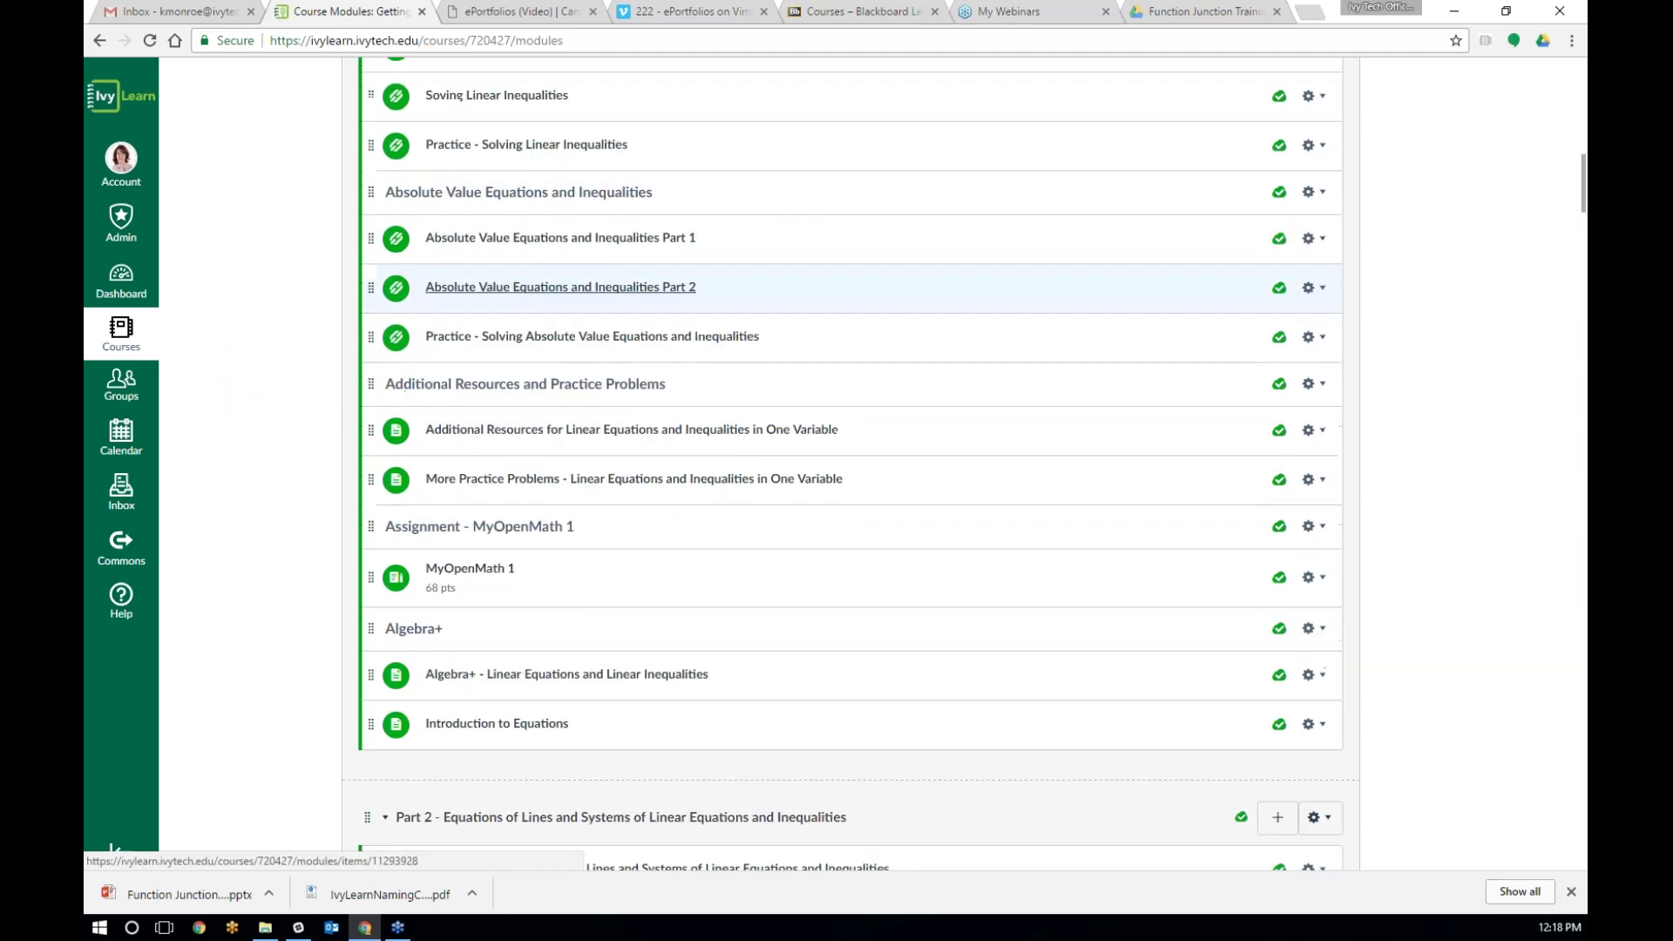
drag(371, 548, 359, 117)
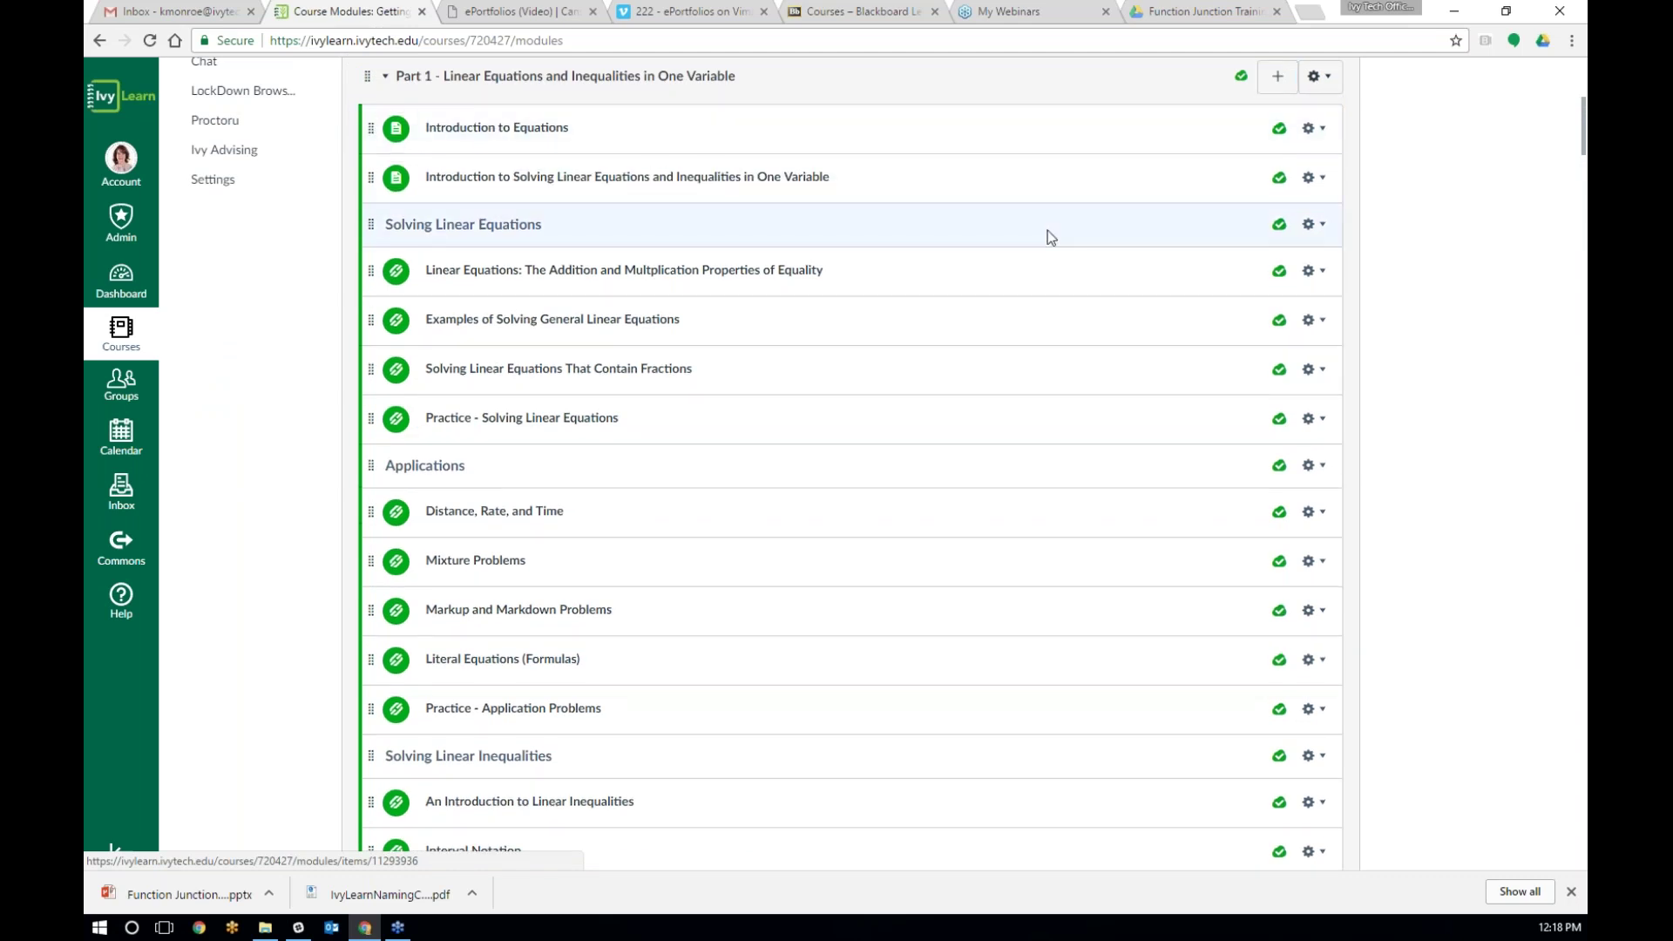
Step: Open the "Introduction to Equations" page, preview its embedded riddle video in full screen, and pause playback
click(497, 127)
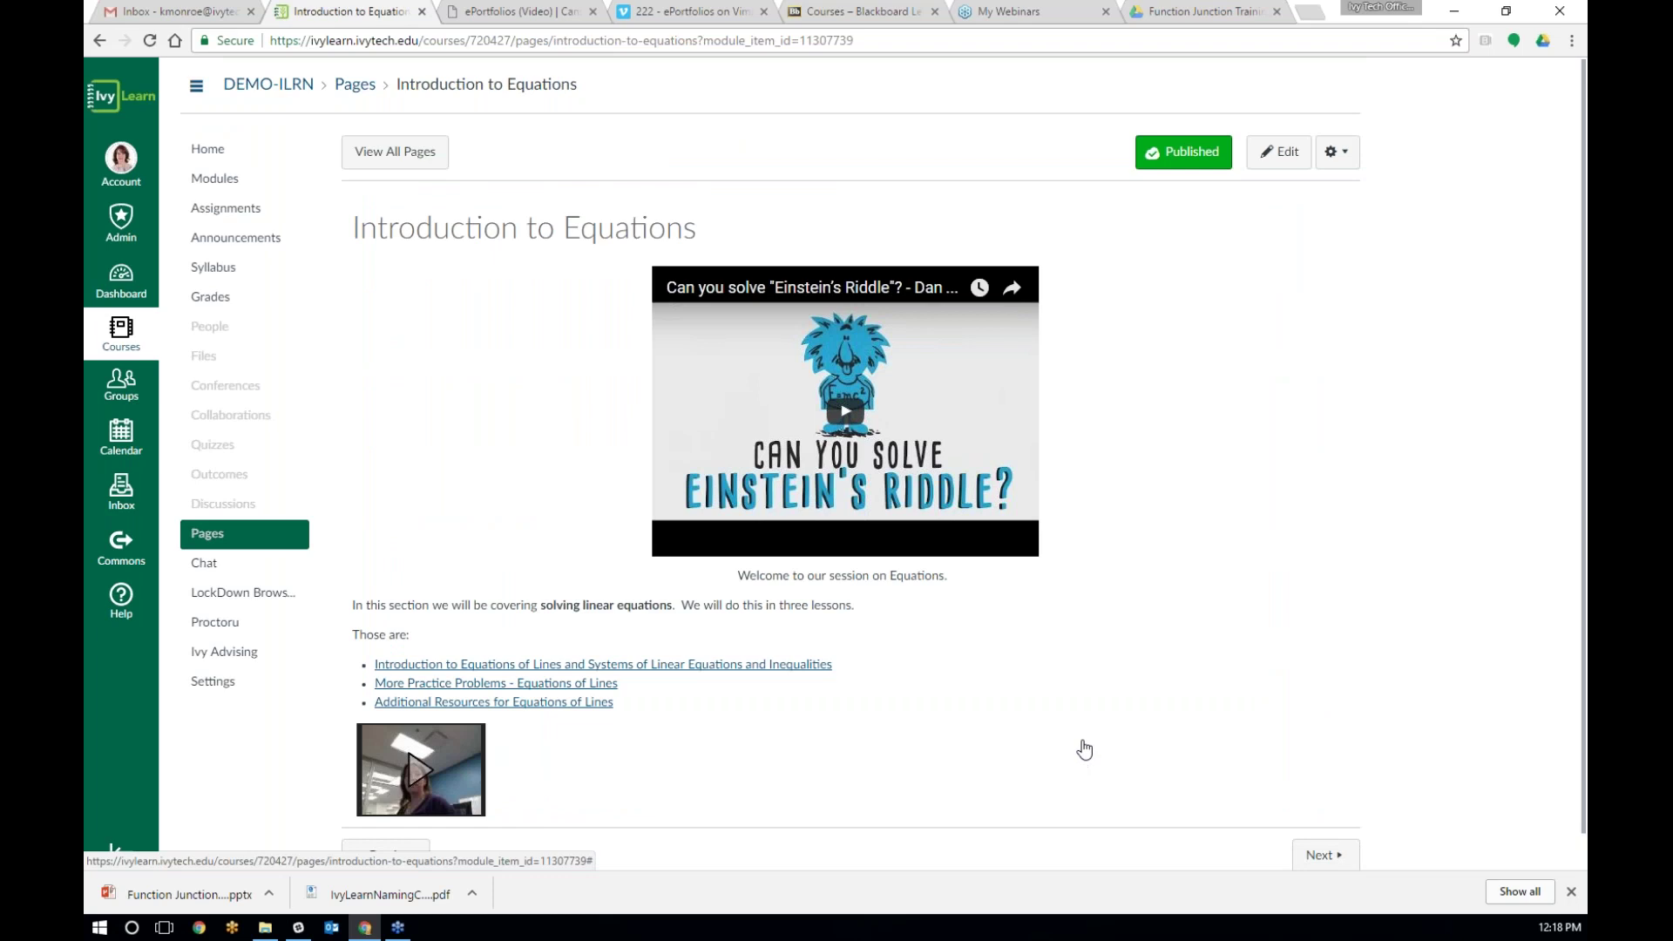
click(845, 415)
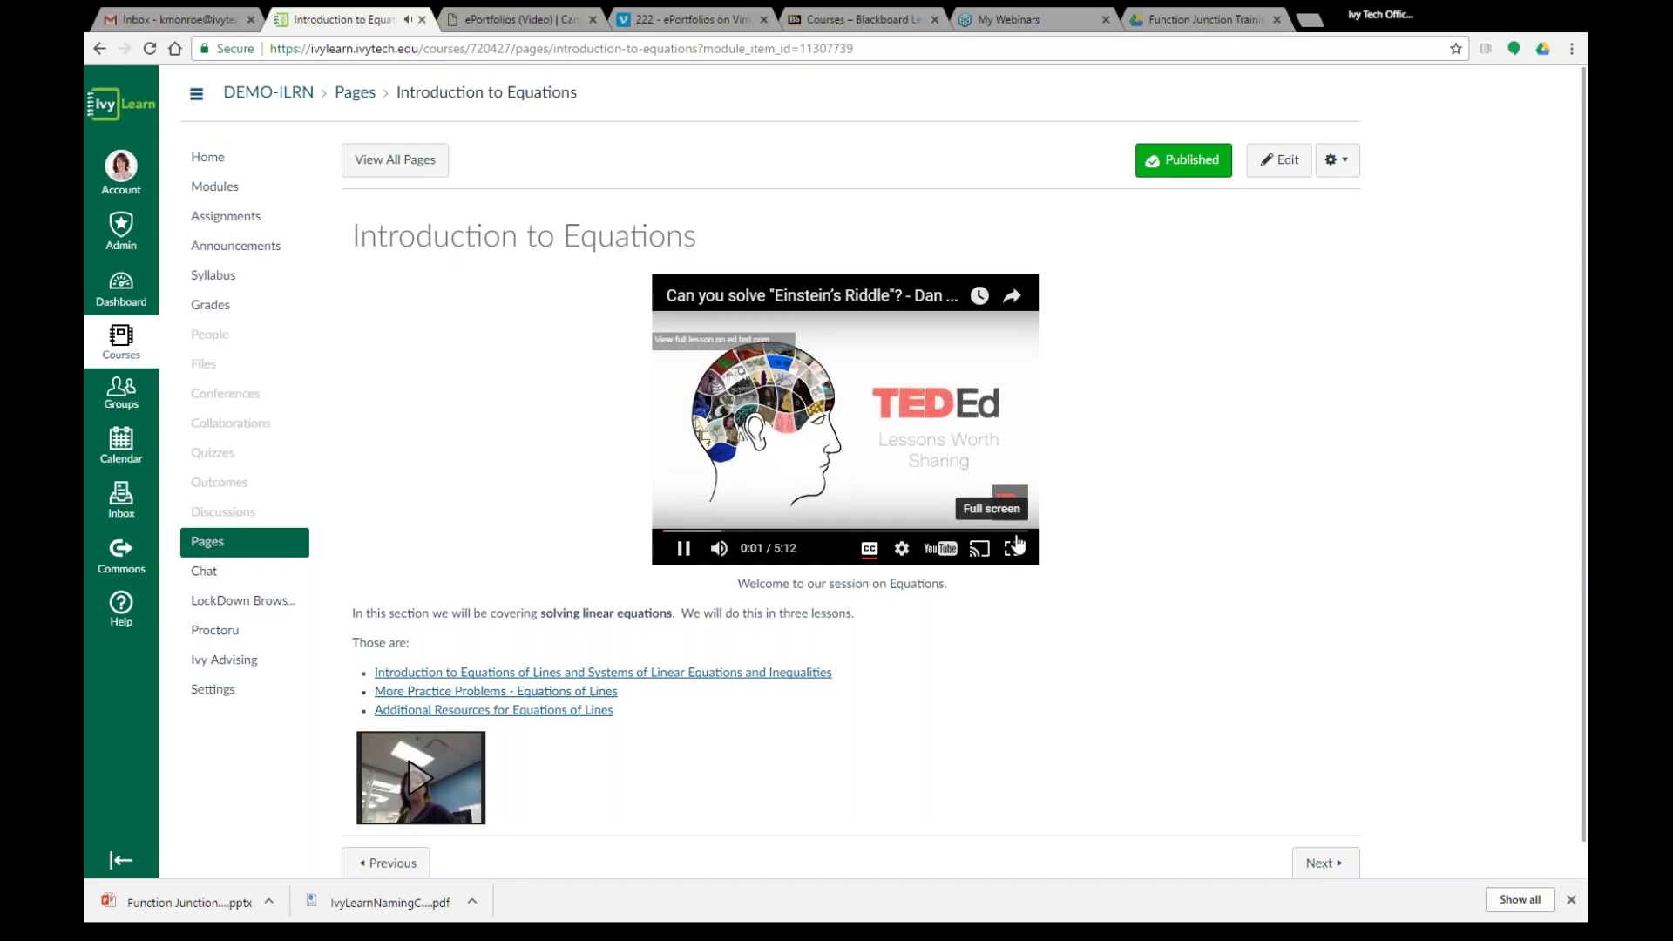
click(1014, 541)
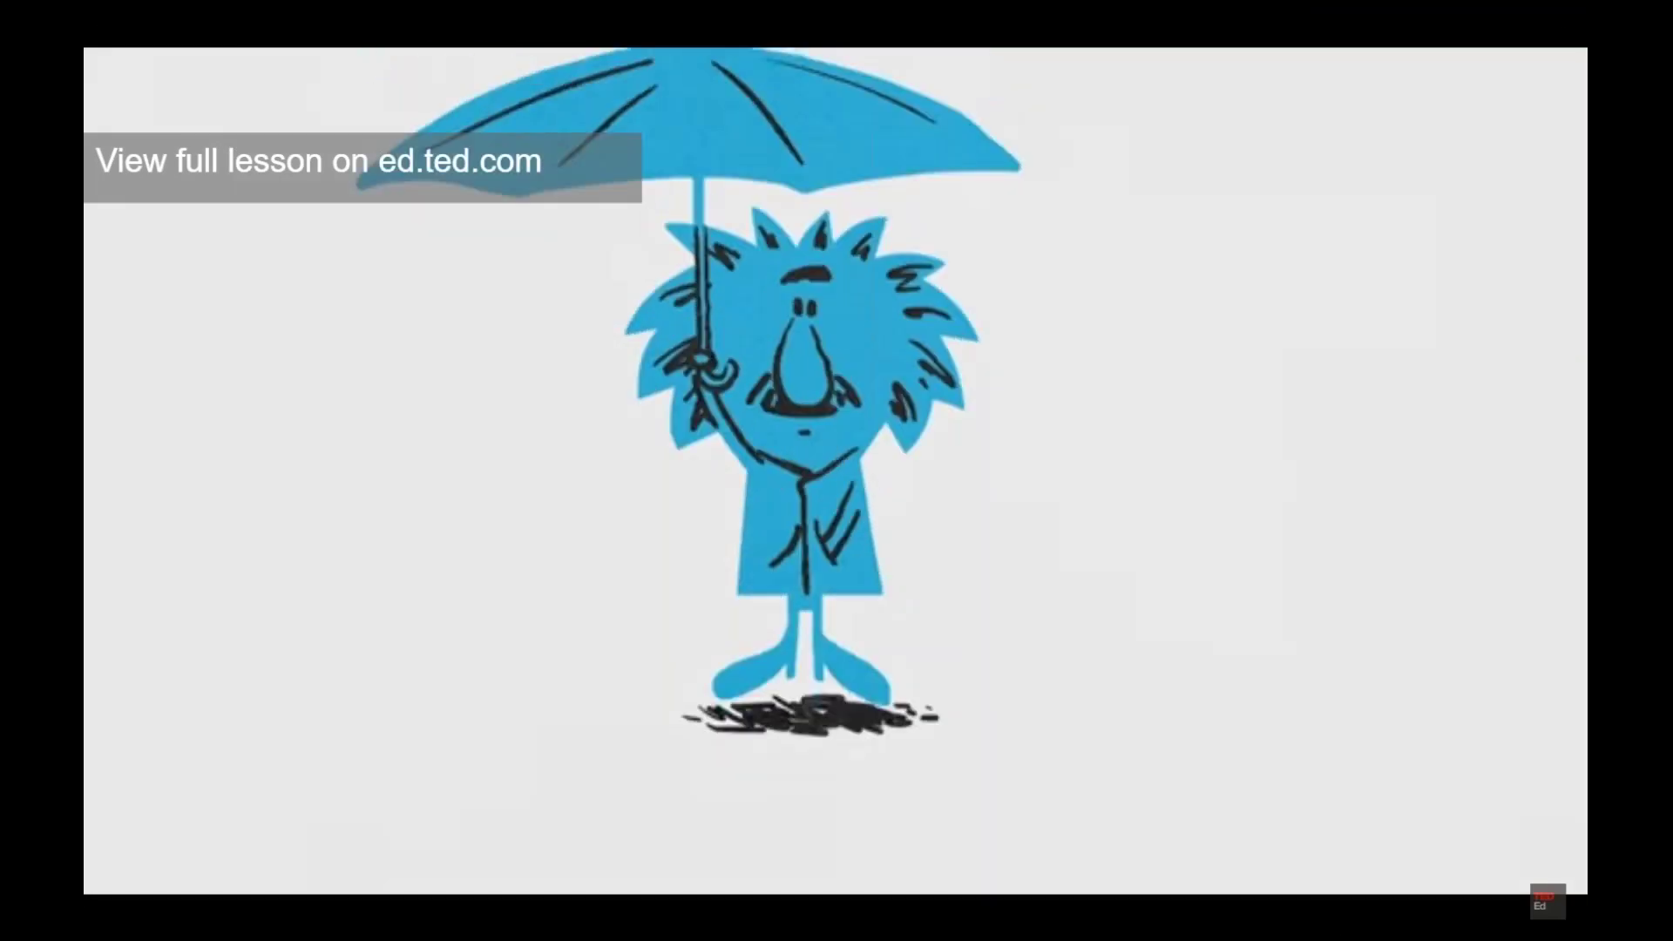
key(Escape)
click(681, 540)
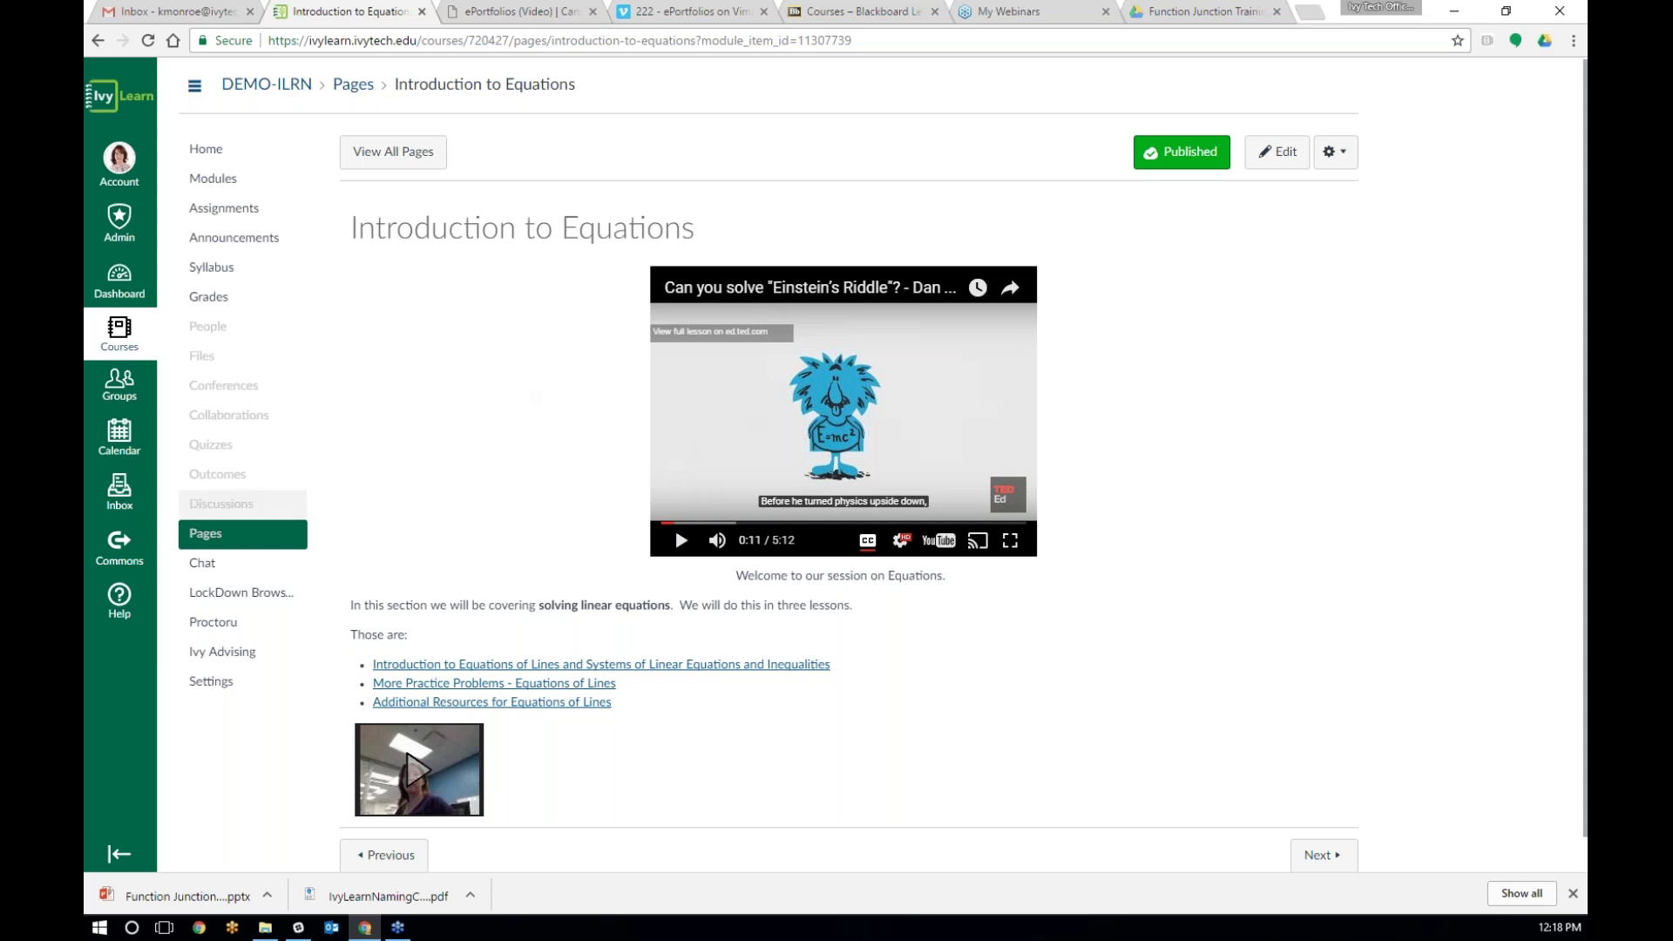
Step: Compare the course's designed home page with its modules list, ending on the home page
click(191, 148)
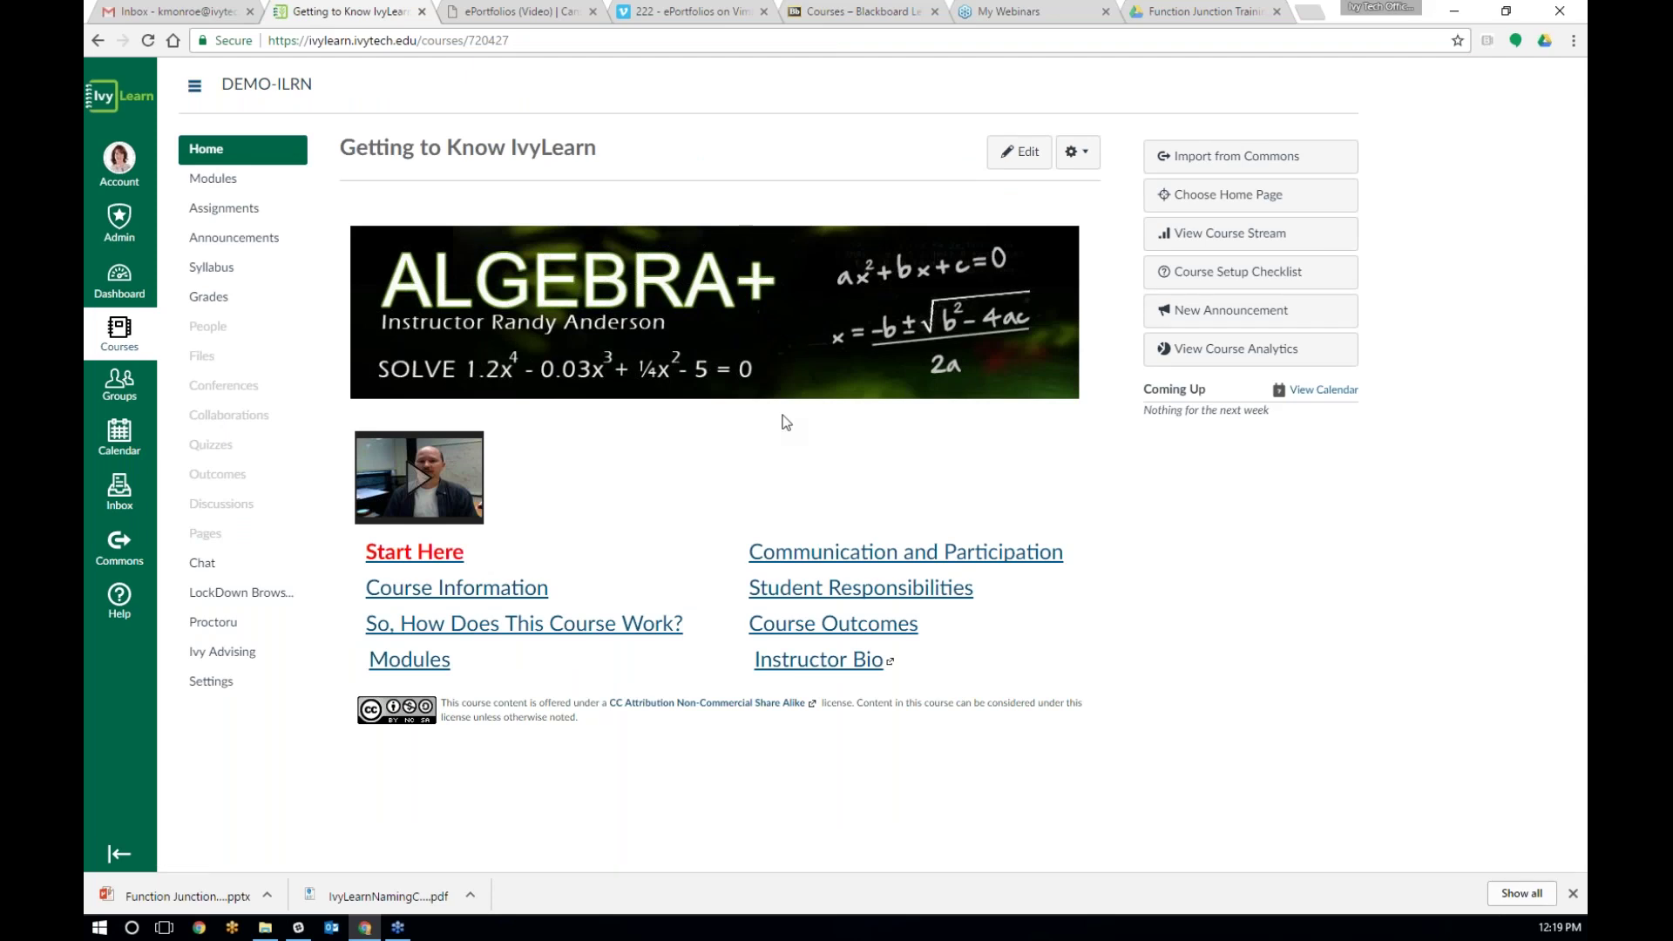
click(244, 192)
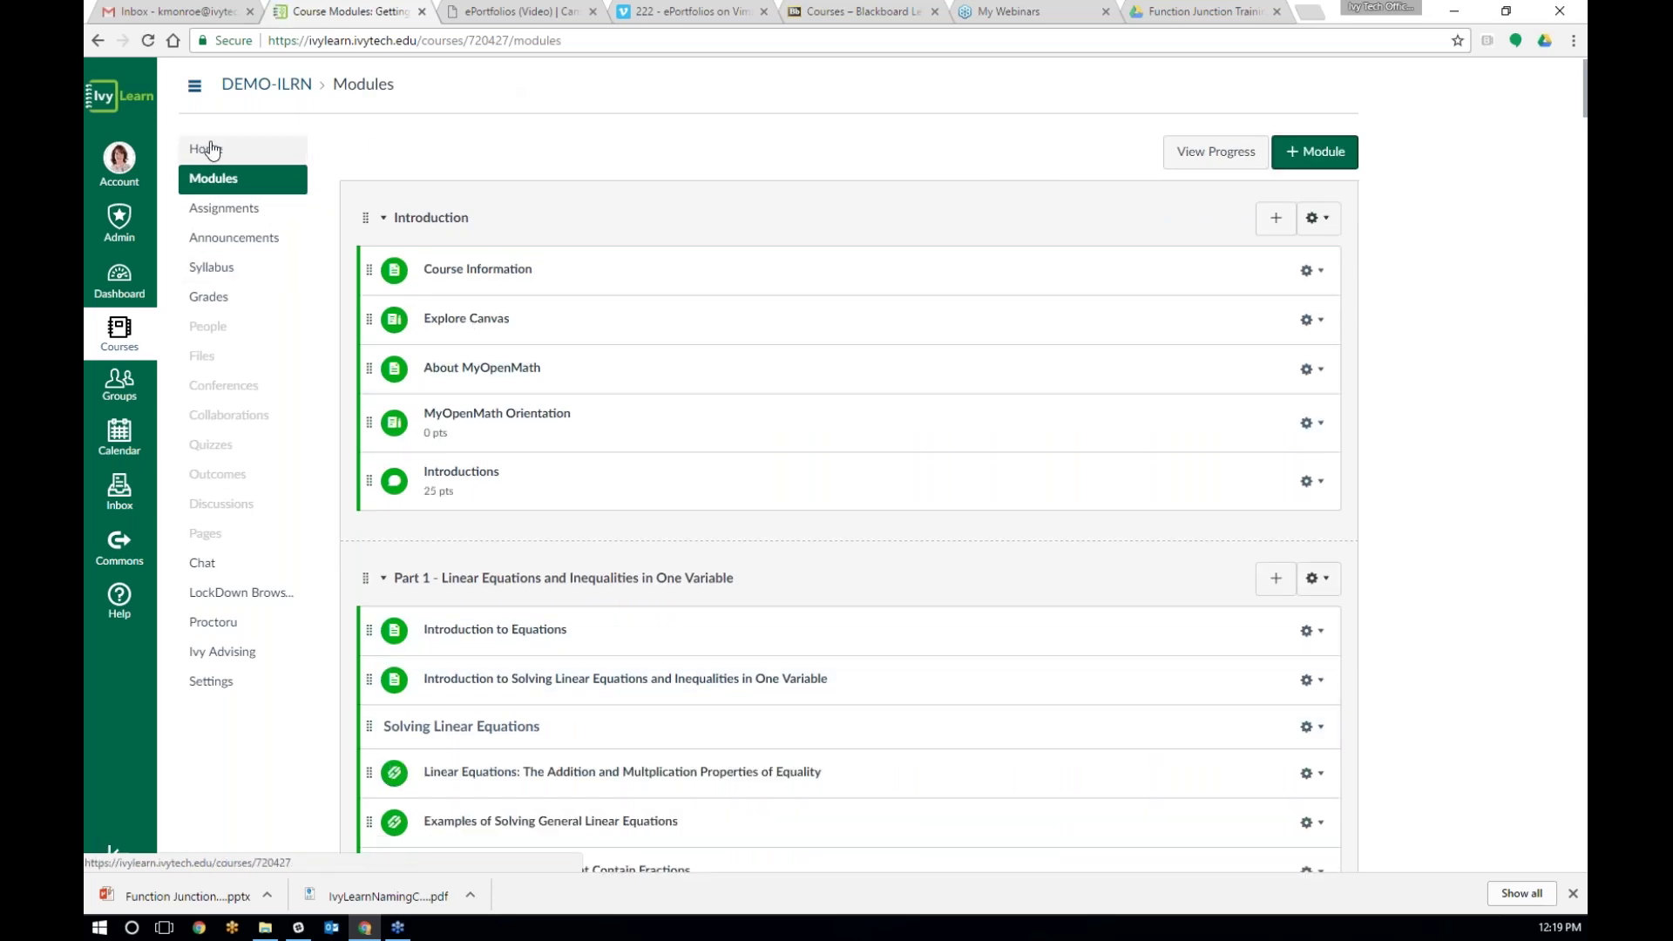
click(206, 150)
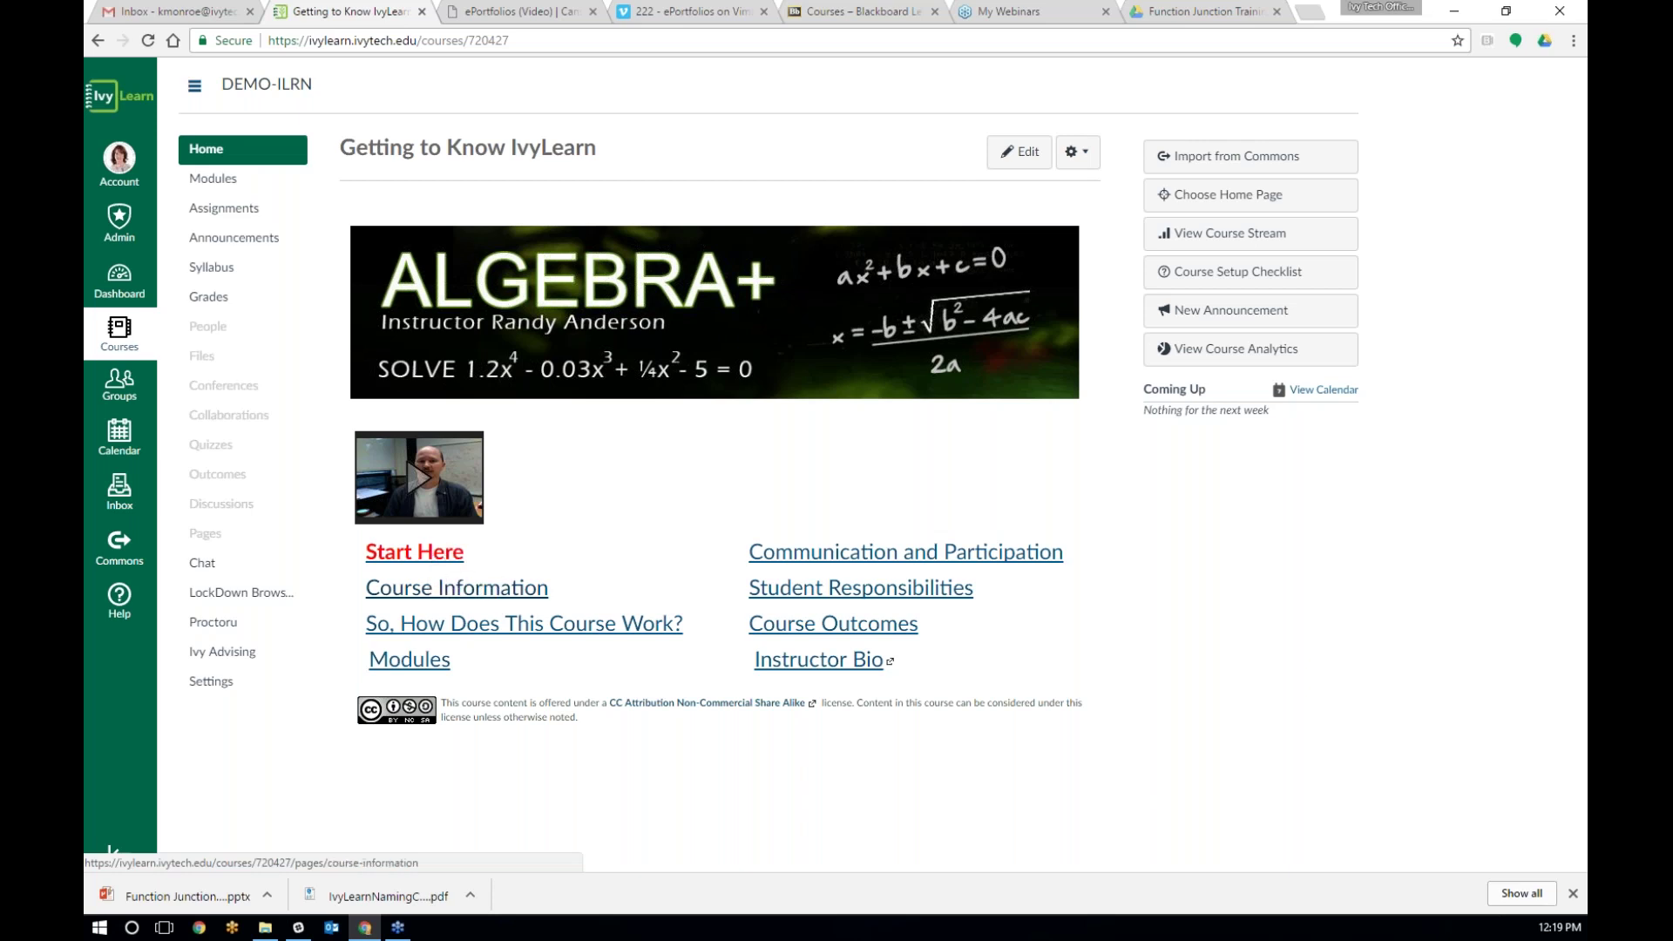
Step: Open the "DEMO: Database Server Installation" course from the dashboard and view the Module 01 overview through its home page link
click(120, 279)
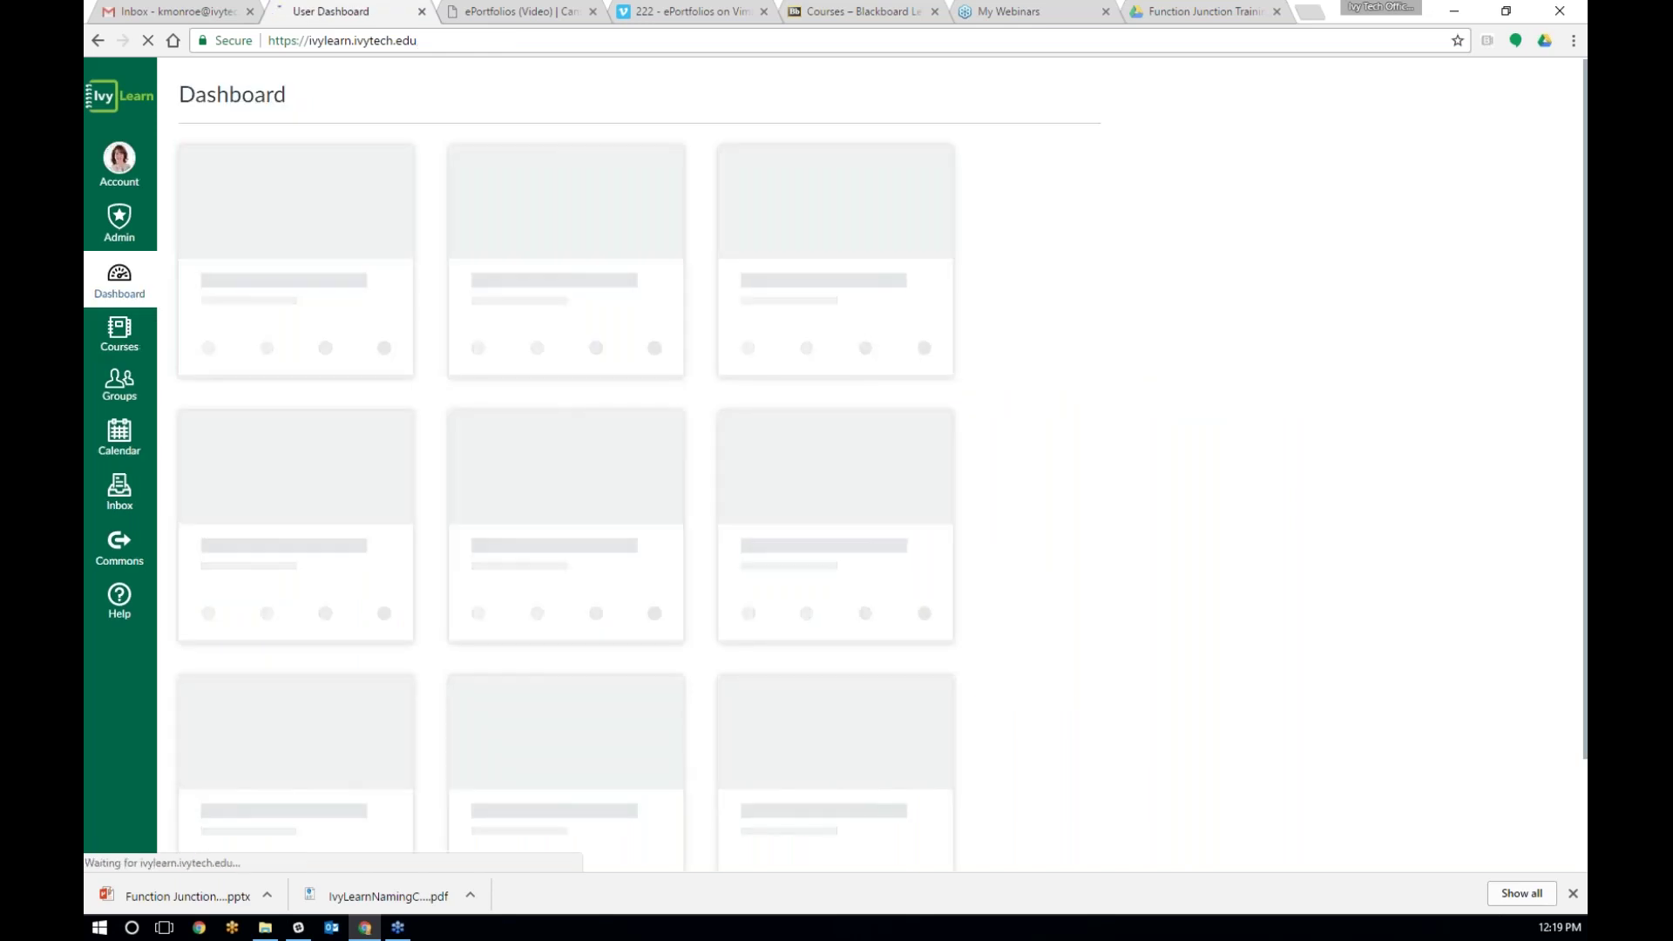
scroll(828, 692, down, 2)
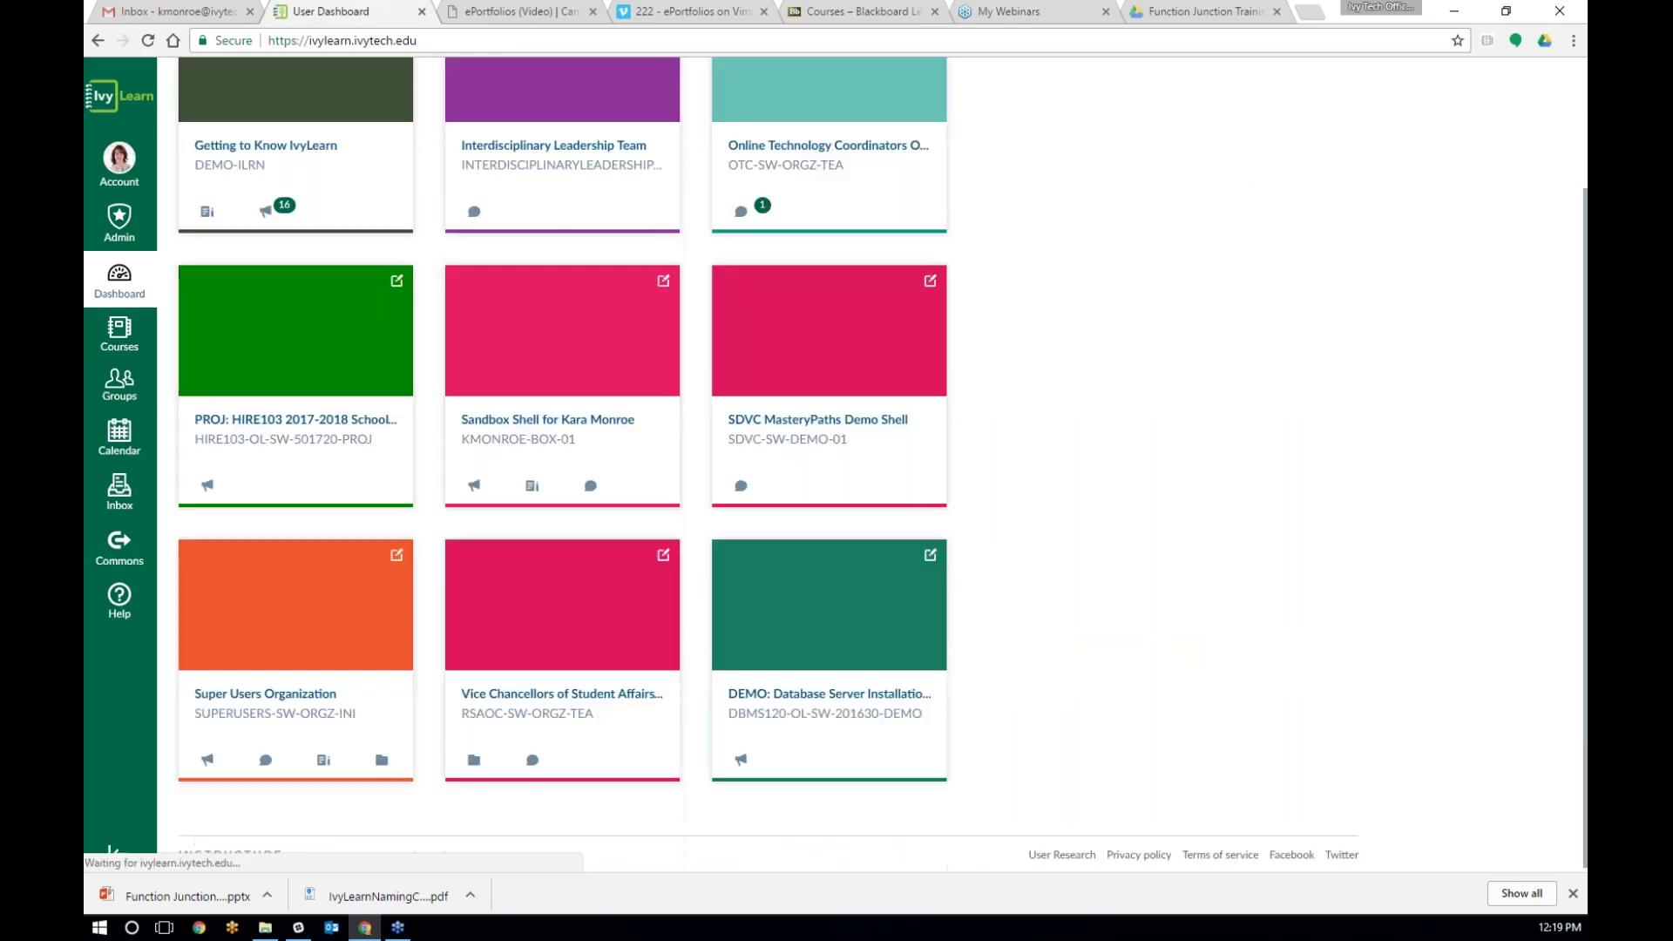
click(828, 692)
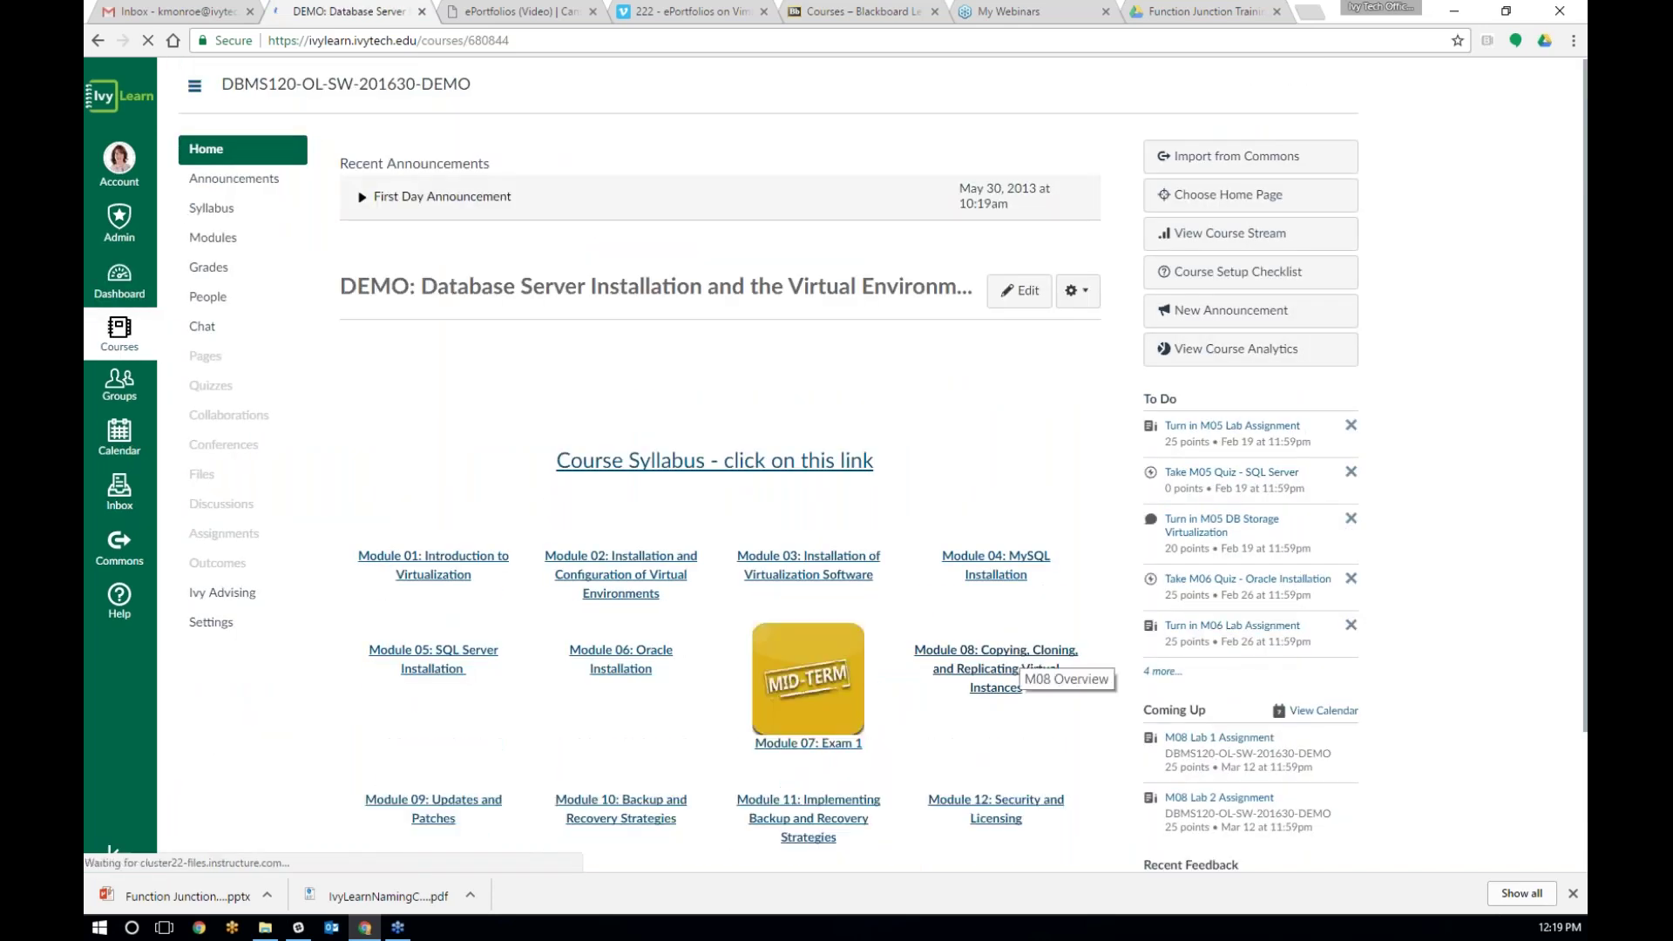
scroll(552, 595, down, 1)
scroll(551, 595, down, 1)
click(408, 576)
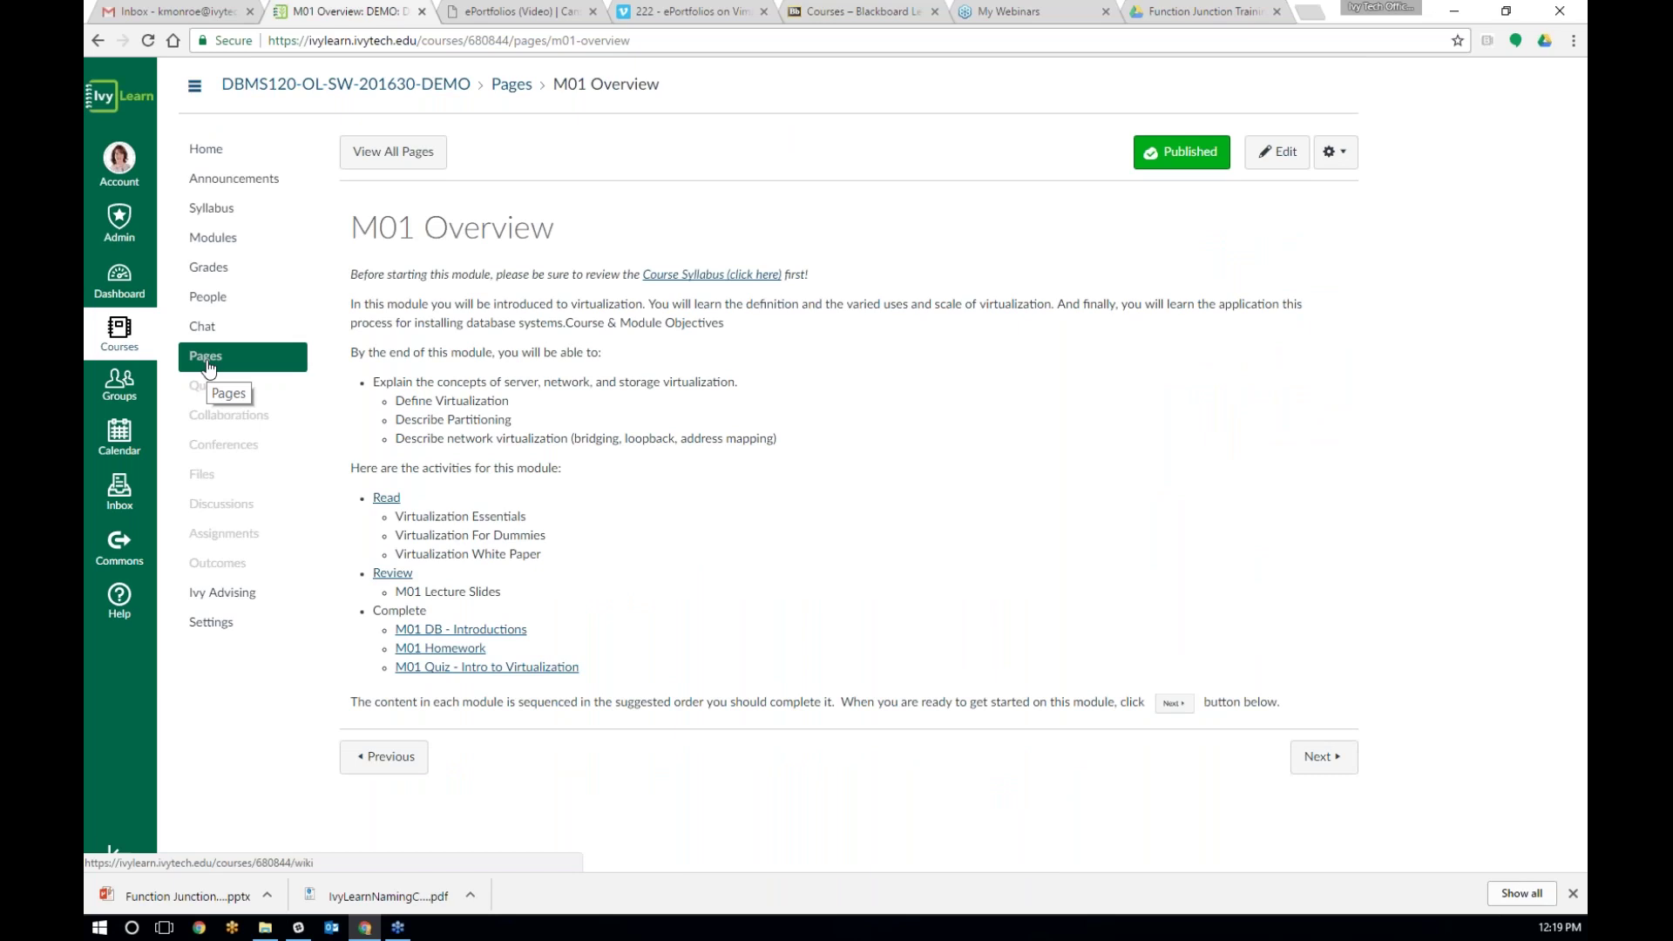
Step: Find the front page "Home" among all the course's pages and open it for editing
click(436, 153)
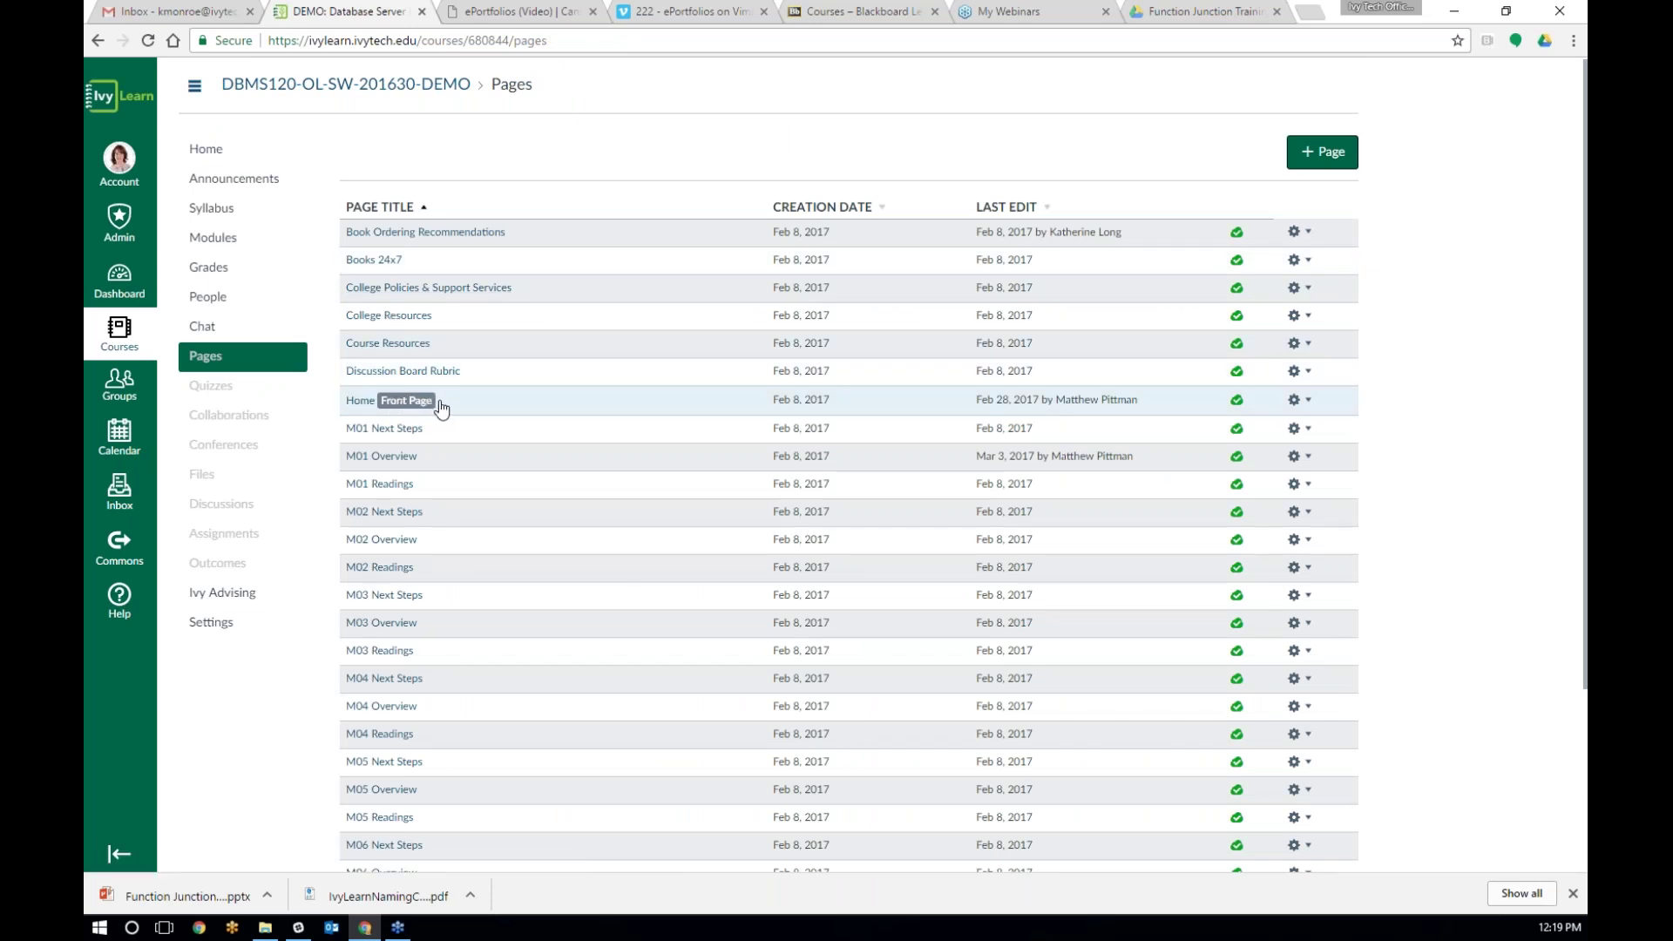
click(361, 402)
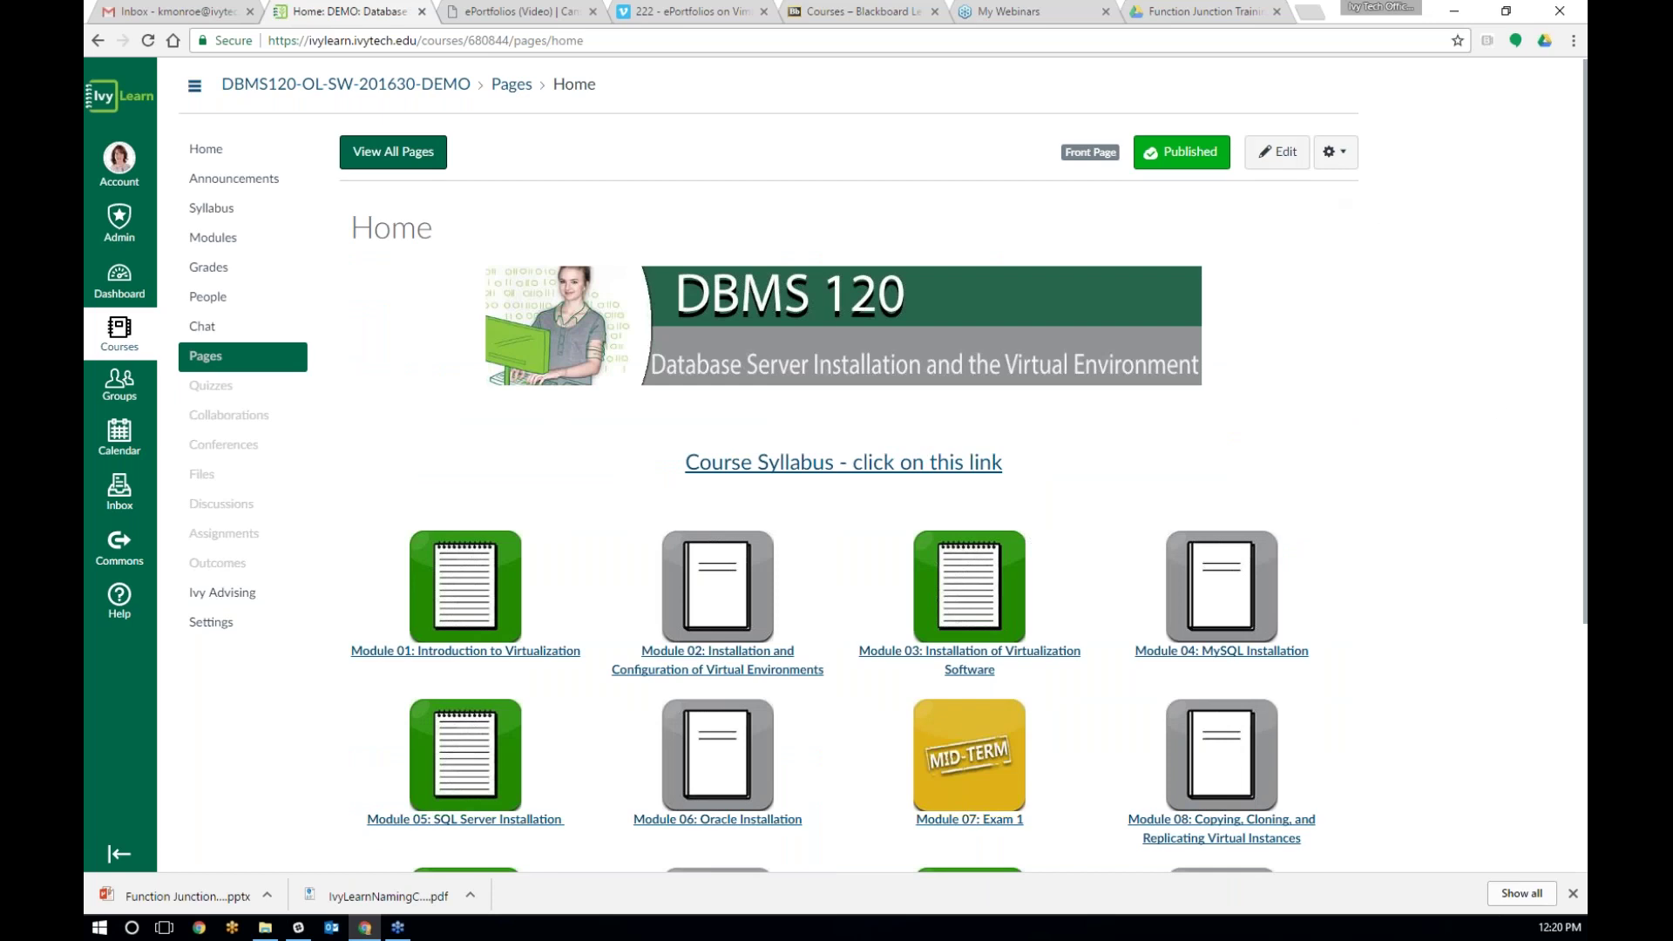
click(1277, 152)
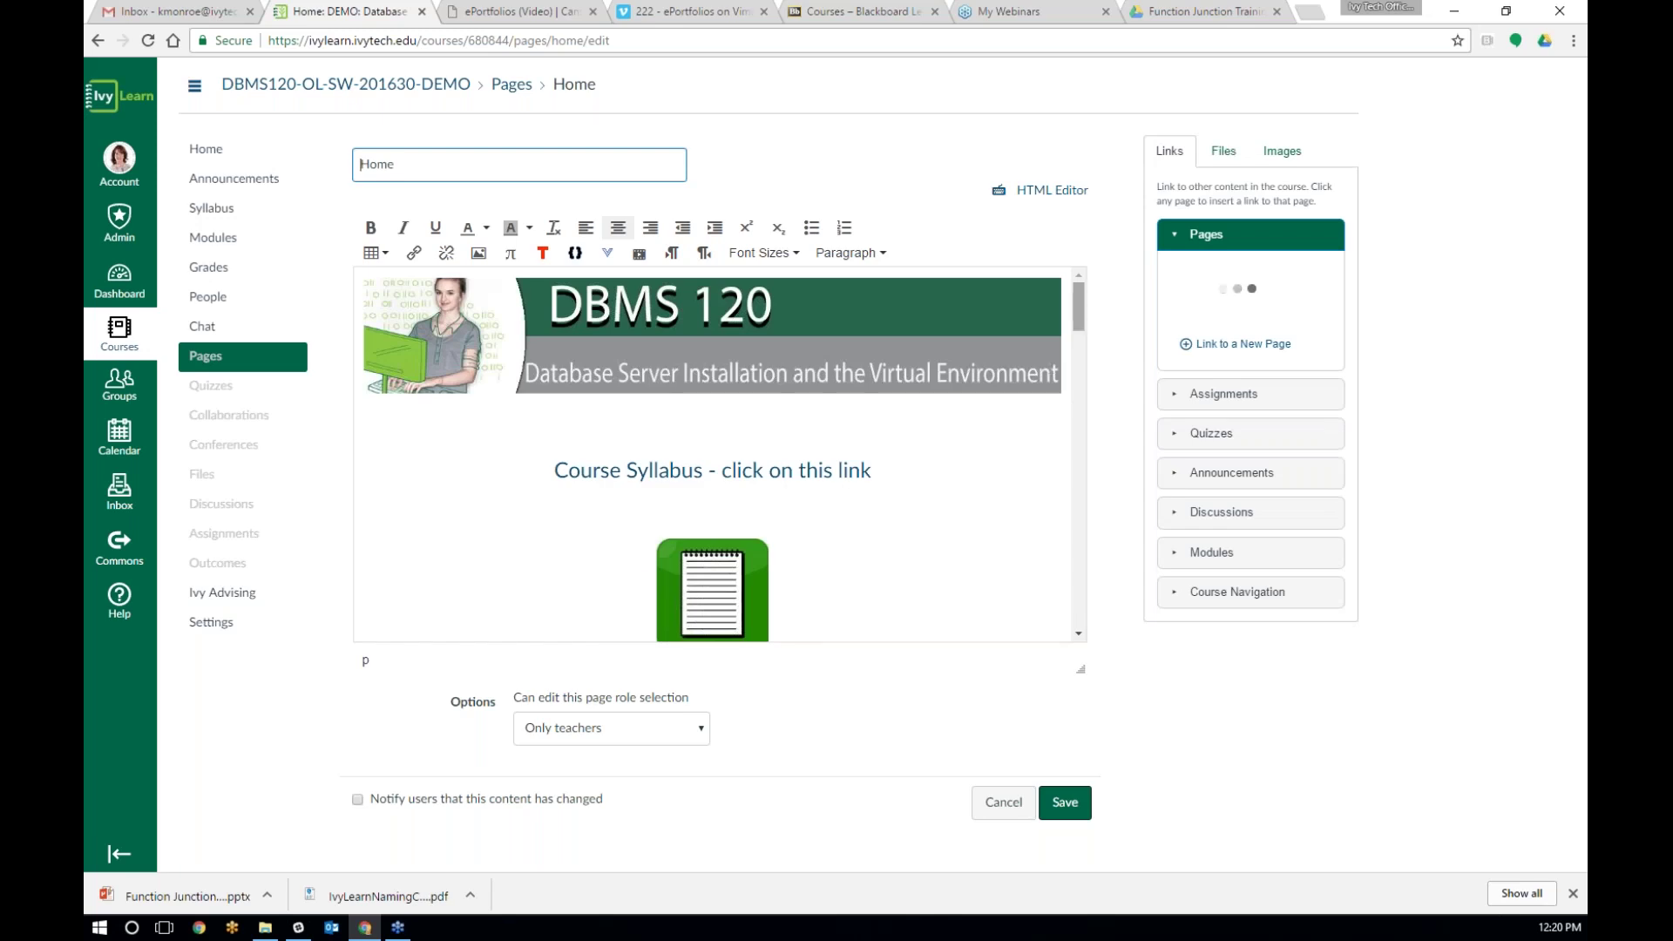
Step: Link the "Module 01: Introduction to Virtualization" caption to the course module of the same name
scroll(979, 462, down, 2)
scroll(915, 444, down, 1)
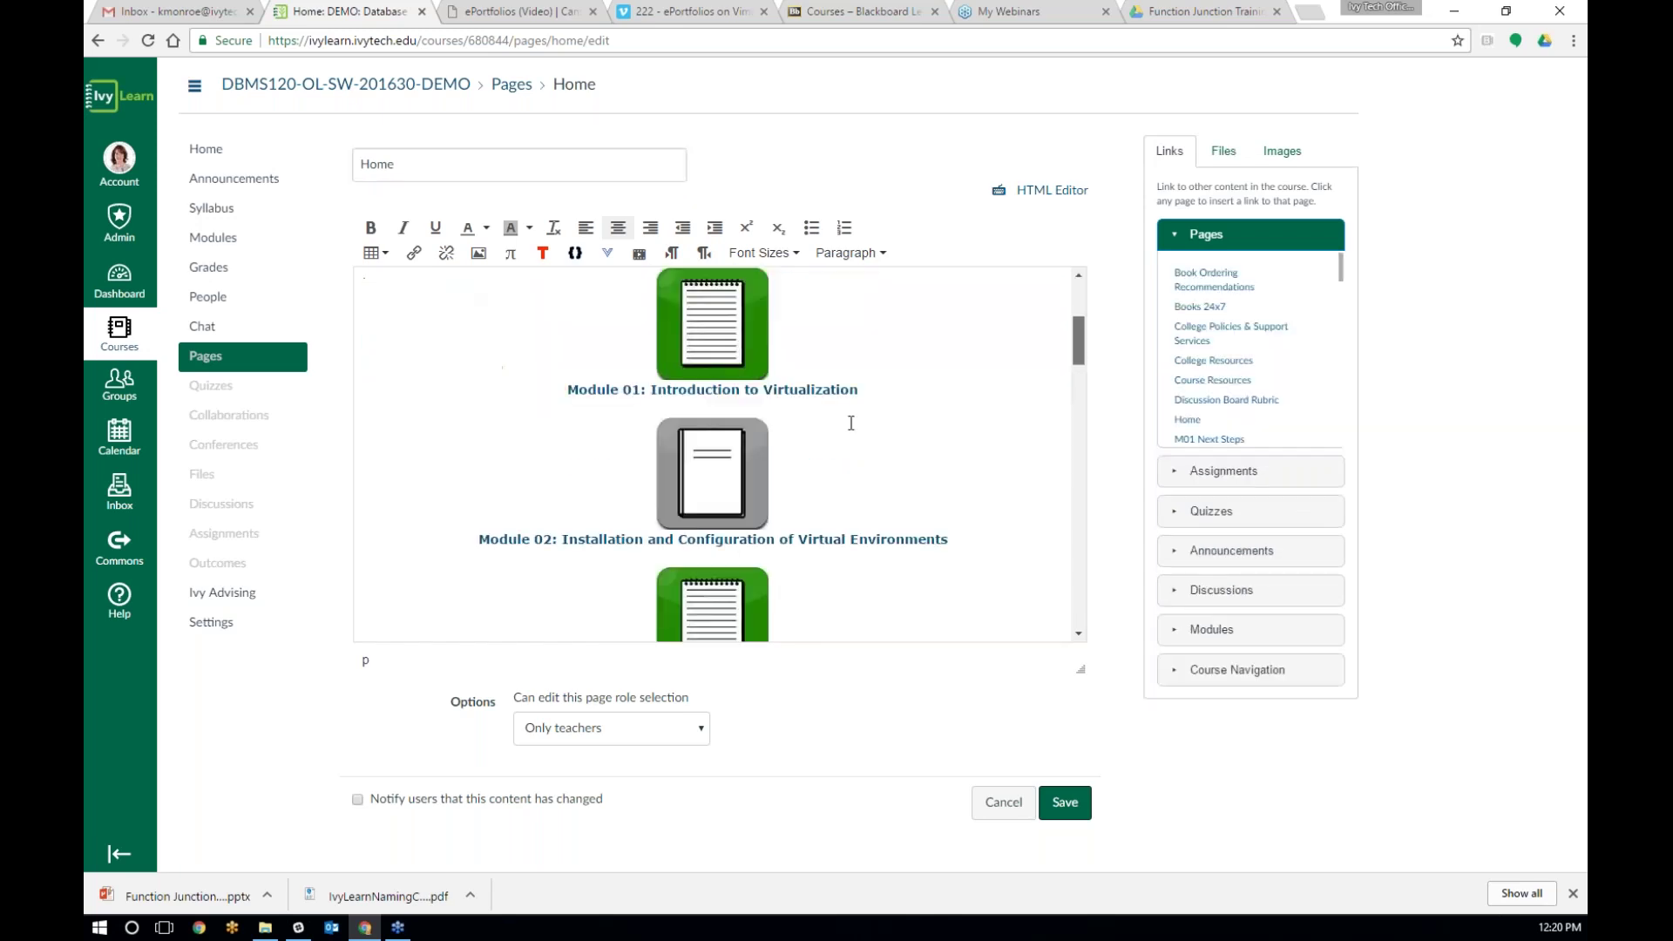
drag(860, 389, 566, 393)
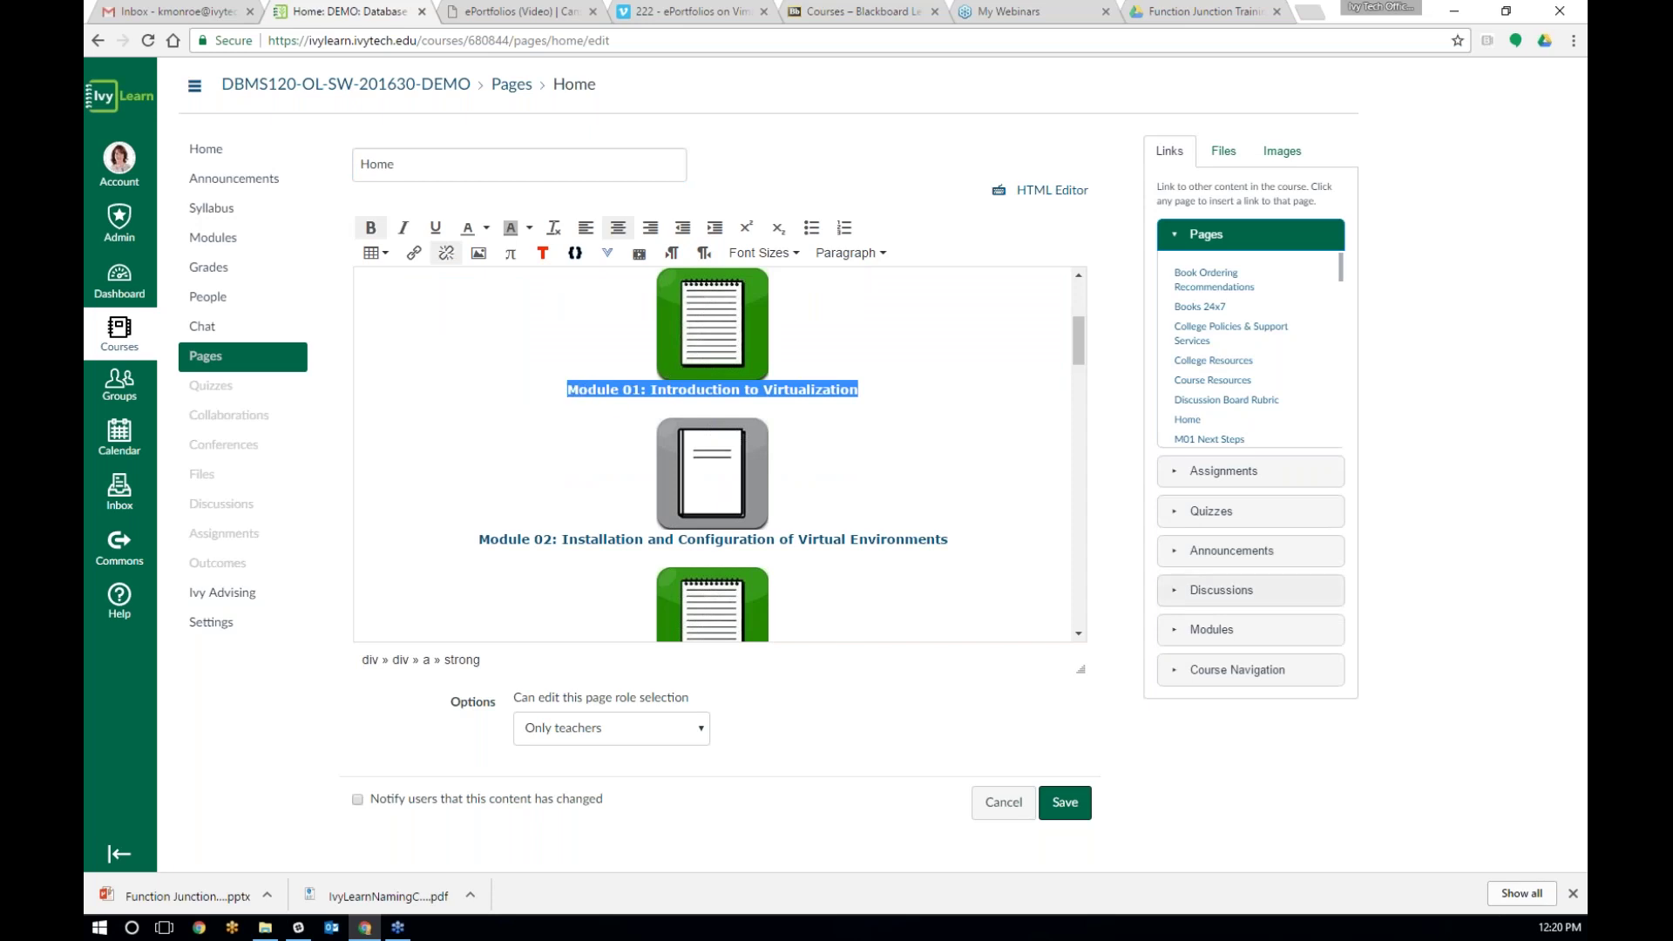
click(1189, 631)
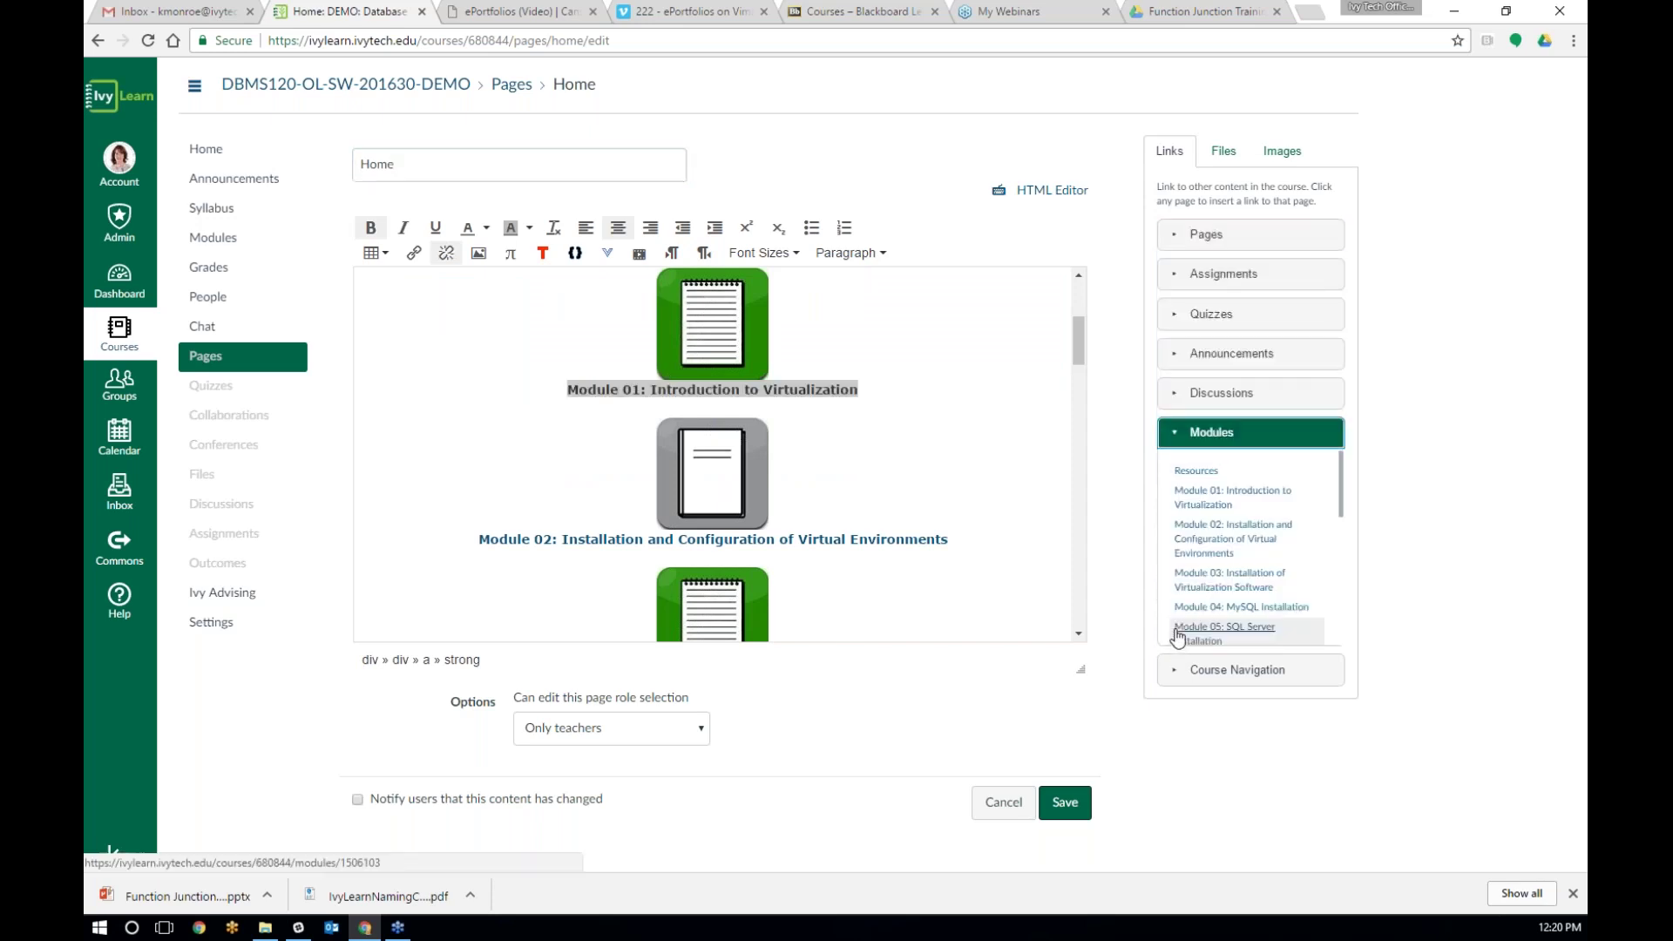
click(1214, 508)
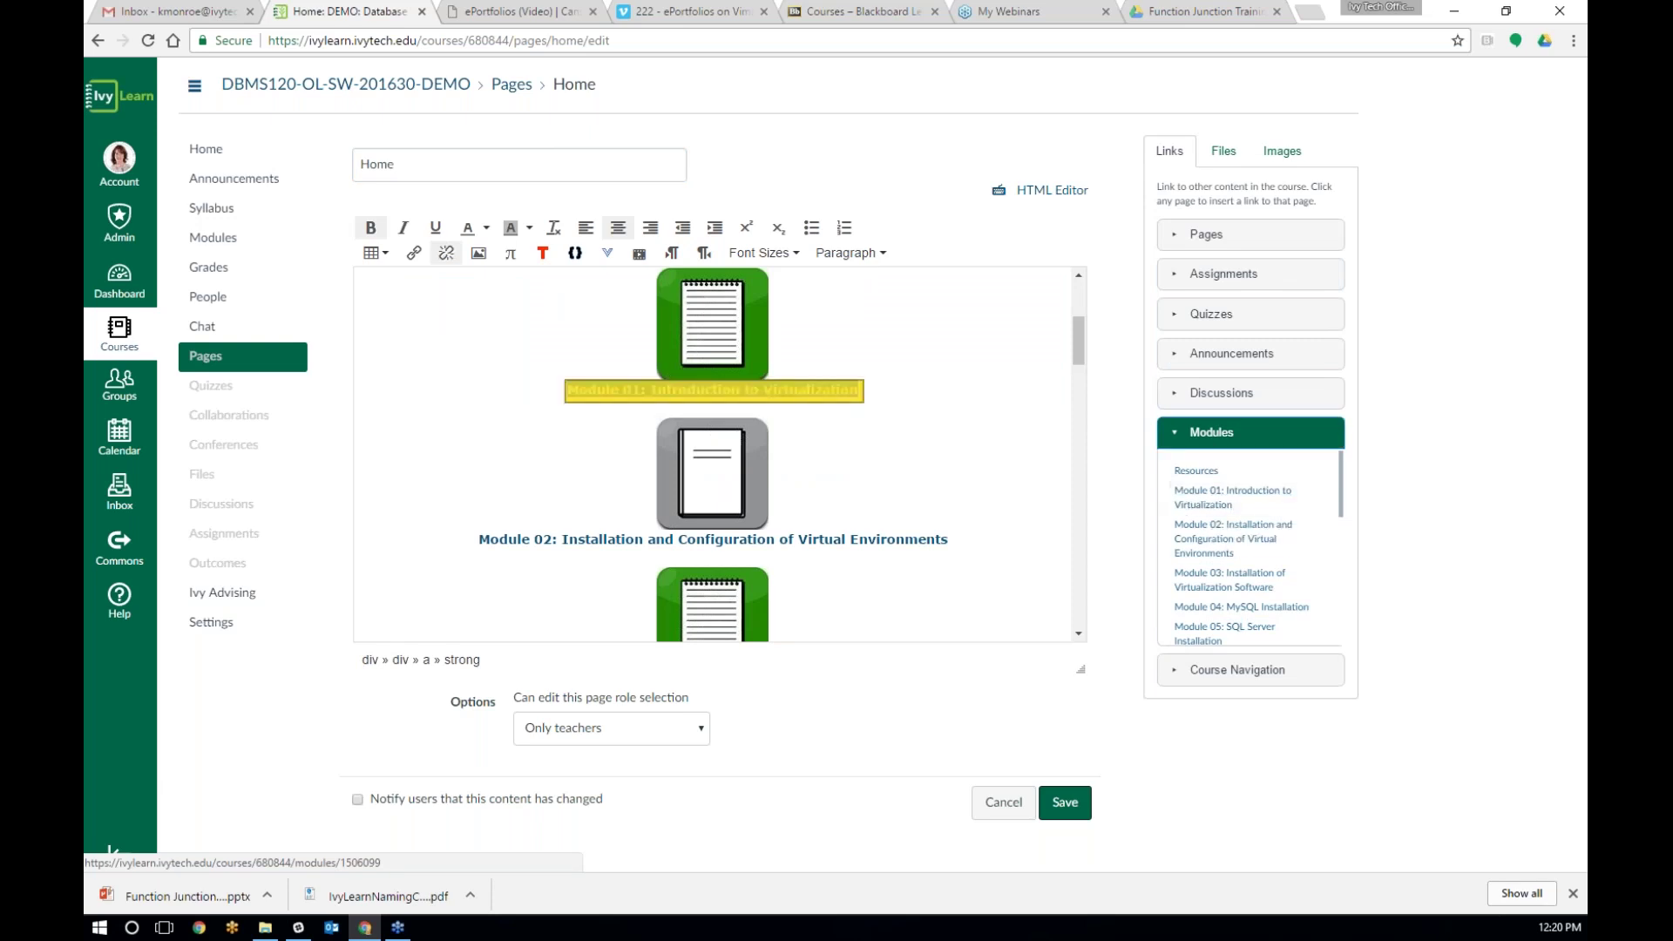
Step: Link the "Module 02: Installation and Configuration of Virtual Environments" caption to its matching module and save the Home page
click(743, 554)
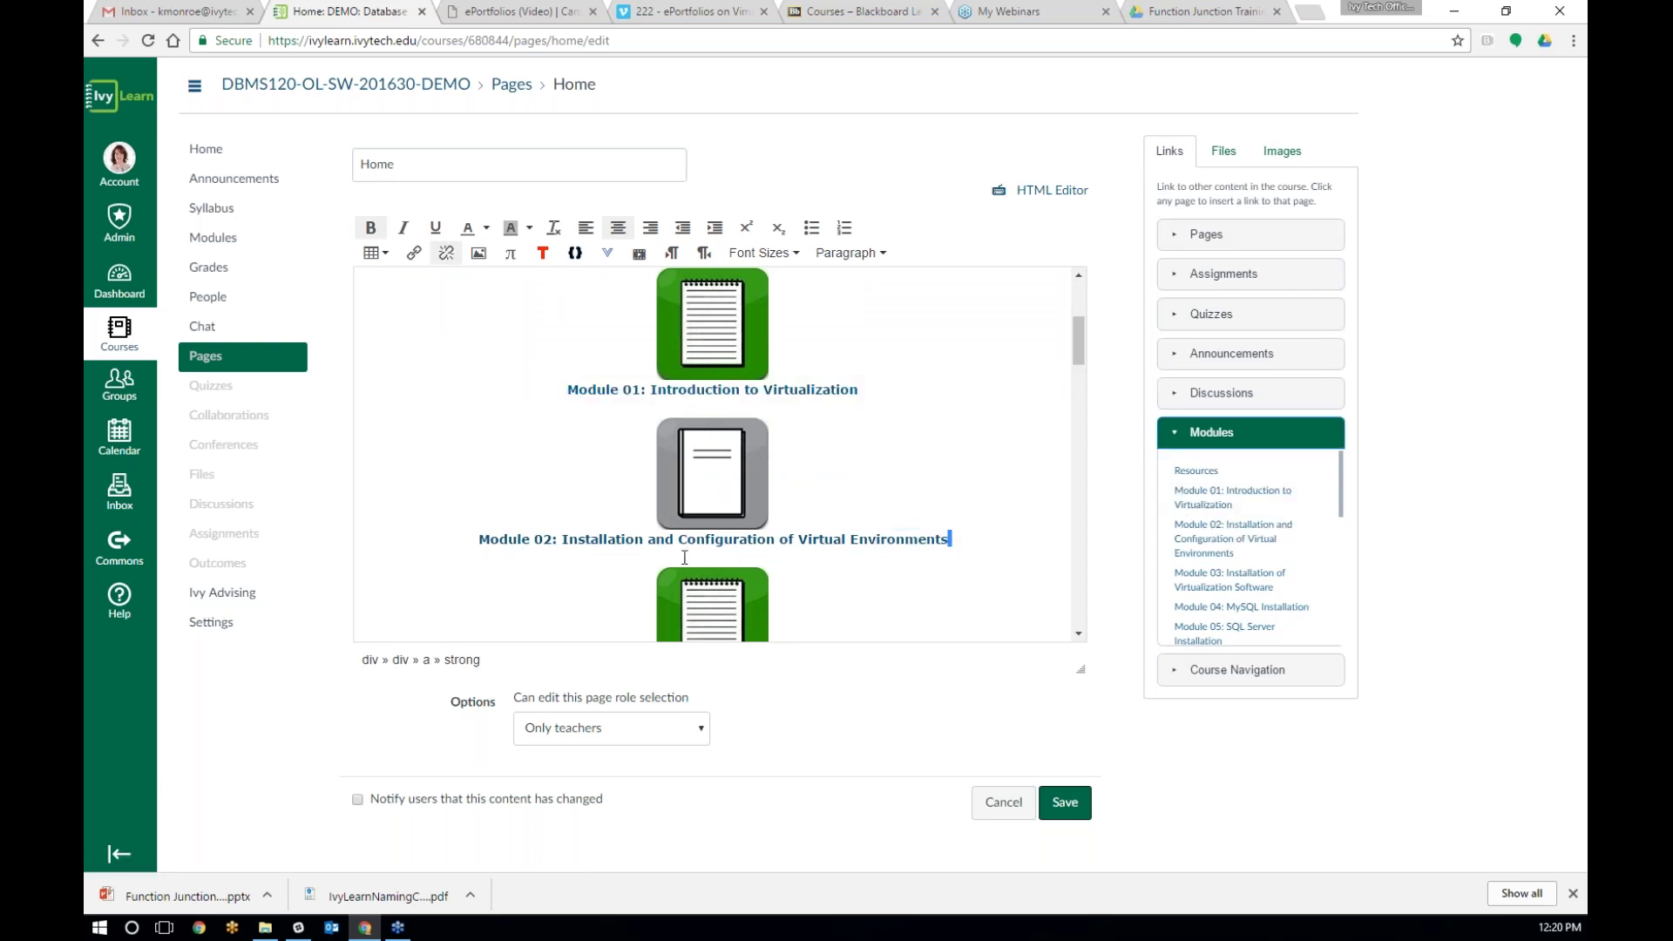
shift+click(496, 542)
key(shift+Home)
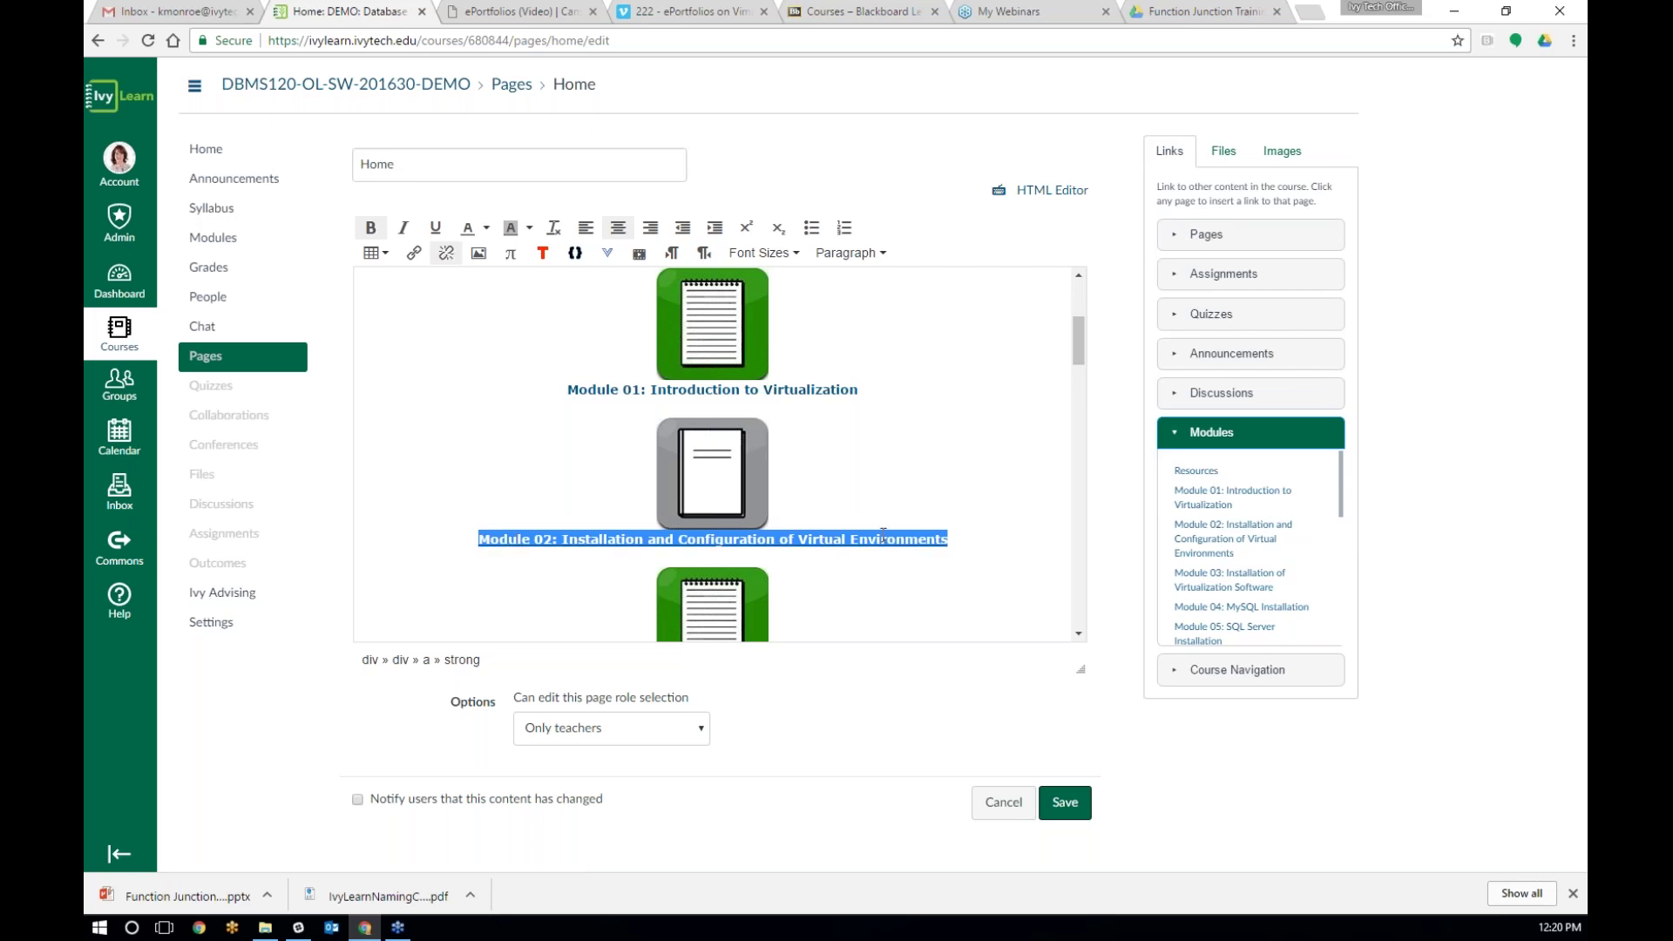
click(1211, 533)
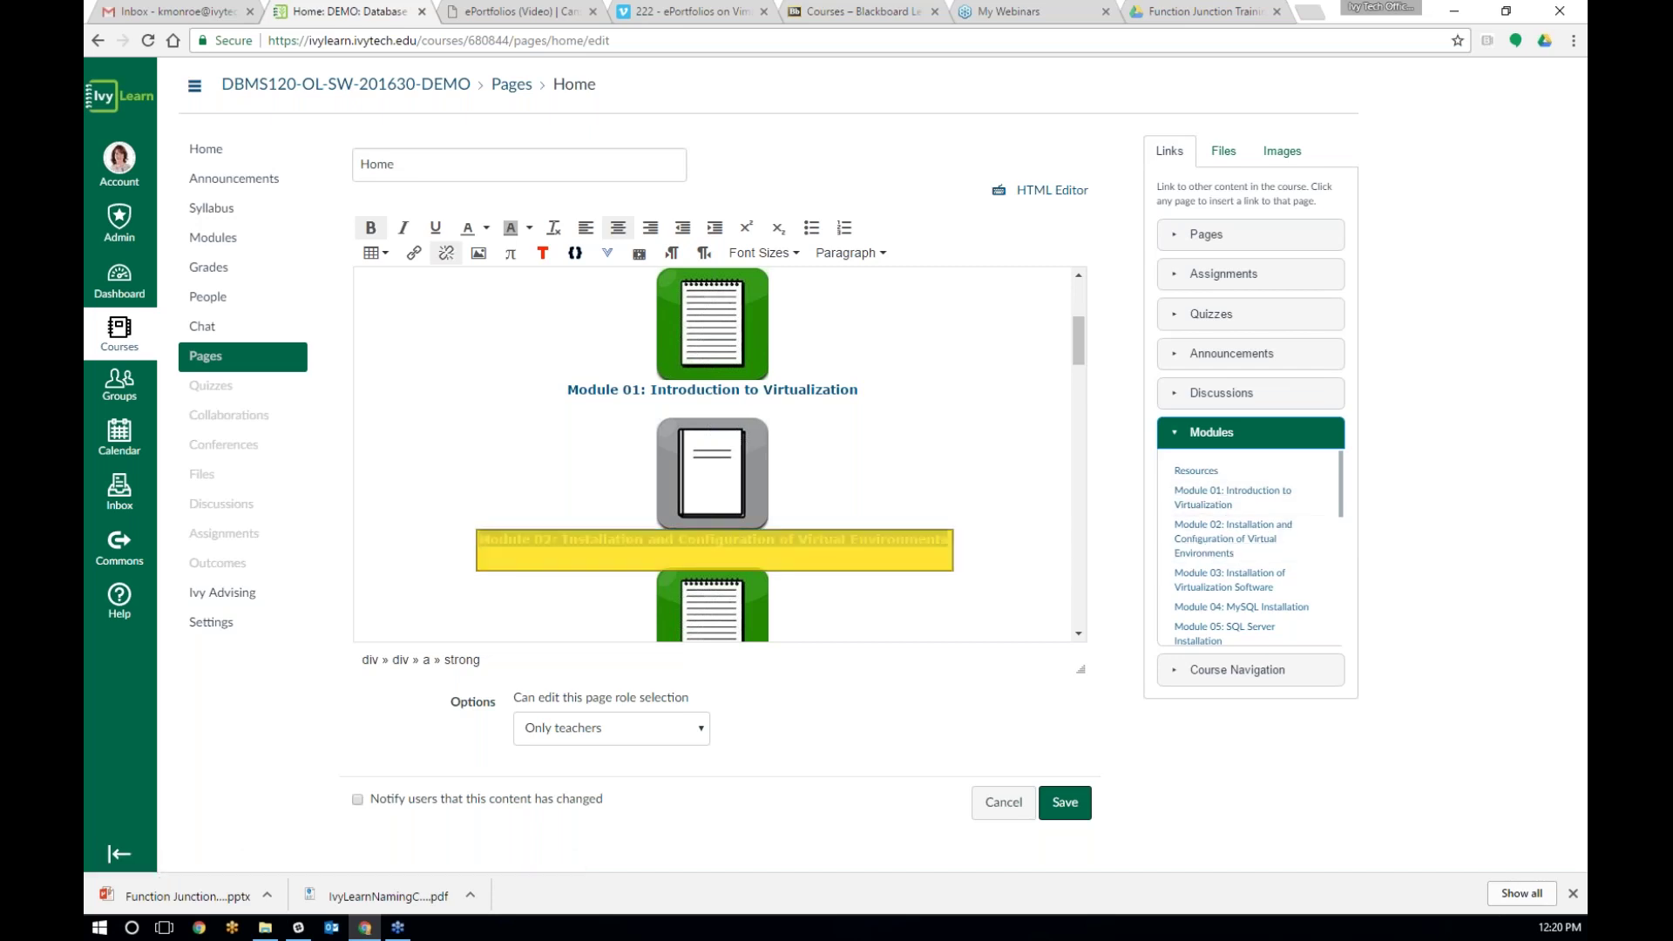
click(1079, 809)
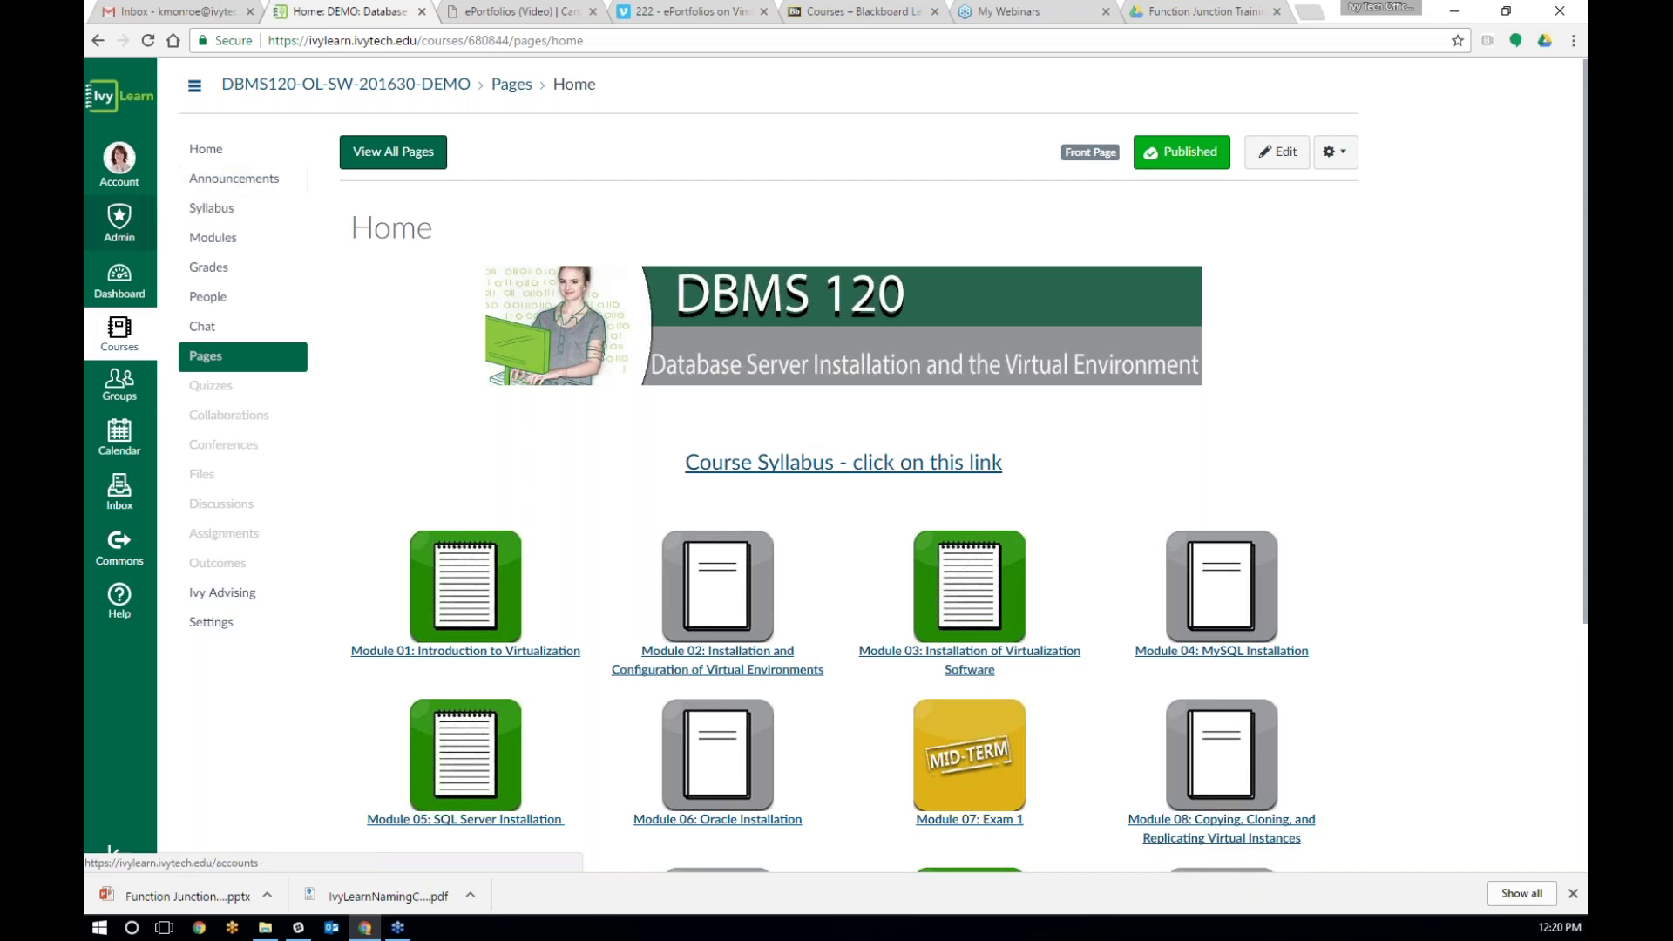
Step: Open the sandbox shell course from the dashboard and display its modules
click(120, 292)
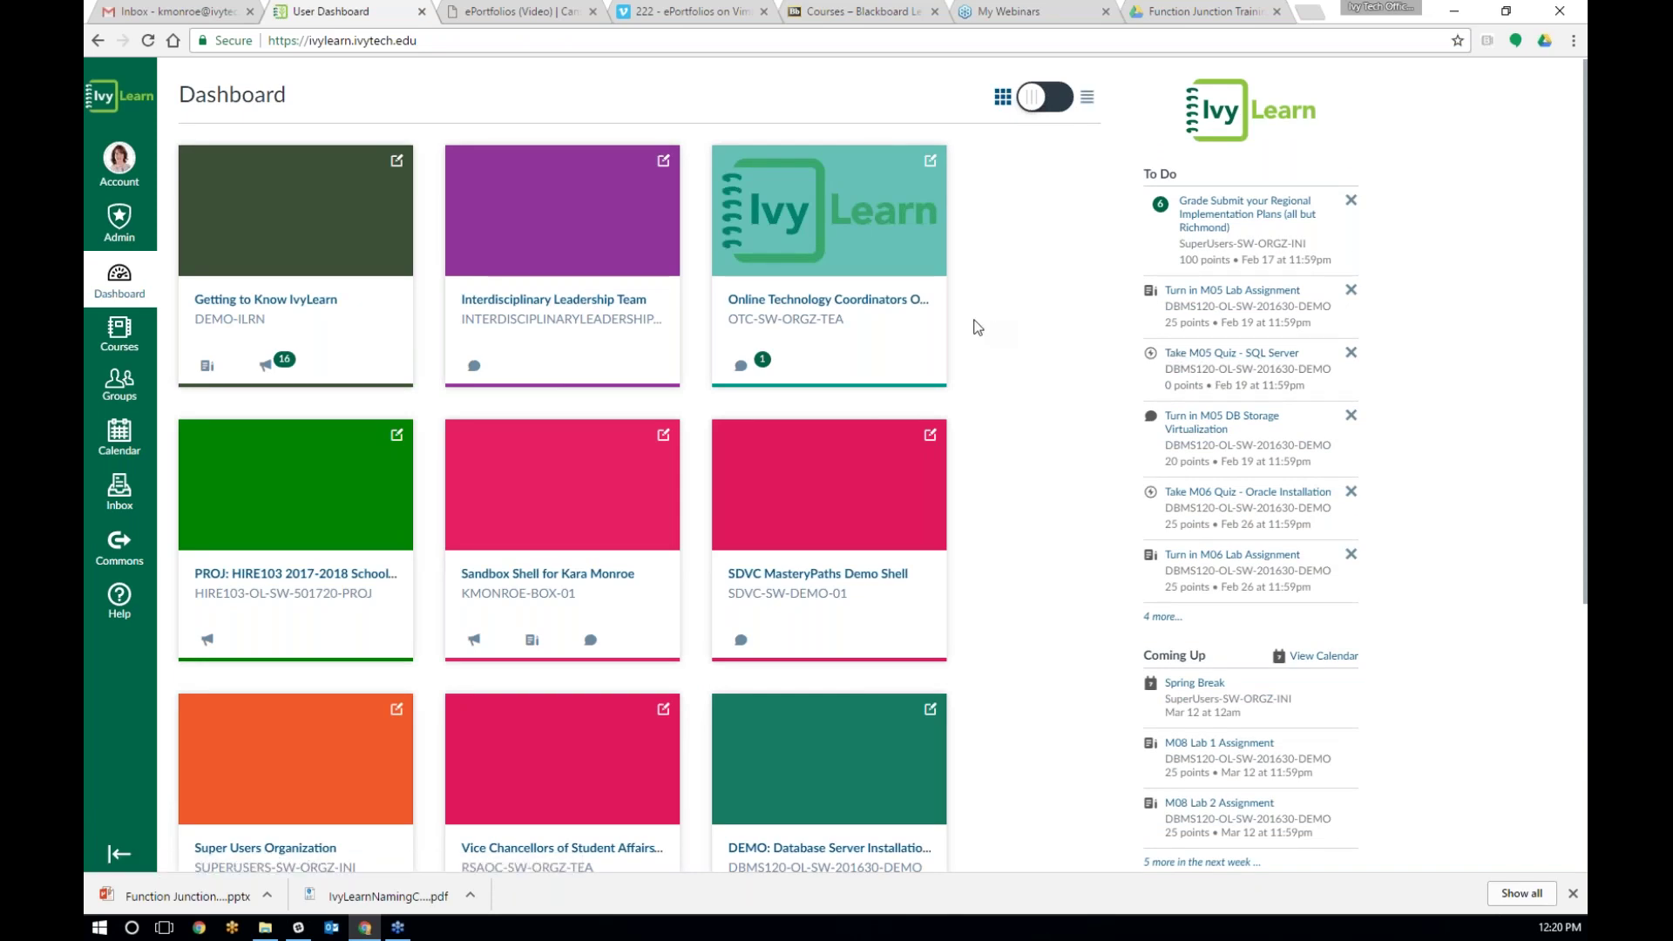
click(629, 577)
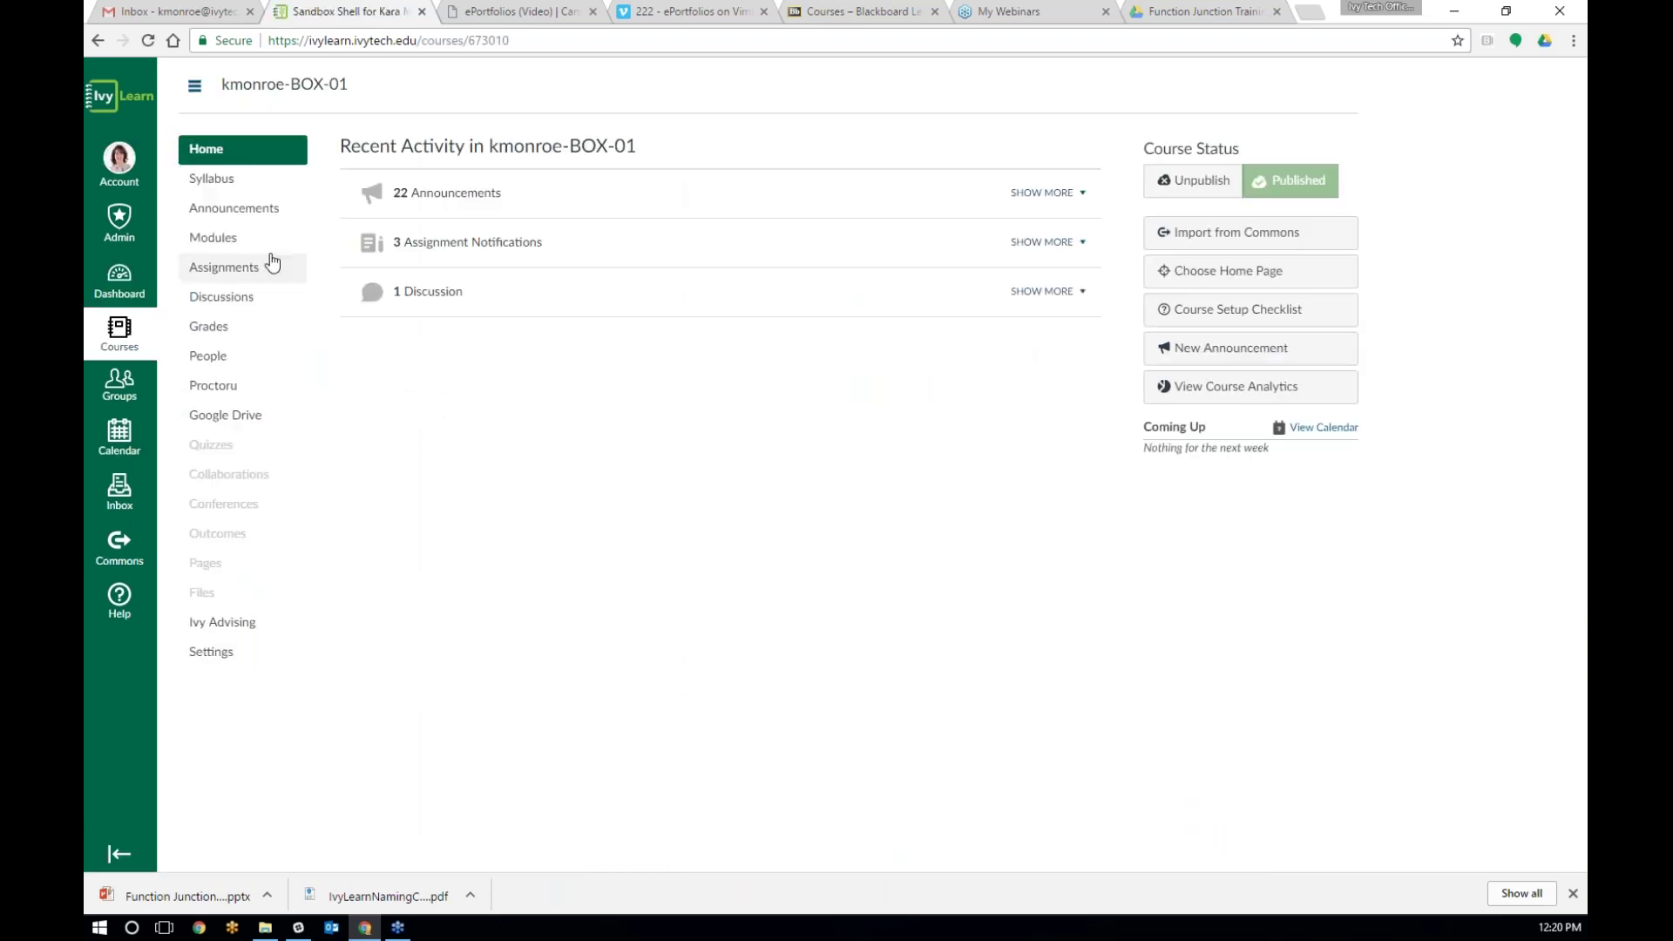
click(214, 237)
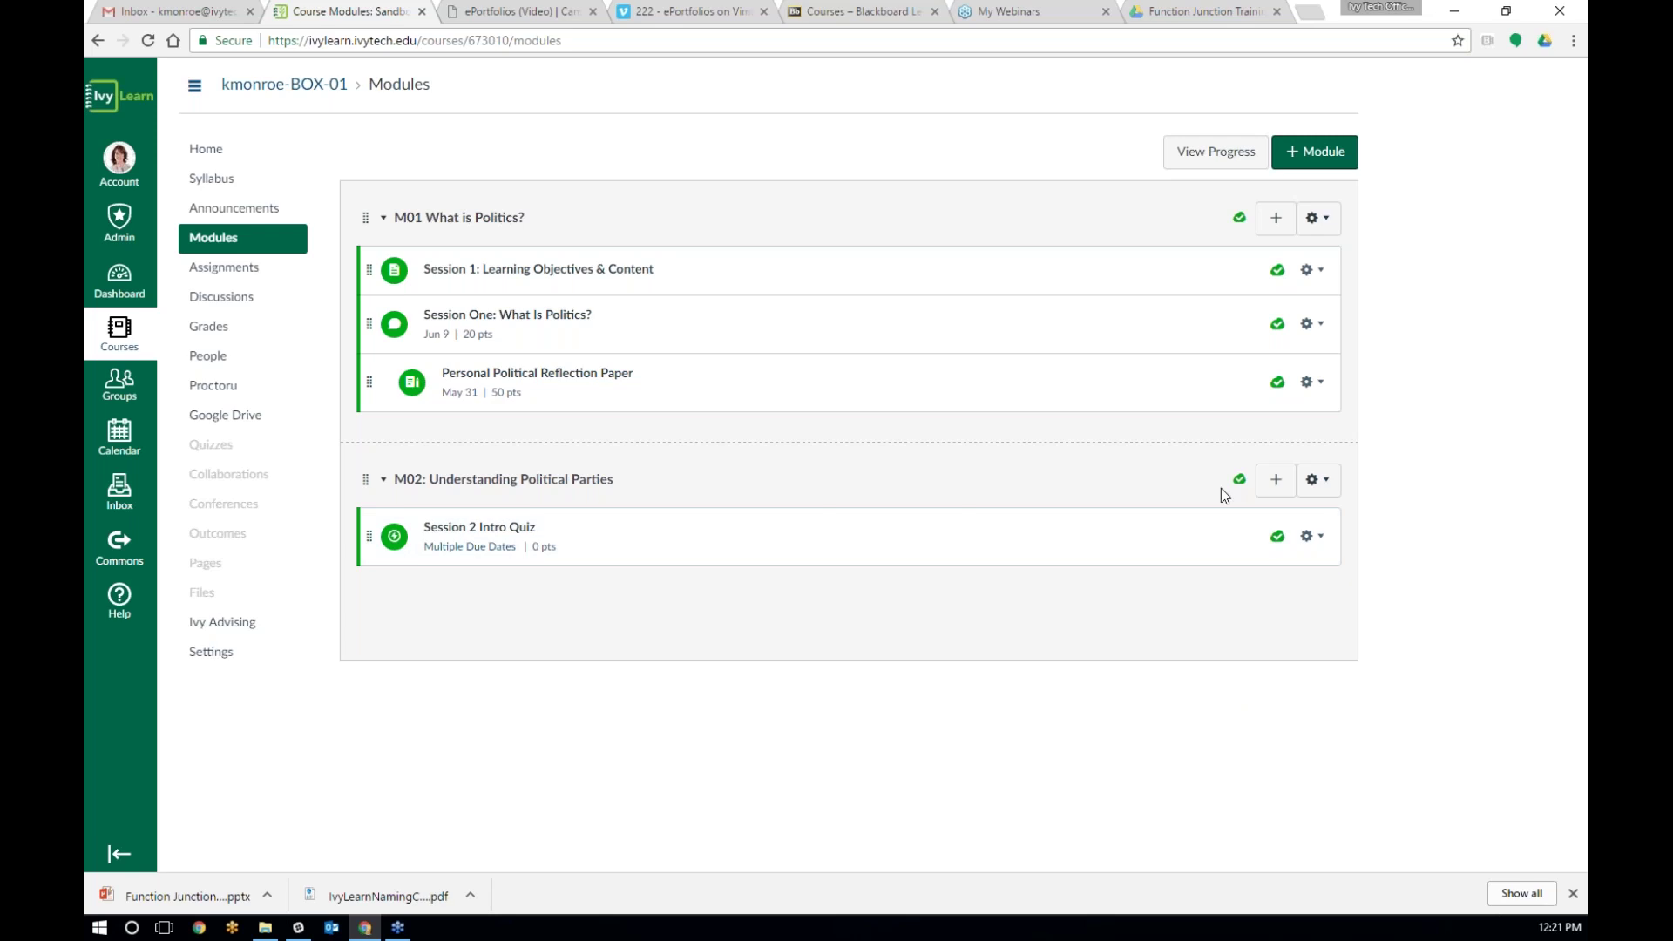
Step: Add a new content page named "M02 Introduction to Political Parties" to the "M02: Understanding Political Parties" module without indentation
click(1288, 490)
click(603, 321)
click(595, 398)
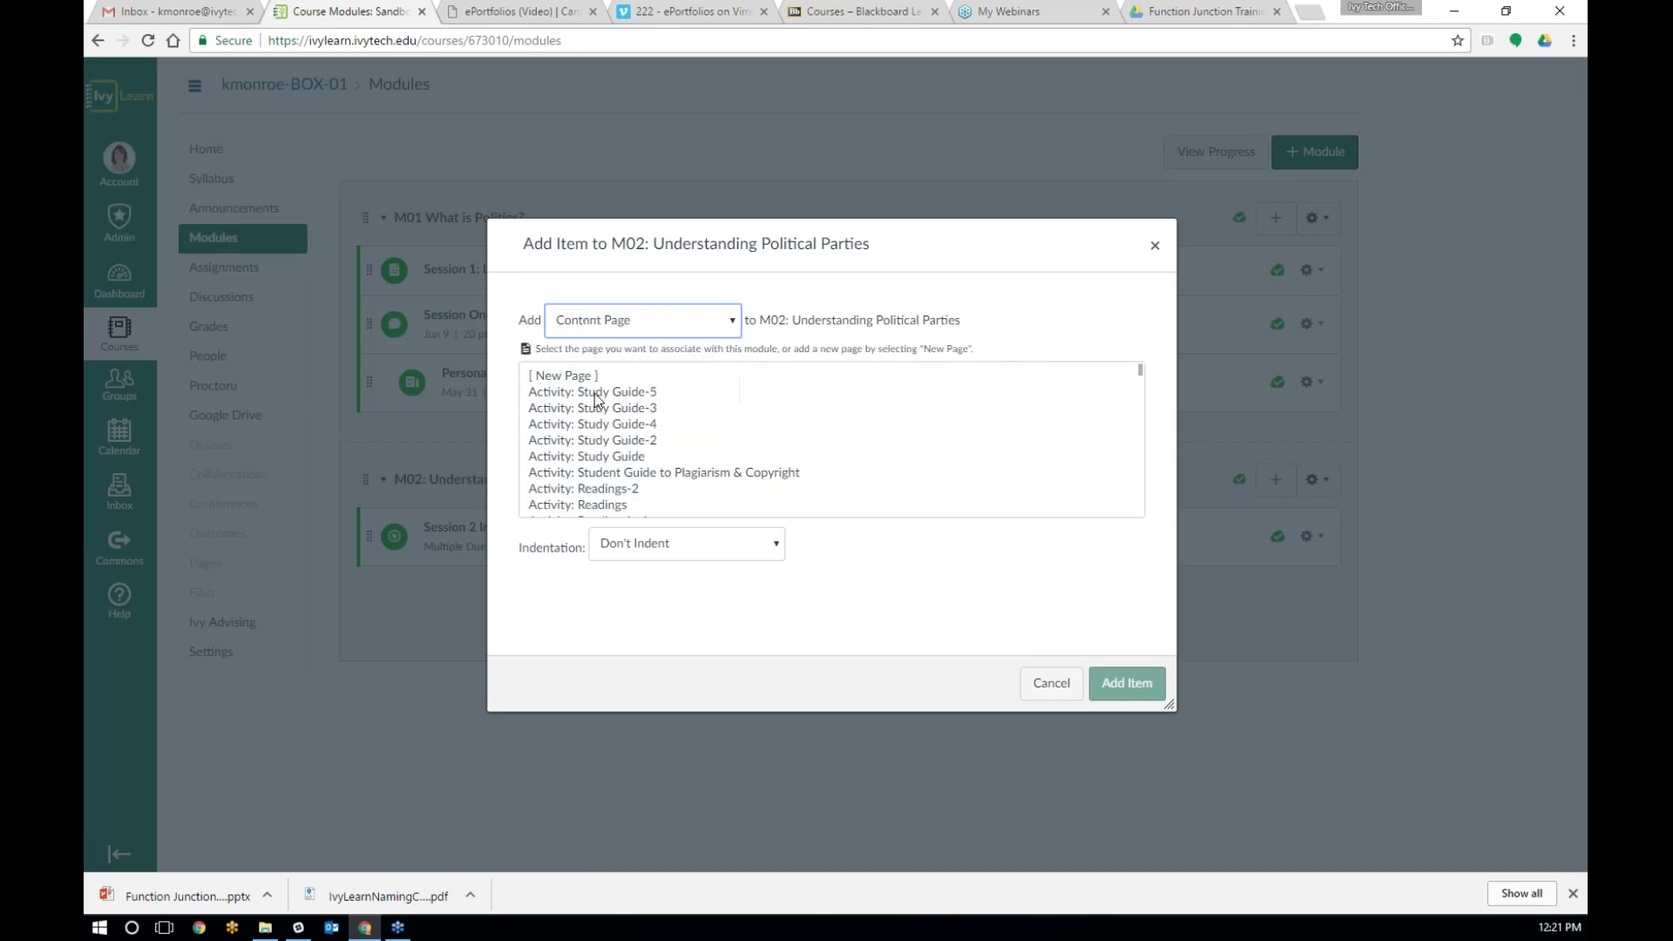
click(591, 383)
click(646, 551)
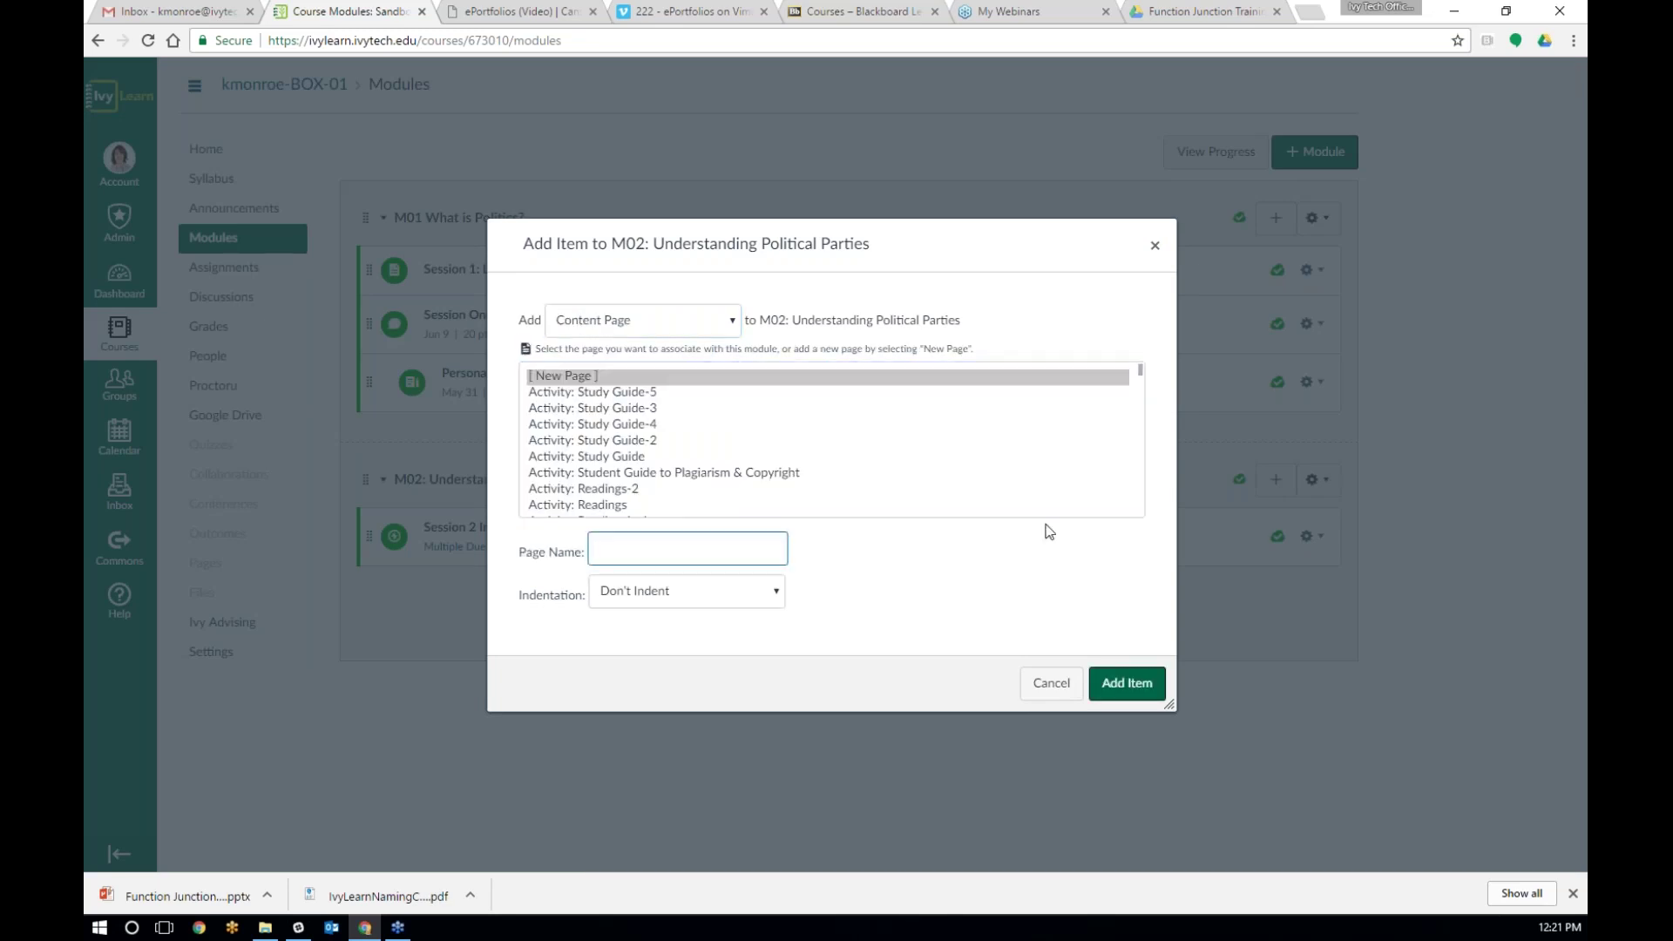
text(M02 )
text(Introduction to P)
text(olitica)
text(l Parties)
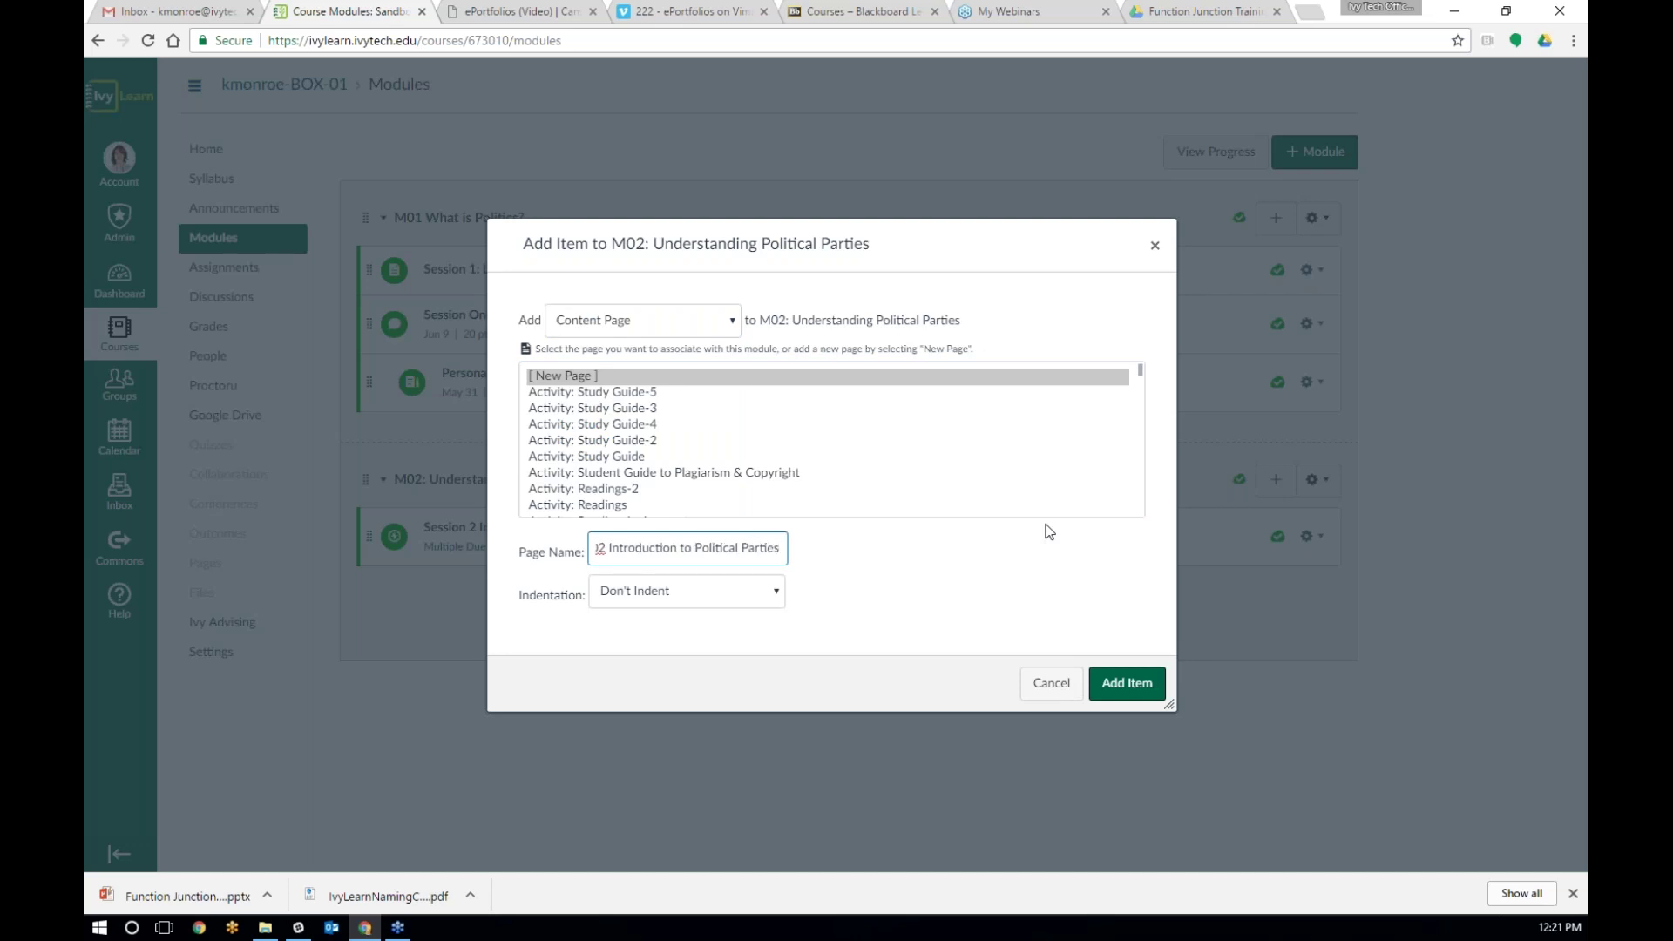
click(1128, 683)
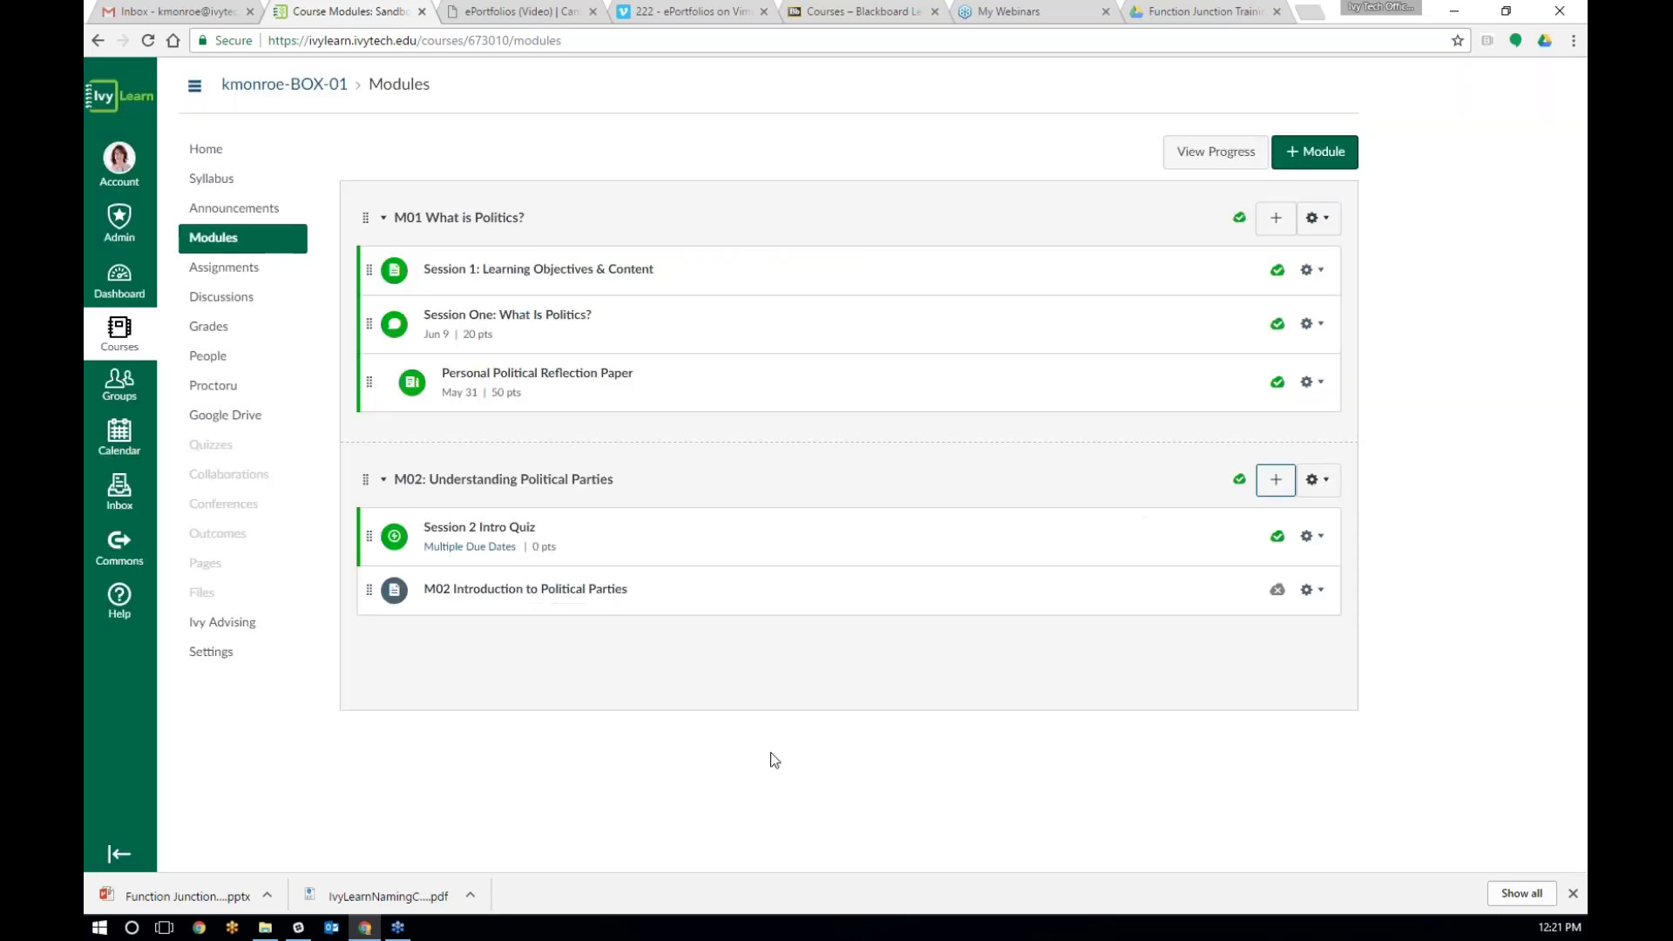
Step: Move the "M02 Introduction to Political Parties" page above "Session 2 Intro Quiz" and open it for editing
drag(370, 589, 369, 529)
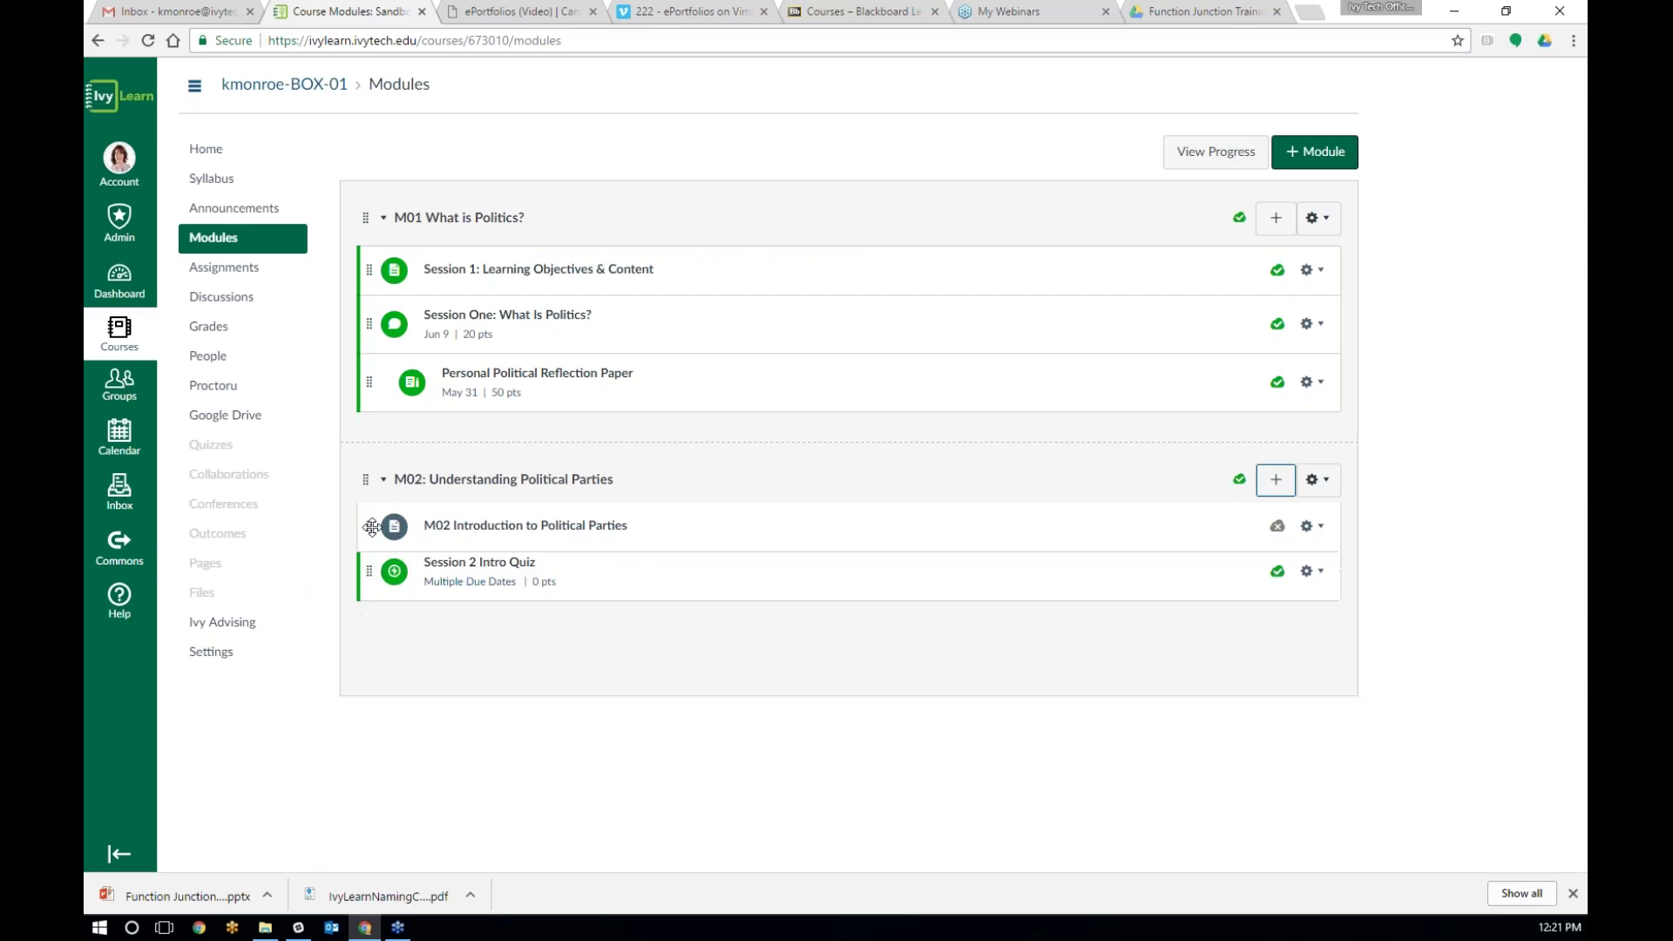
click(535, 535)
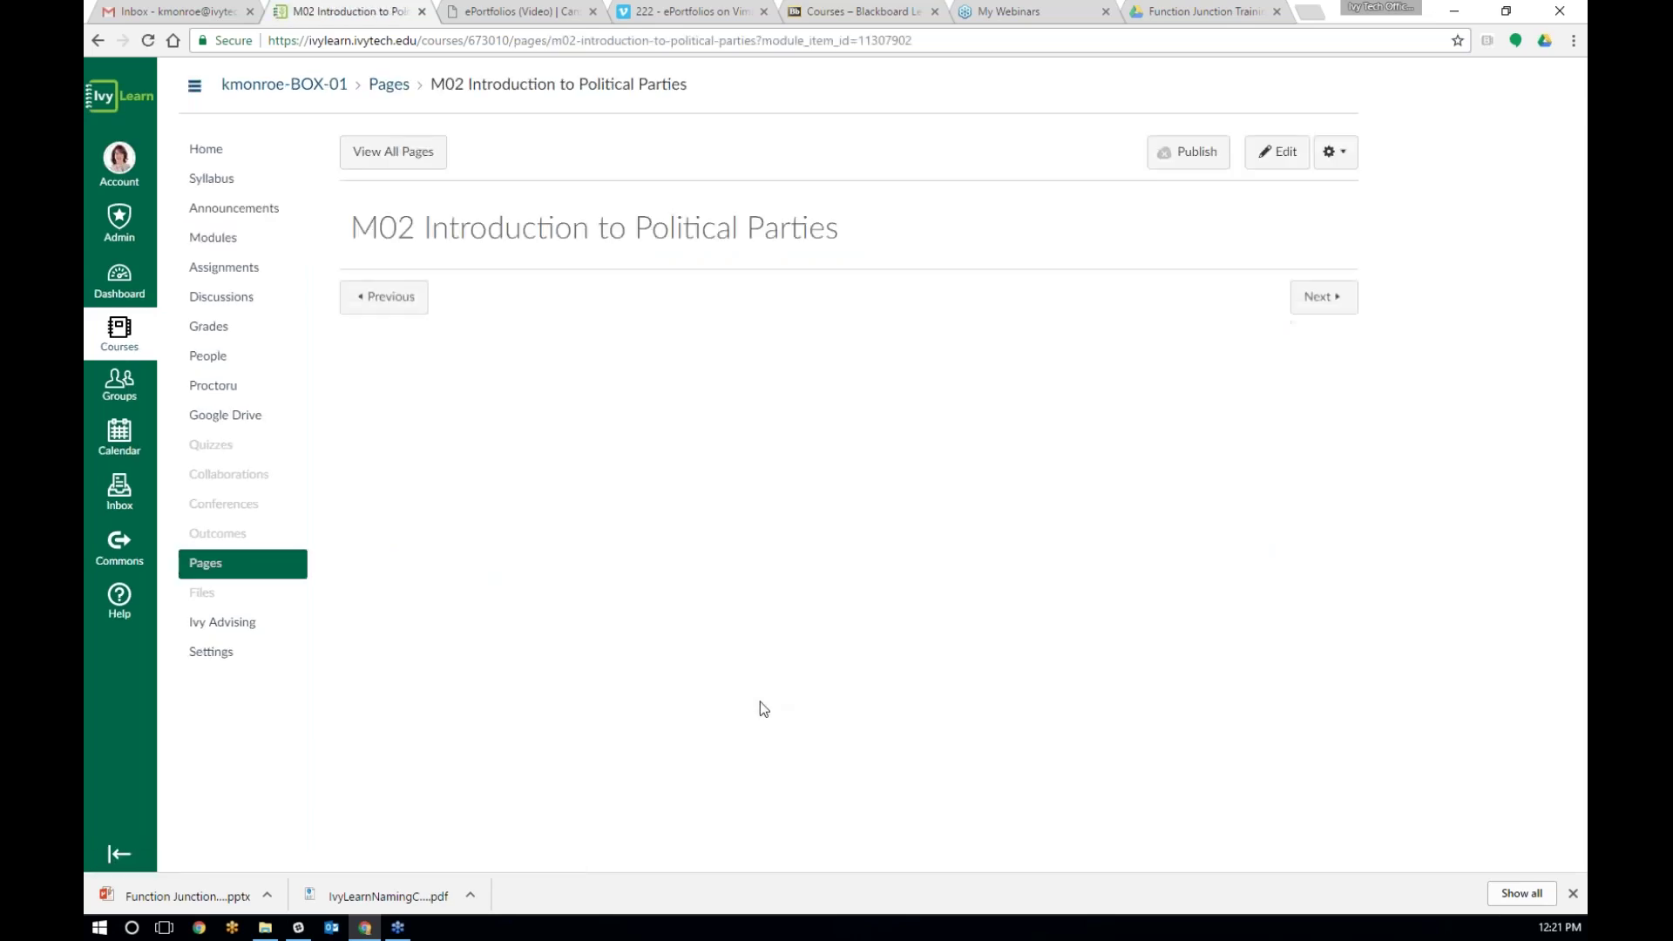
click(1291, 167)
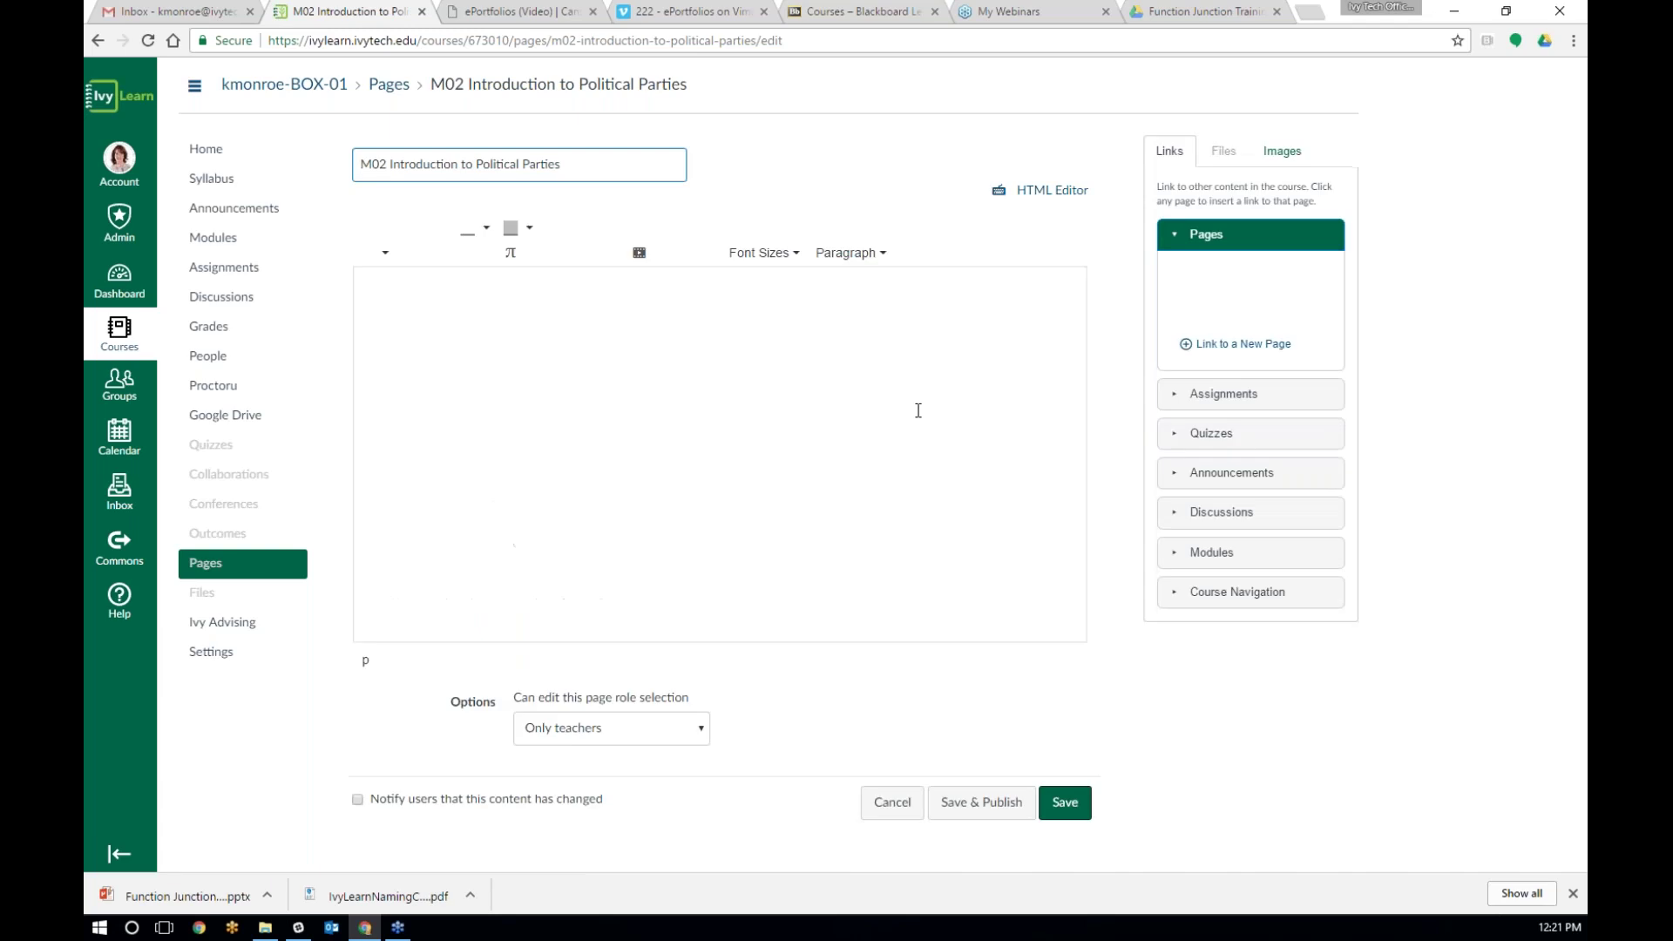
Step: Open the image embedding dialog for the page body, and search Google Images for "Images political parties" in a new browser tab
click(505, 303)
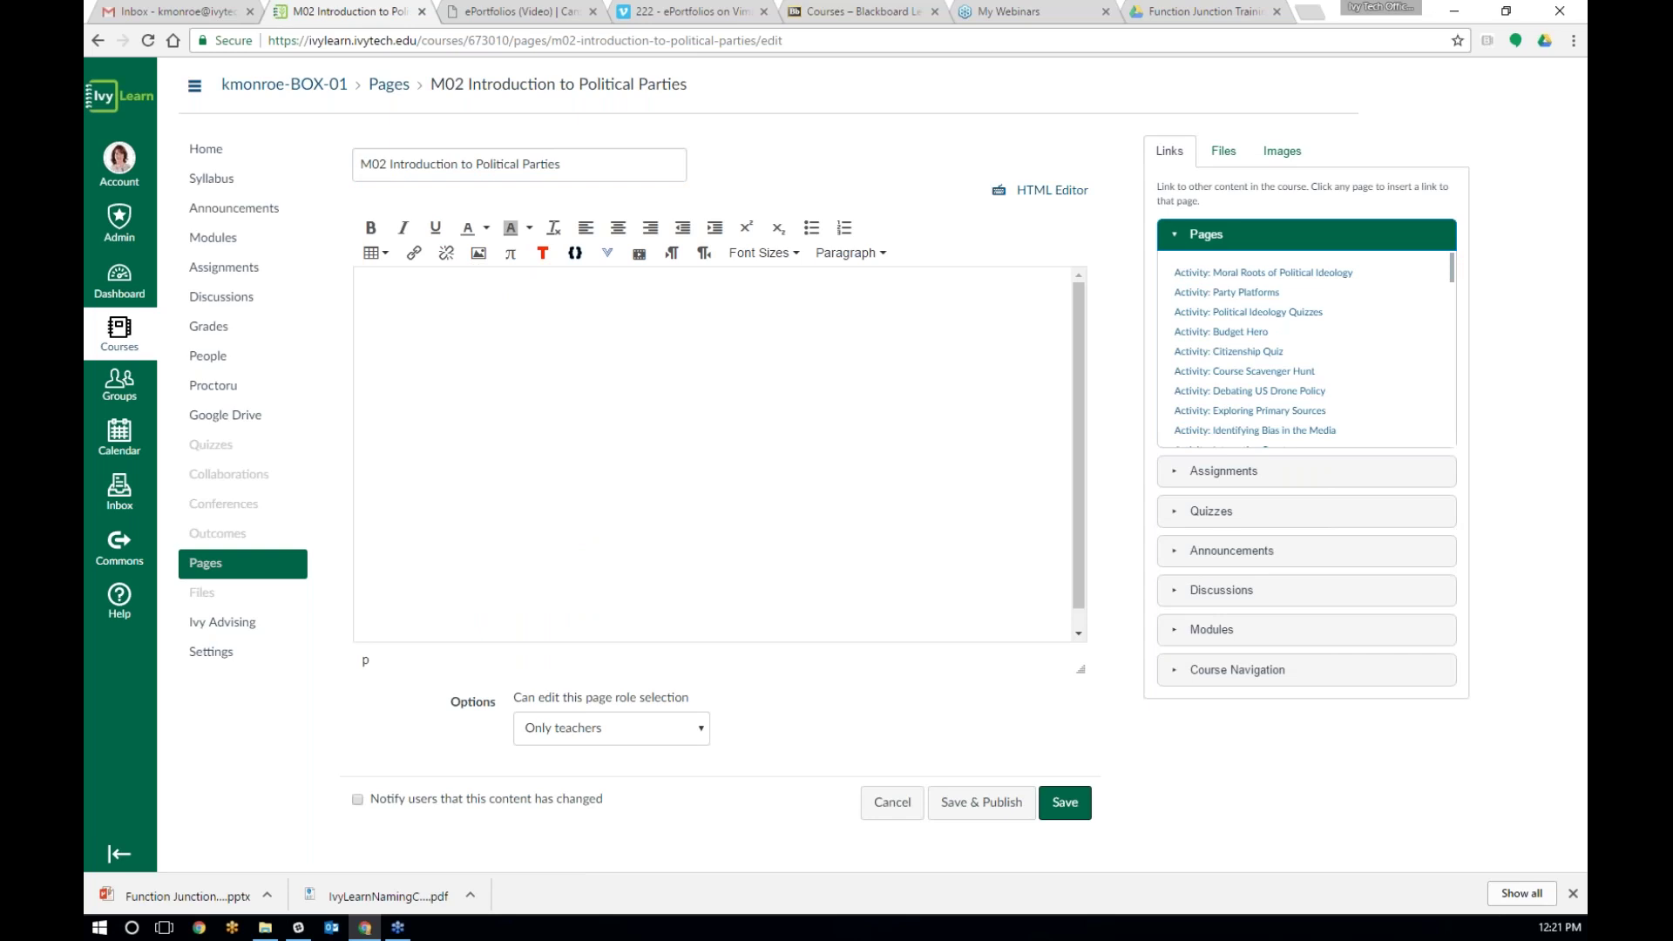
click(479, 255)
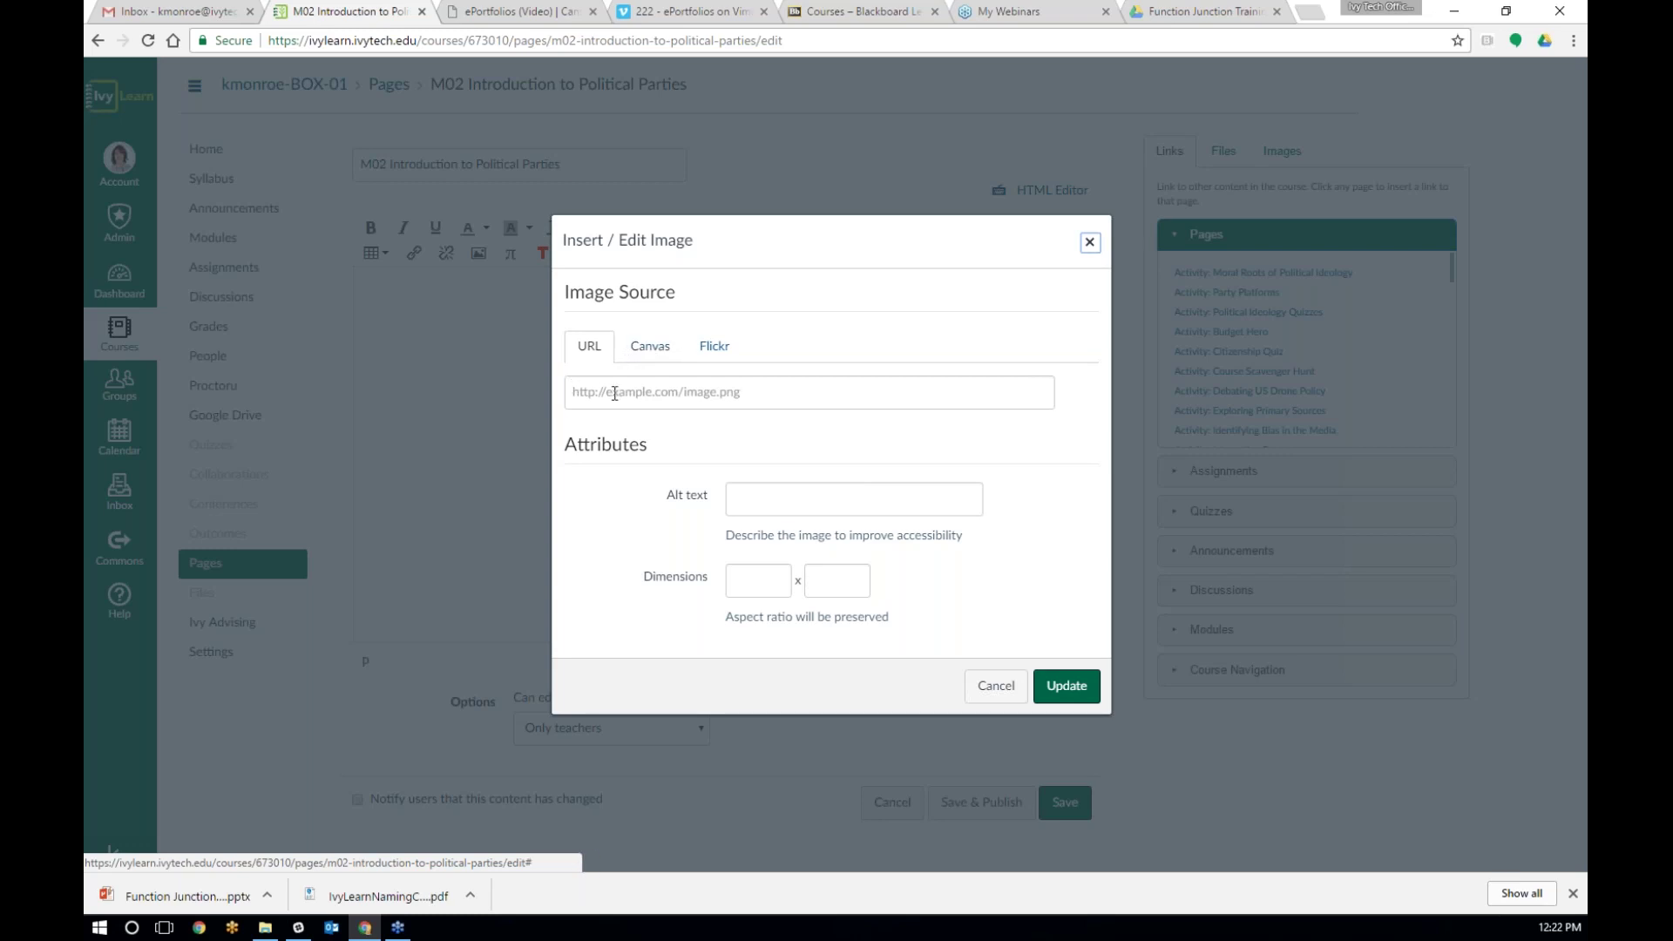
click(1309, 14)
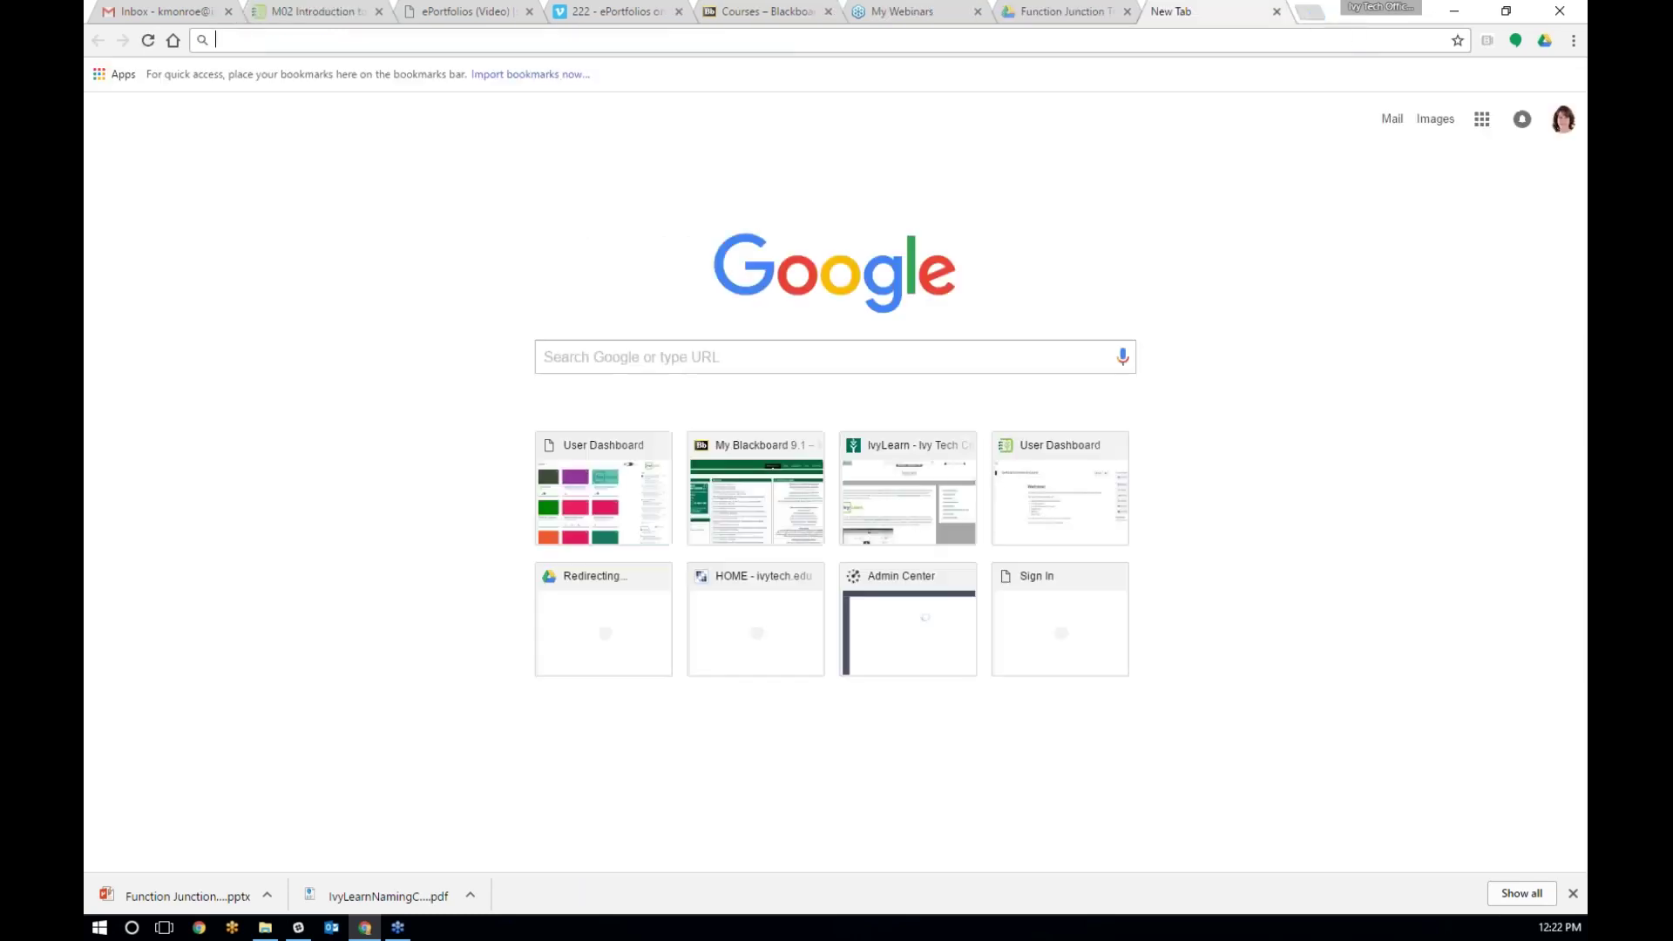
text(Imag)
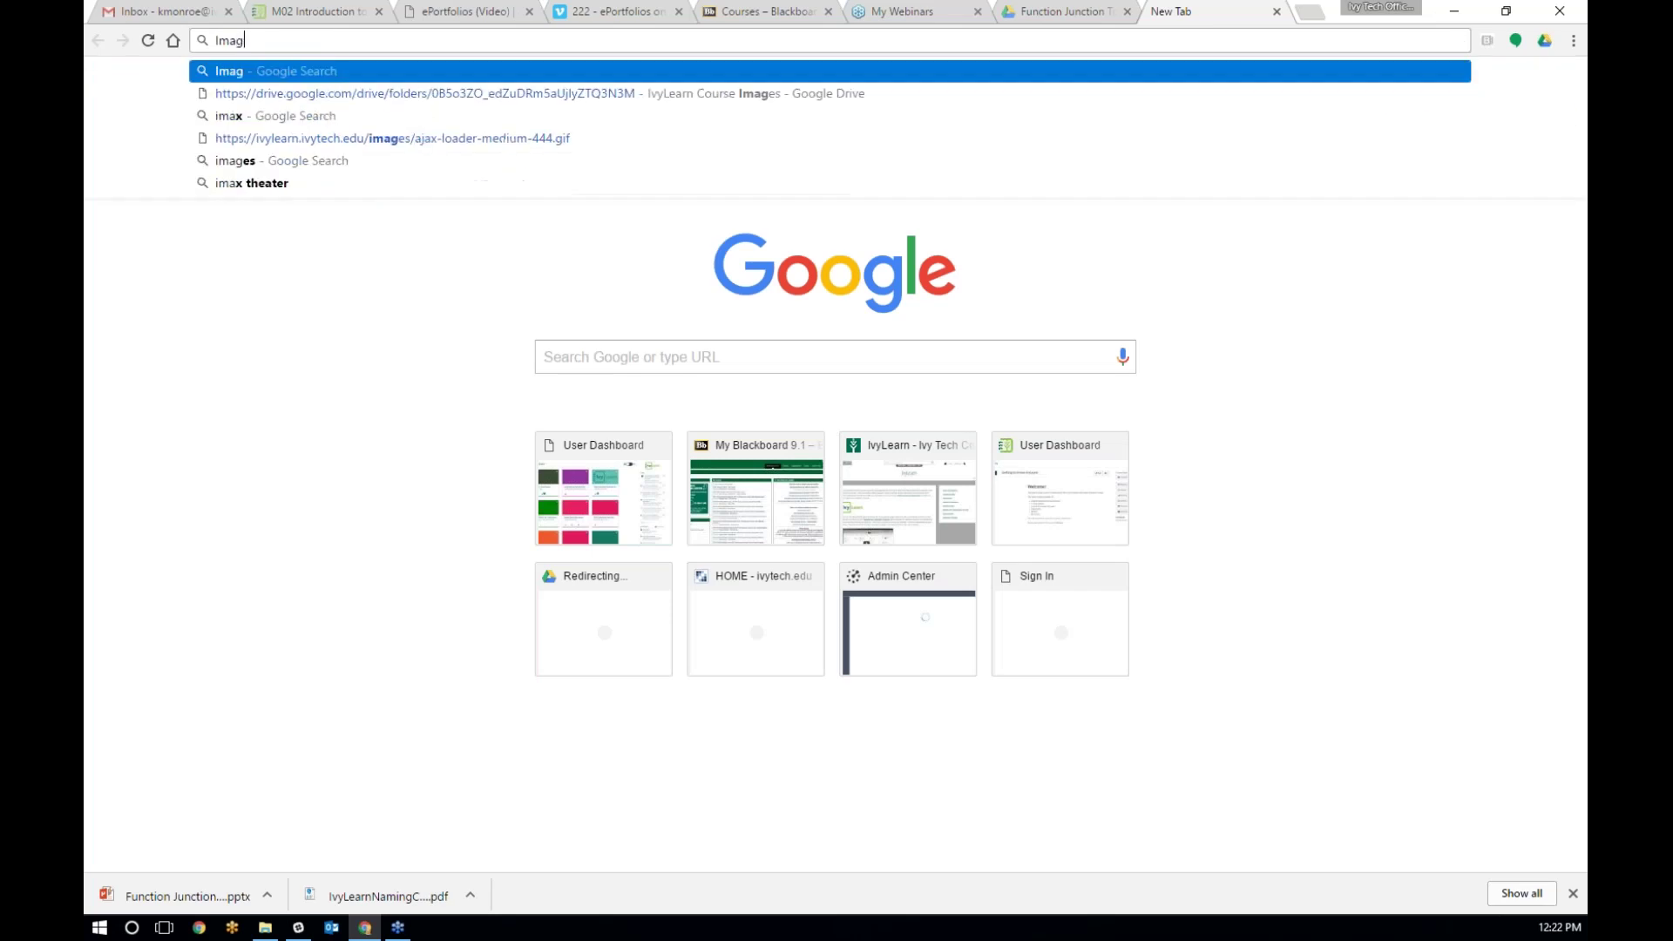
text(es political parties)
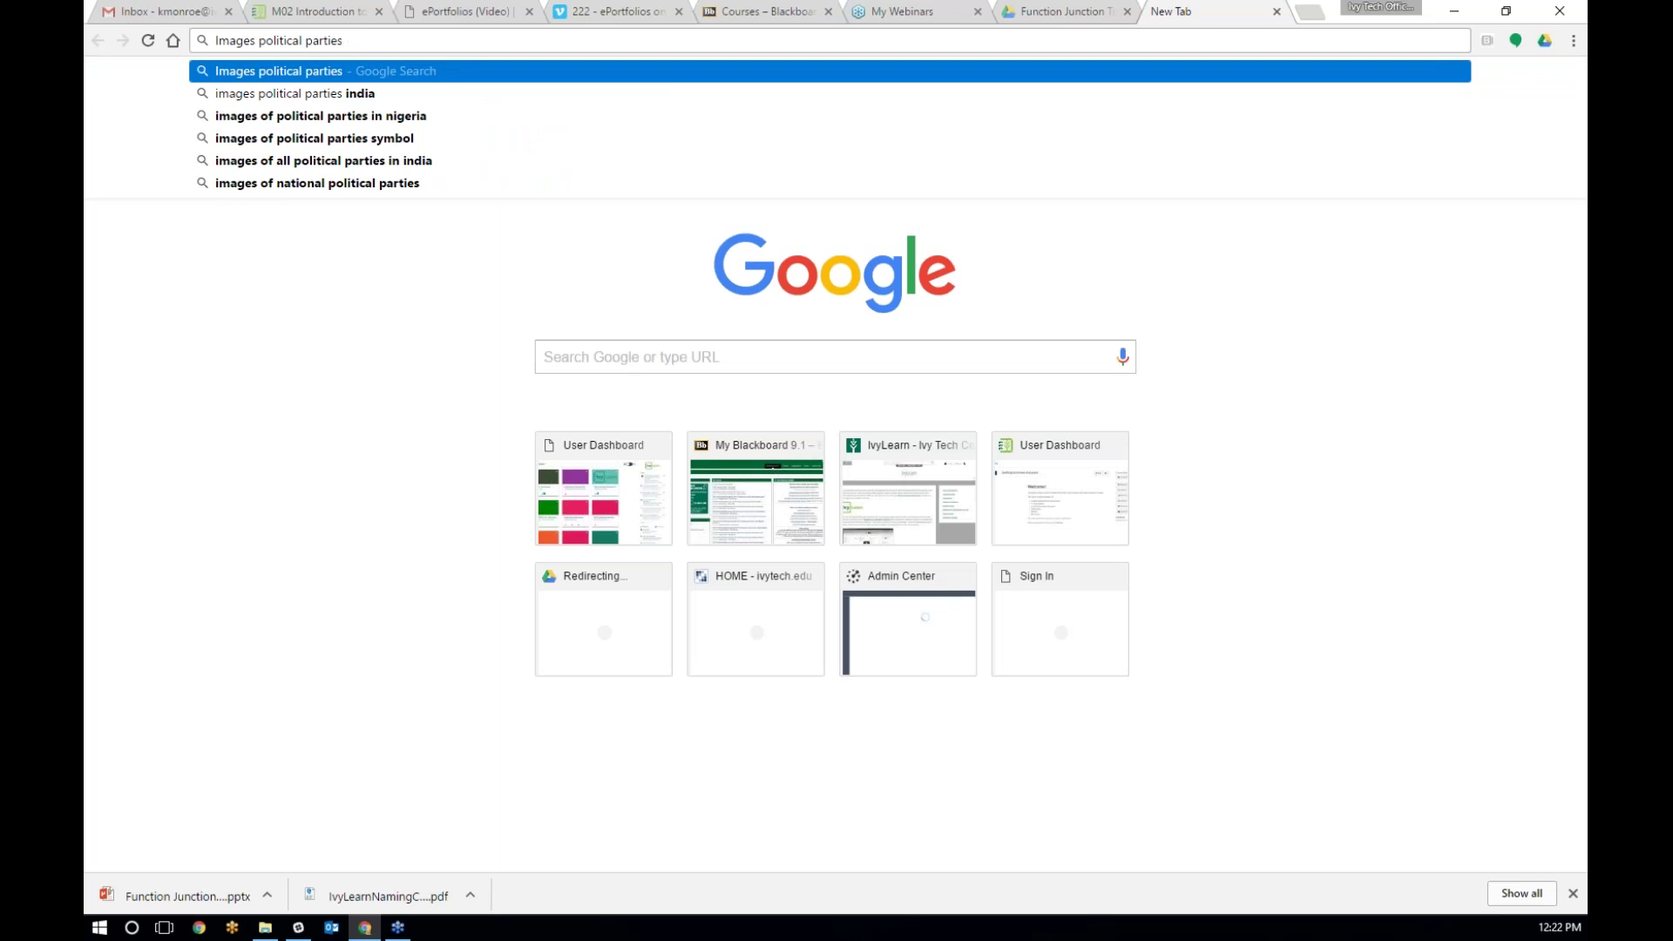
key(Return)
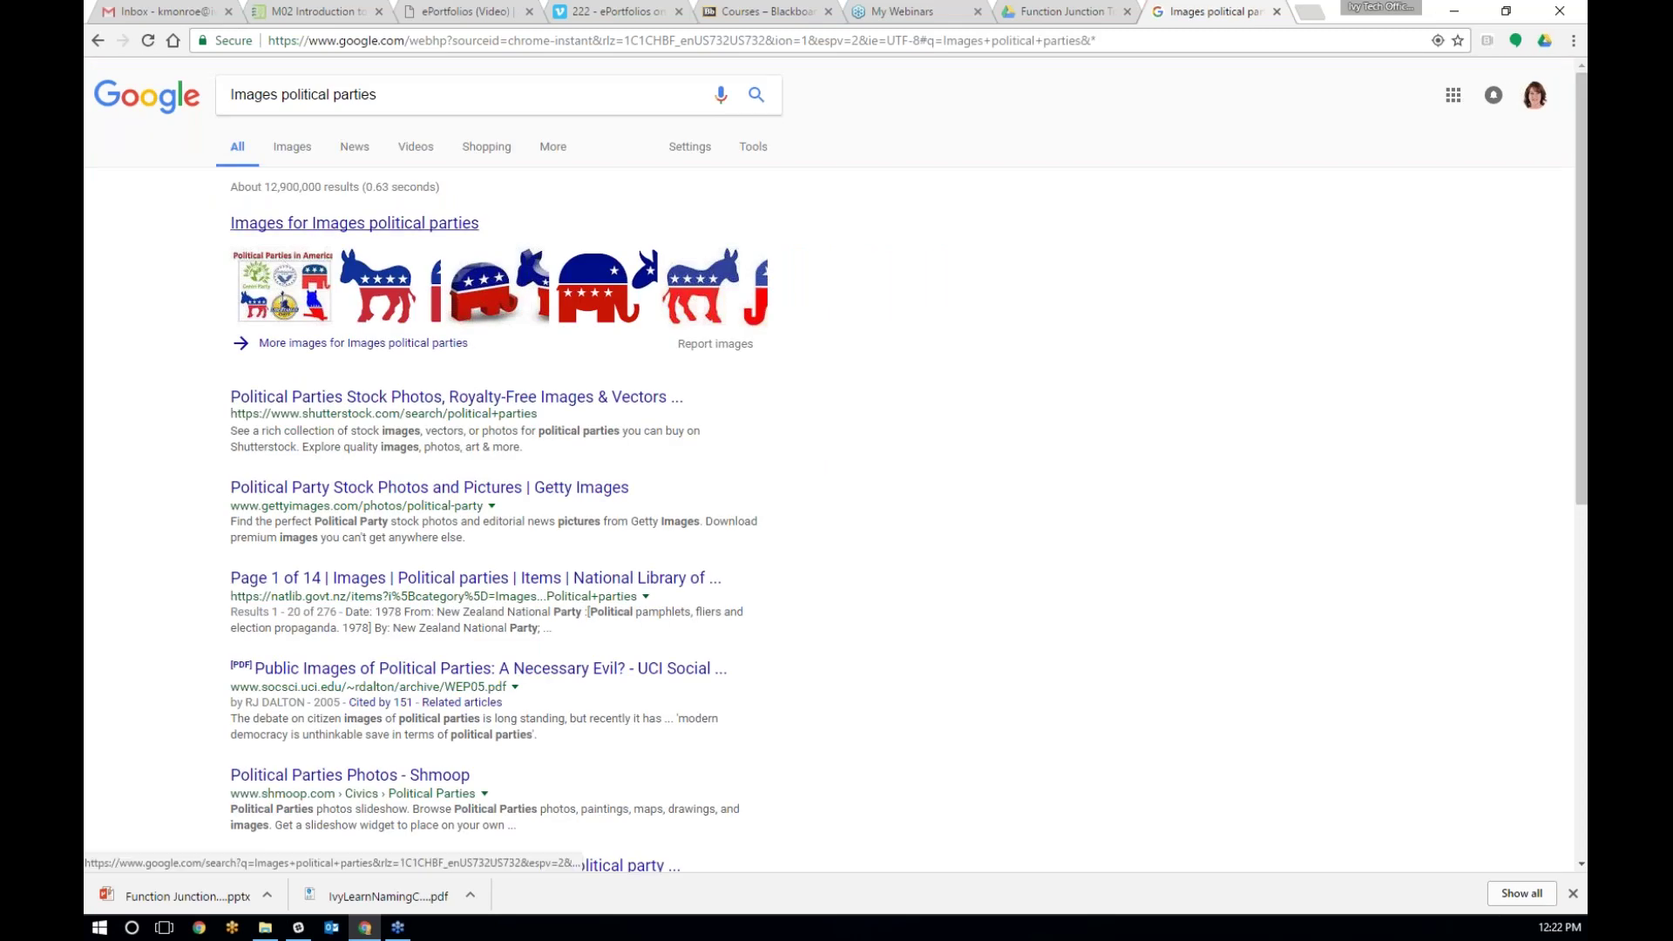
click(326, 228)
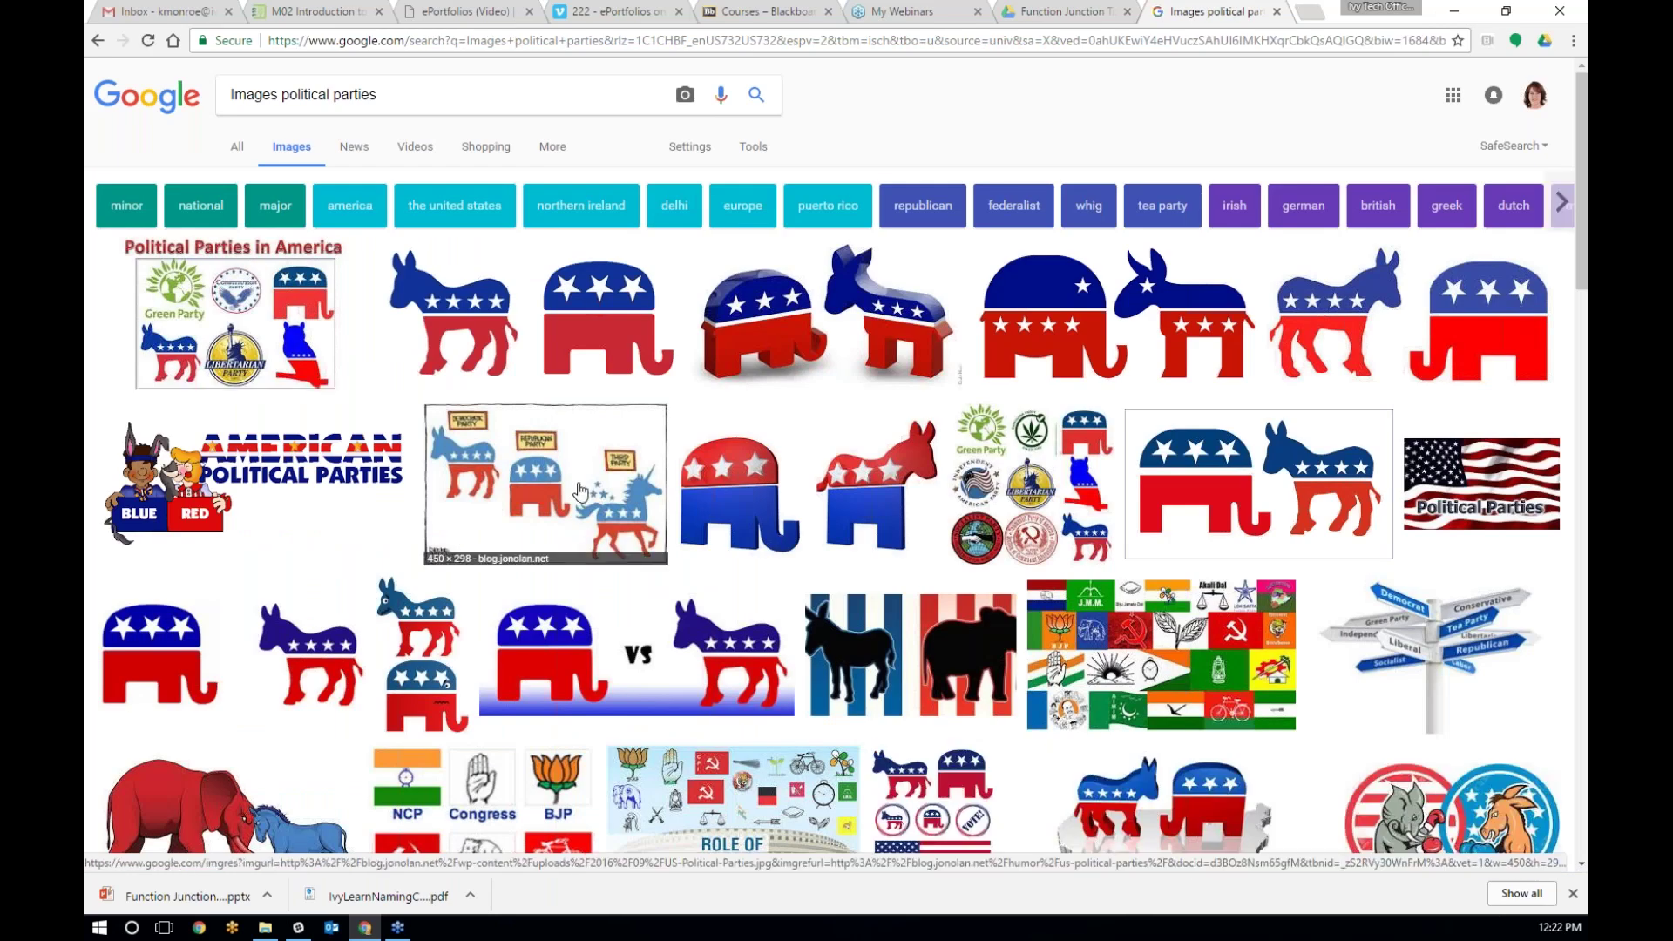
Step: View the "American Political Parties" cartoon on its own in a separate tab and close that tab
right_click(265, 460)
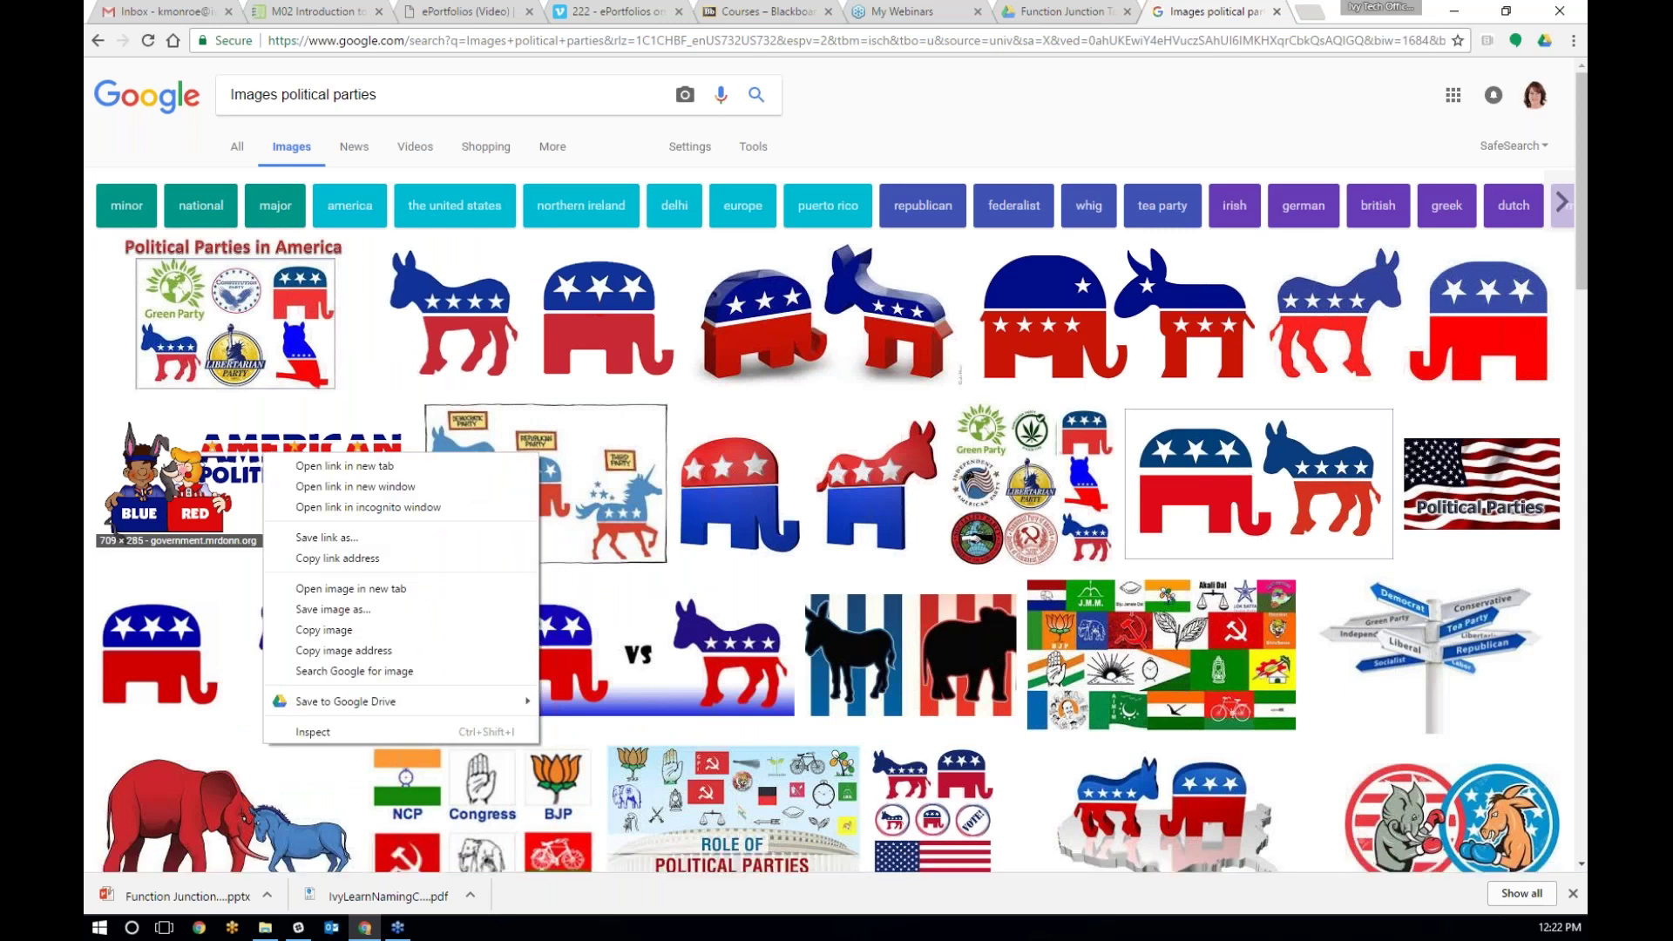
click(312, 590)
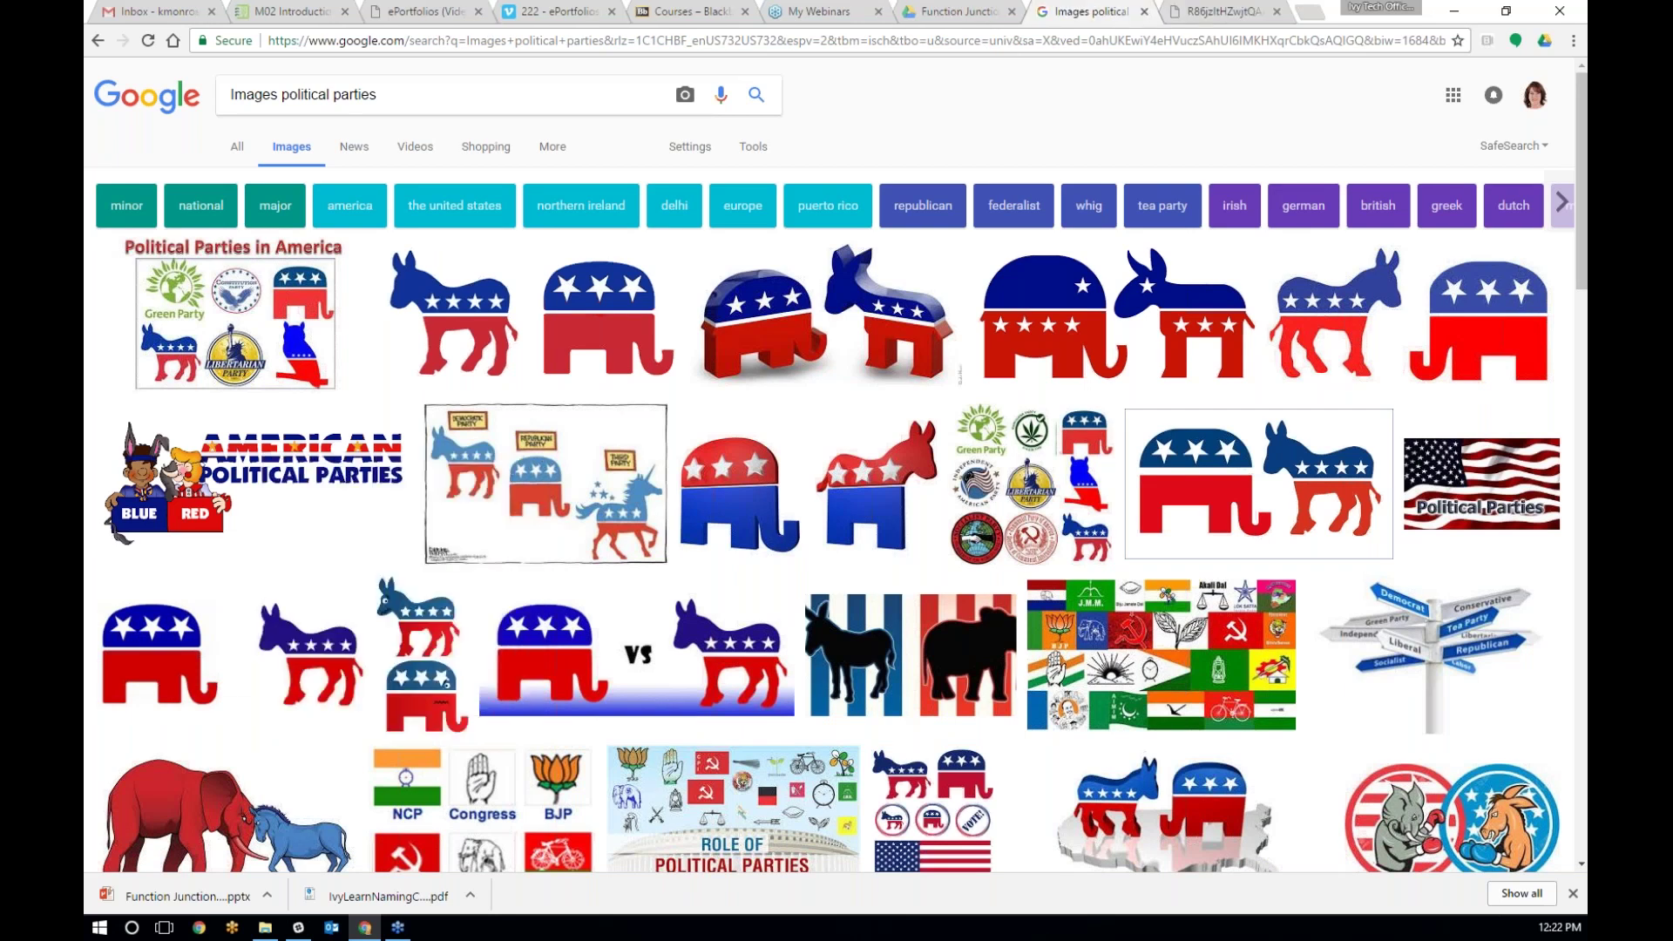
click(1212, 11)
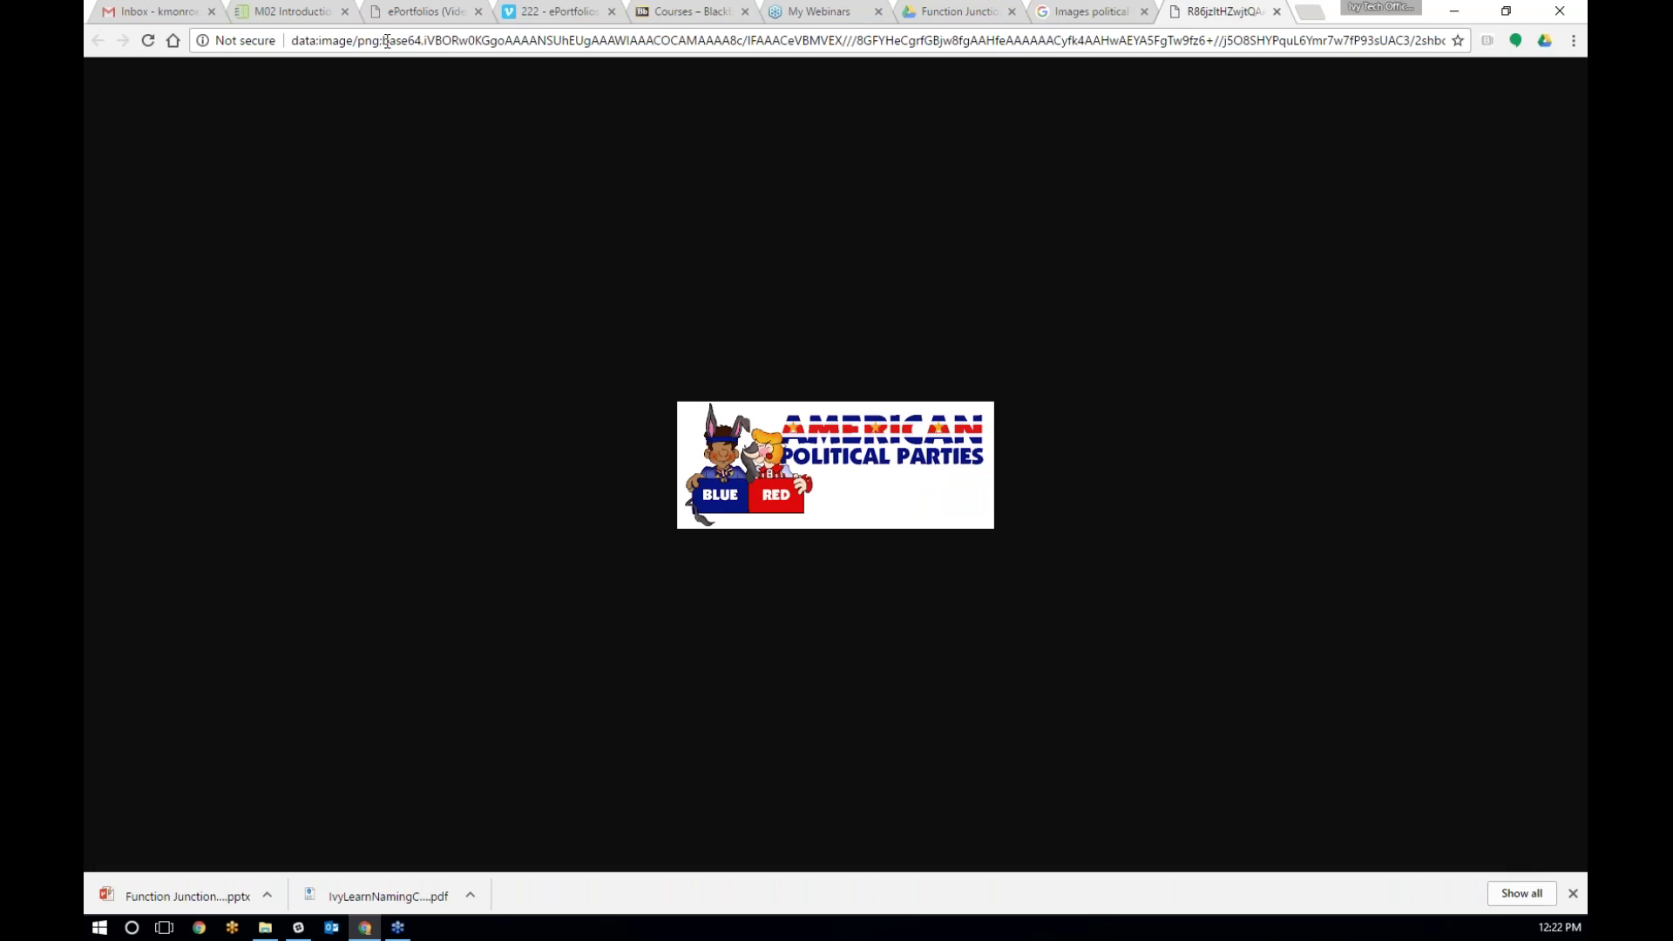
click(1277, 13)
Step: Copy the address of the "American Political Parties" image and embed it by URL in the page
right_click(296, 465)
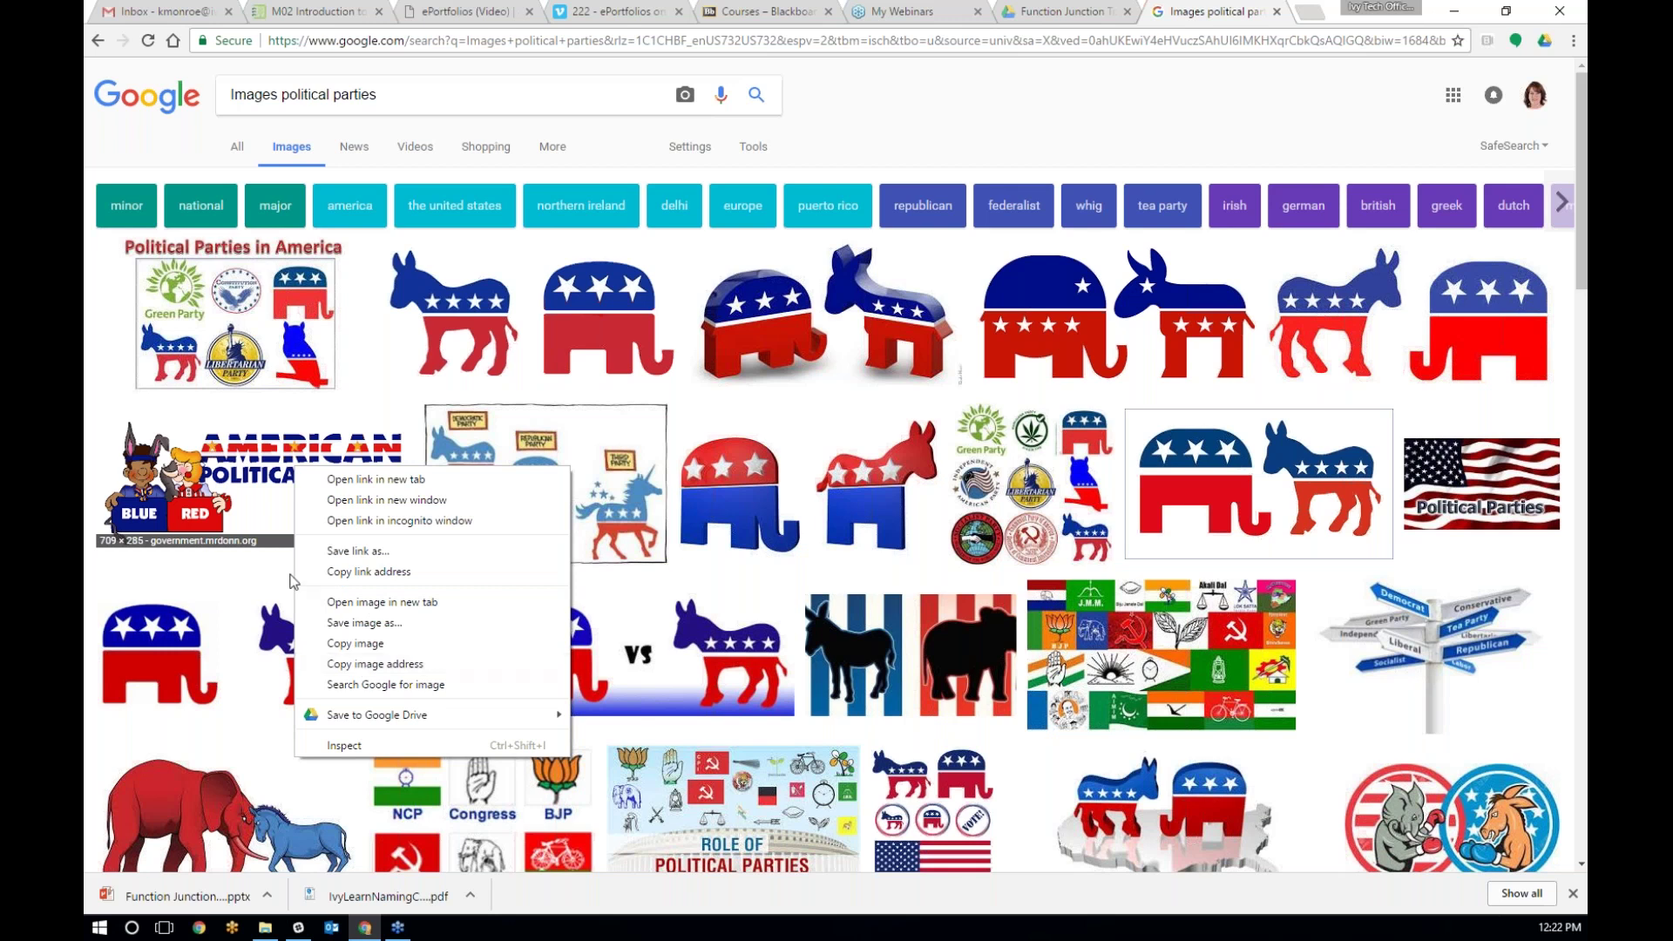
click(390, 668)
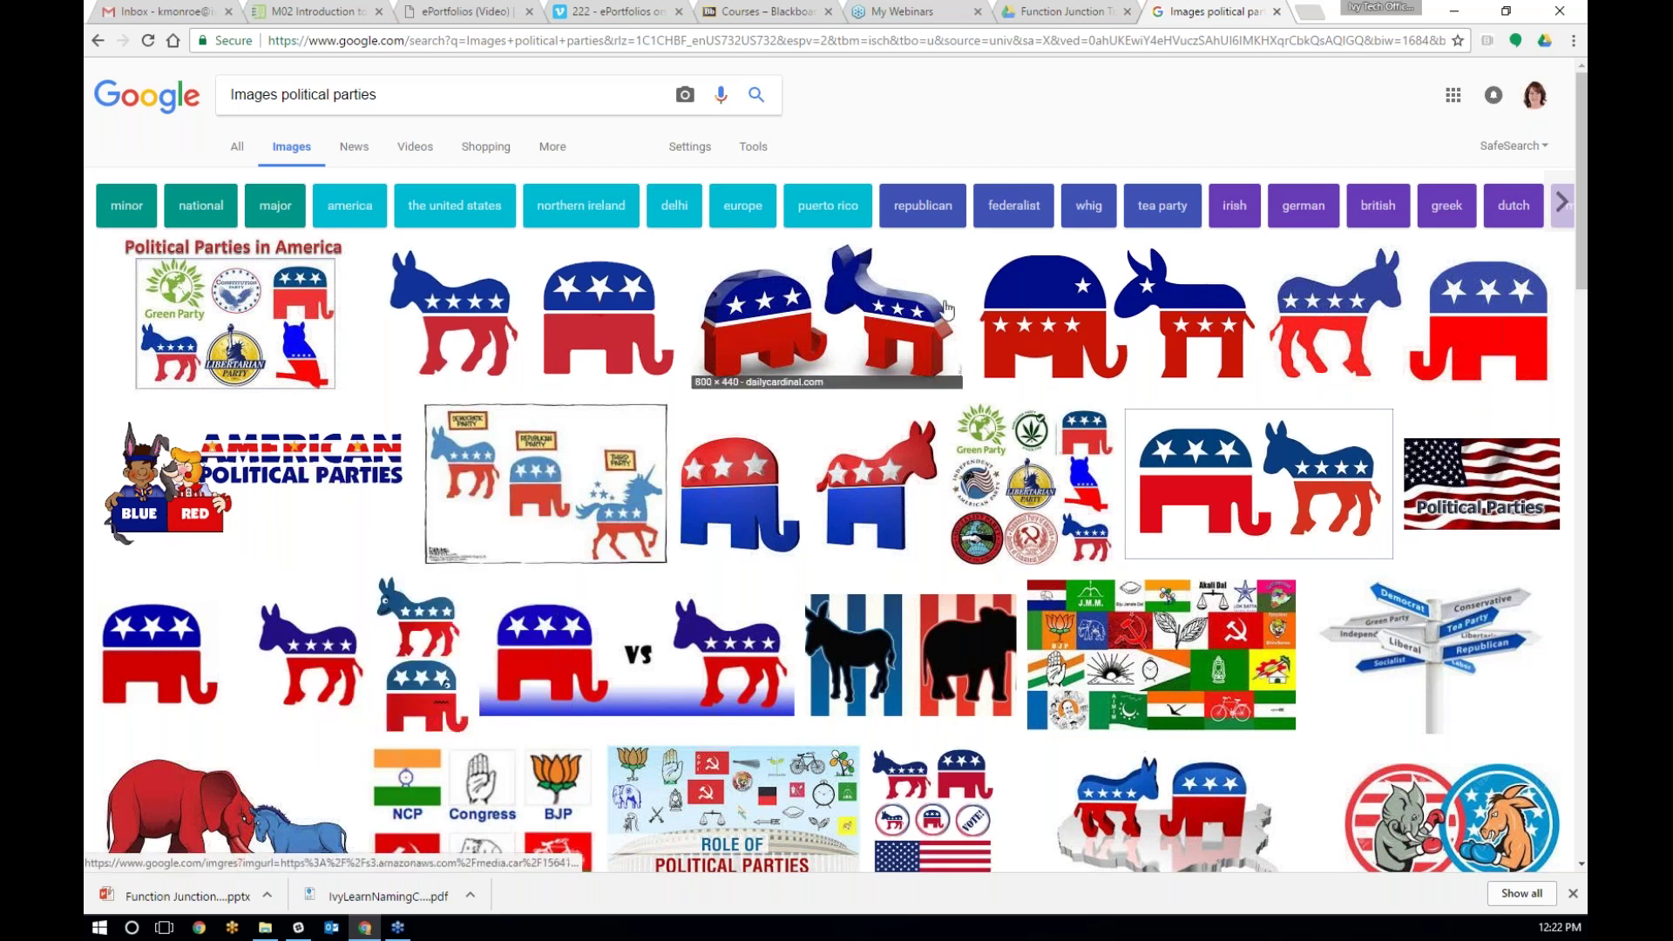
click(314, 10)
click(671, 393)
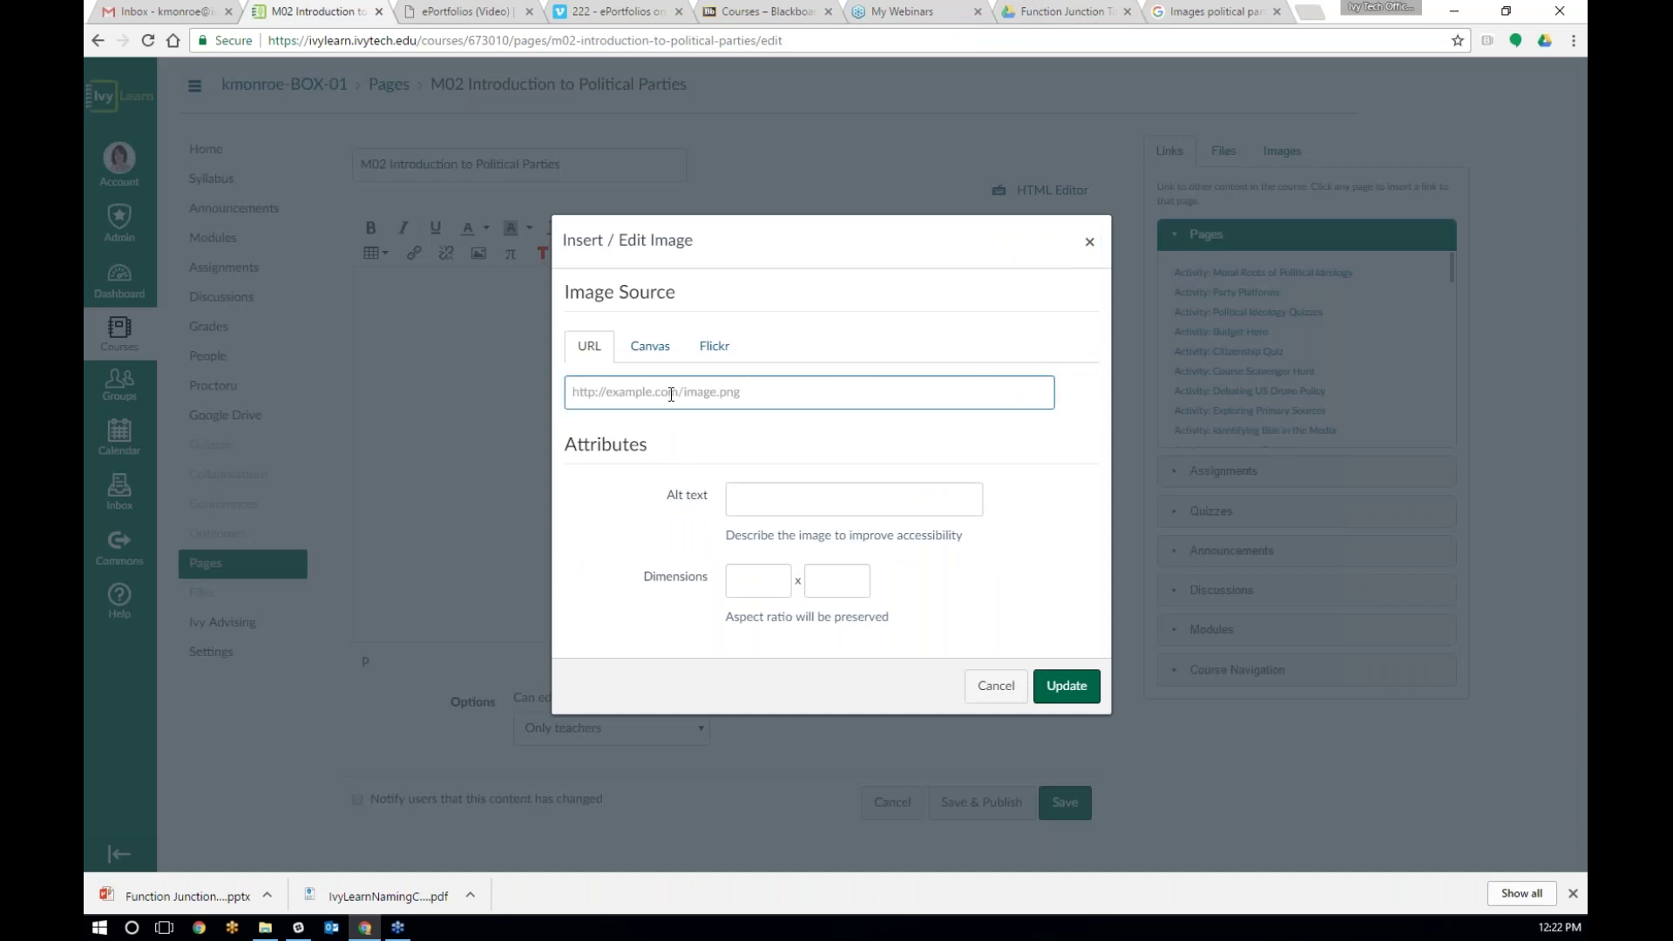
key(ctrl+v)
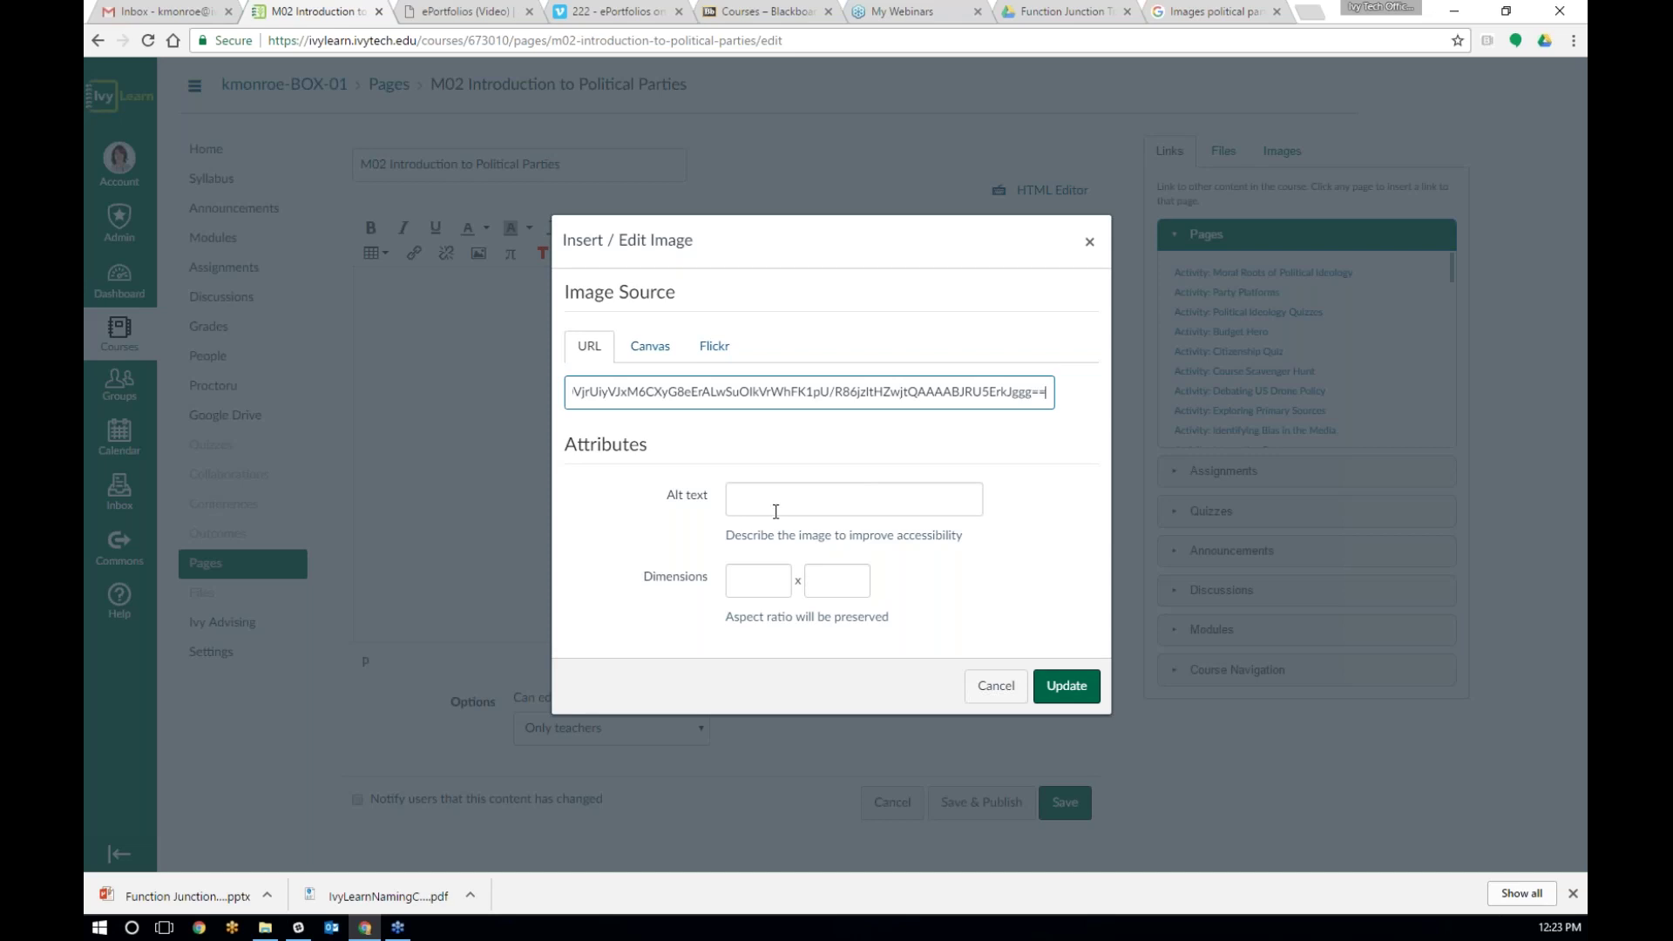
click(1065, 685)
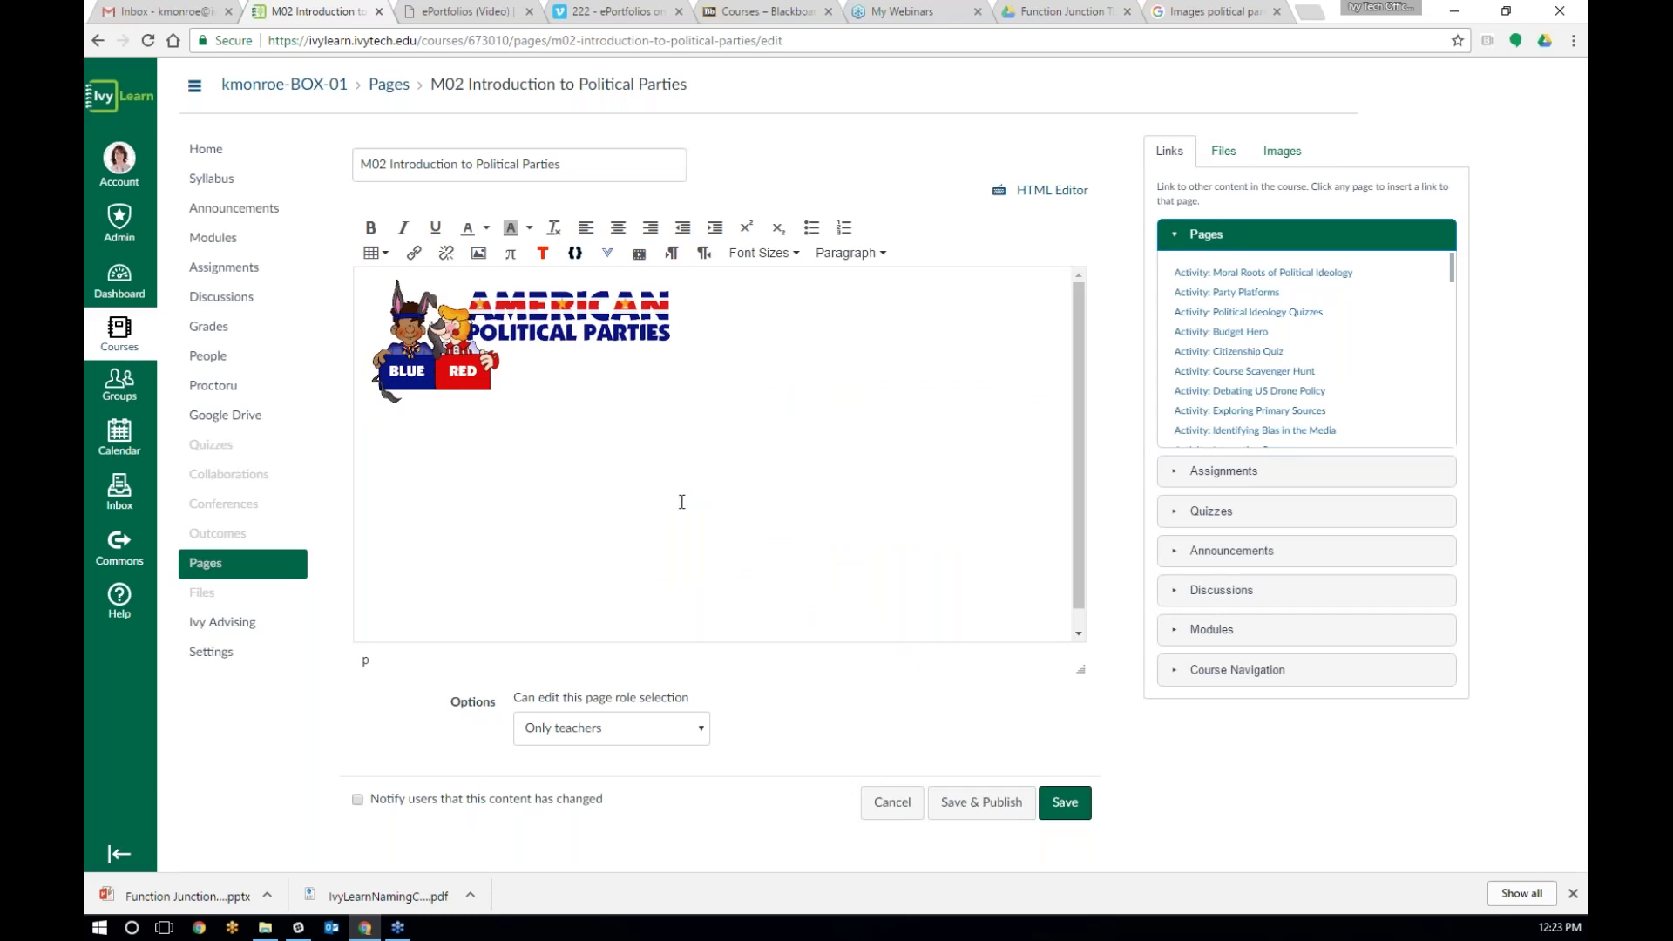
Step: Give the embedded image the alt text "Image depicting American Political Parties"
right_click(561, 338)
click(576, 534)
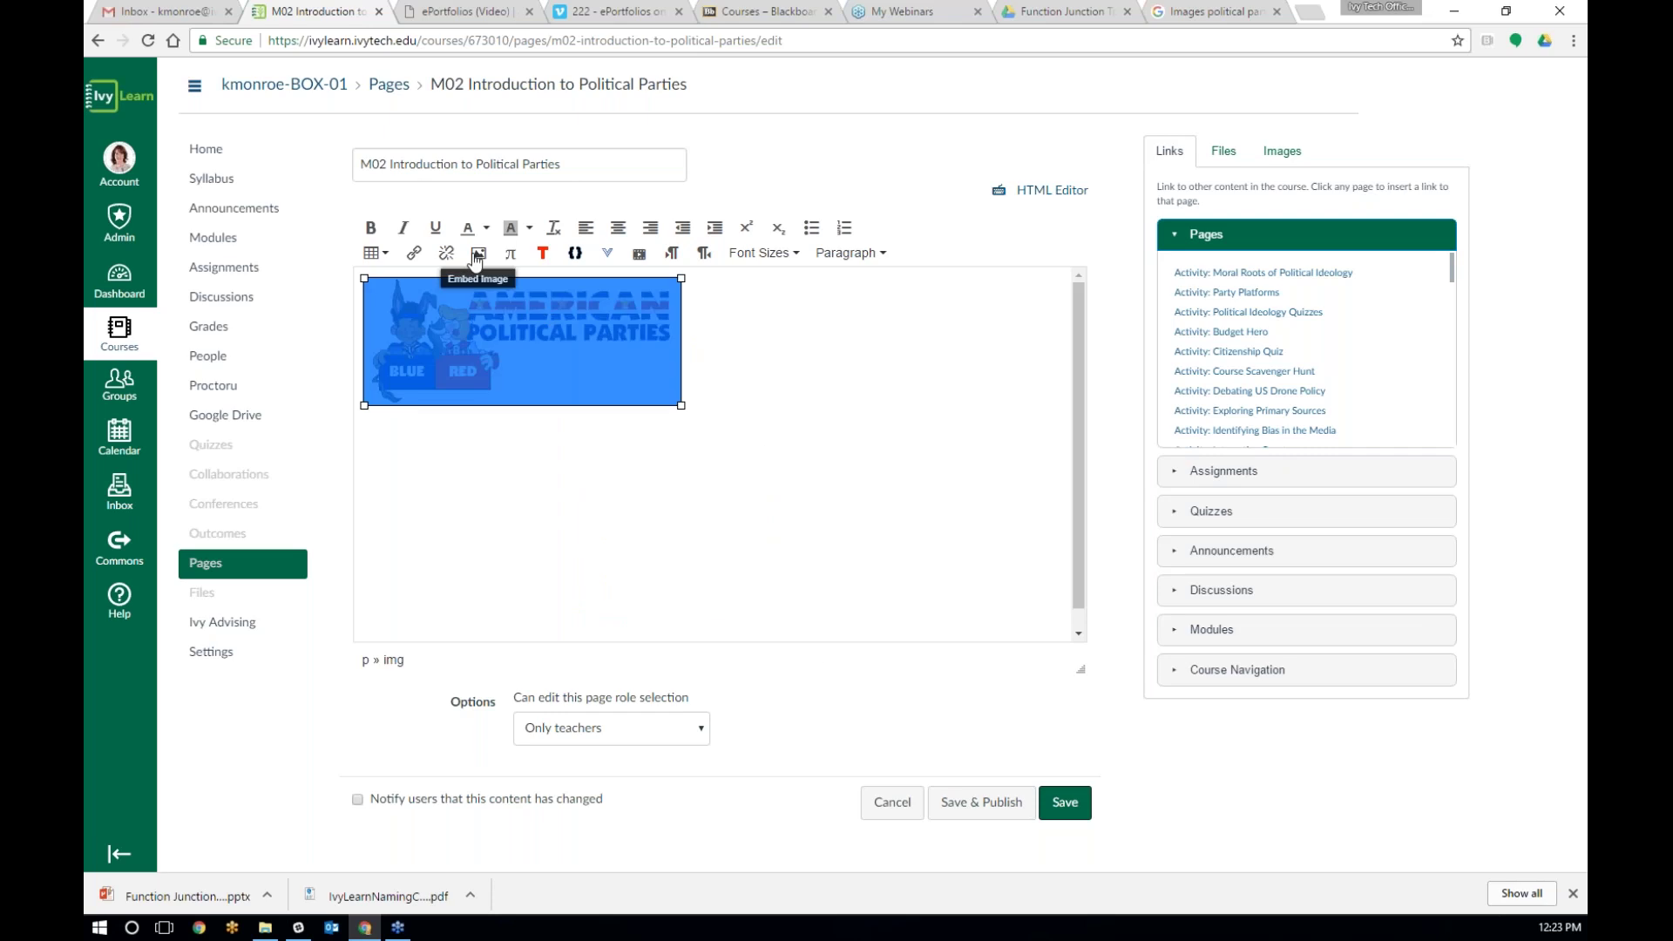
click(477, 253)
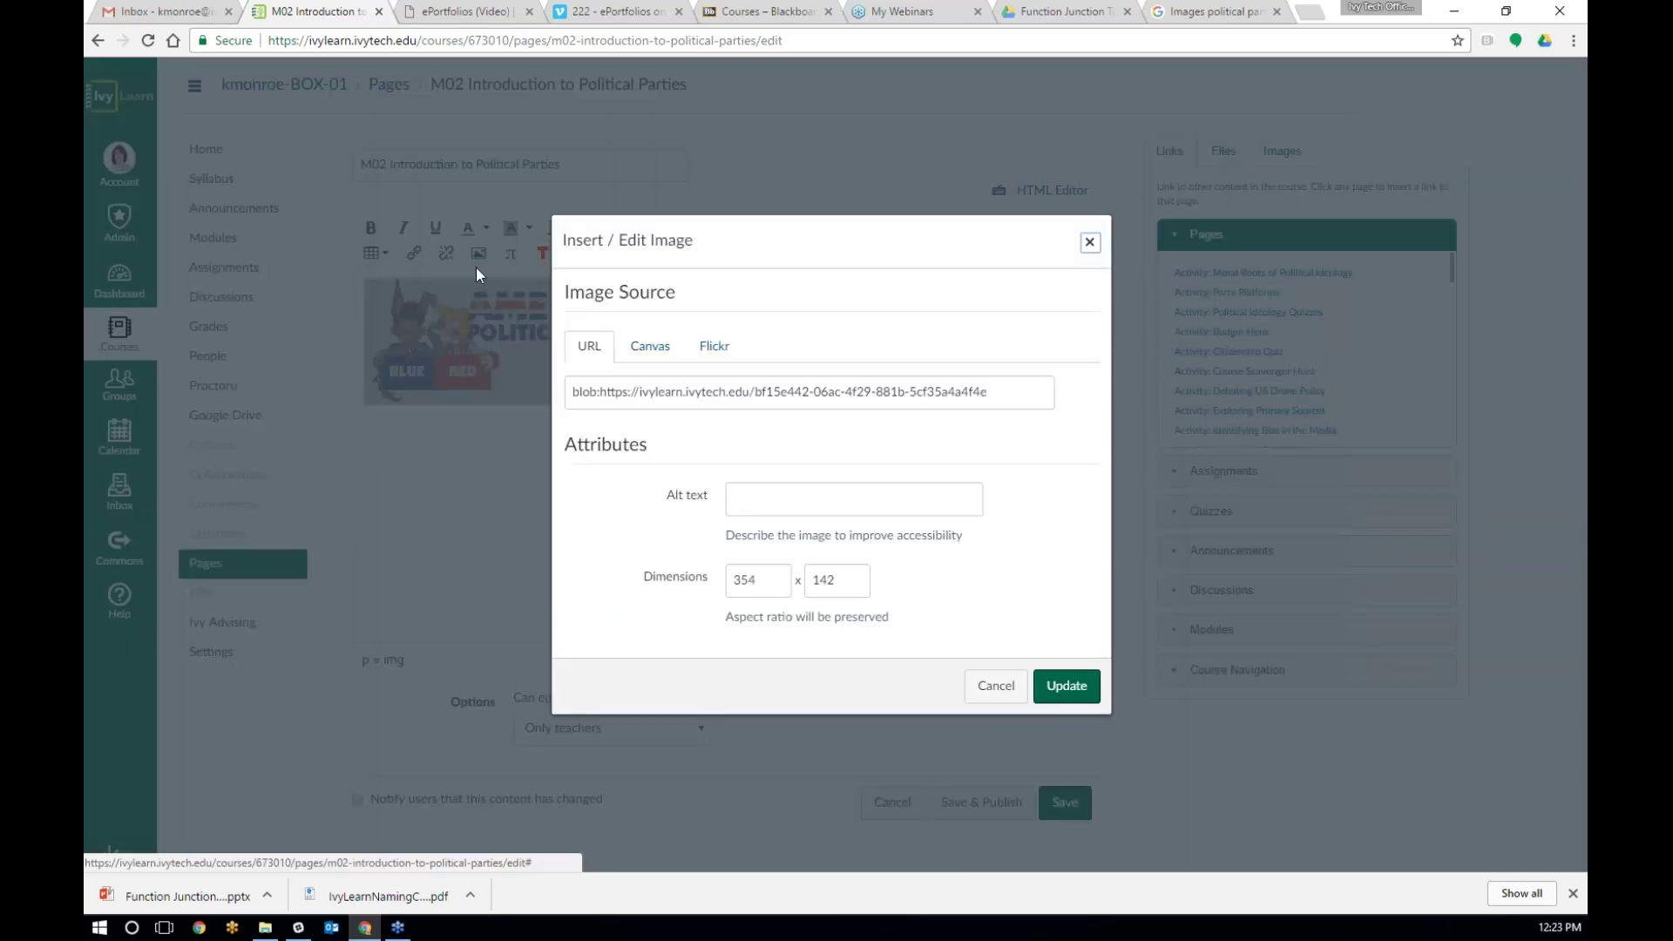
click(779, 498)
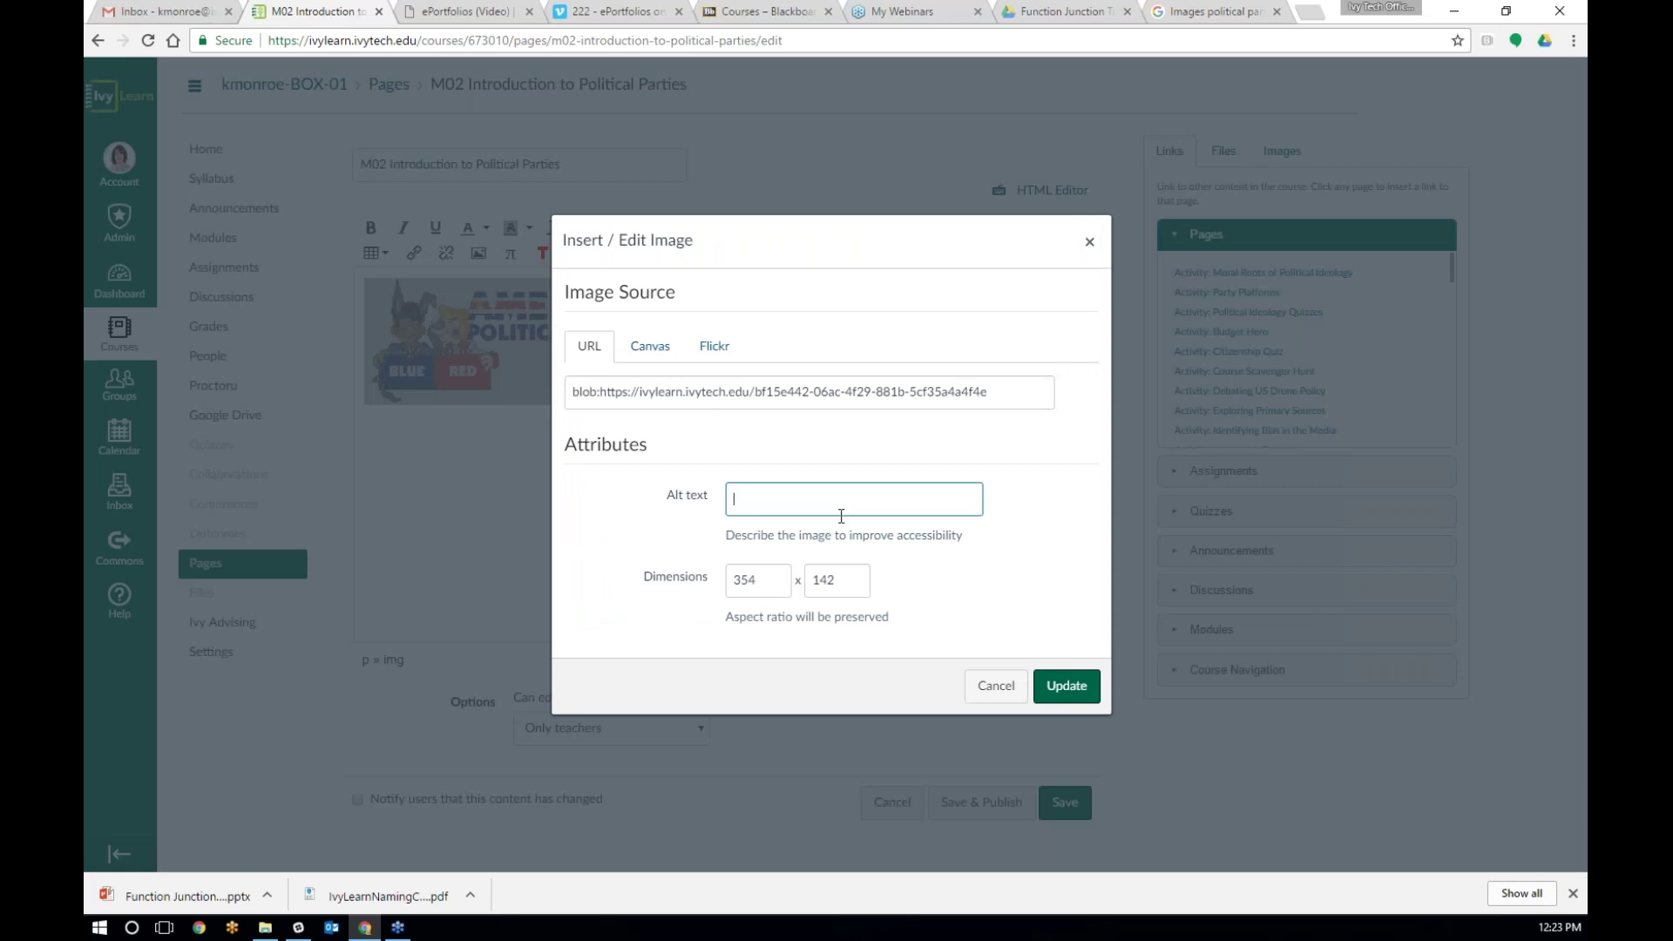
text(Image depicting American Pol)
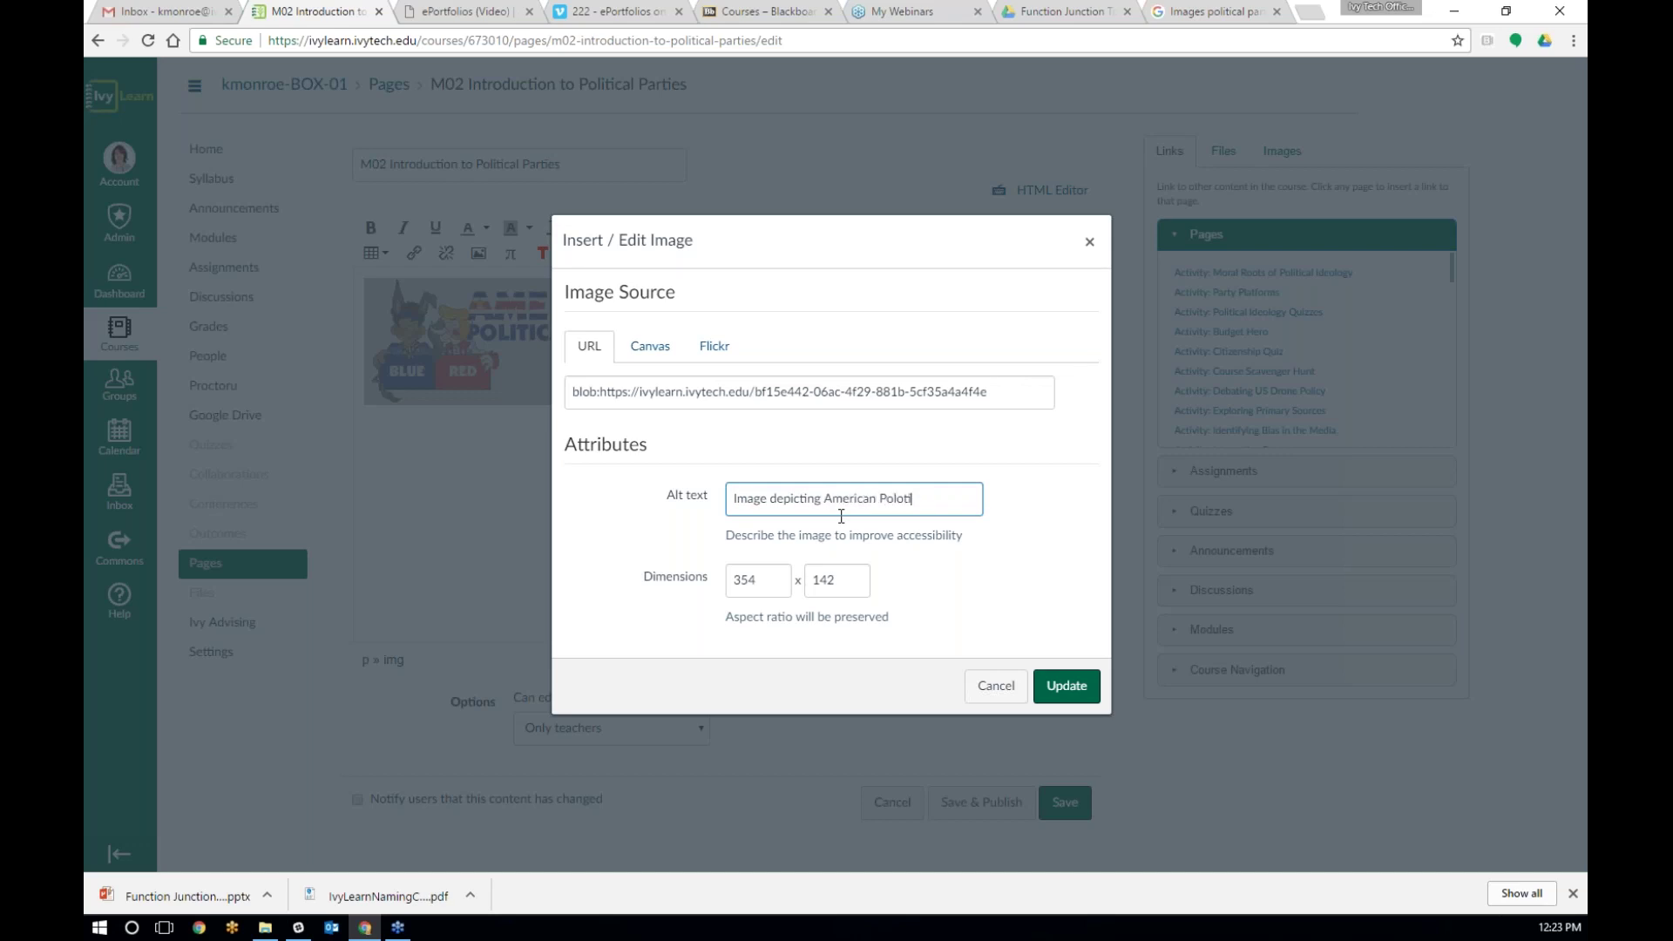
text(itical Parties)
click(1065, 678)
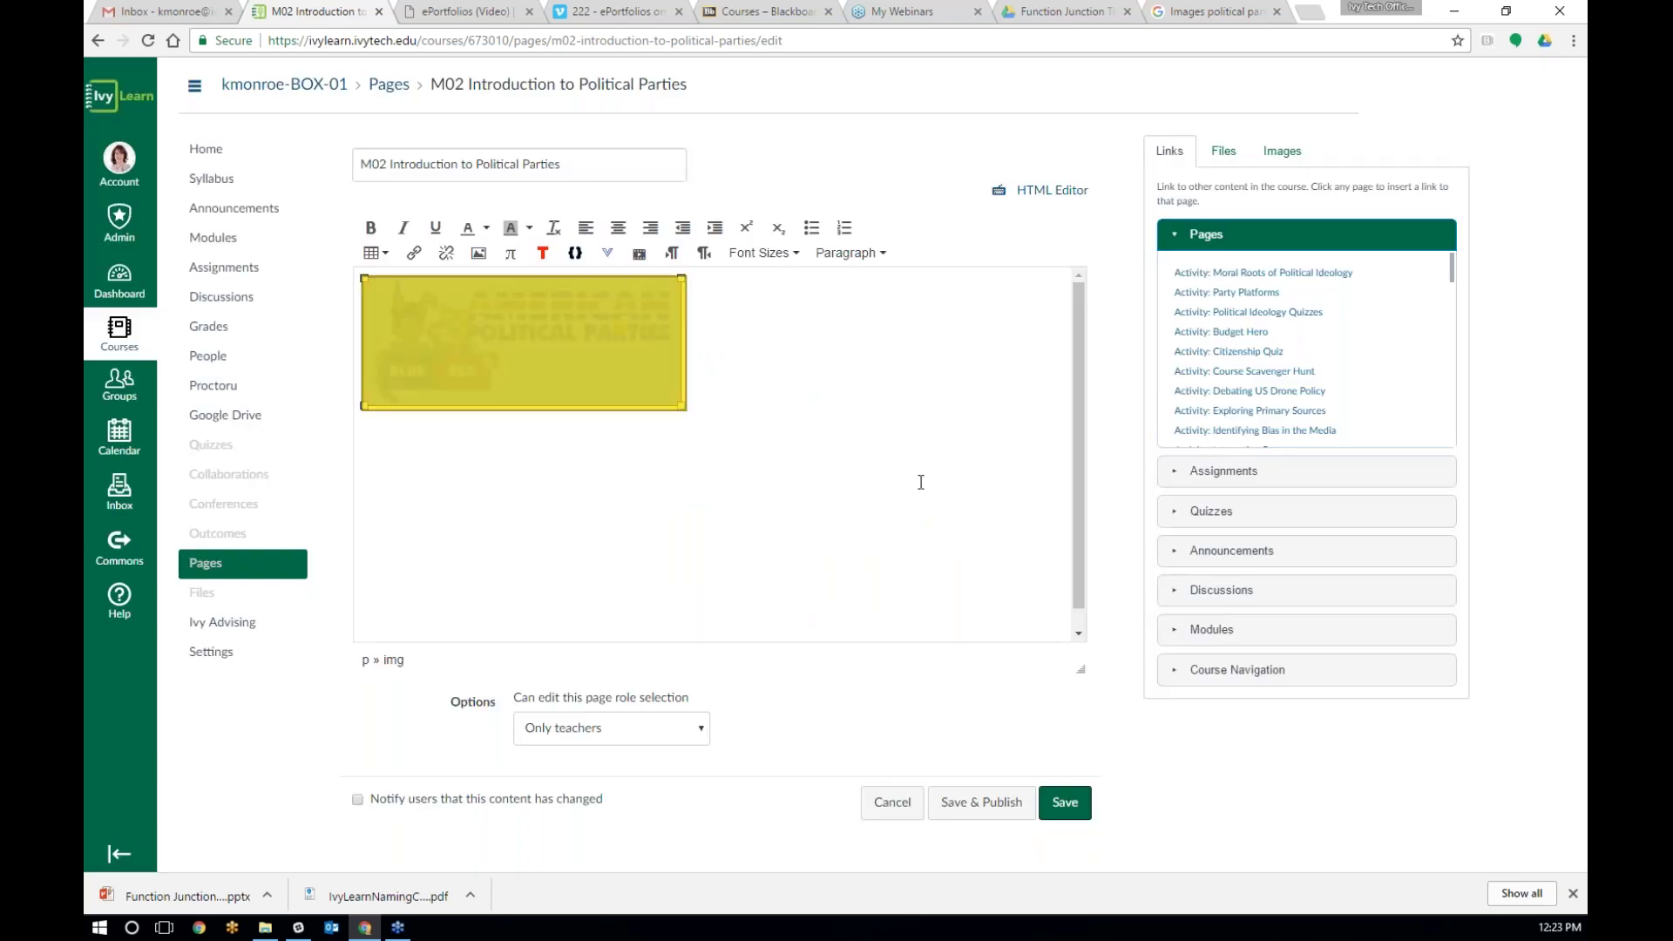
Step: Search Flickr Creative Commons for "Politics" and embed the photo of US dollar bills in place of the selected image
click(1281, 152)
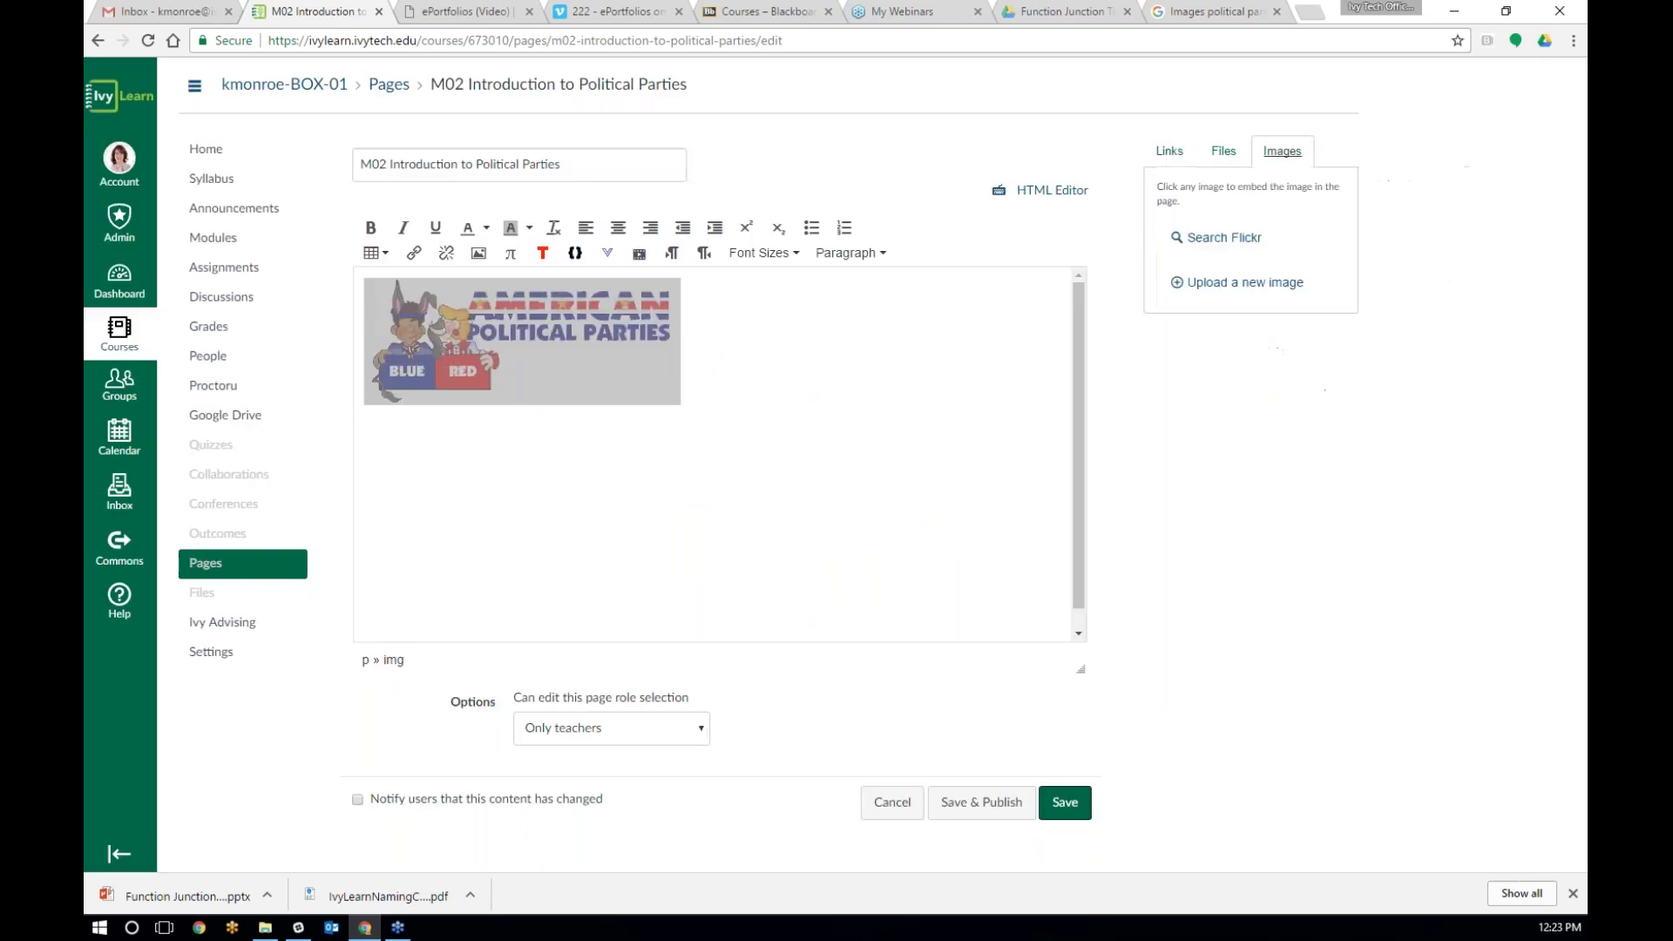
click(1224, 238)
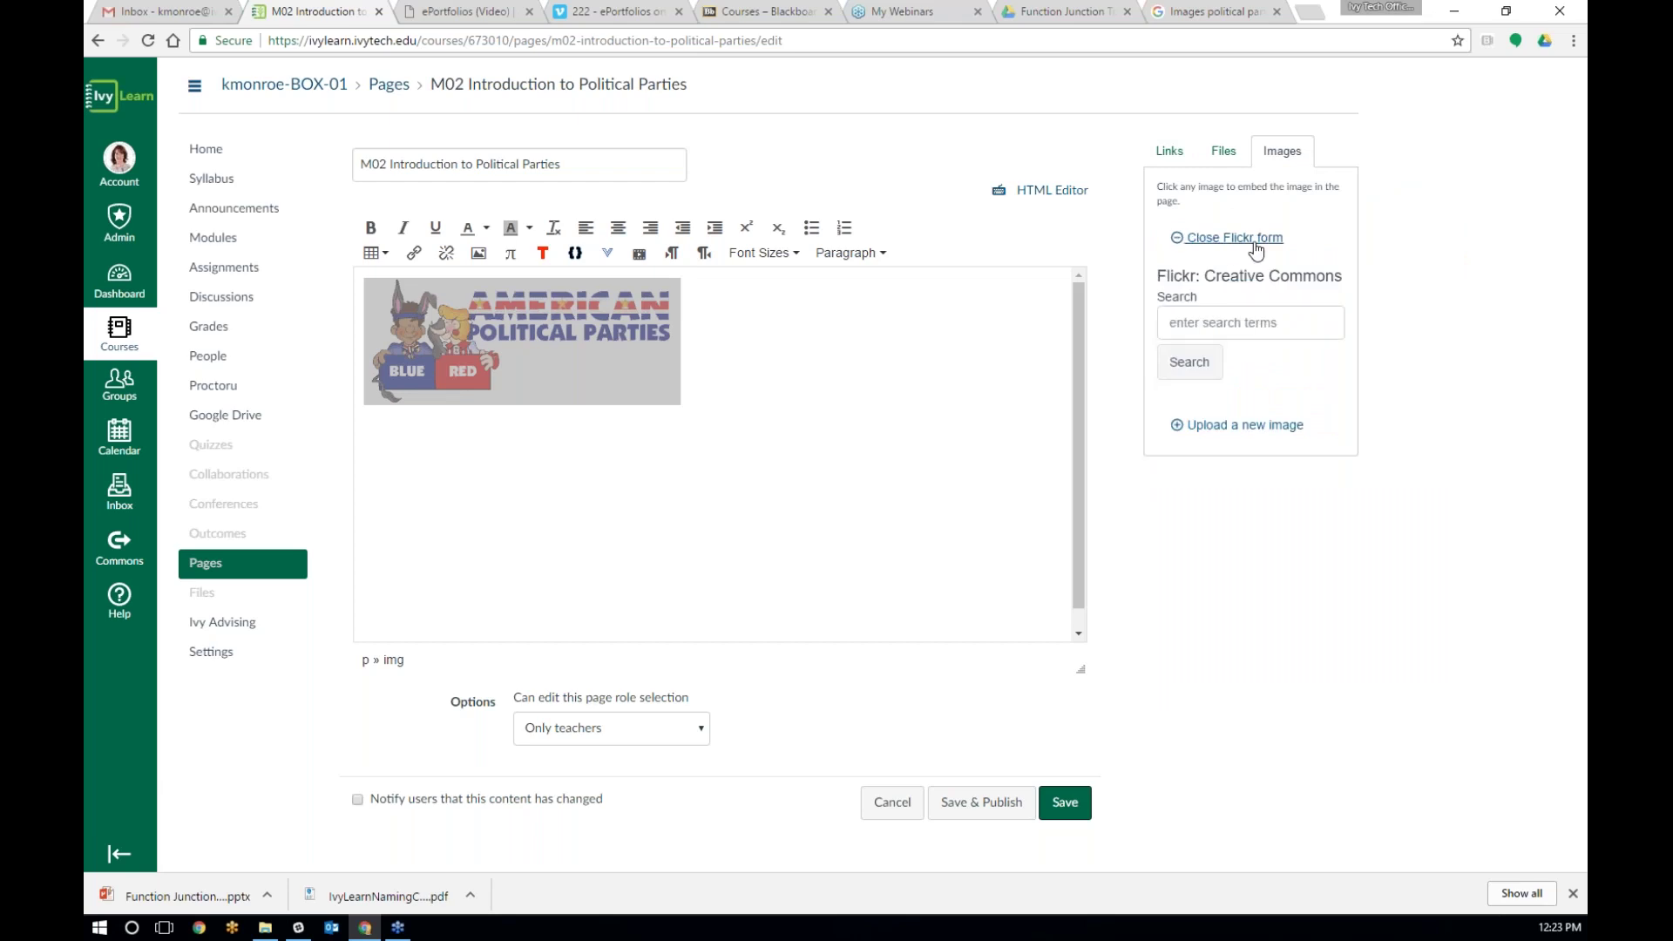
click(1233, 322)
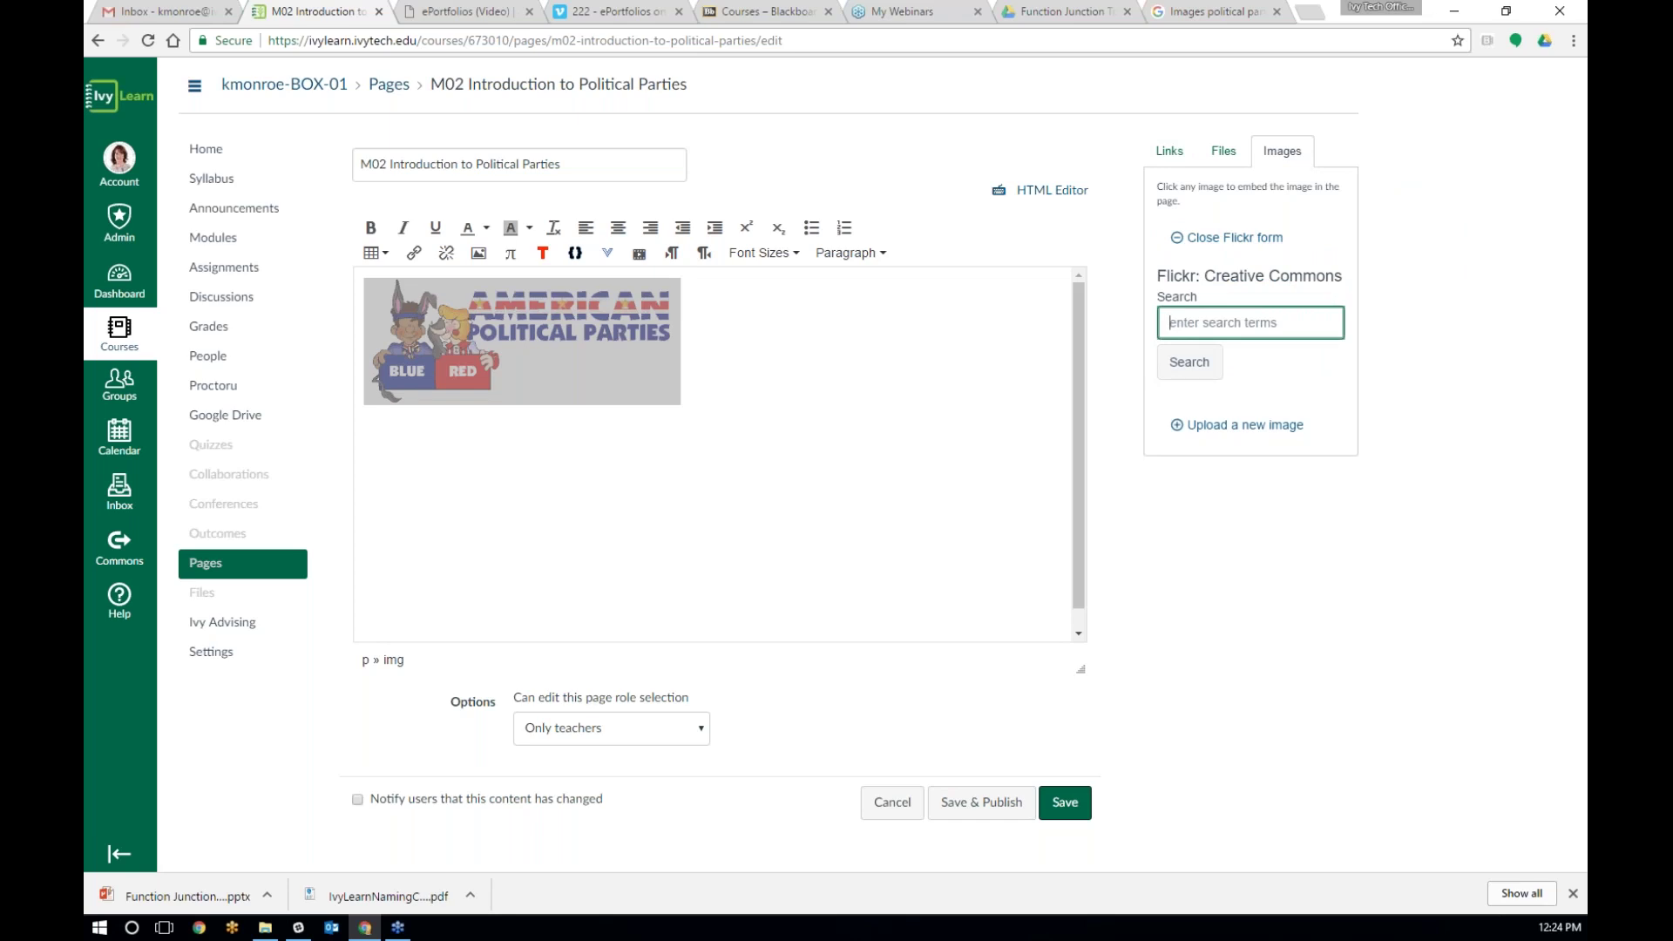
text(Polotics)
key(Return)
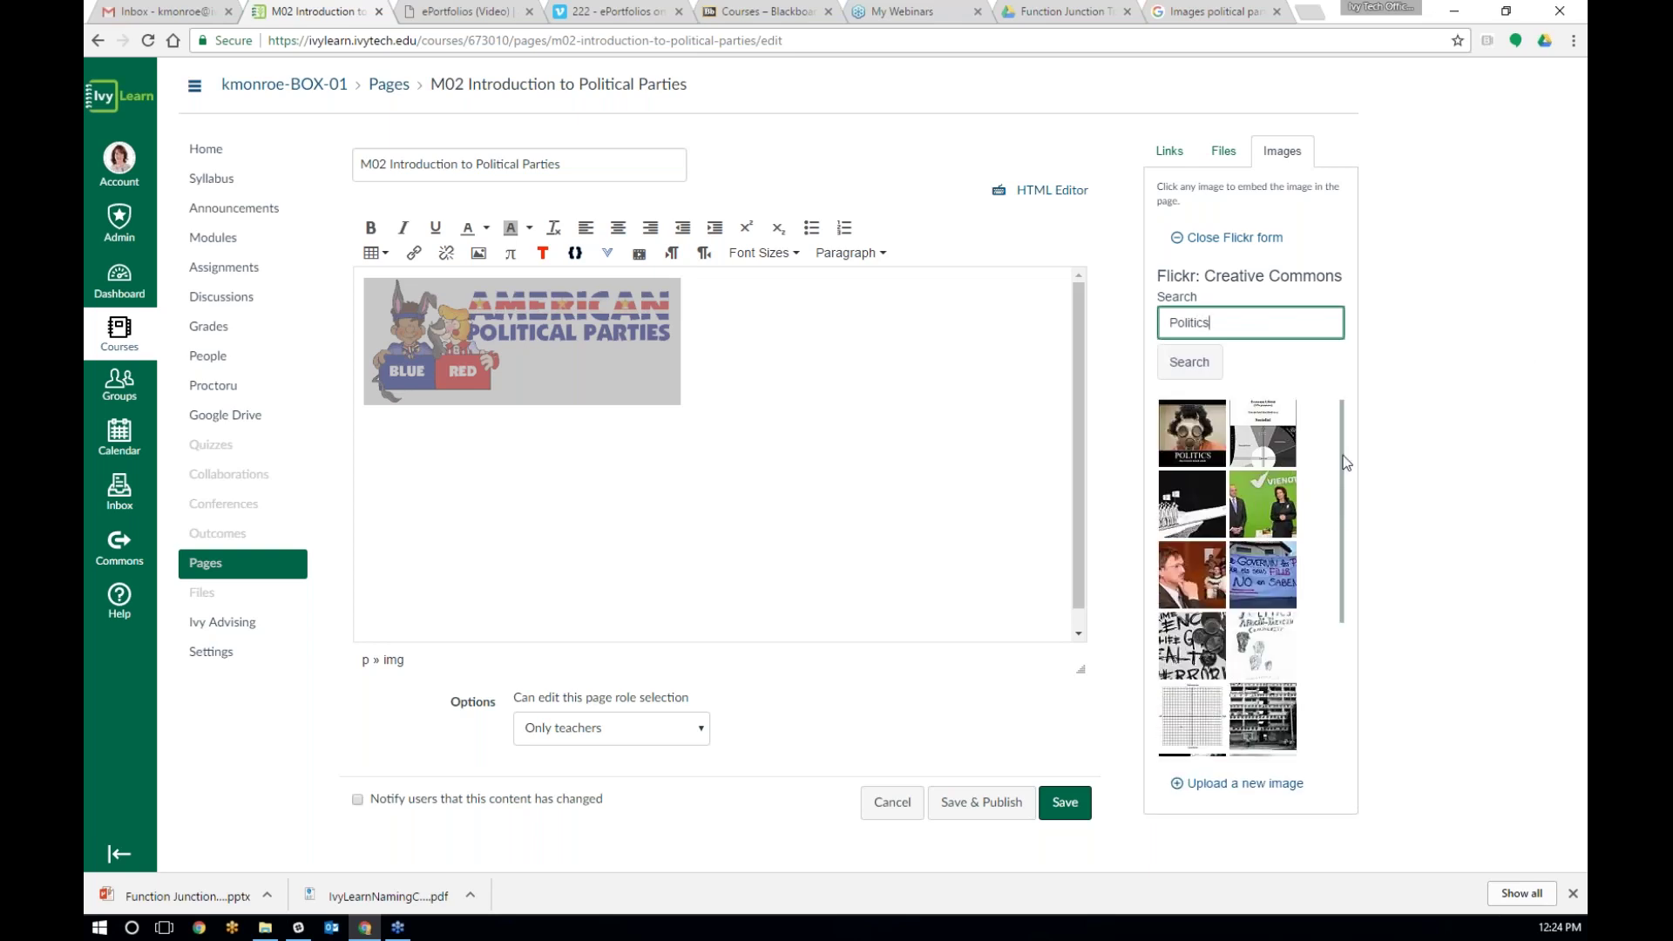
drag(1347, 466, 1346, 627)
click(1211, 730)
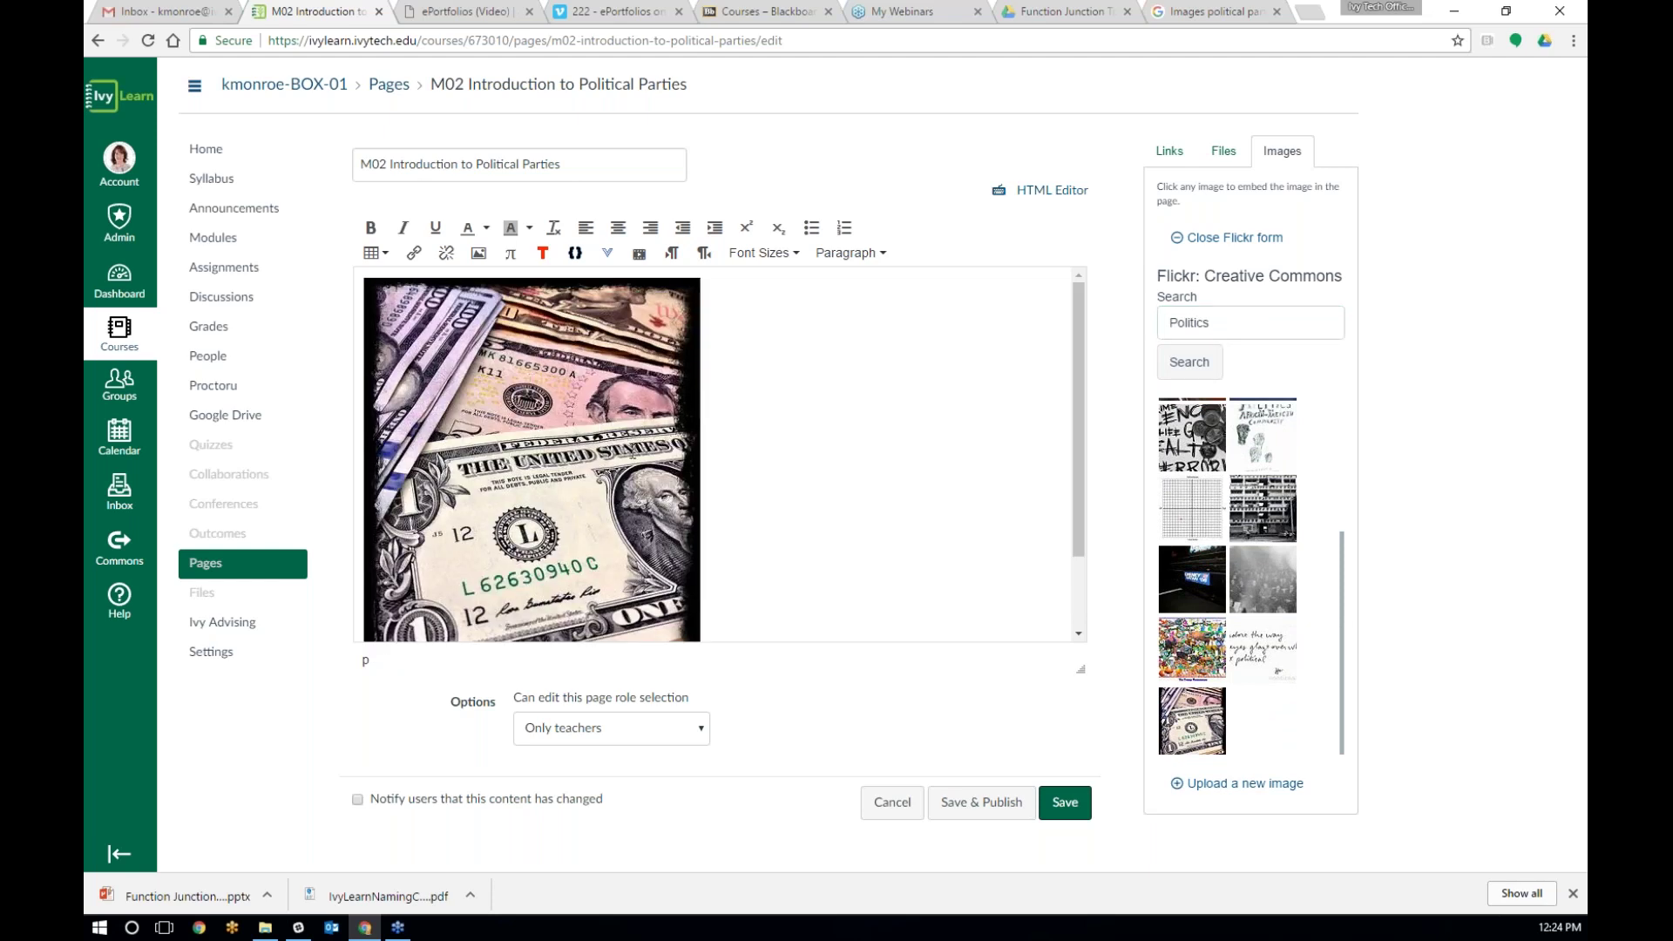
Step: Shrink the dollar bills photo to roughly half its width and center it on the page
scroll(1079, 418, down, 2)
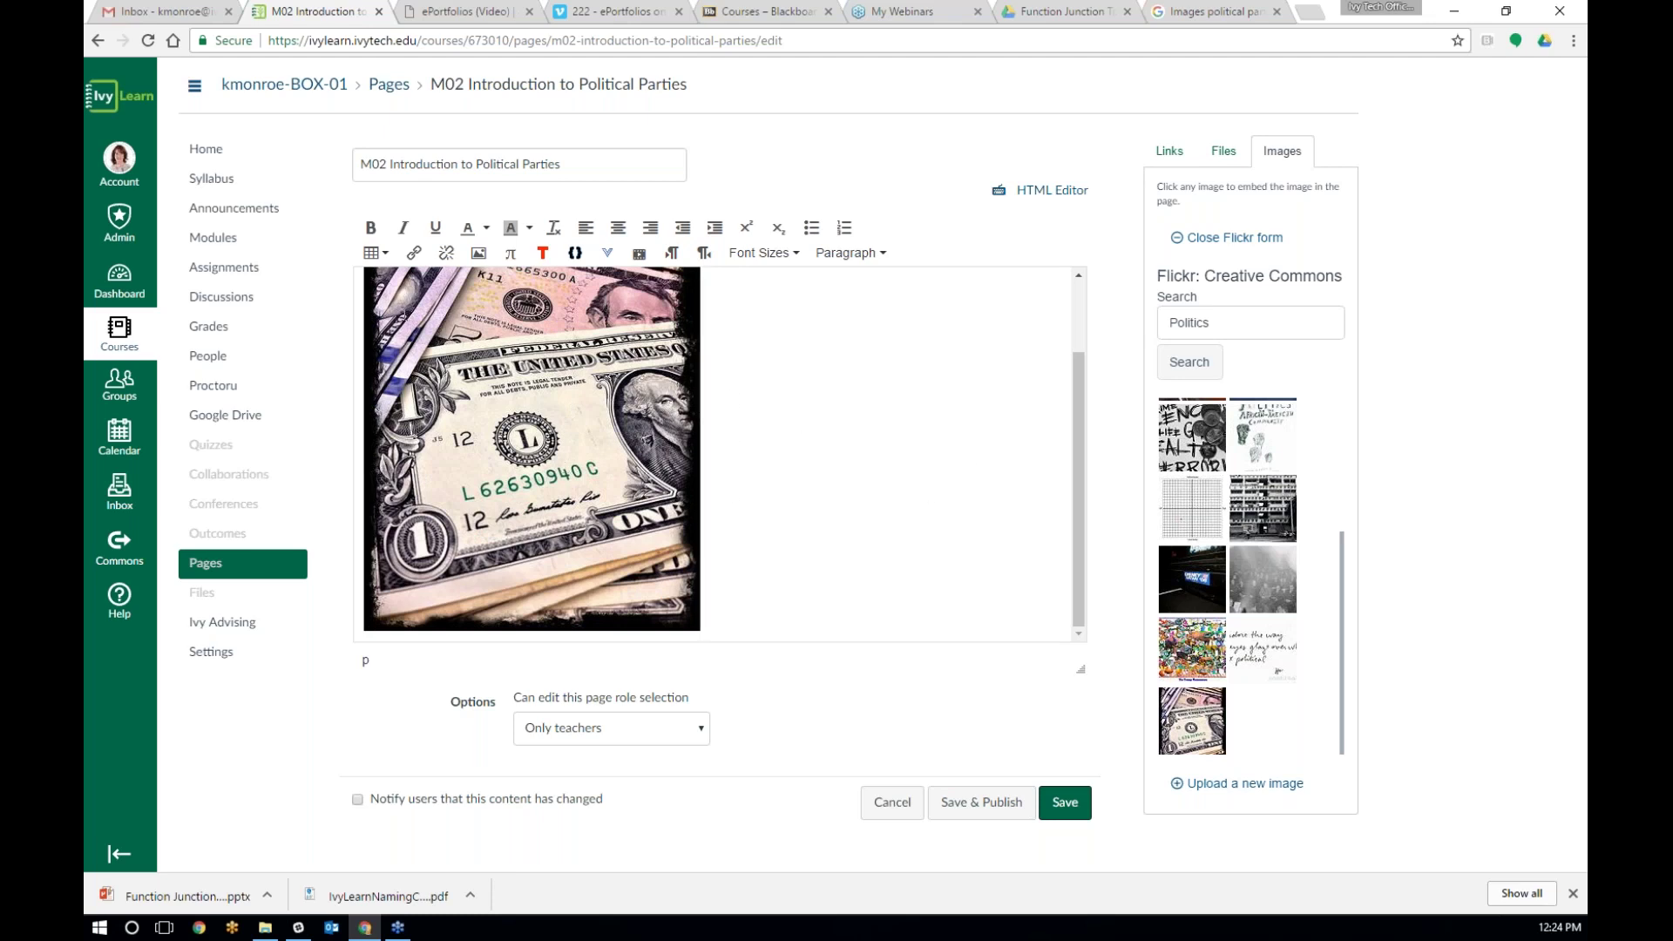
click(695, 573)
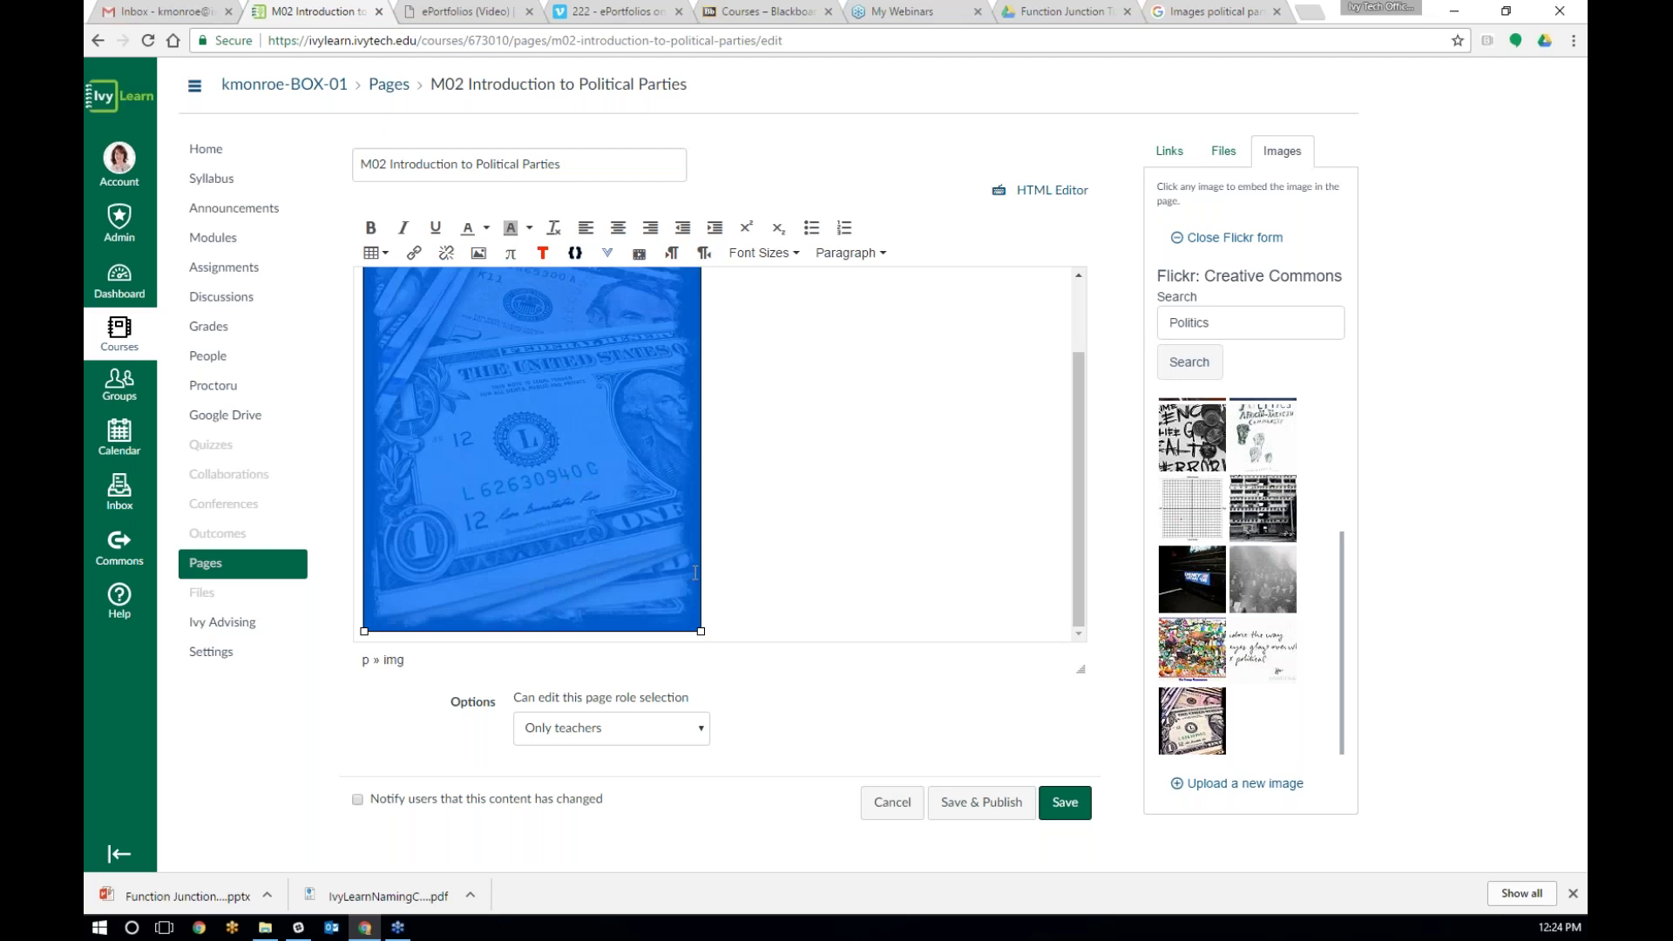
drag(701, 630, 566, 427)
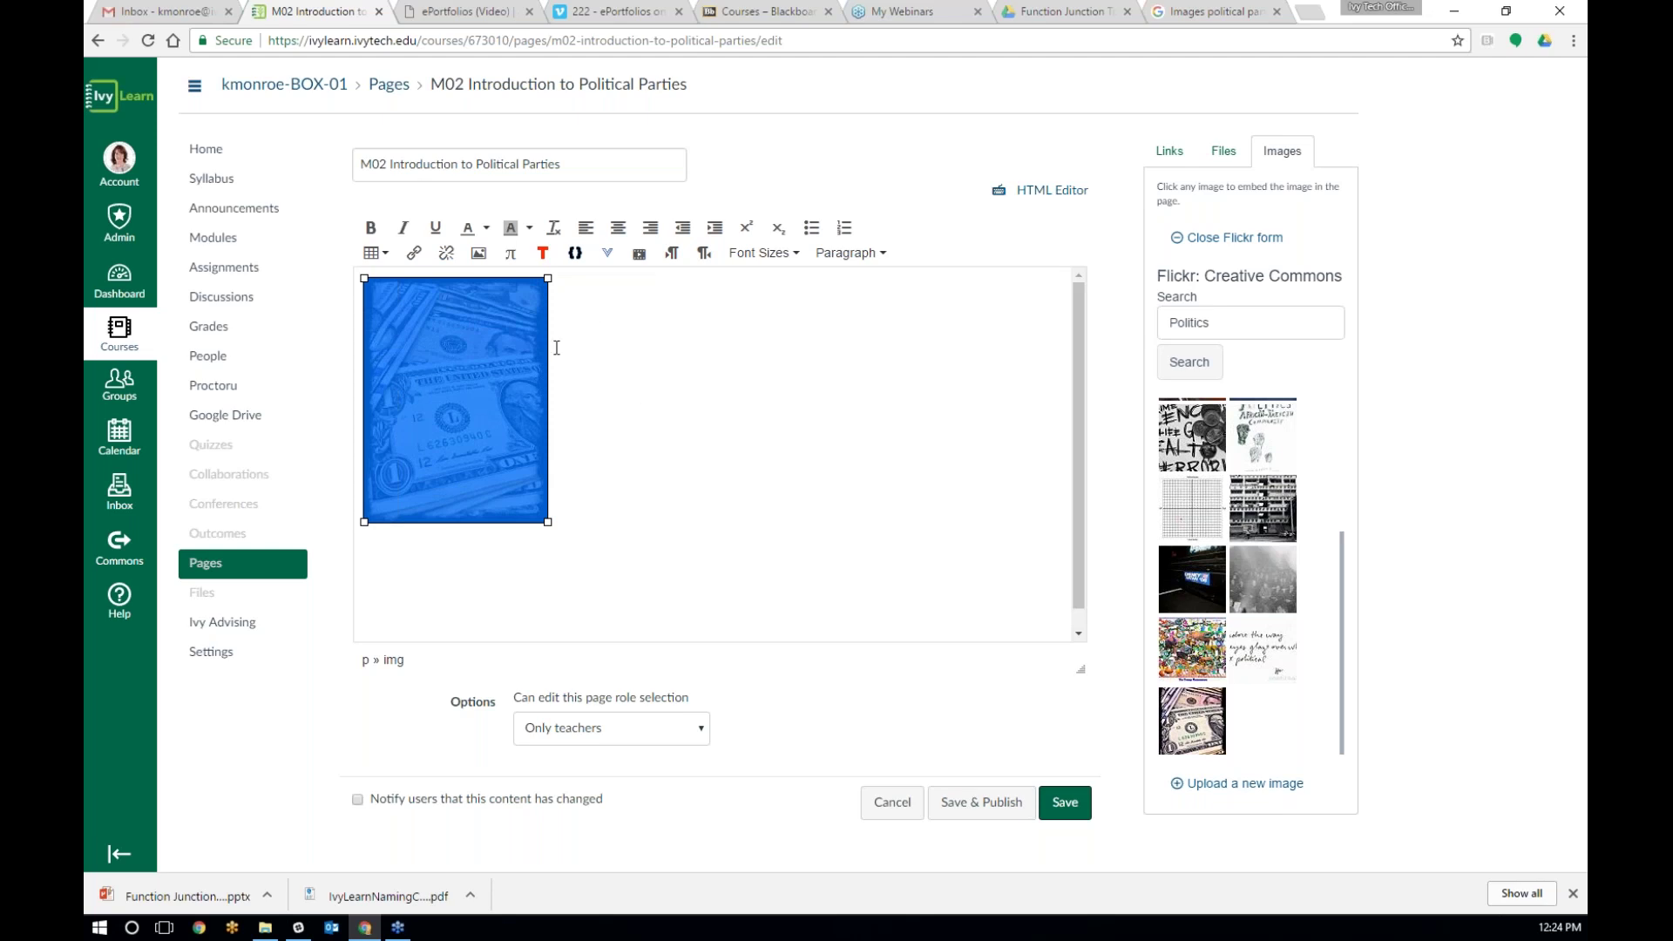
click(617, 227)
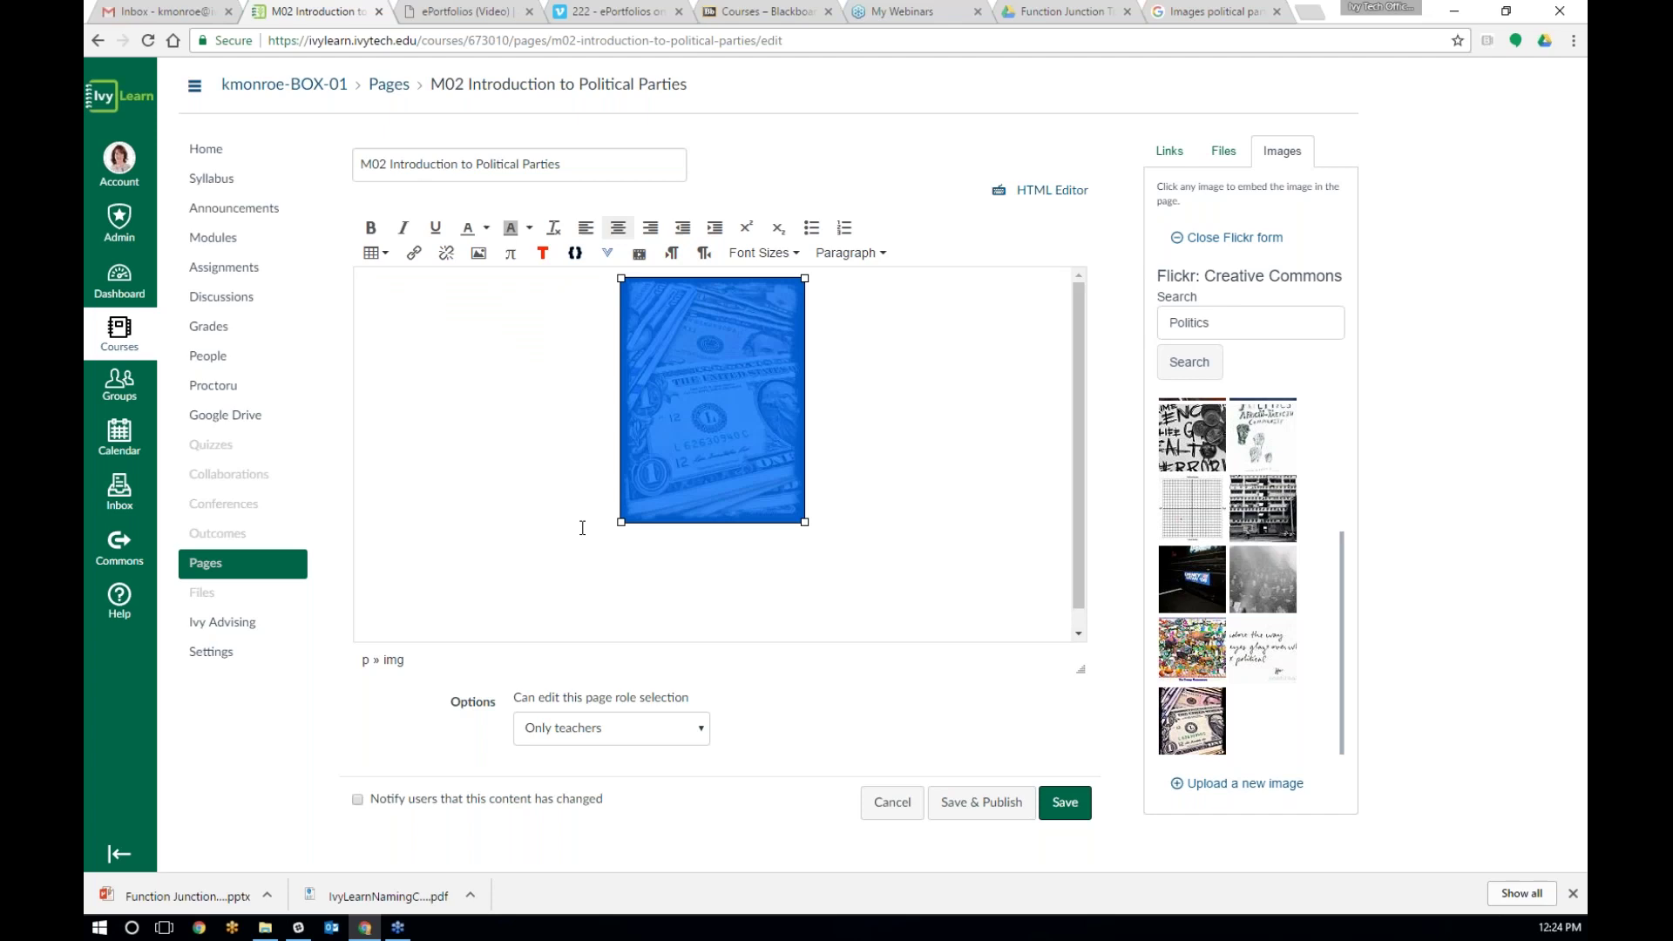
Step: Insert a table with three columns and two rows below the photo and widen it to nearly the full editor width
click(964, 514)
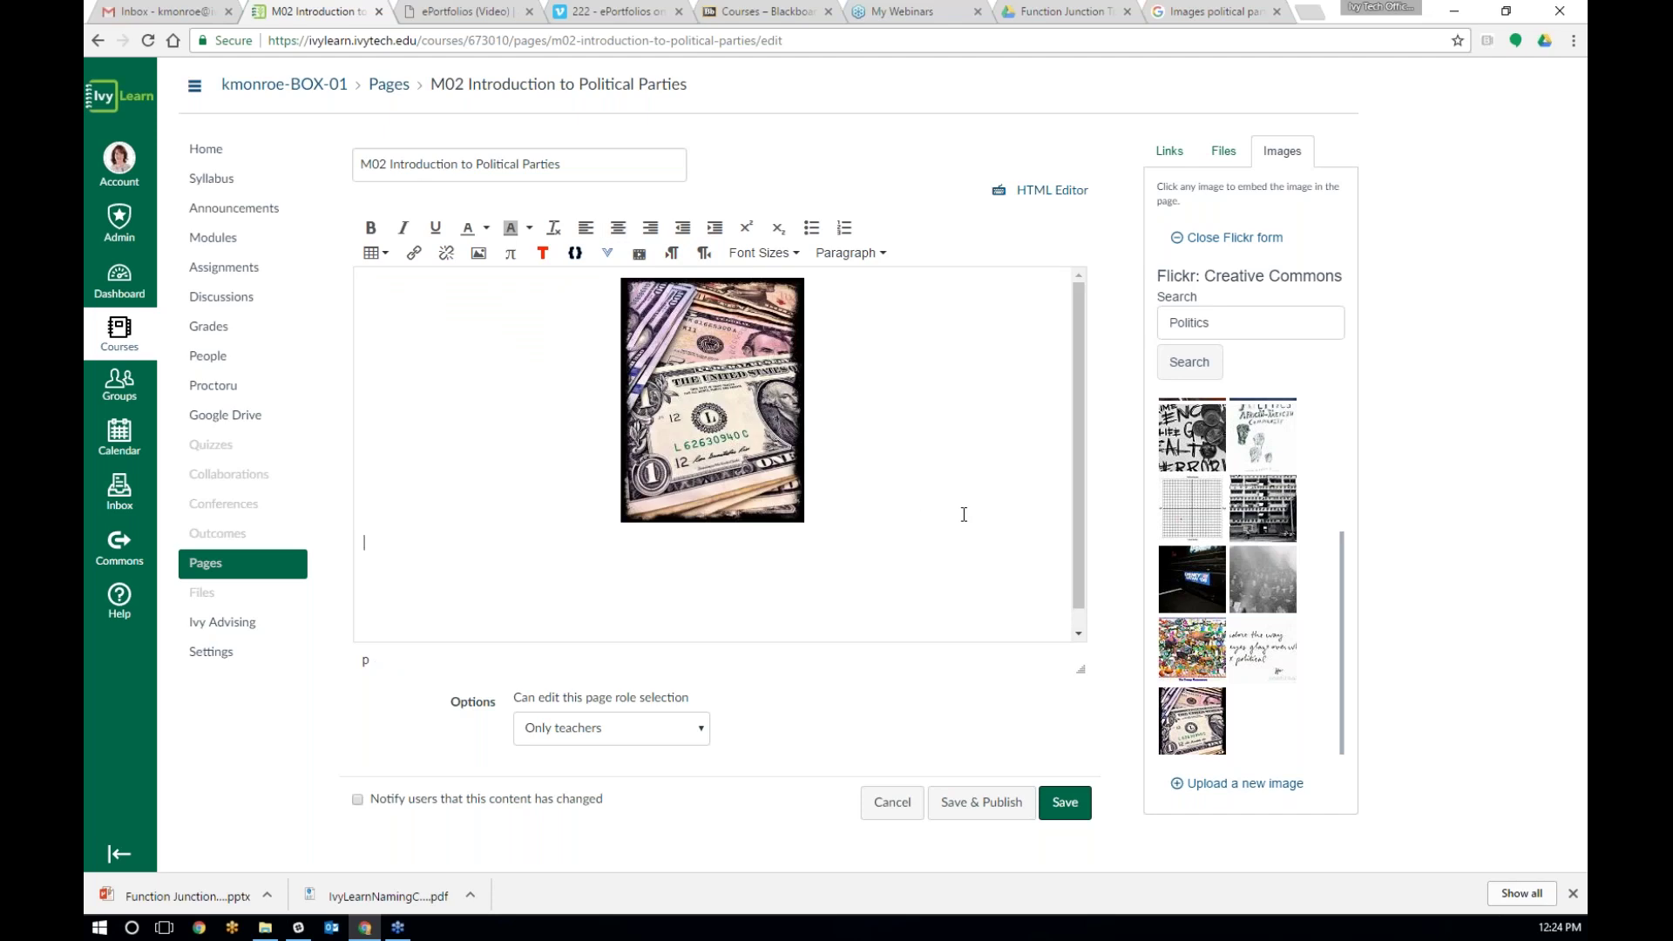
click(375, 252)
mouse_move(392, 288)
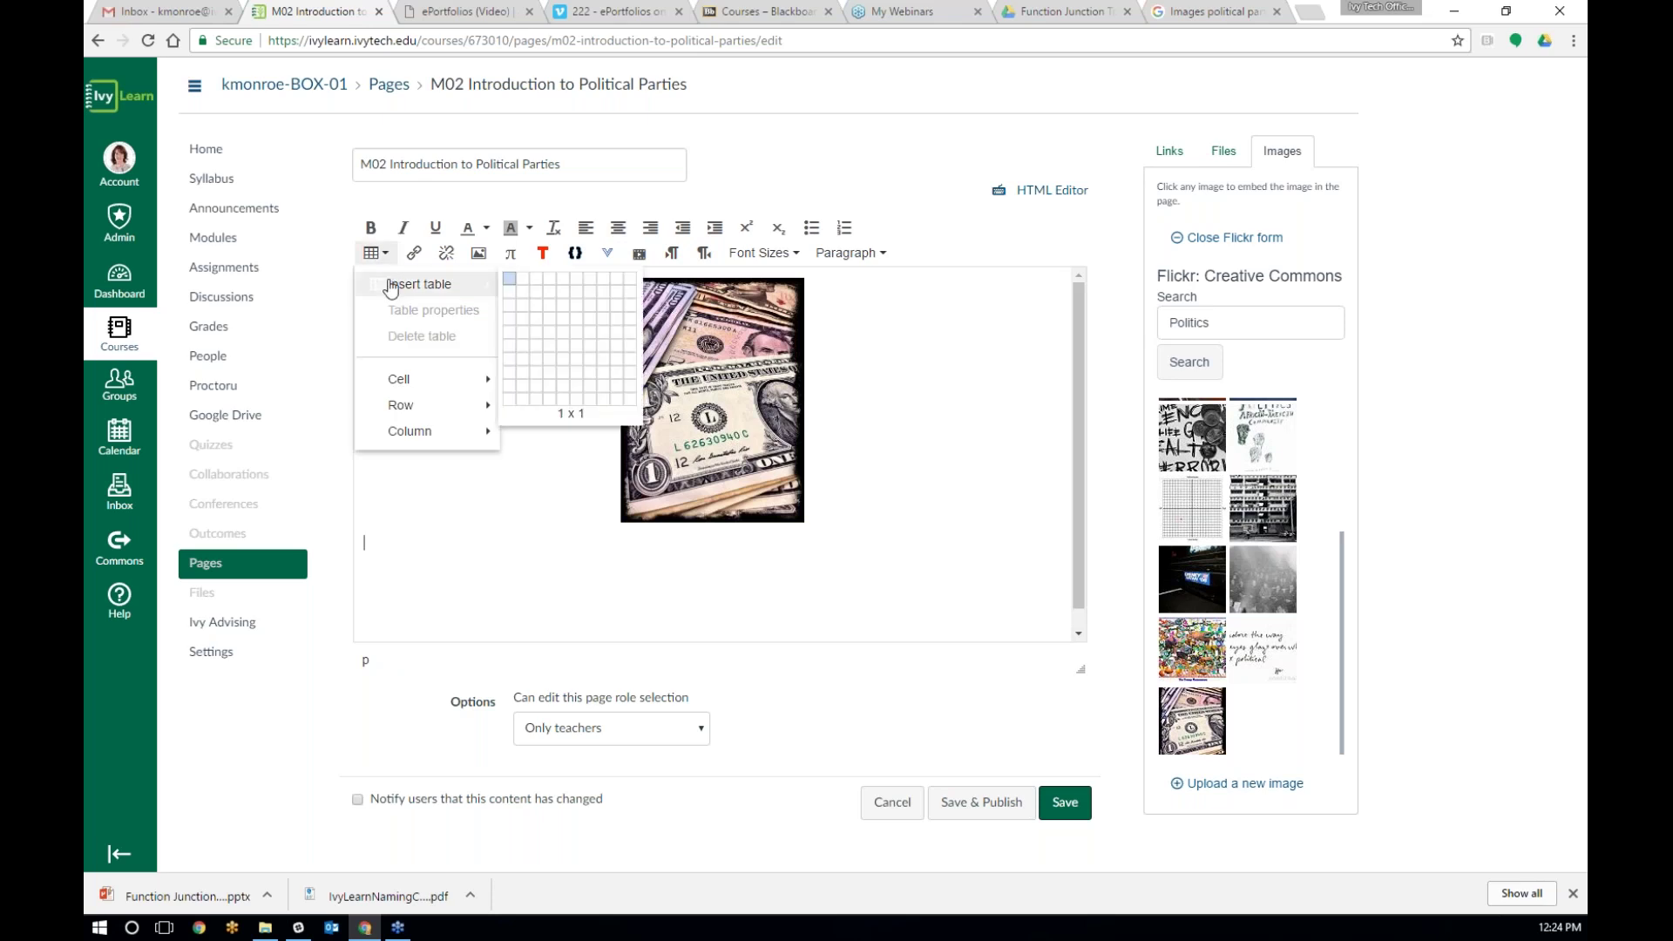
click(537, 289)
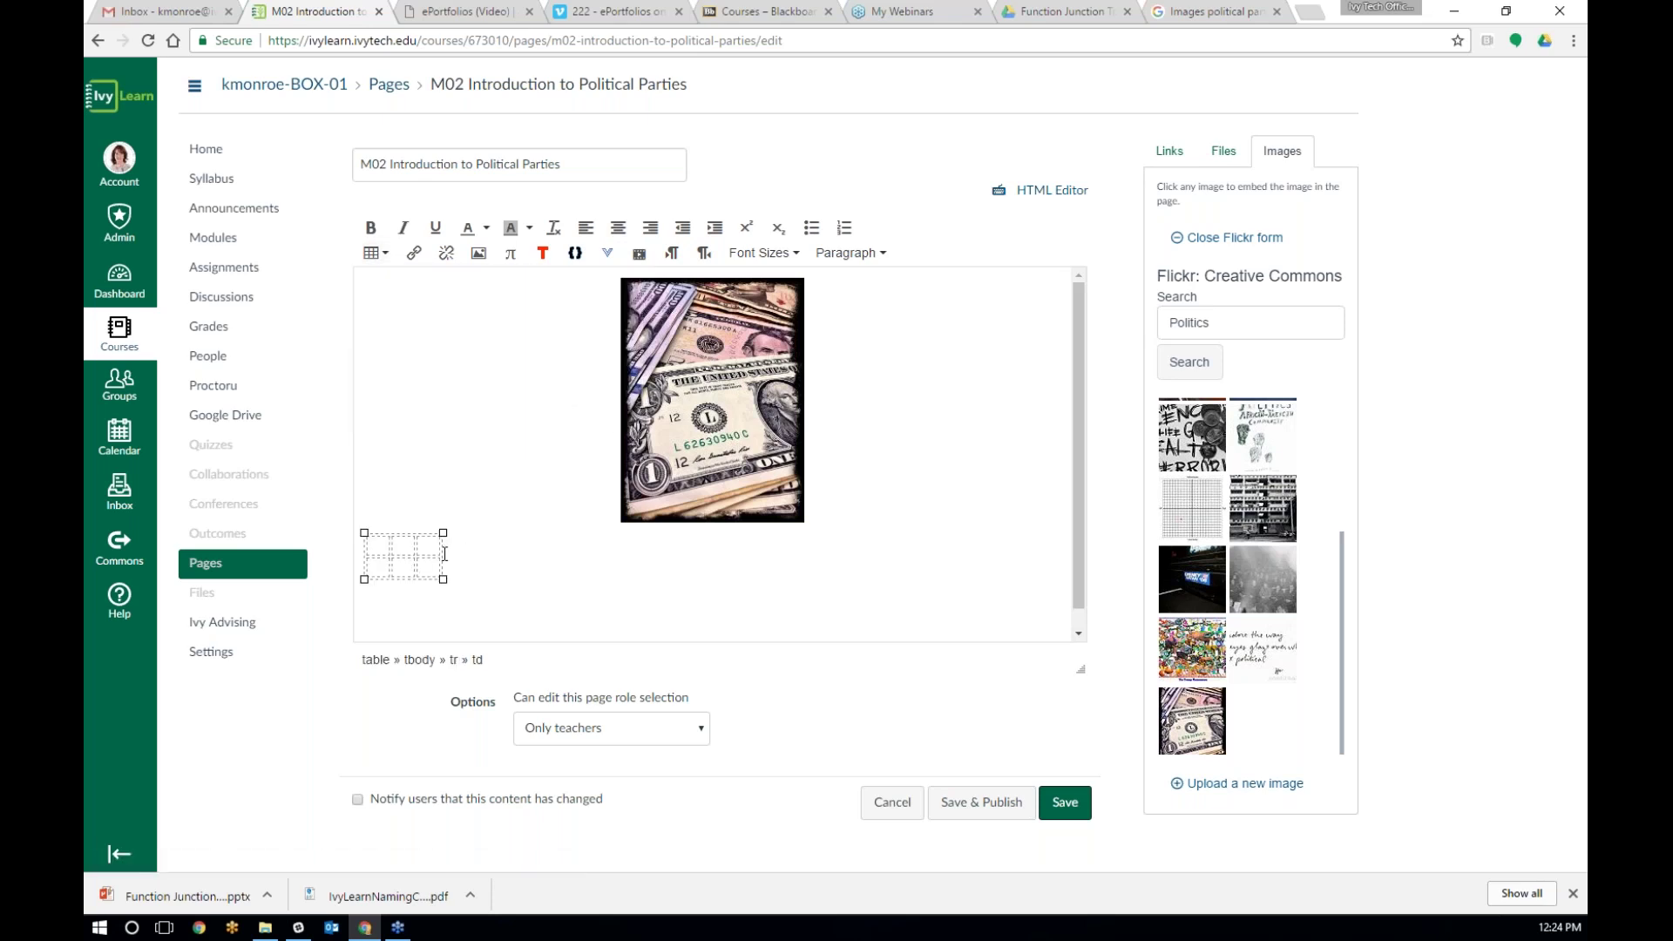
drag(443, 532, 1037, 558)
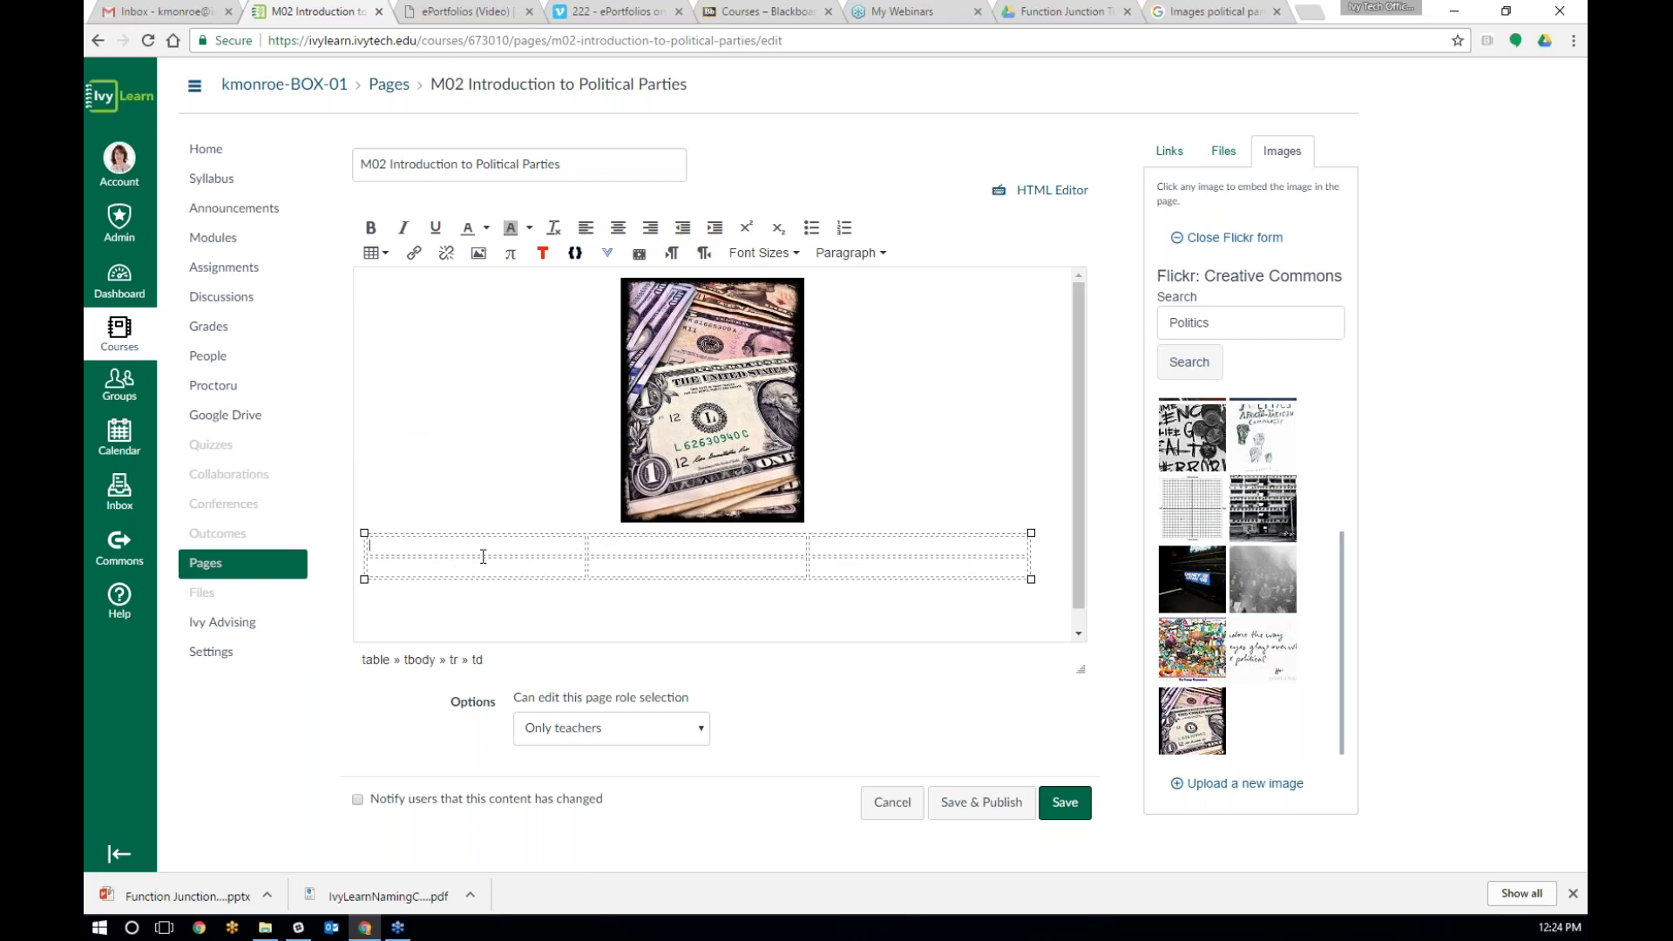
text(Week)
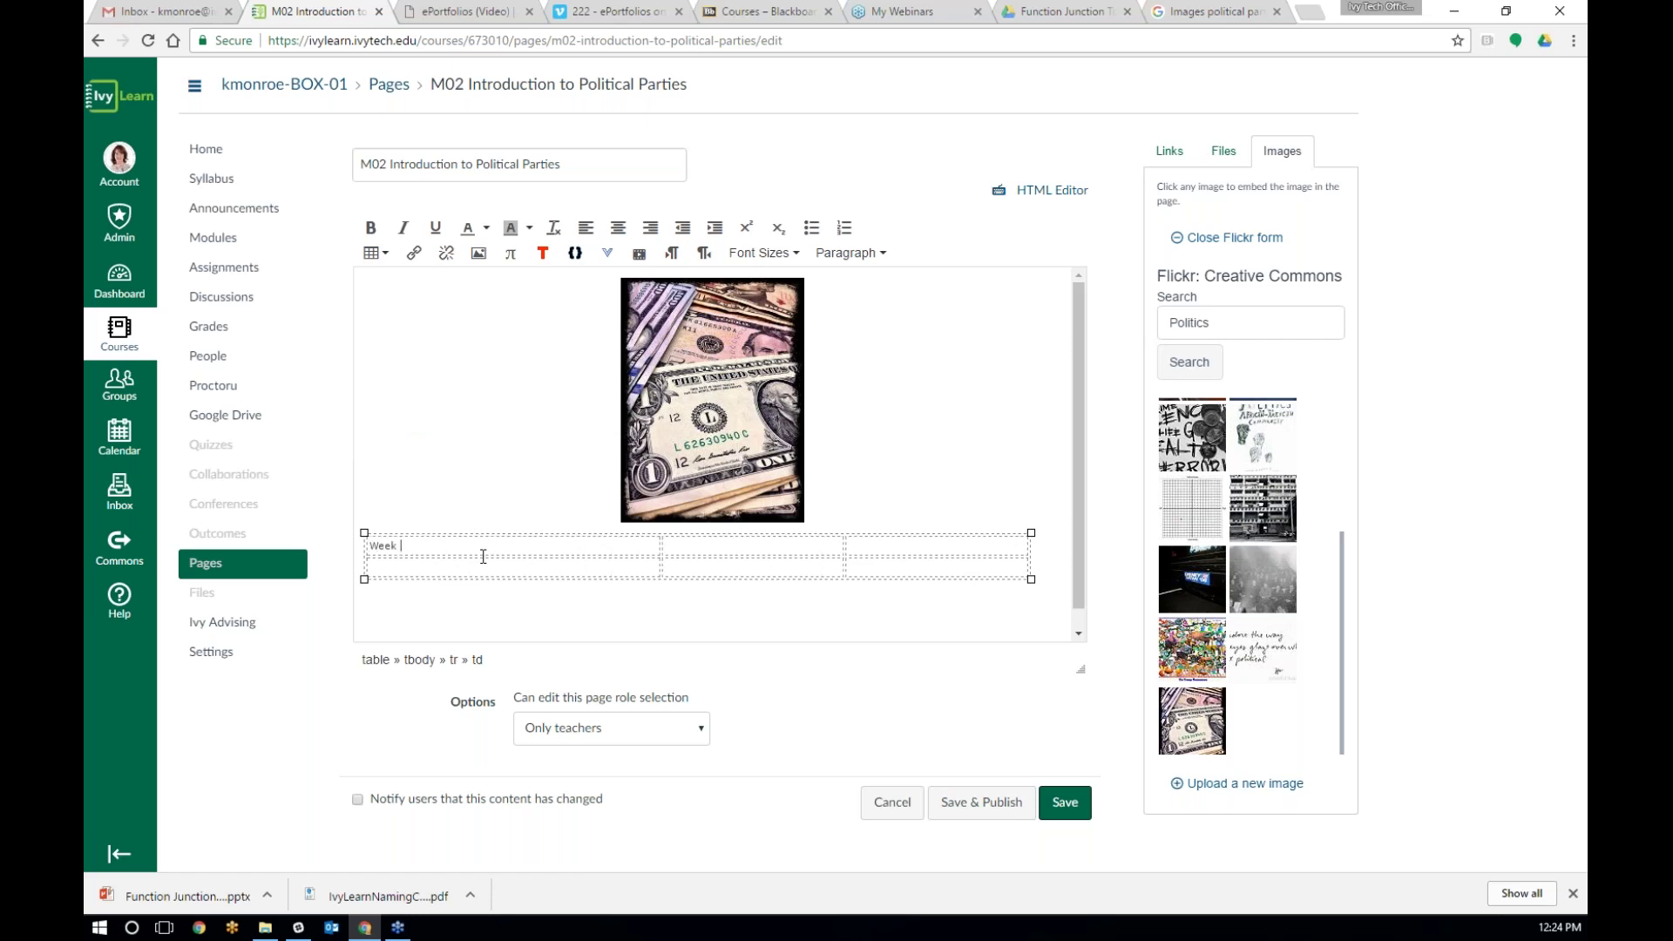
key(BackSpace)
key(BackSpace)
key(BackSpace)
key(BackSpace)
key(BackSpace)
Step: Fill the table's first row with "Module 1", "Topic" and "Due Date", and save and publish the page
text(Mo)
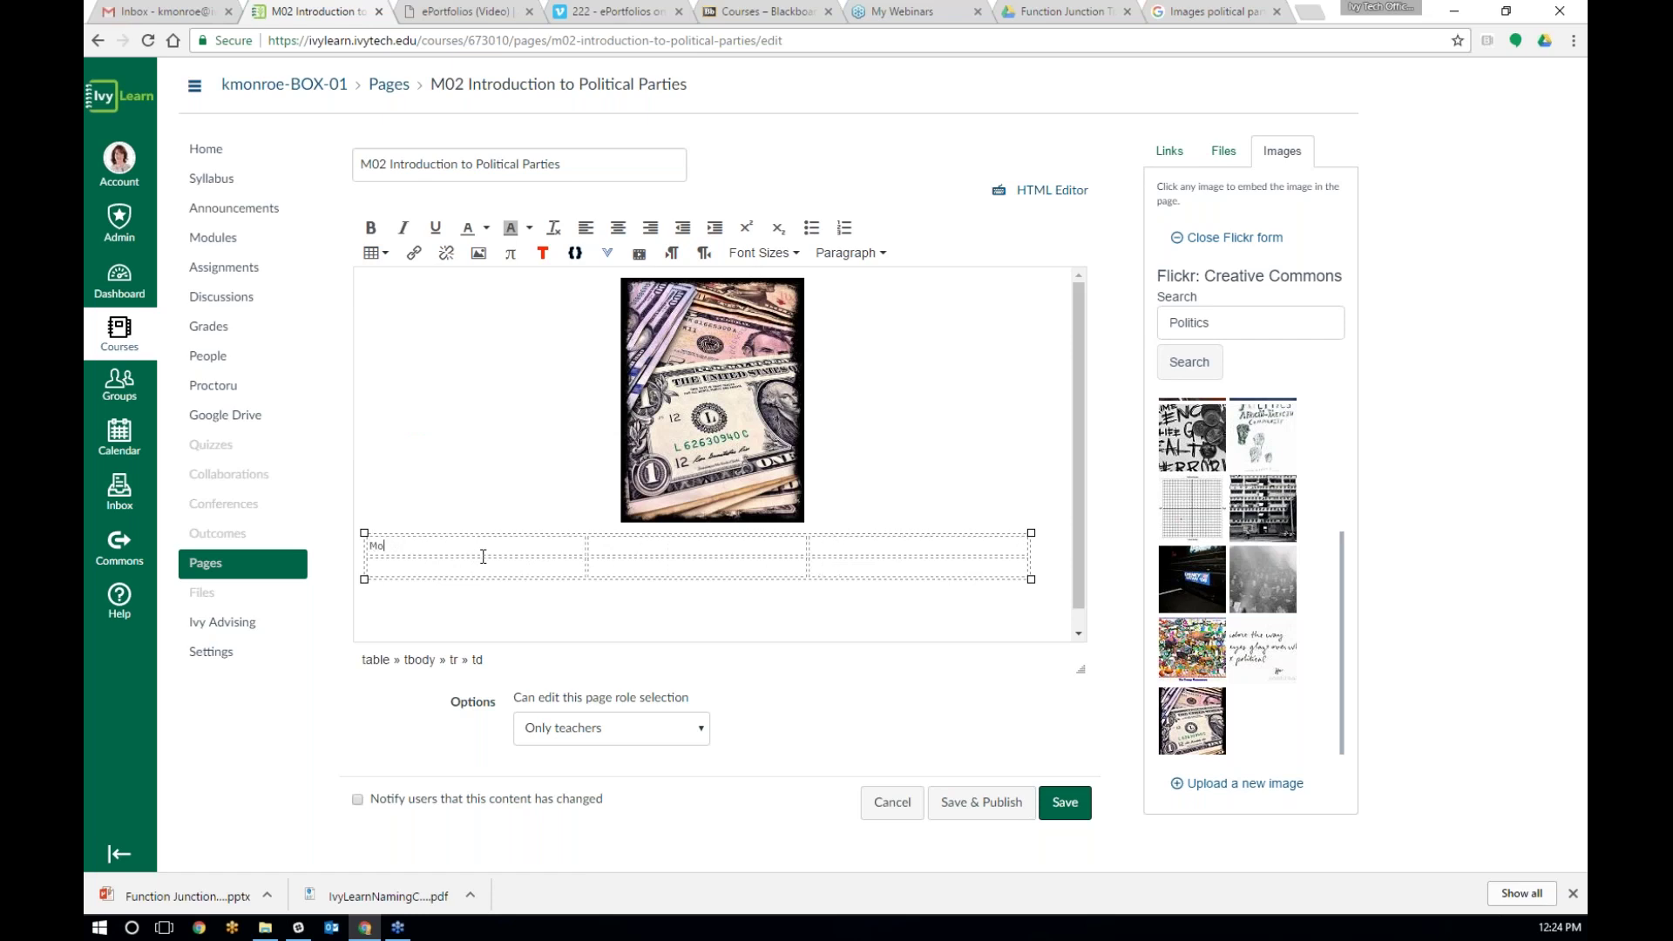
text(dule 1 )
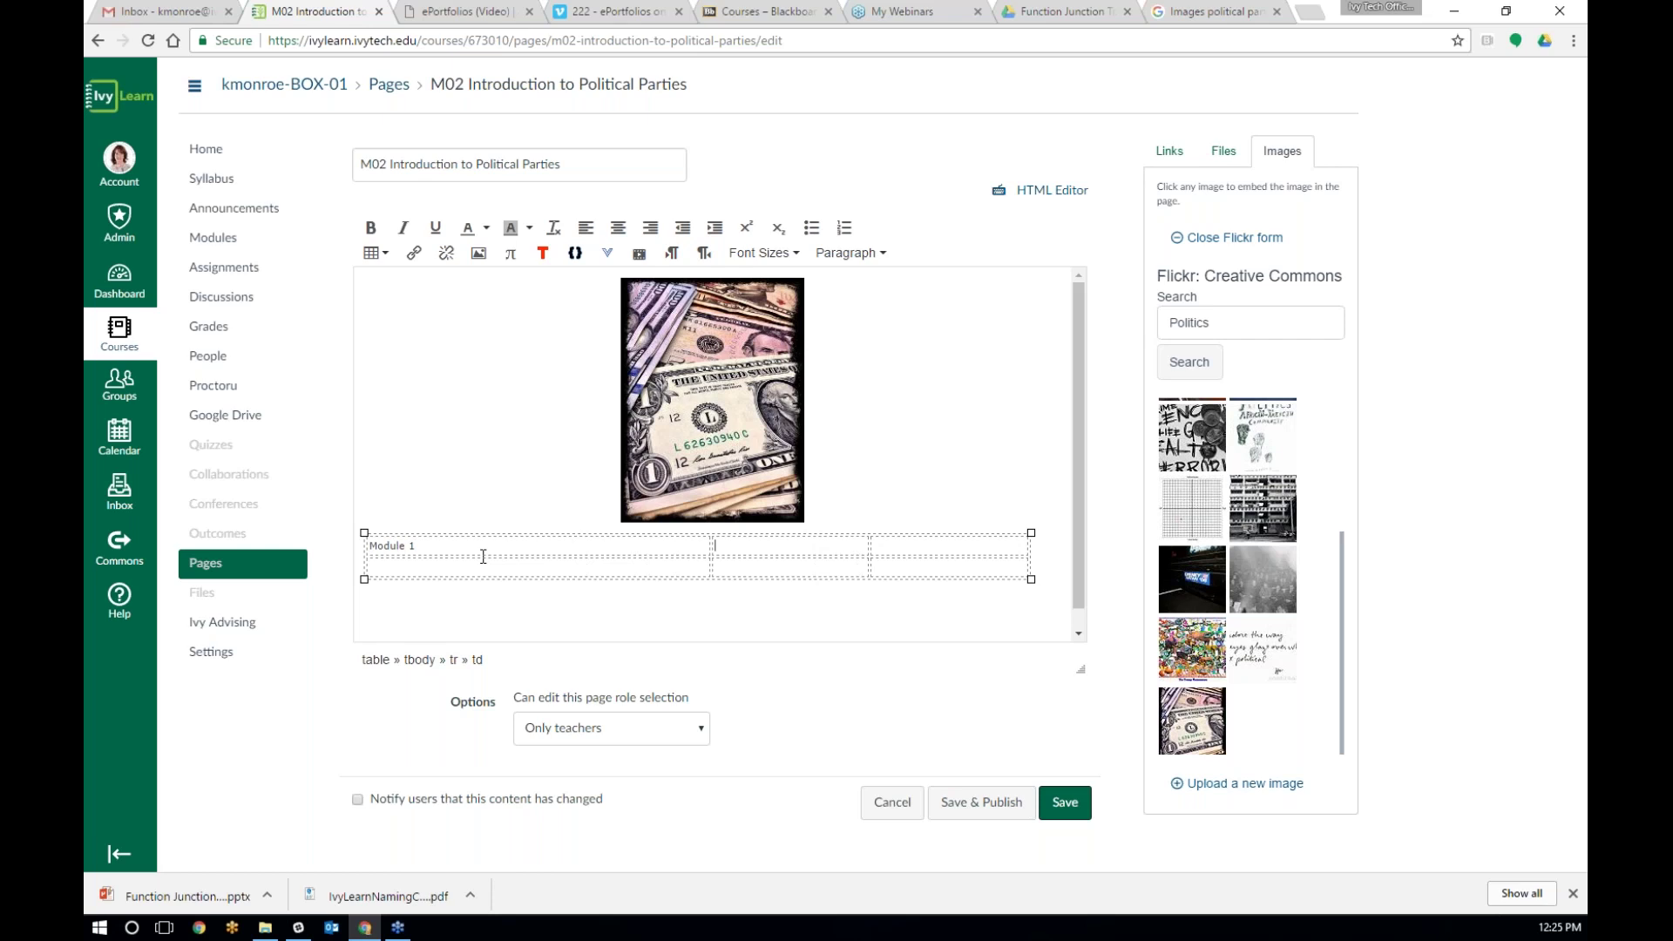
text(Topic )
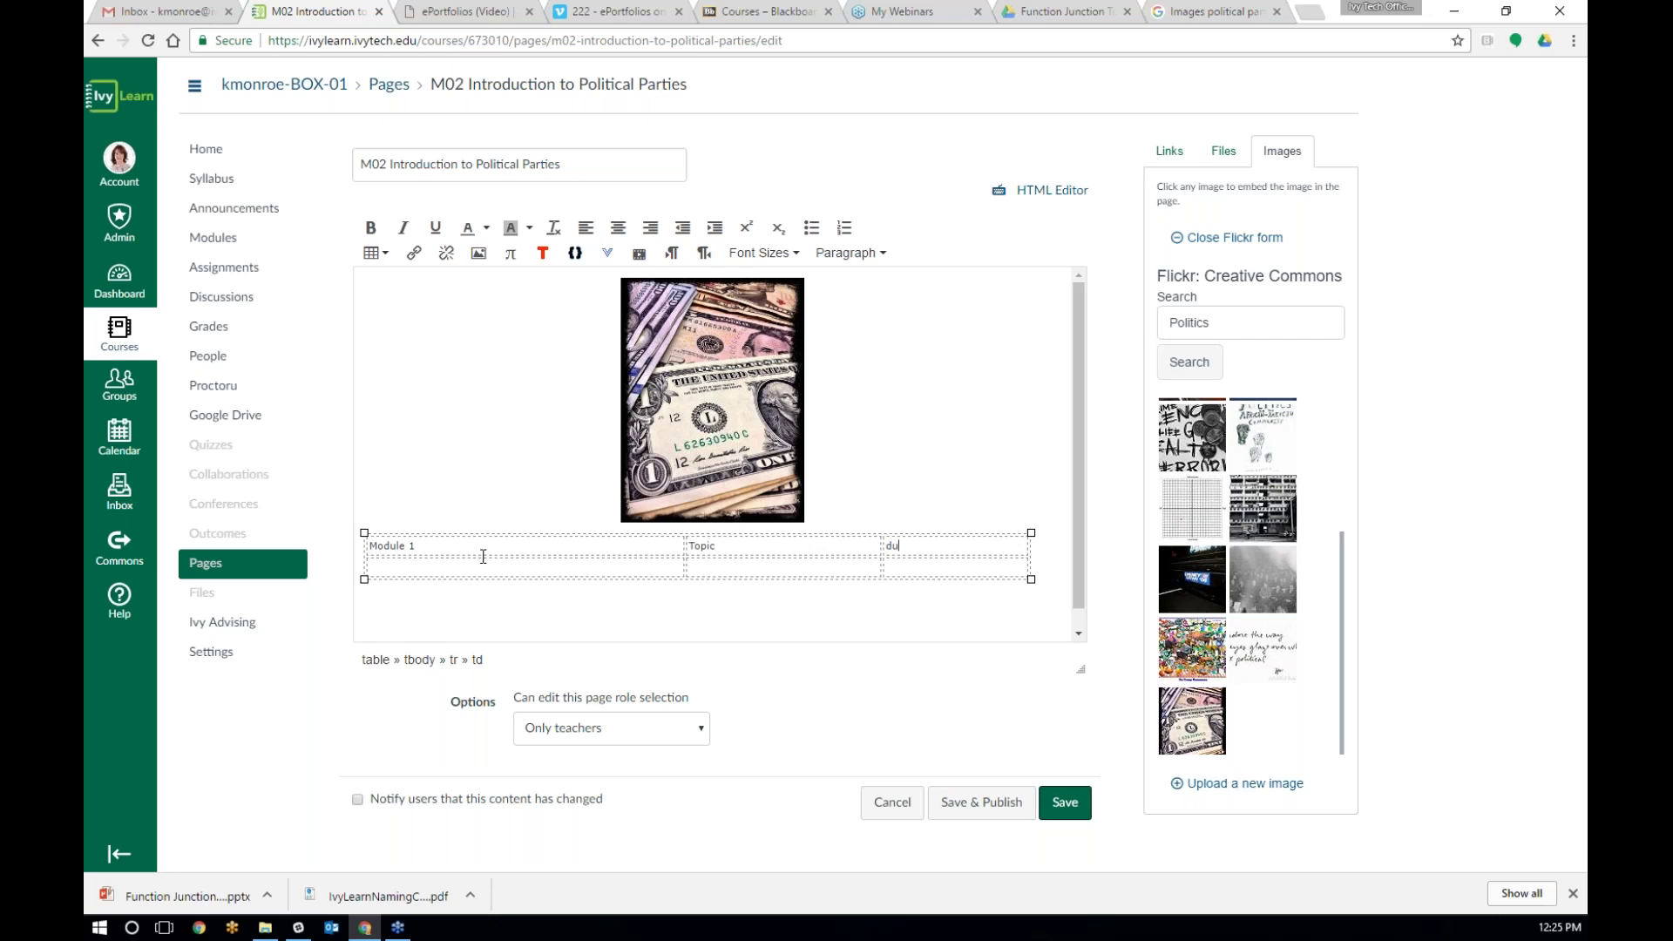
text(Due Date)
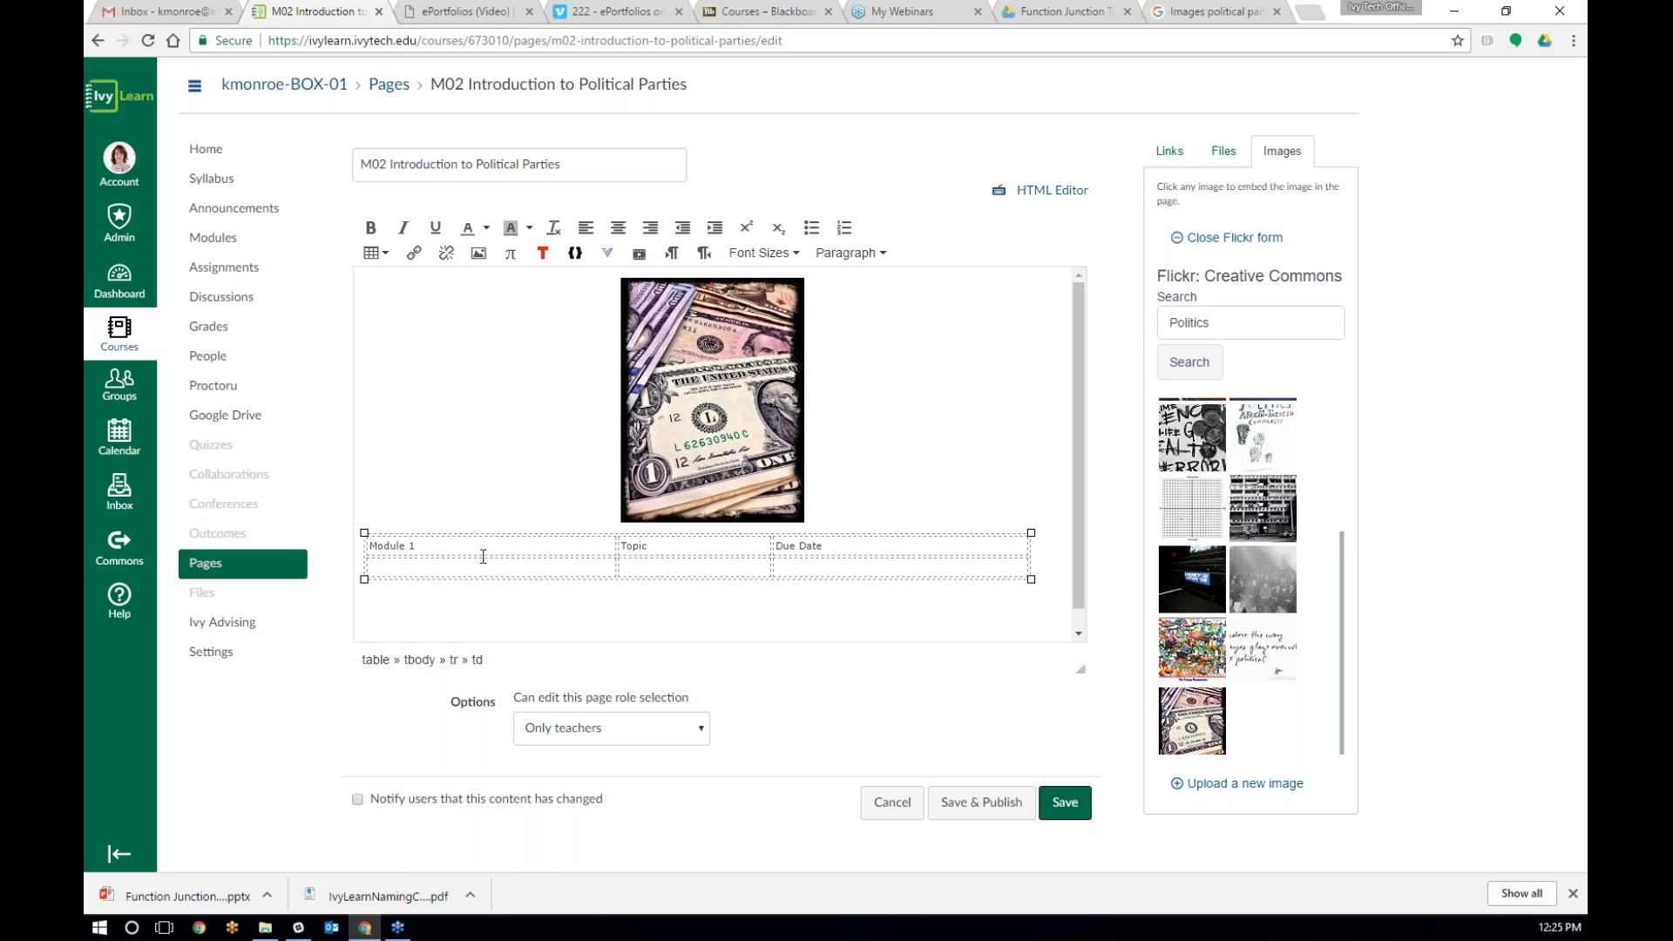
click(994, 810)
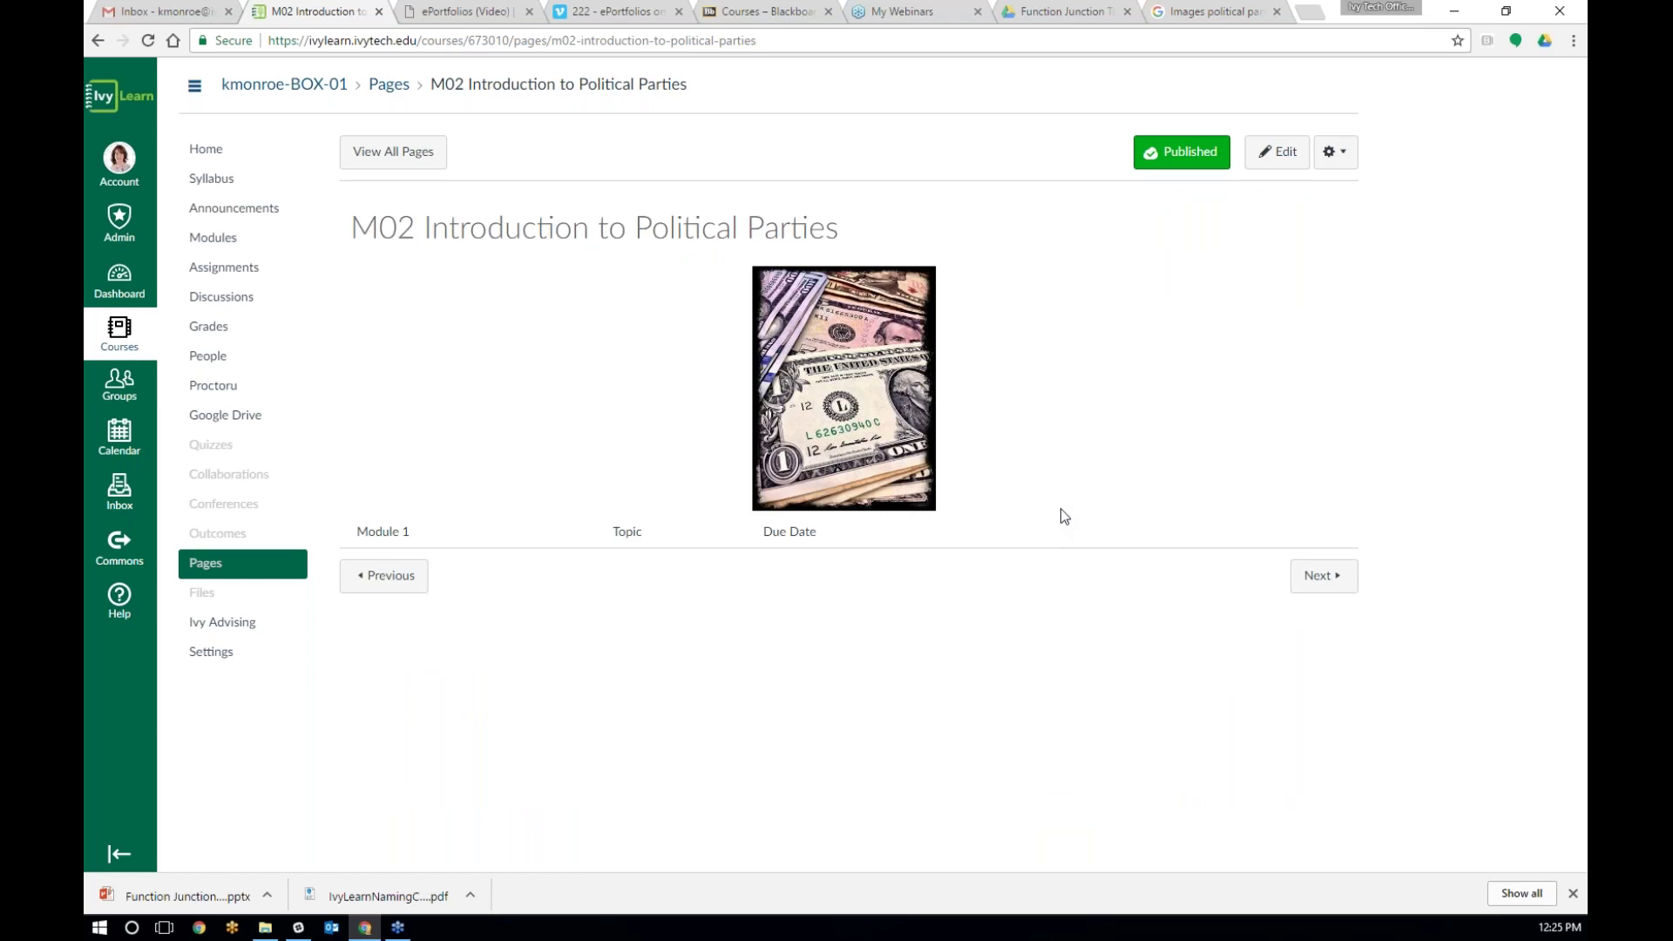
Step: Create a new course assignment named "Introduction to Equations Assignments"
click(209, 279)
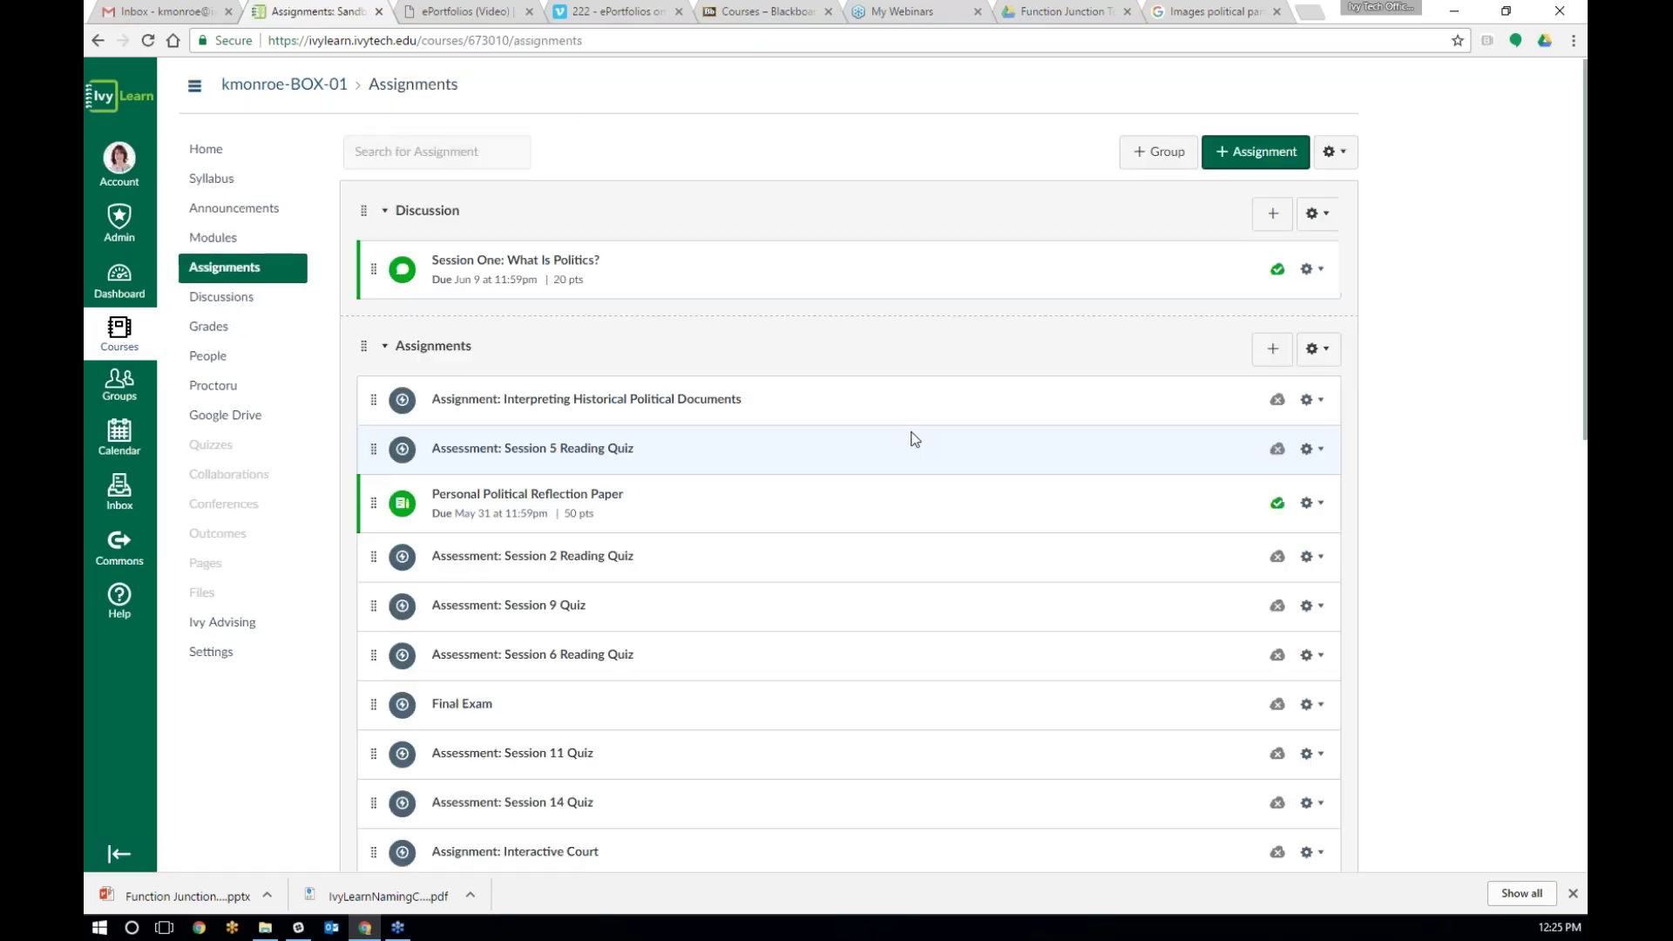
click(1254, 153)
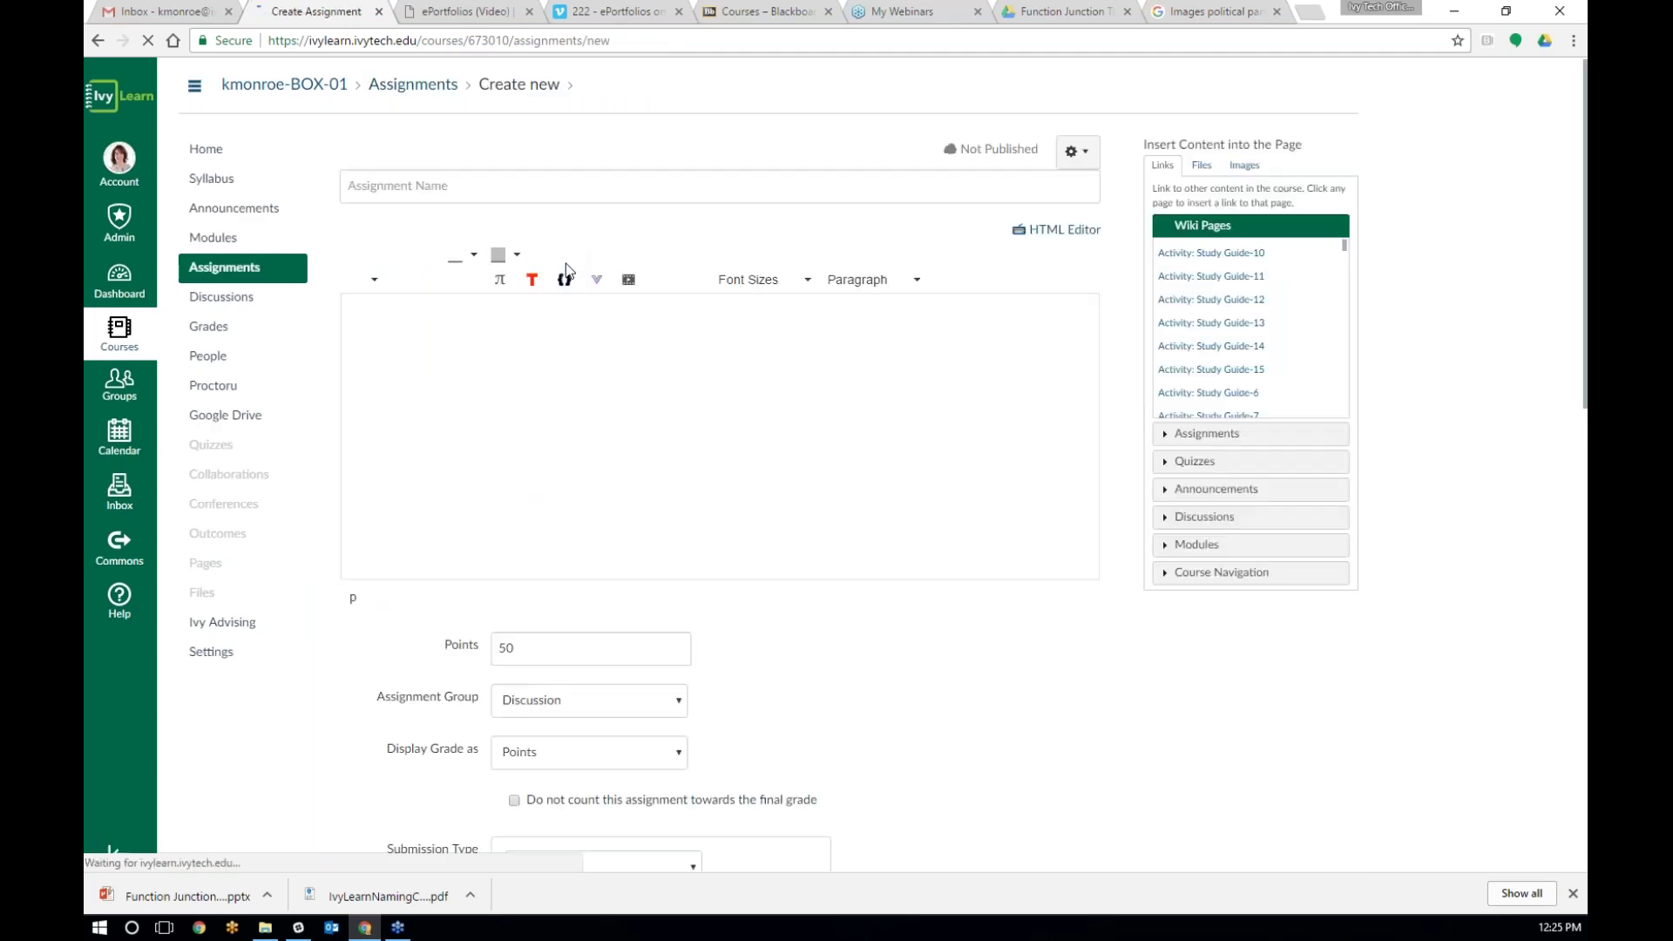
click(582, 185)
text(Introduction to Equations Assignments)
Step: Enter the description "After you've read the material in the Introduction to Lines document, and done the practice with the more practices for lines, complete this assignment"
click(421, 332)
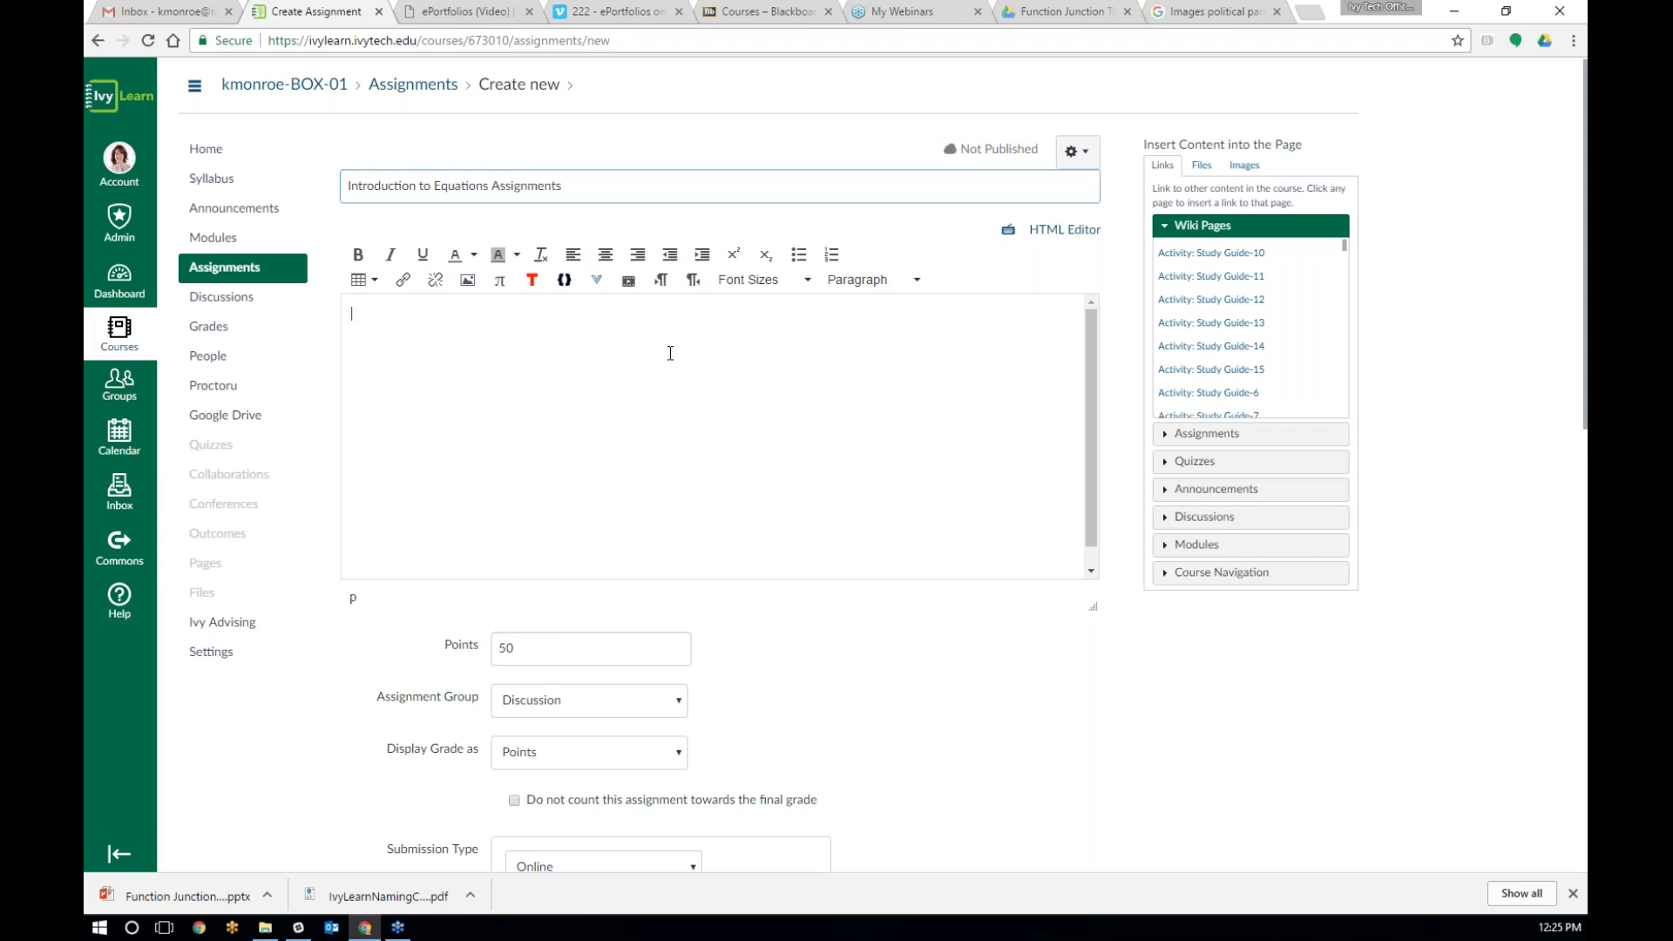
text(Af)
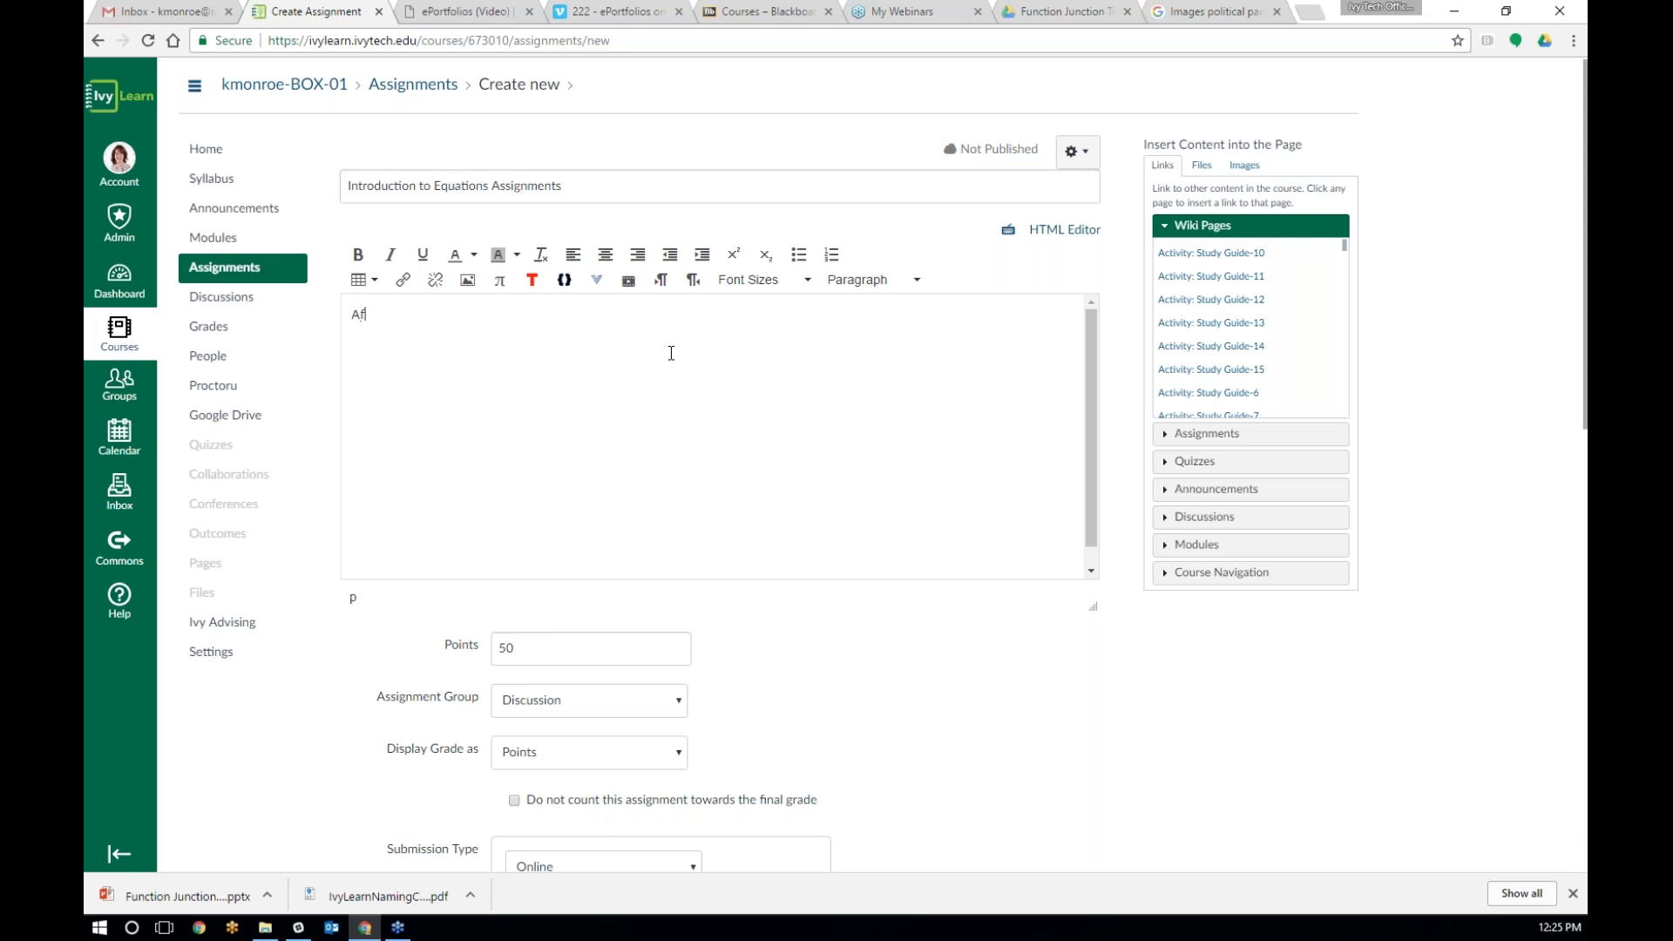
text(ter you've read the material in the INtrodu)
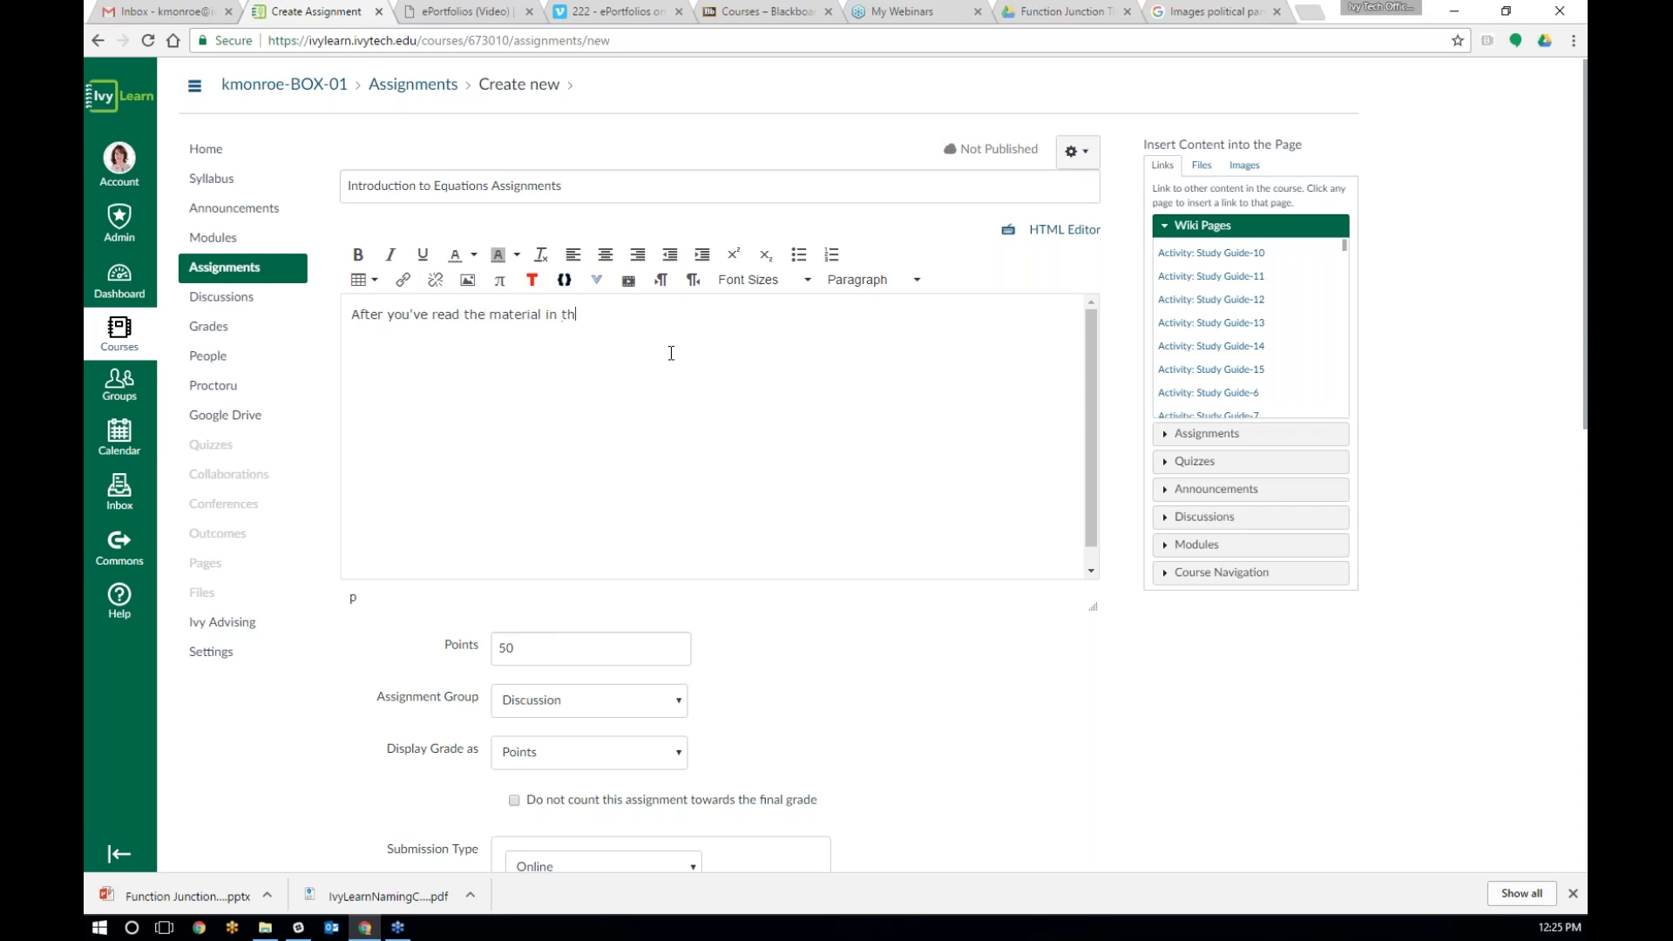
key(BackSpace)
key(BackSpace)
key(BackSpace)
key(BackSpace)
key(BackSpace)
key(BackSpace)
text(ntroduction to Linea)
key(BackSpace)
key(BackSpace)
key(BackSpace)
key(BackSpace)
text(ines document, and done the practic)
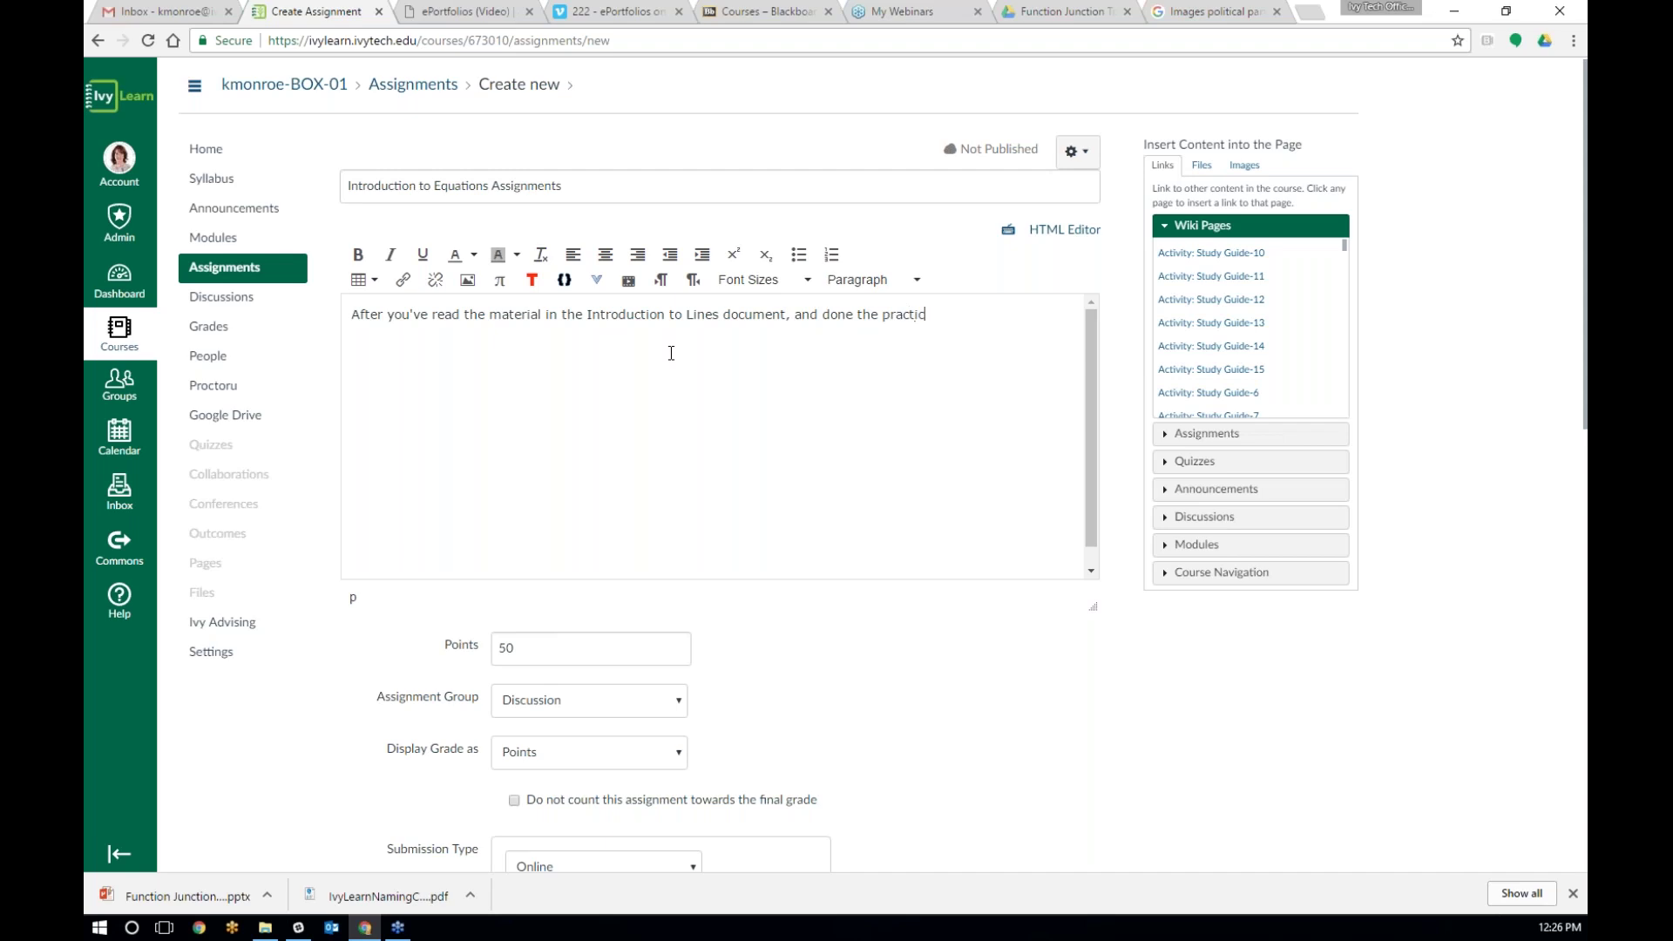
text(ith the more practices for lines, complete this assignment)
Step: Link the words "Introduction to Lines" in the description to the course page "M02 Introduction to Political Parties"
drag(589, 314, 719, 315)
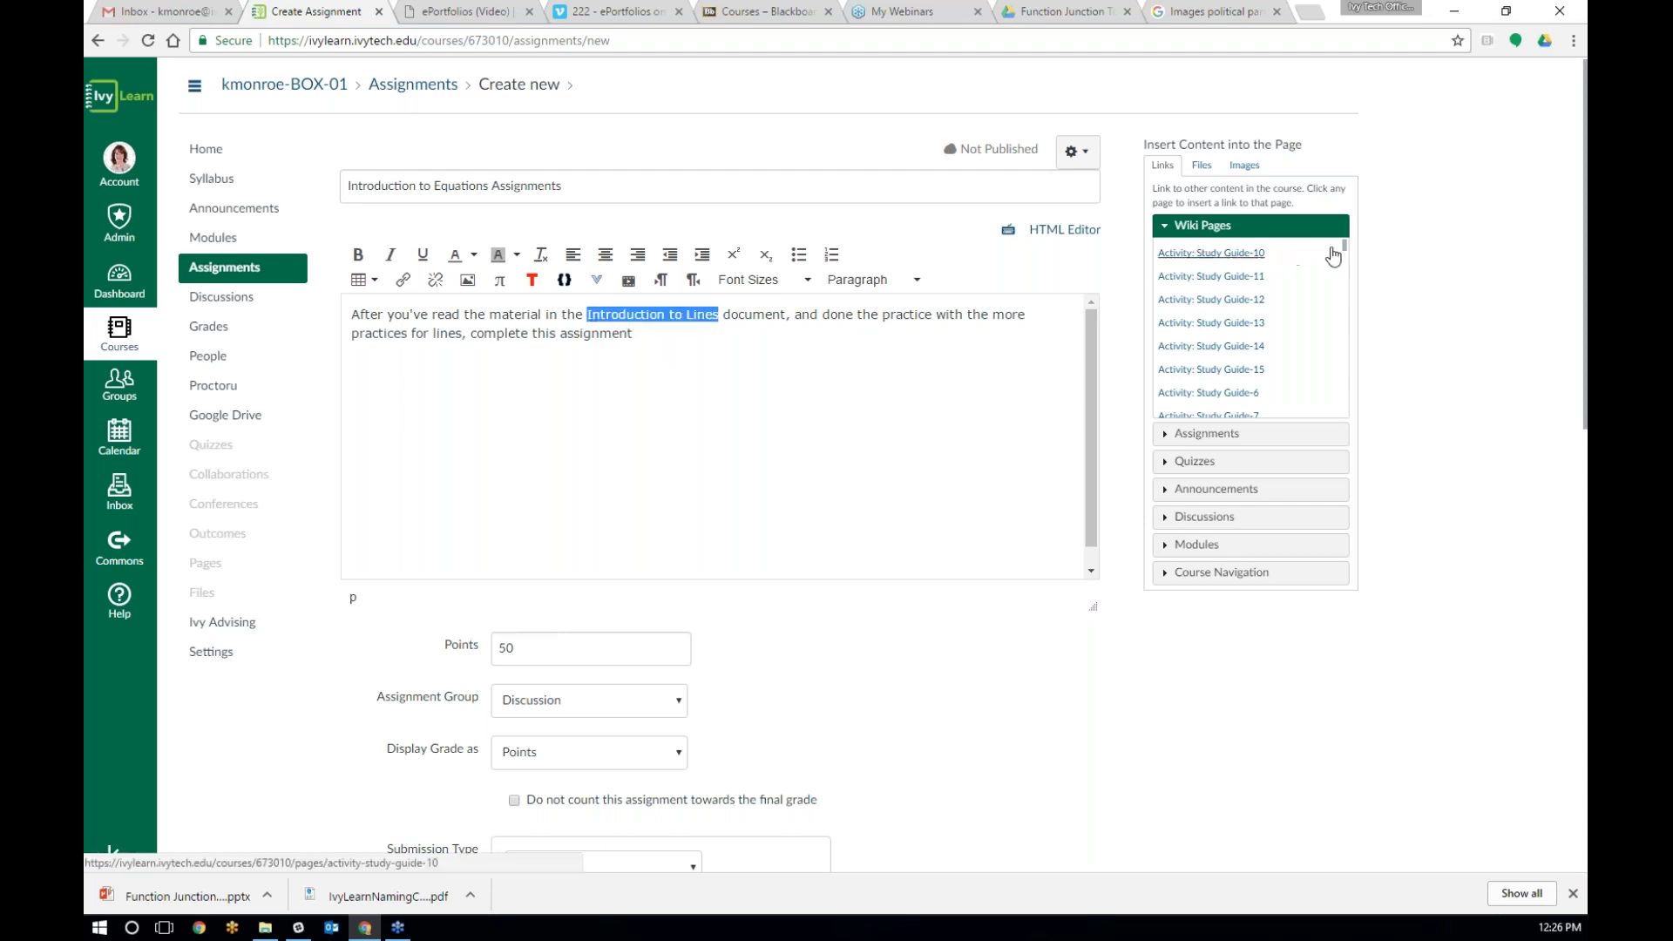
drag(1344, 248, 1325, 279)
scroll(1262, 322, down, 1)
scroll(1263, 323, down, 7)
scroll(1264, 322, down, 7)
scroll(1264, 323, down, 7)
scroll(1264, 324, down, 7)
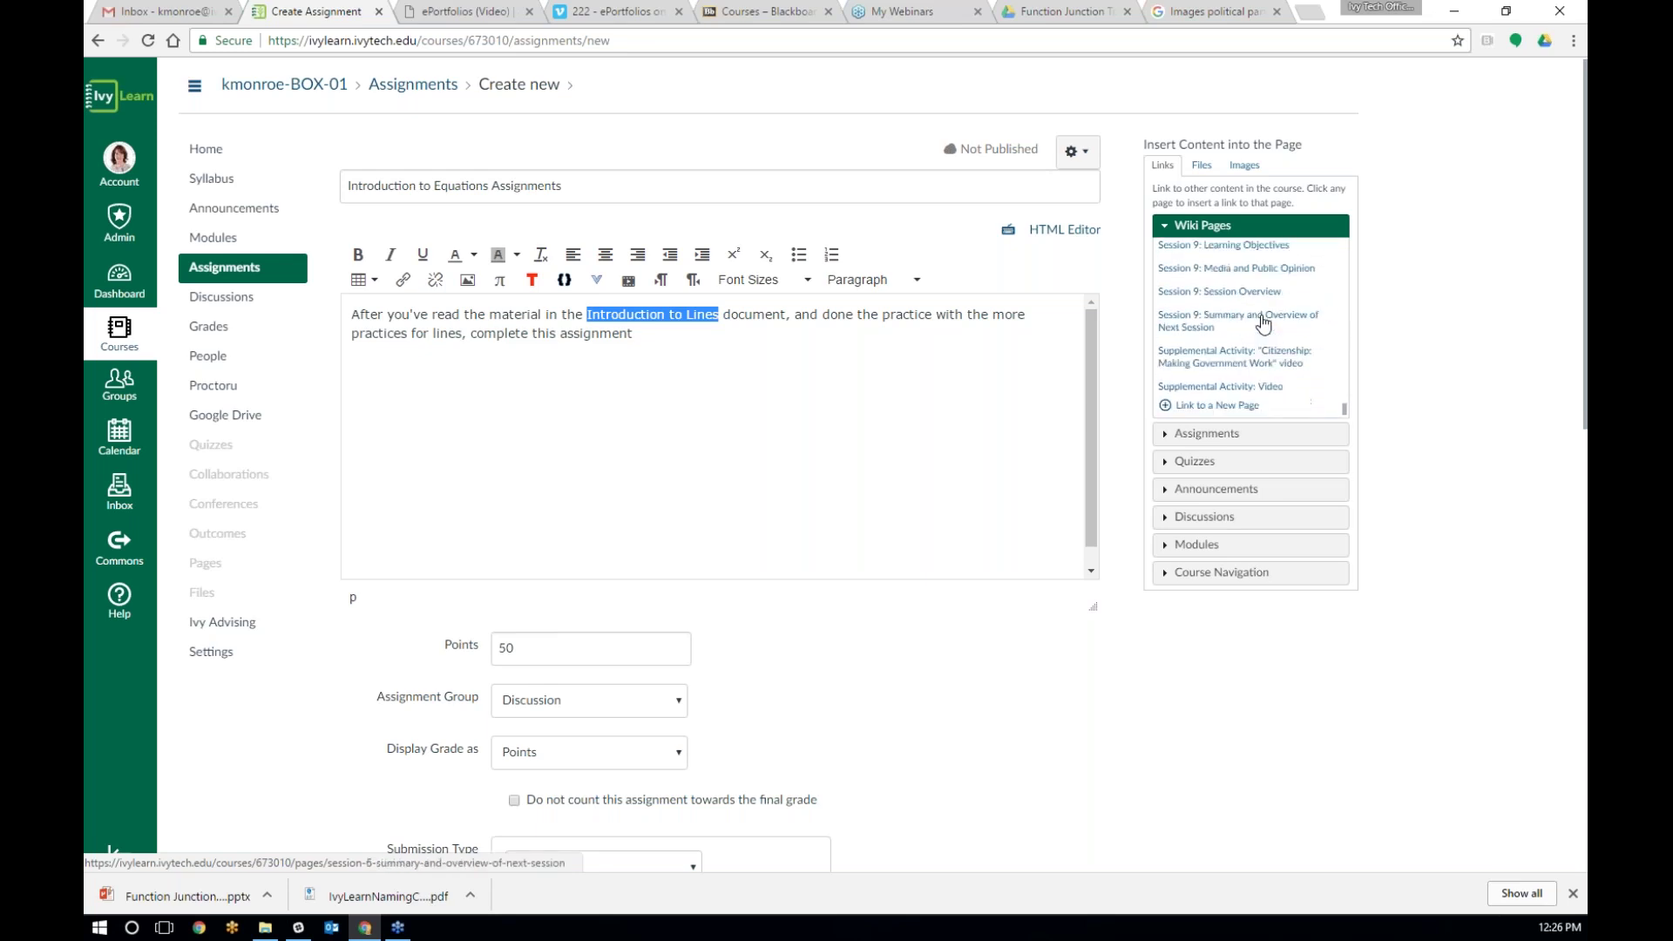
scroll(1264, 324, down, 3)
scroll(1263, 324, up, 10)
scroll(1263, 324, up, 10)
scroll(1263, 324, down, 5)
scroll(1264, 324, down, 5)
click(1259, 258)
click(793, 406)
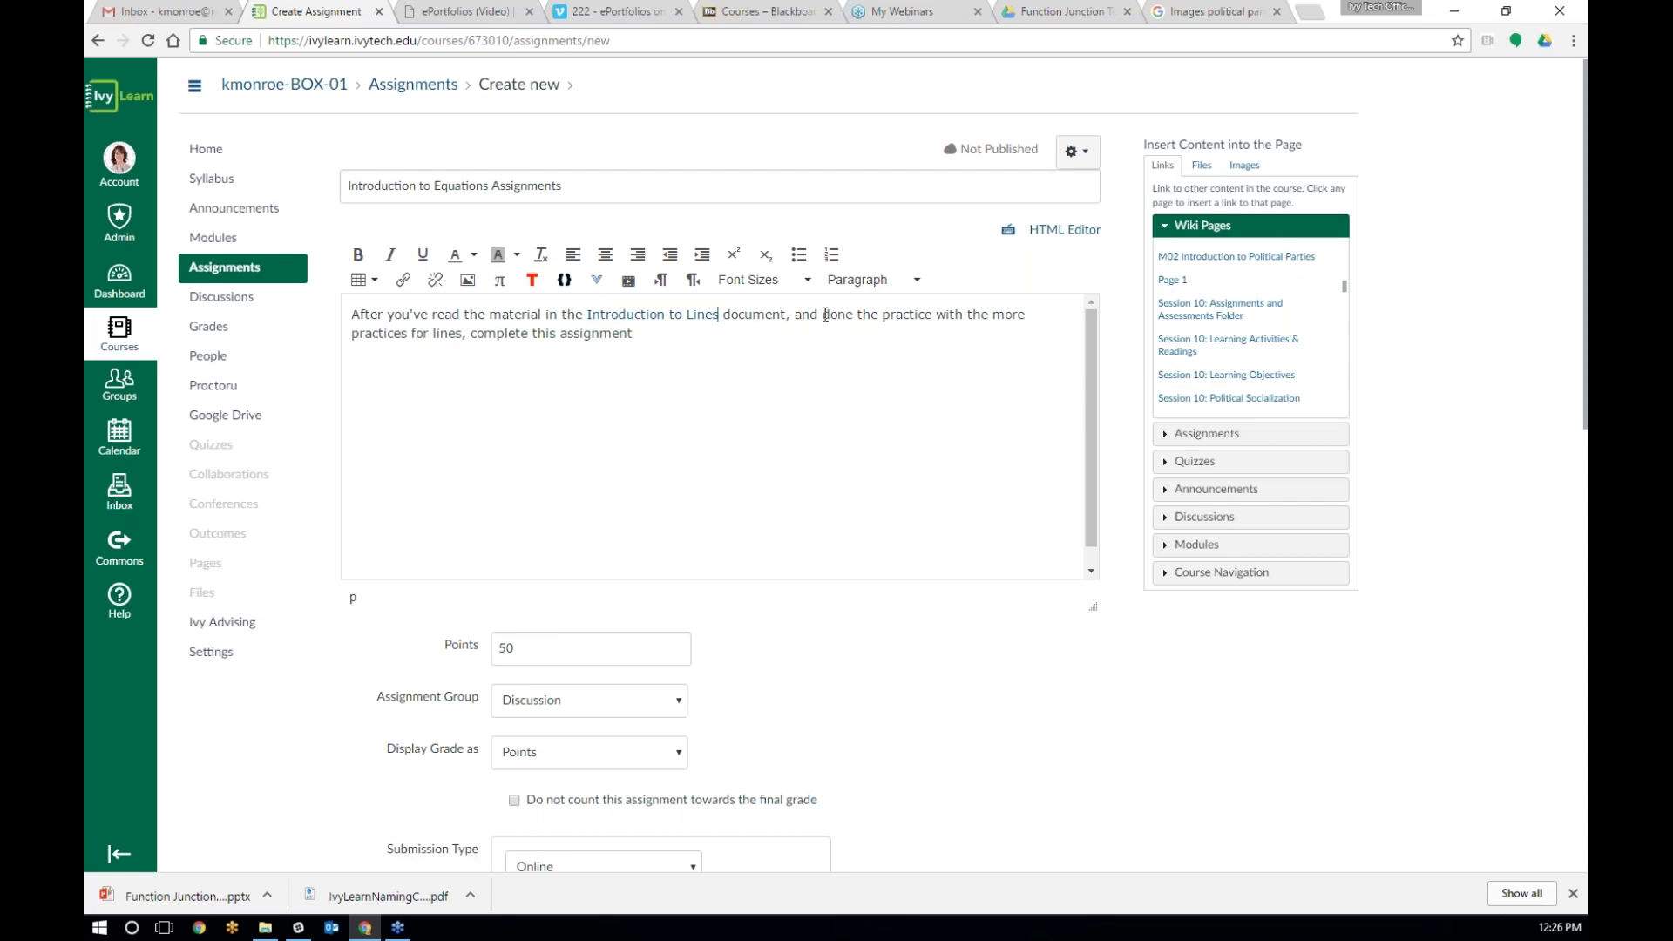
Step: Link "practice with the more practices for lines" to the page "Session 10: Learning Activities & Readings" and save and publish the assignment
drag(890, 315, 461, 341)
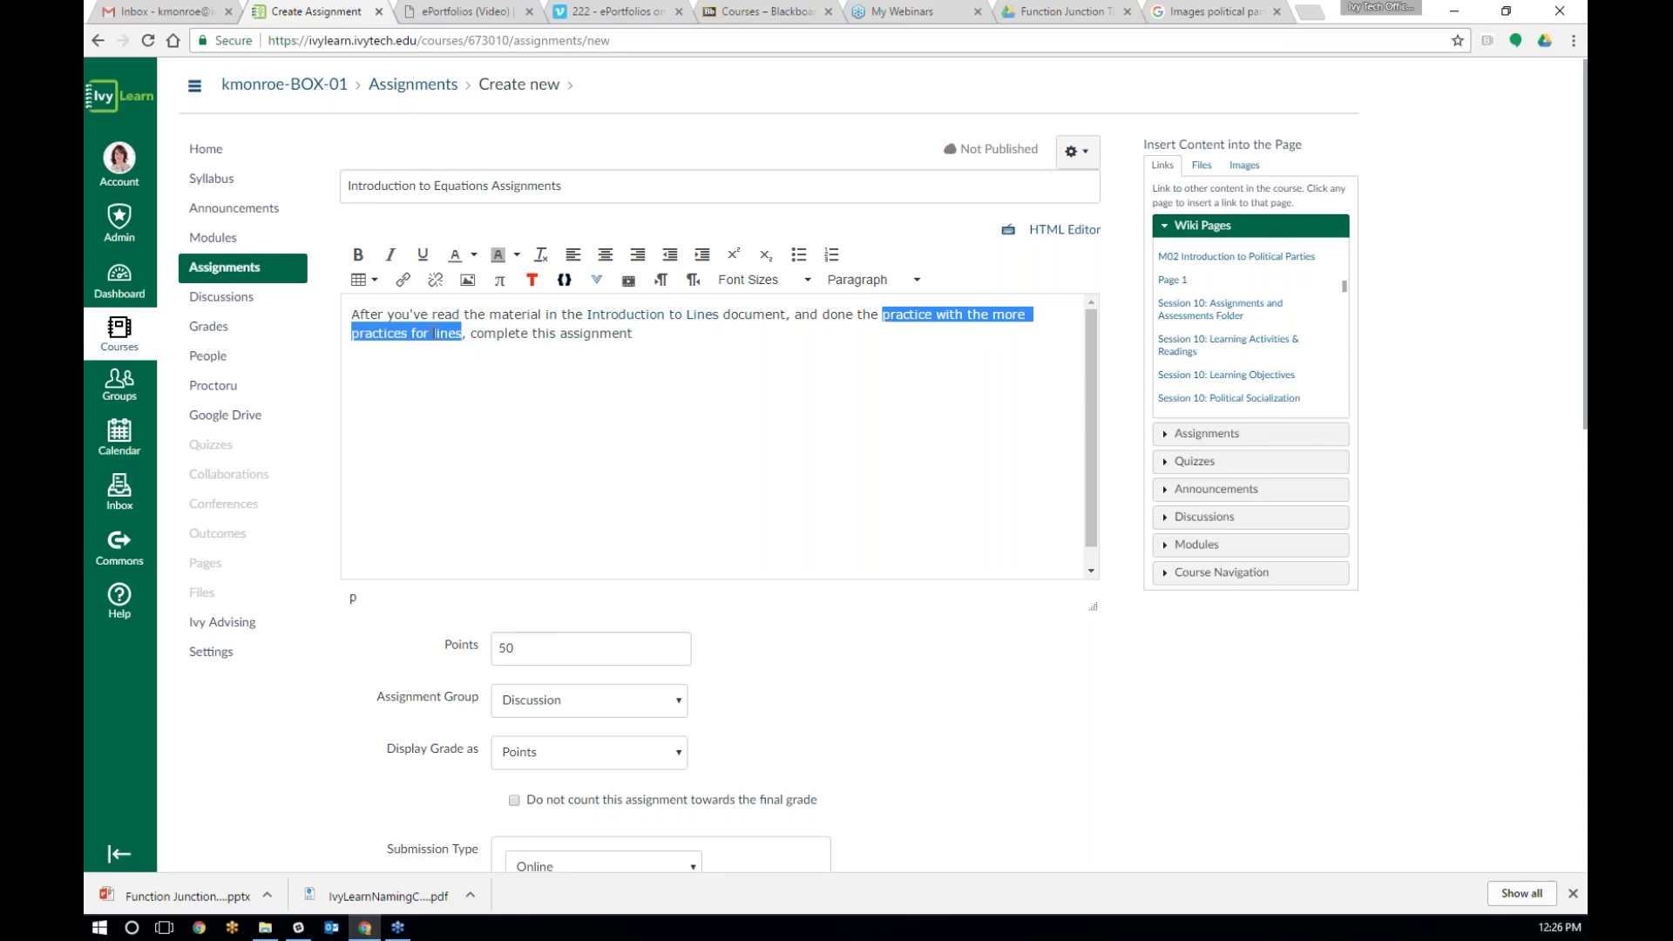
click(1263, 340)
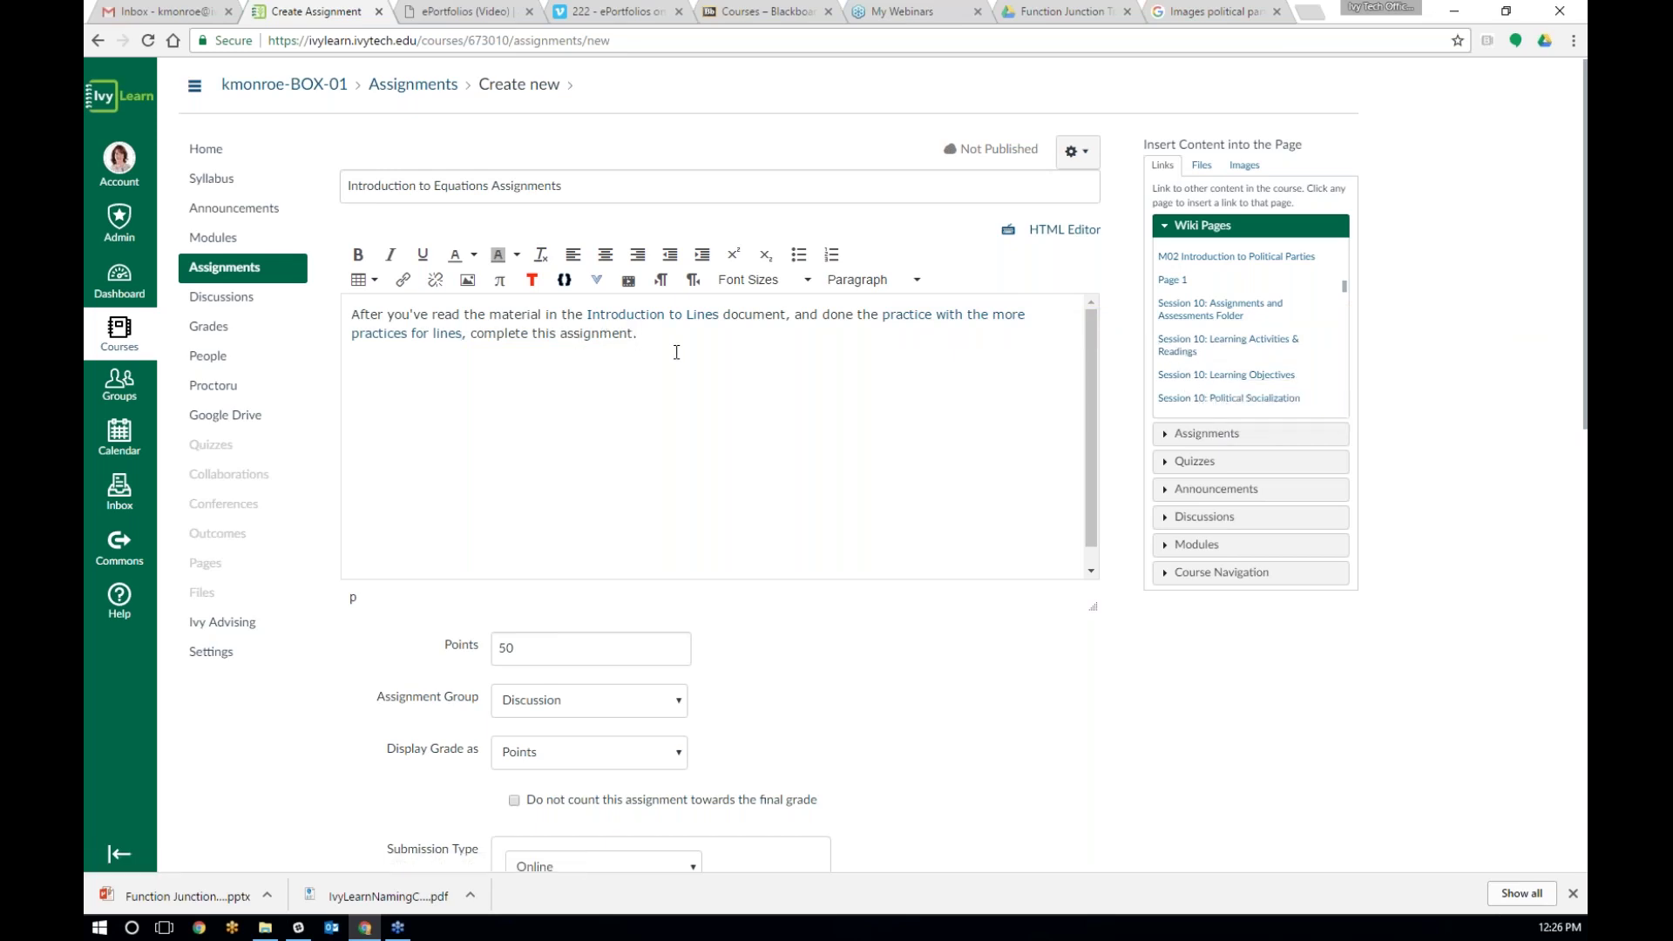
scroll(486, 552, down, 7)
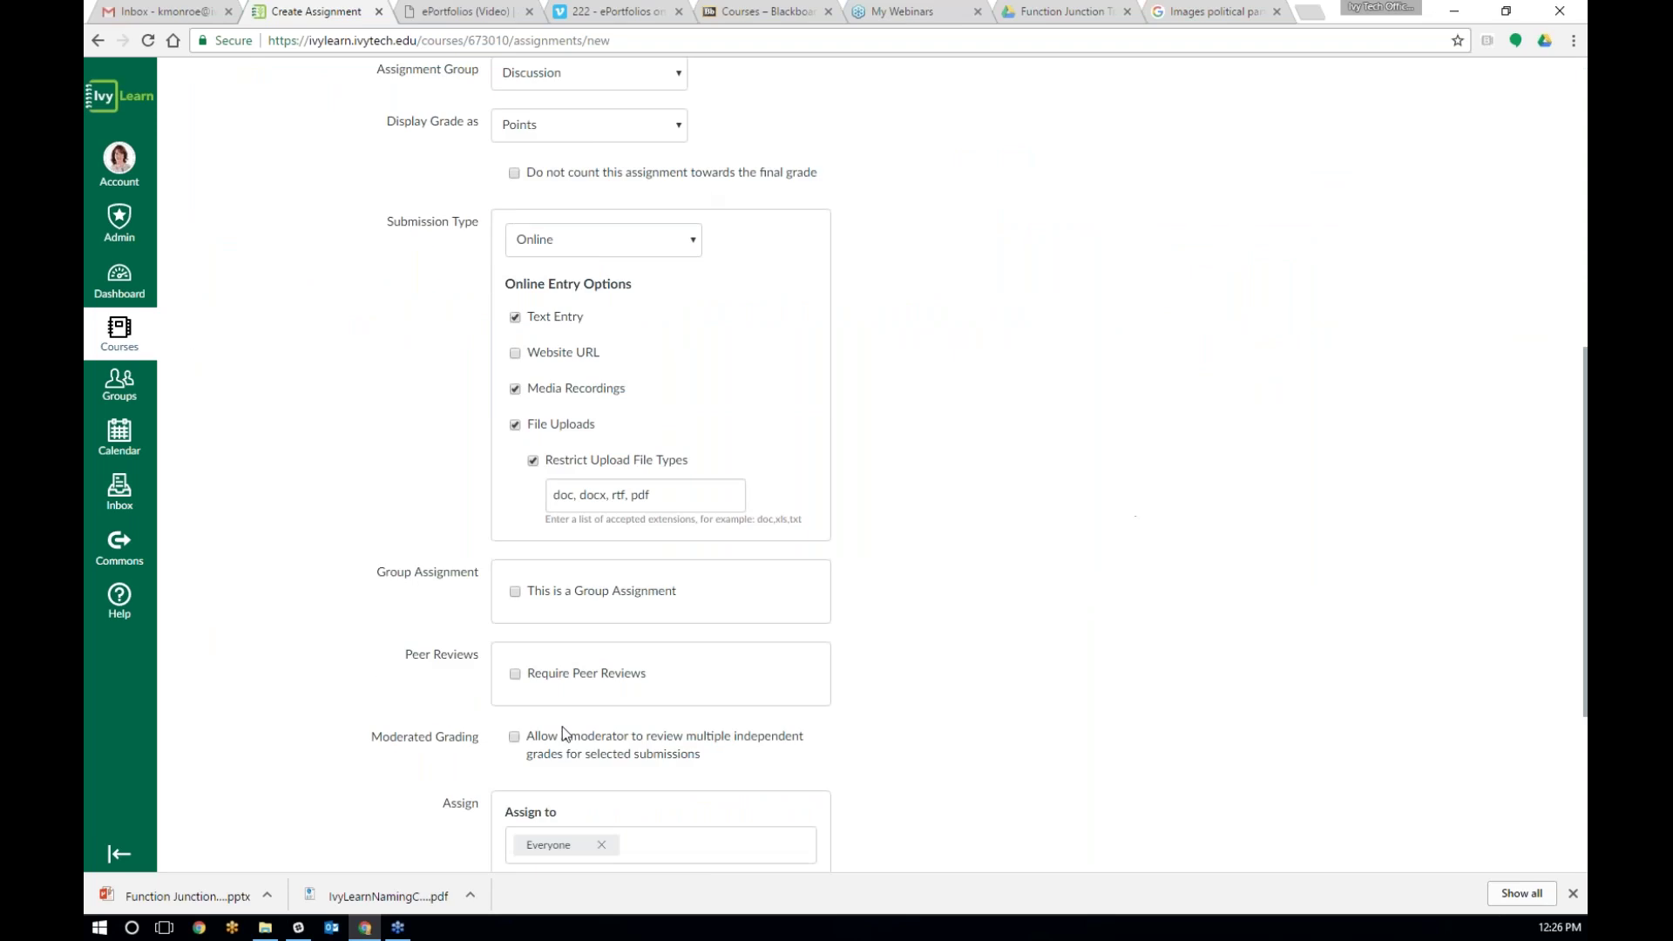
scroll(974, 520, down, 4)
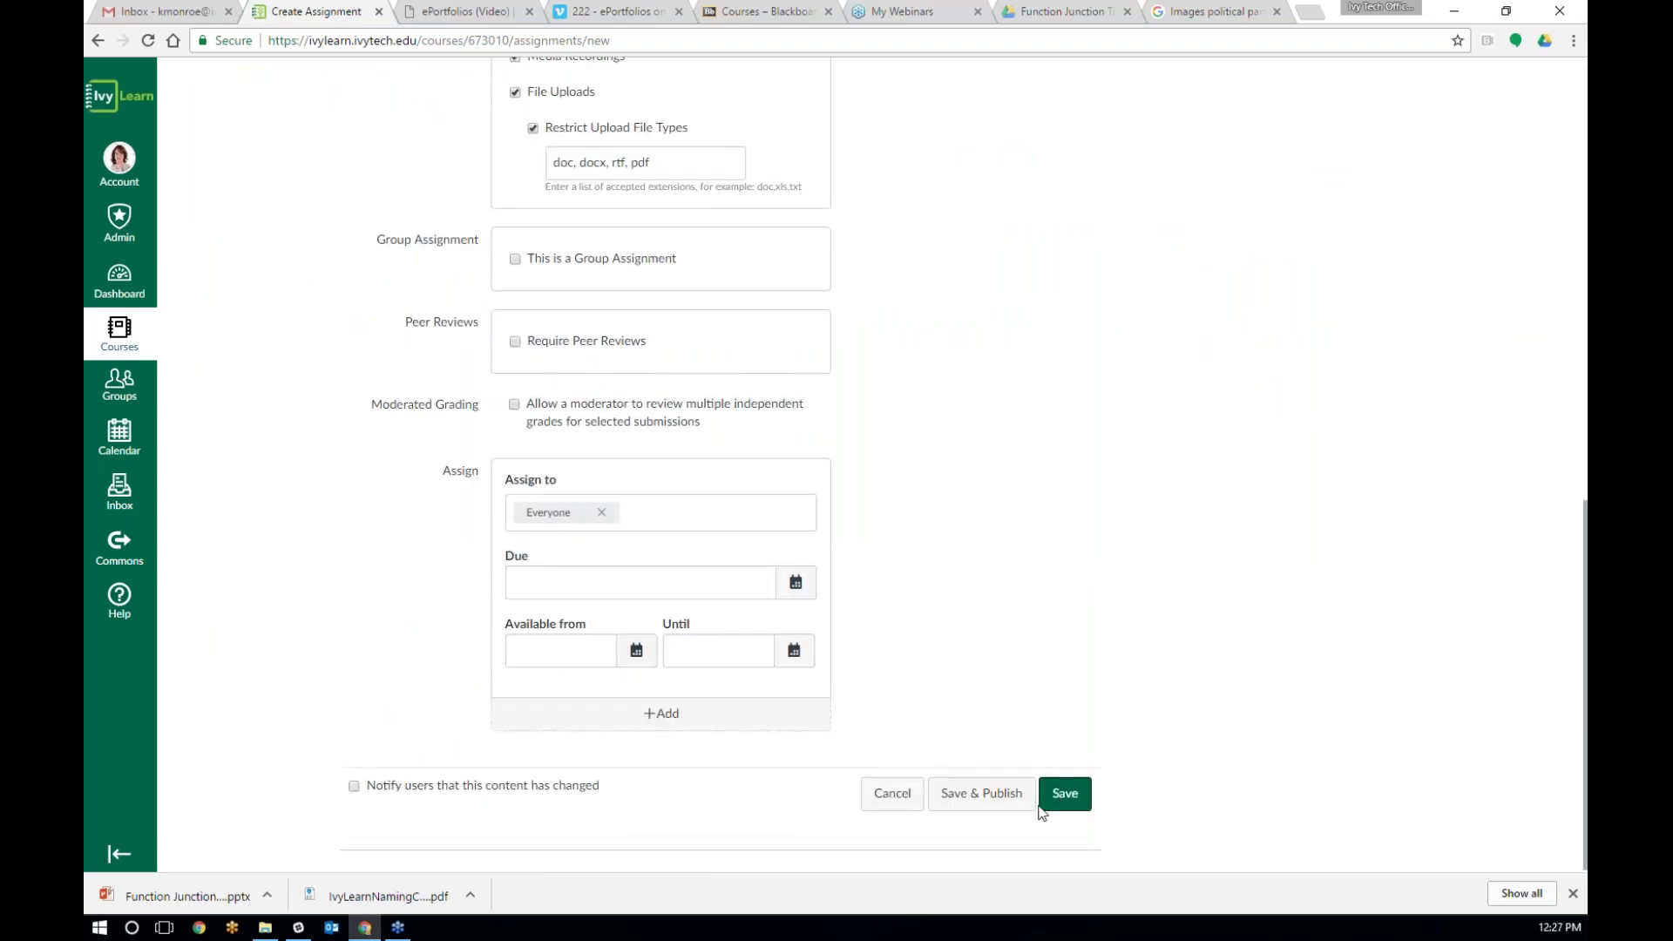
click(981, 794)
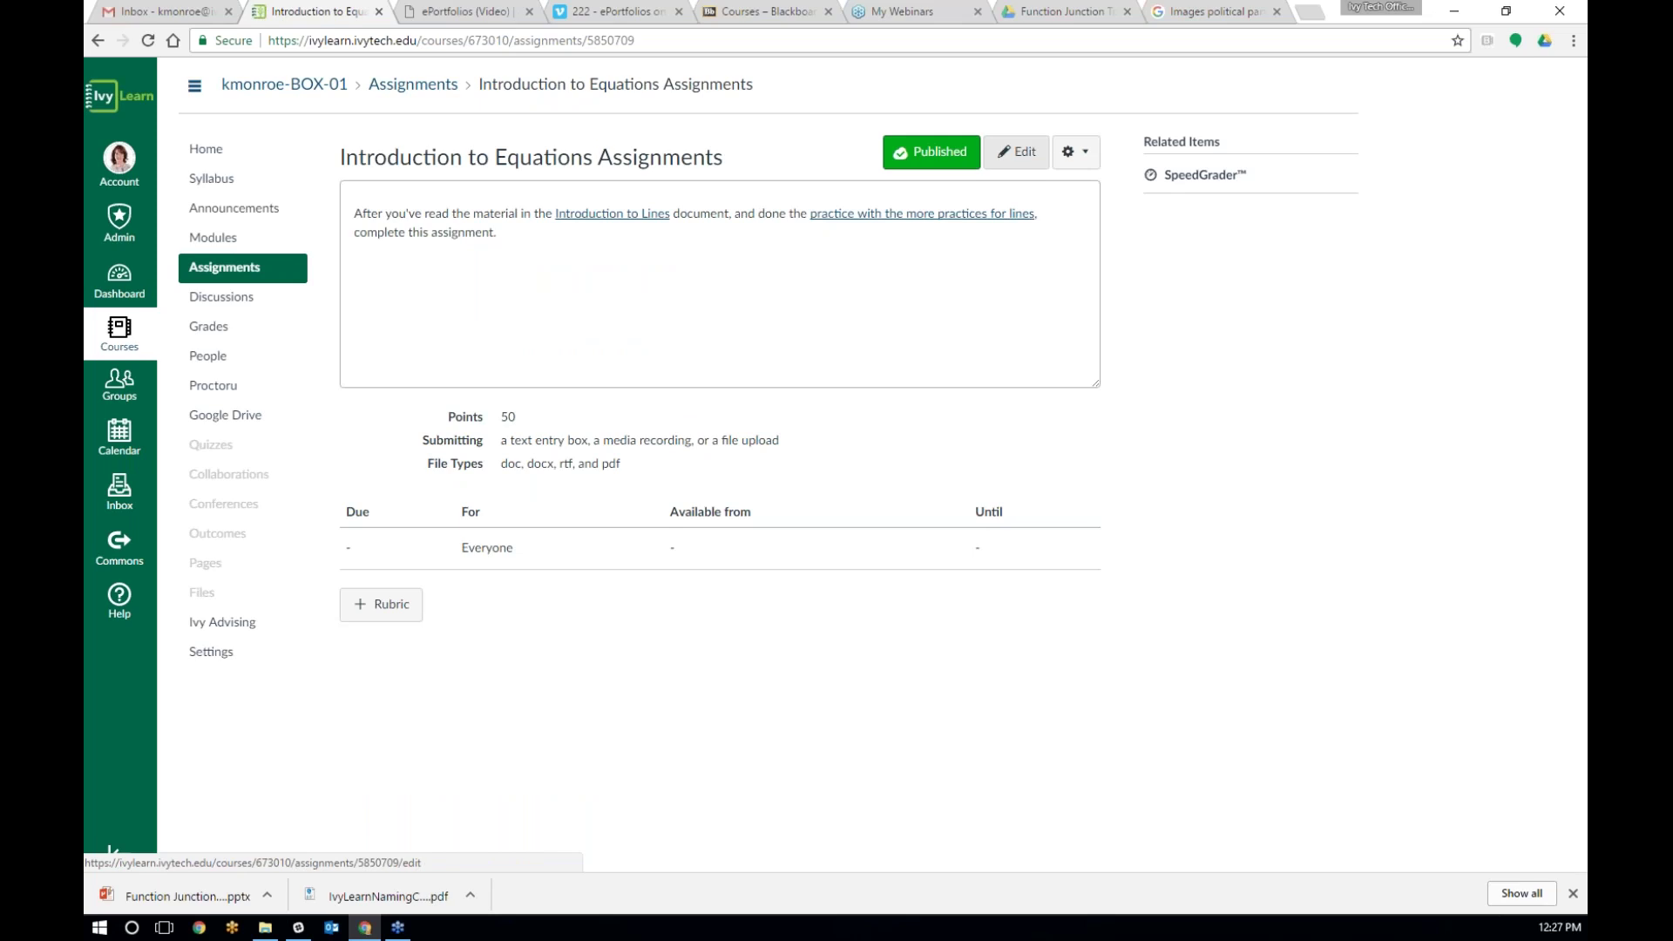
Step: Edit the assignment and append "Also be sure to check out this reference sheet on common types of lines." to its description
click(1016, 152)
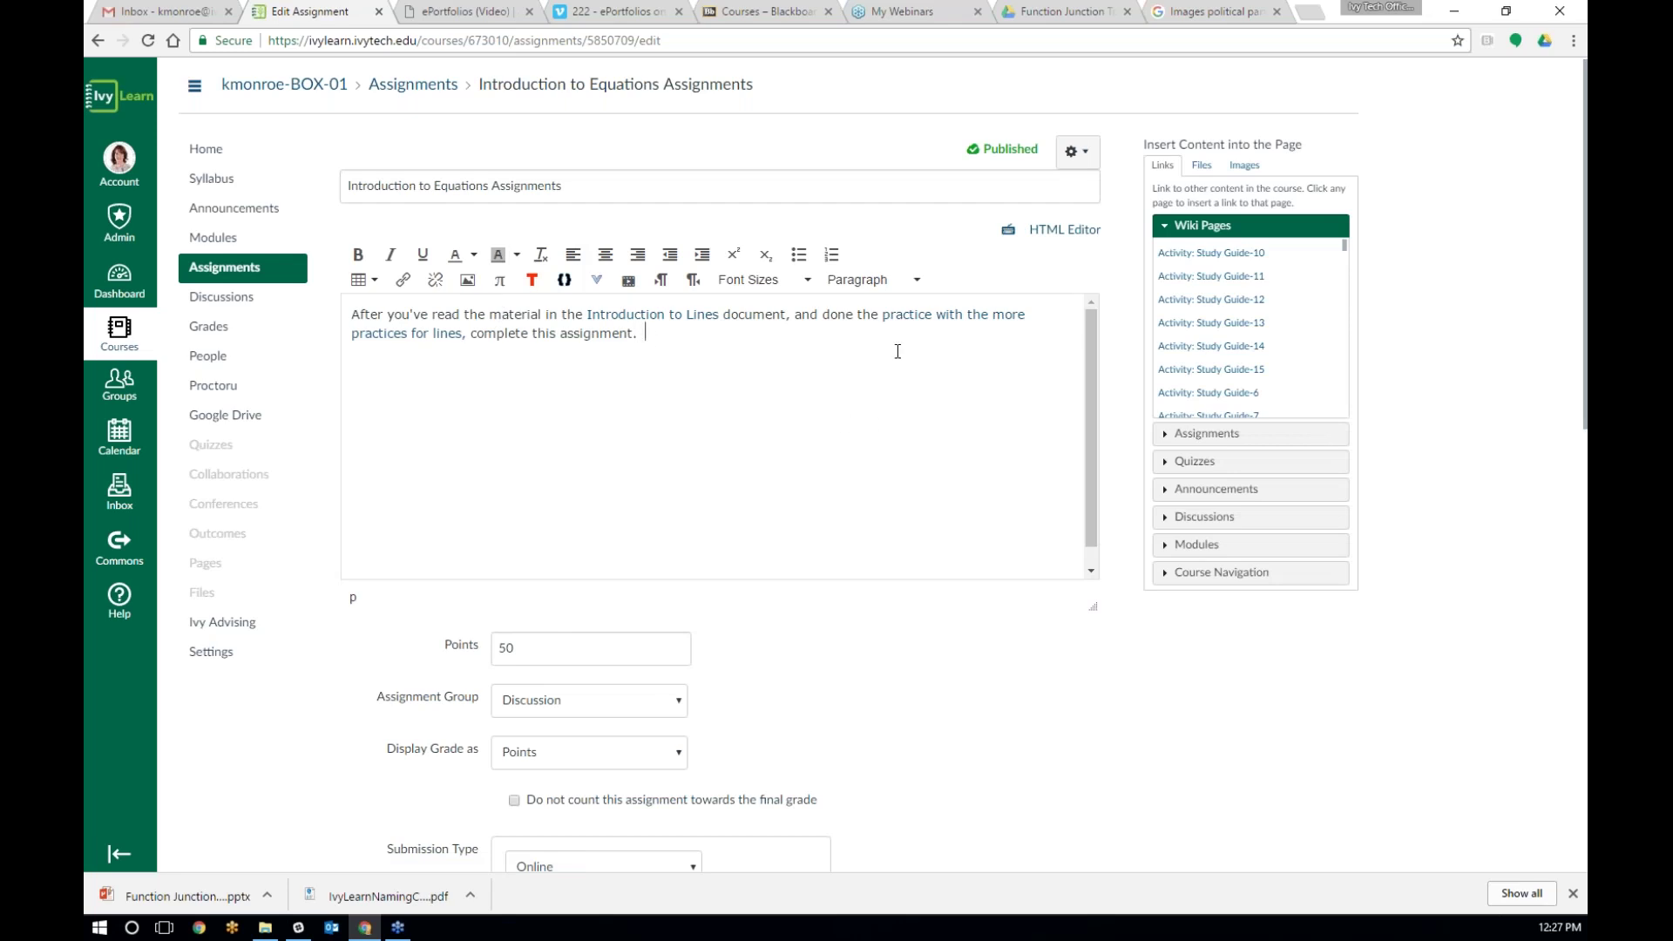
text(Also be sure to check out this refere)
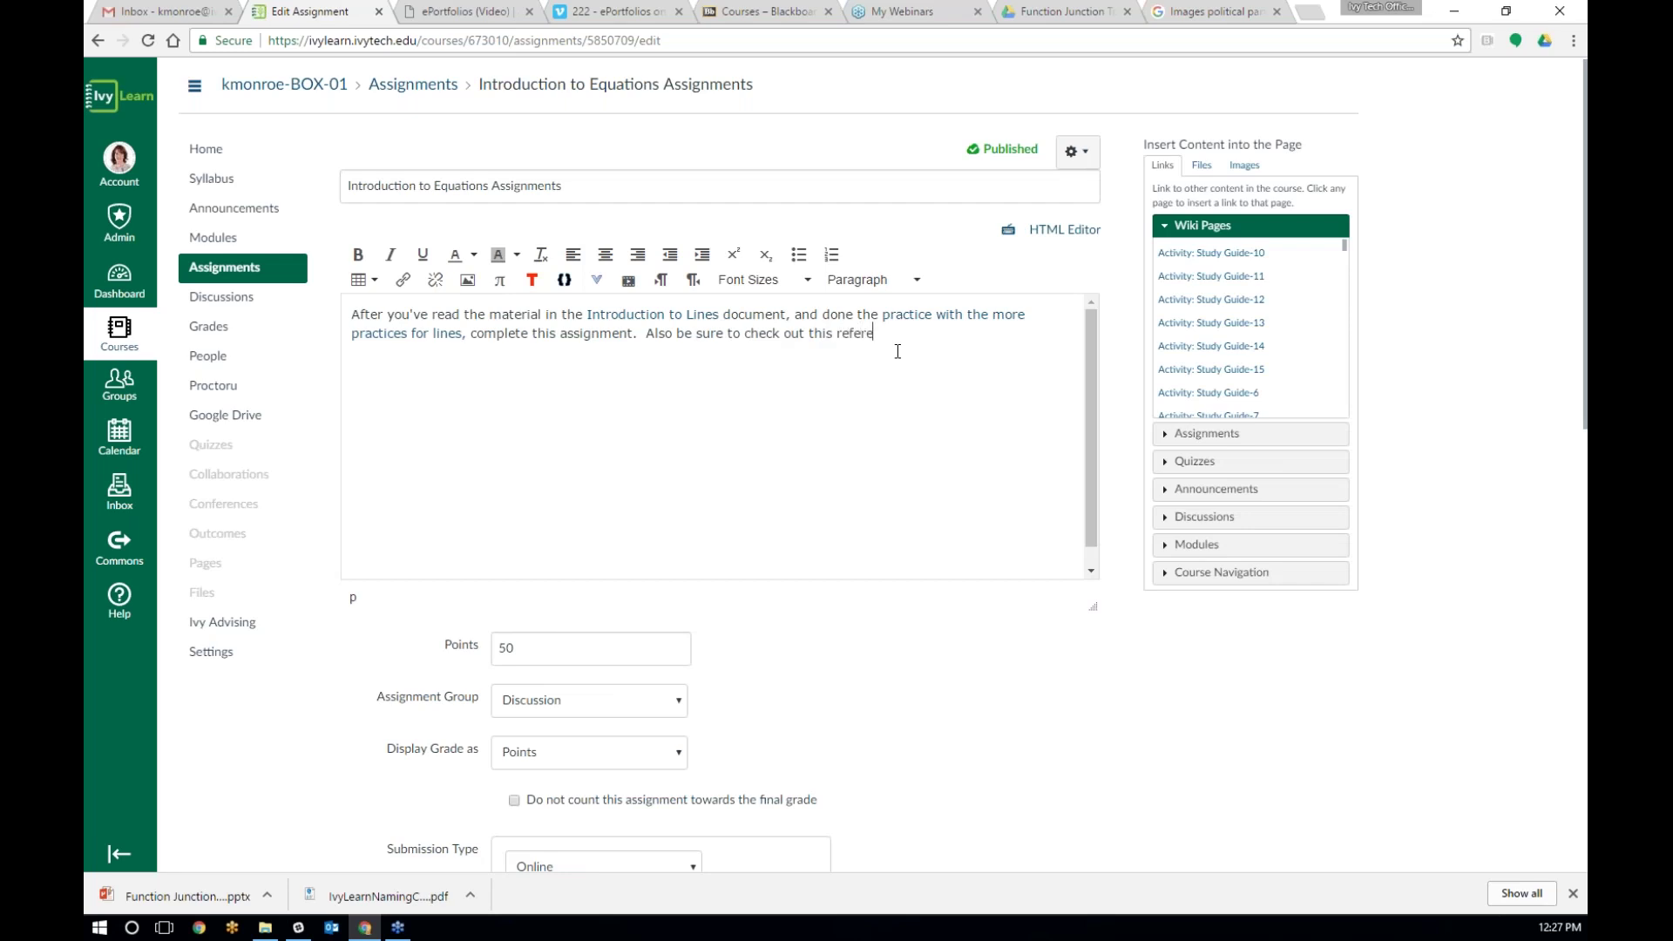
text(nce sheet on common types of lines.)
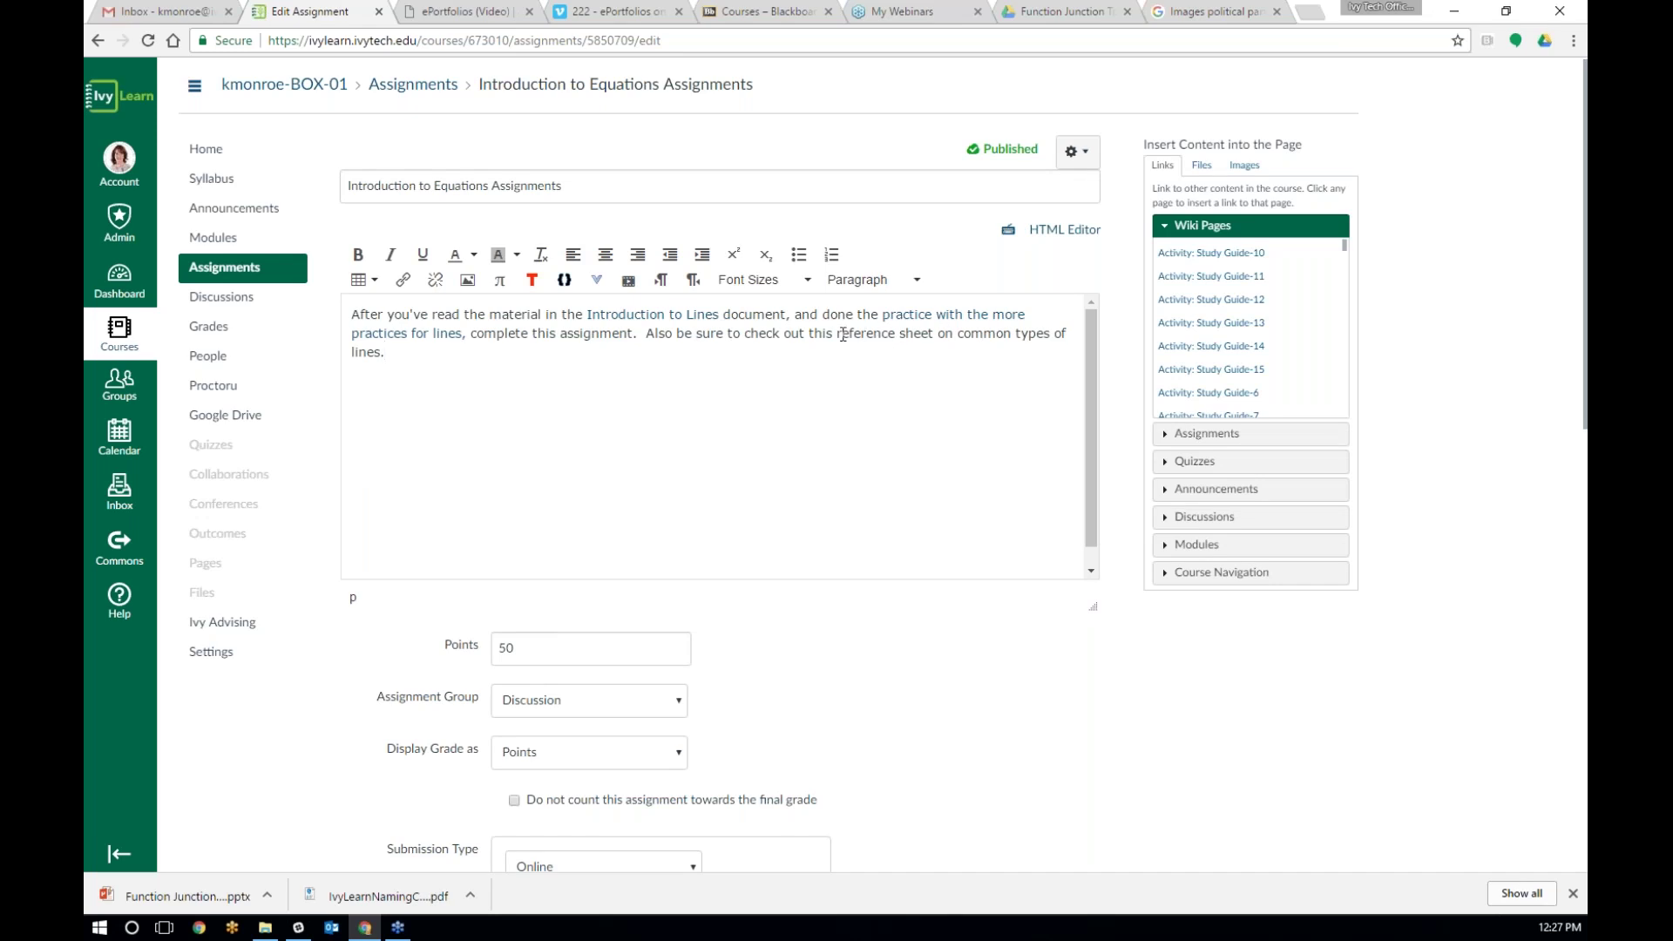
Step: Link the words "reference sheet" to a new page called "Reference Sheet - Common Types of Lines" and save the assignment
drag(839, 335, 931, 335)
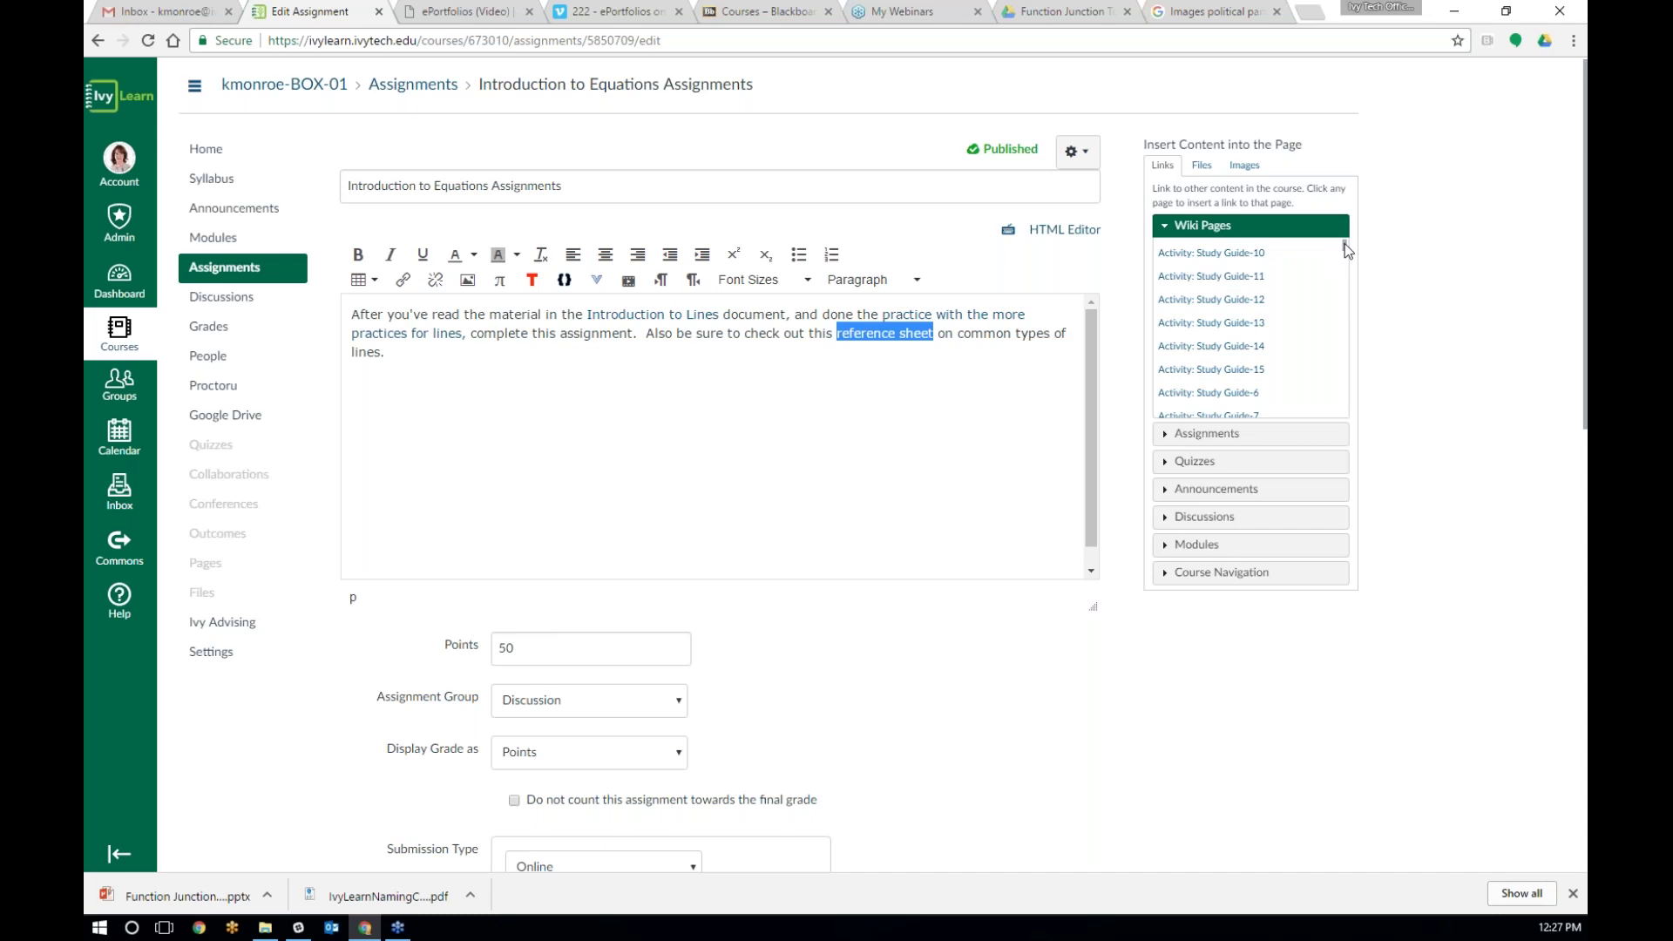
drag(1347, 250, 1288, 415)
click(1220, 405)
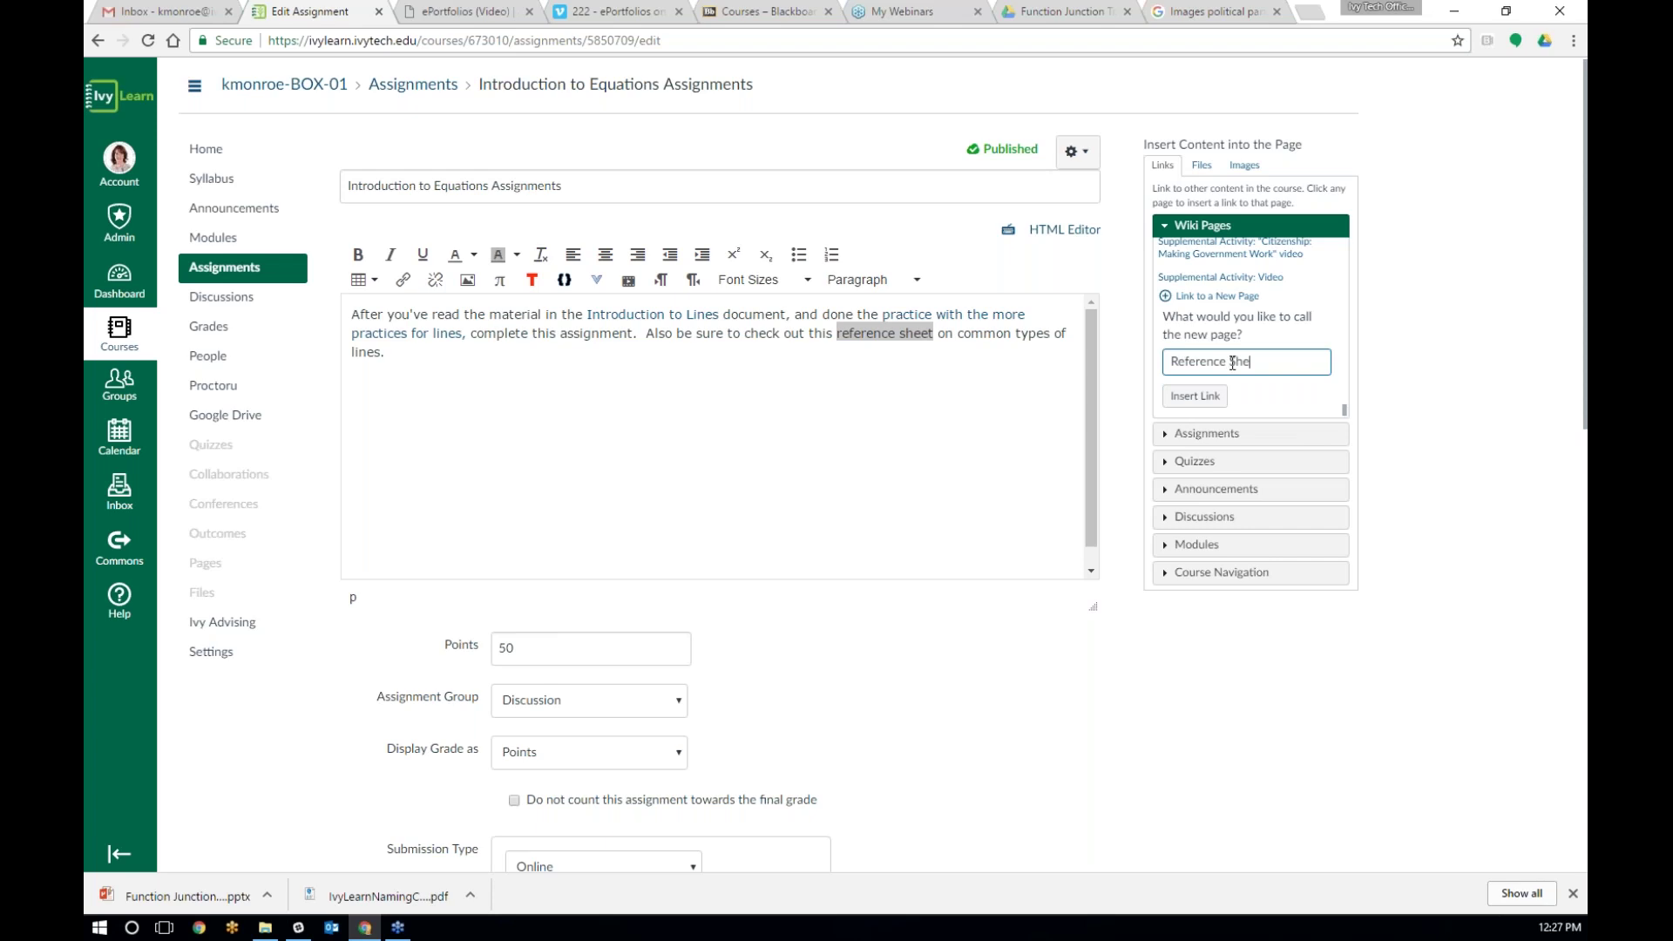
text(Reference Sheet - Common Types of Lines)
click(1195, 396)
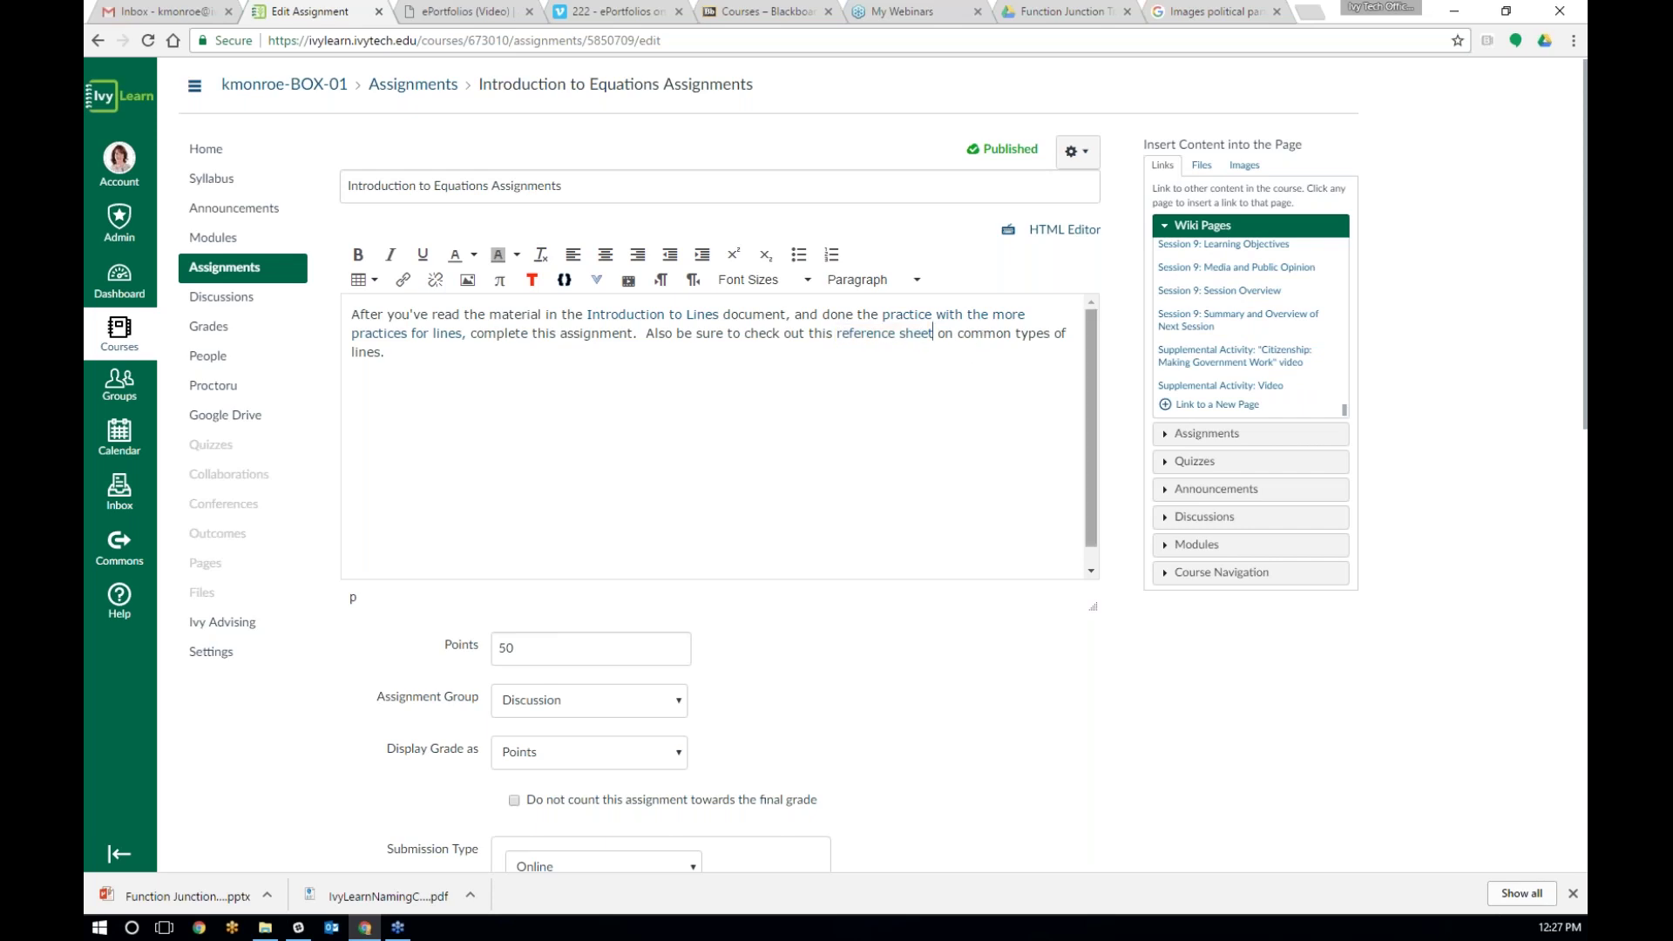
scroll(1085, 595, down, 12)
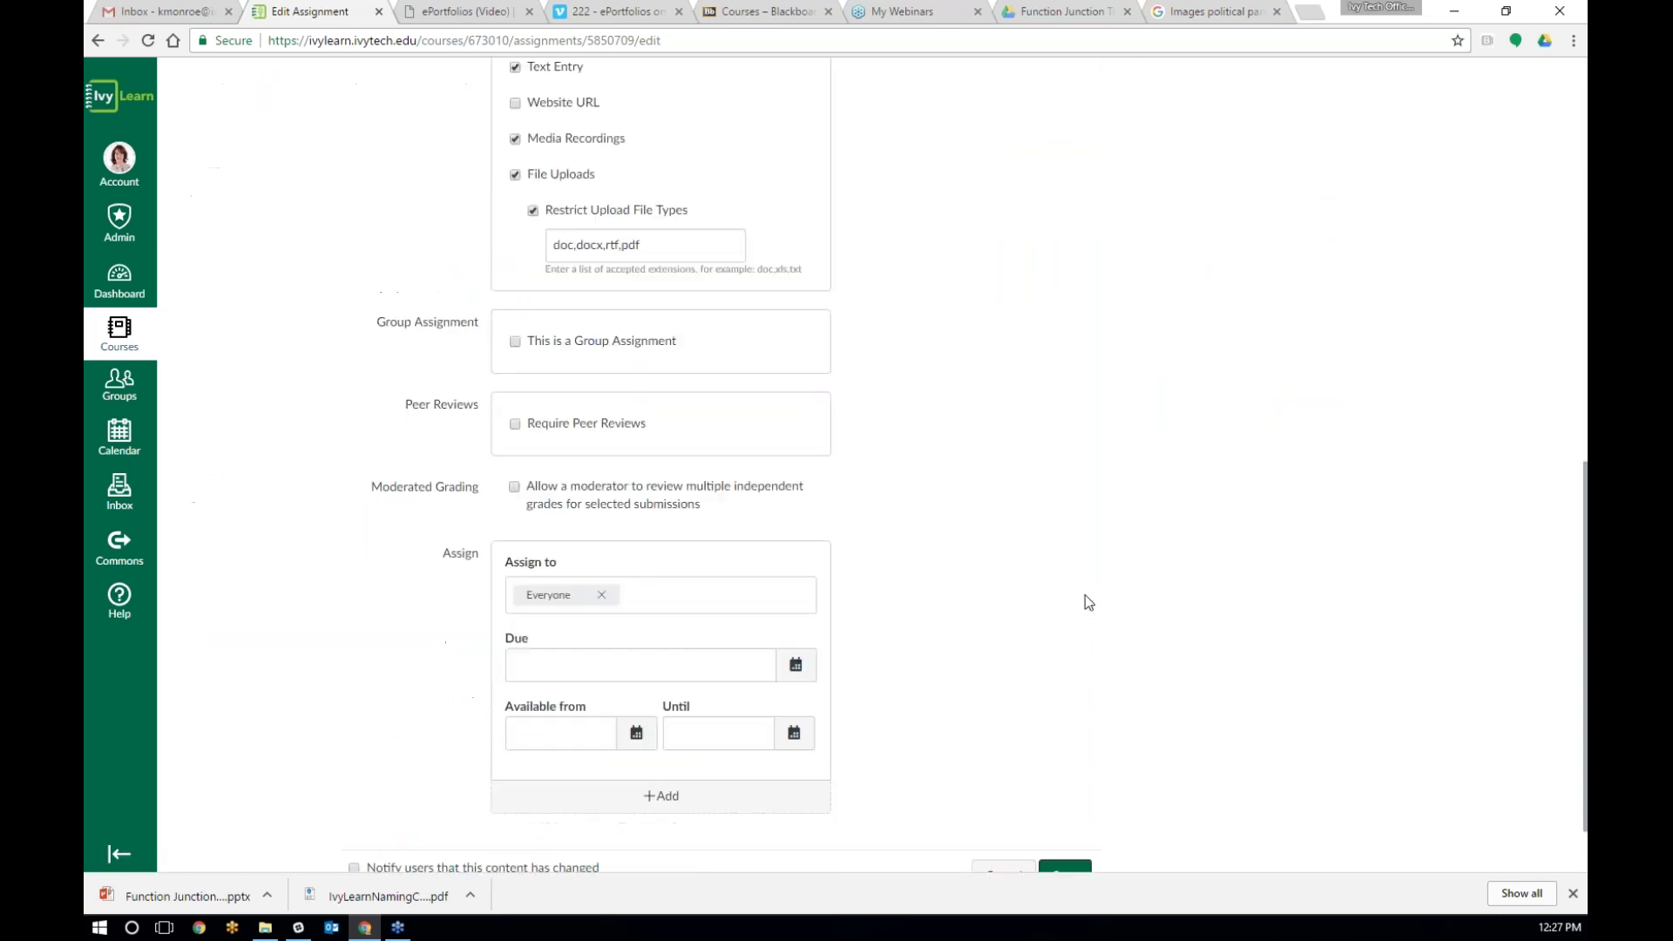
key(Return)
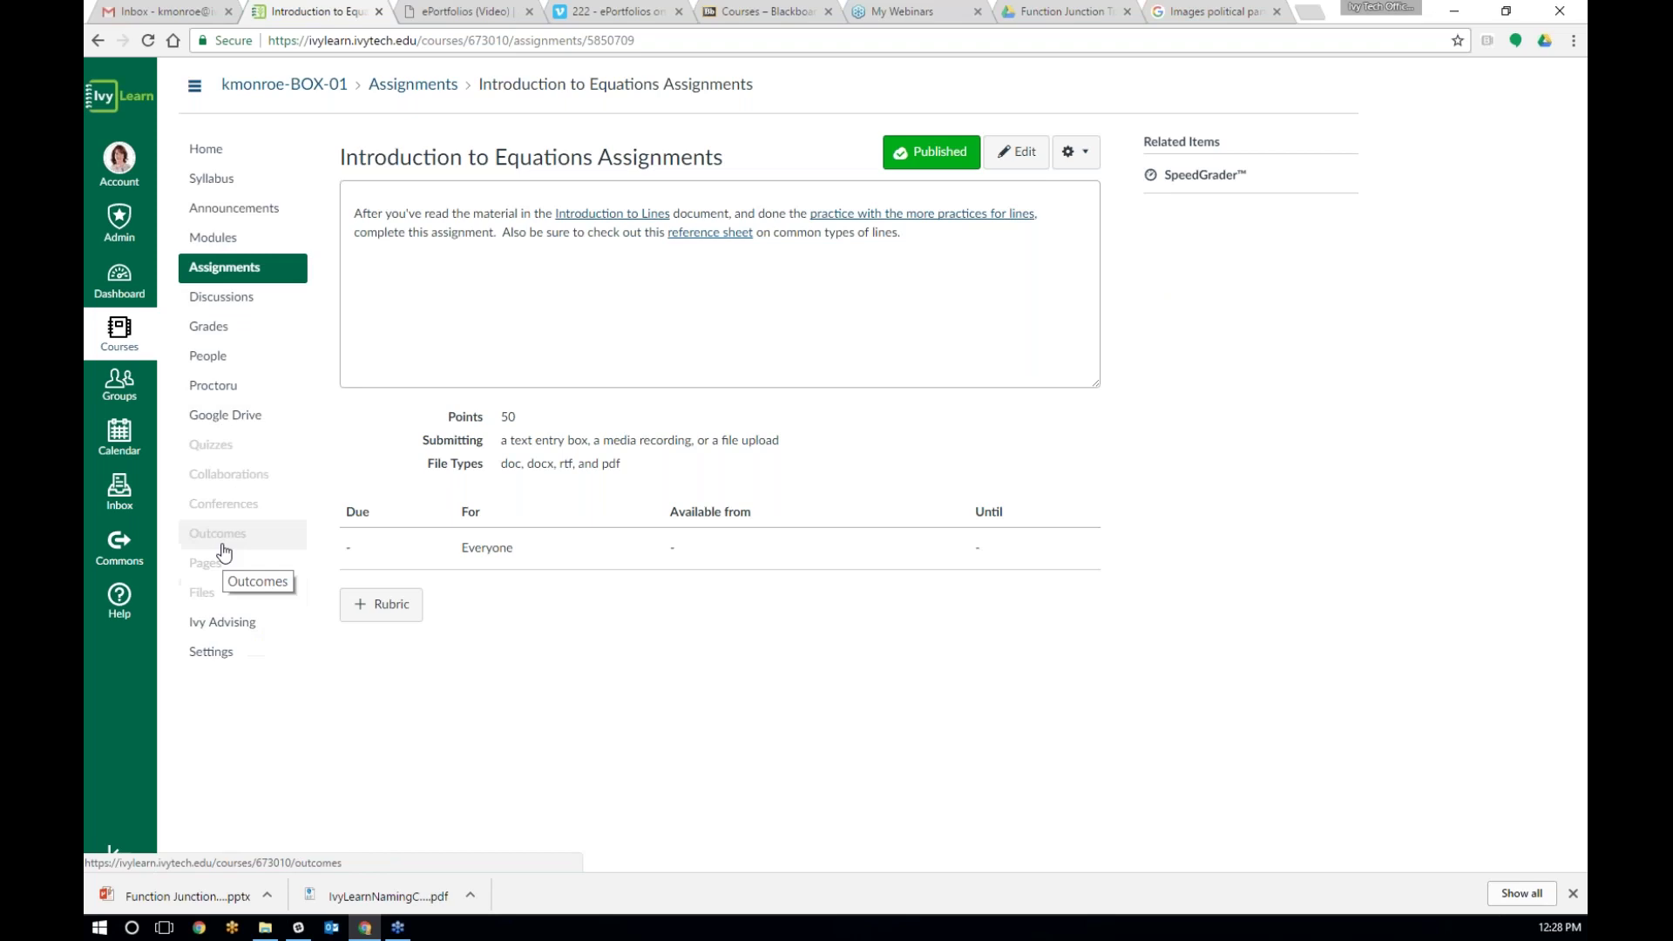
Step: Open the form for a new discussion topic in the course and look over its content editor and options
click(217, 299)
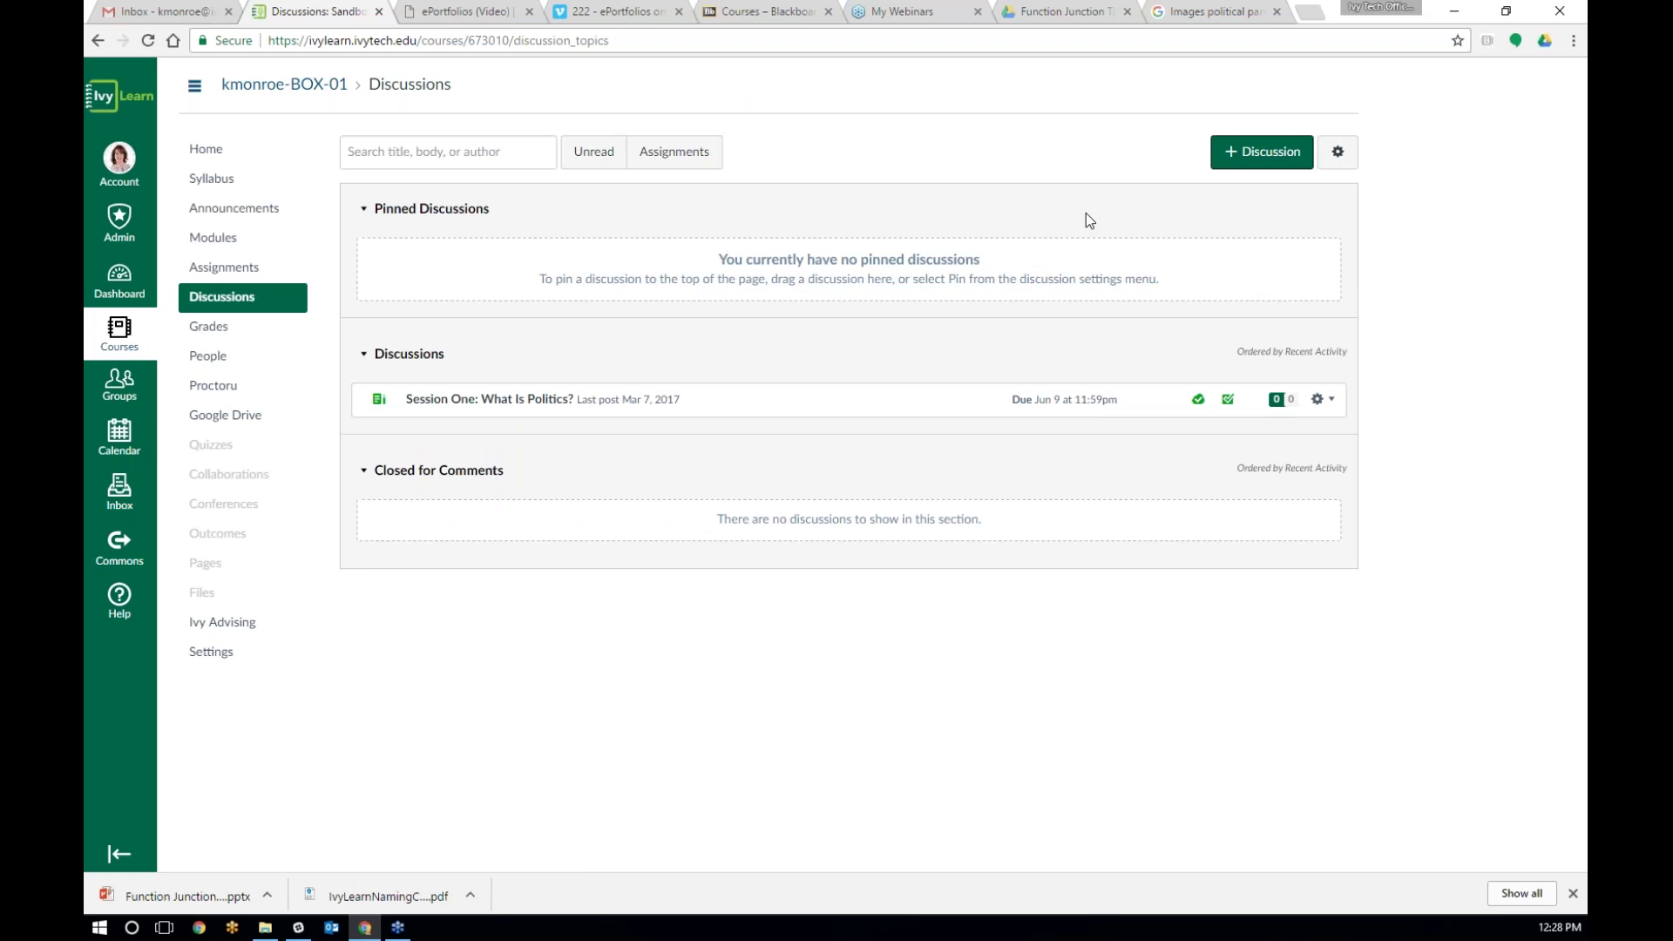
click(1244, 153)
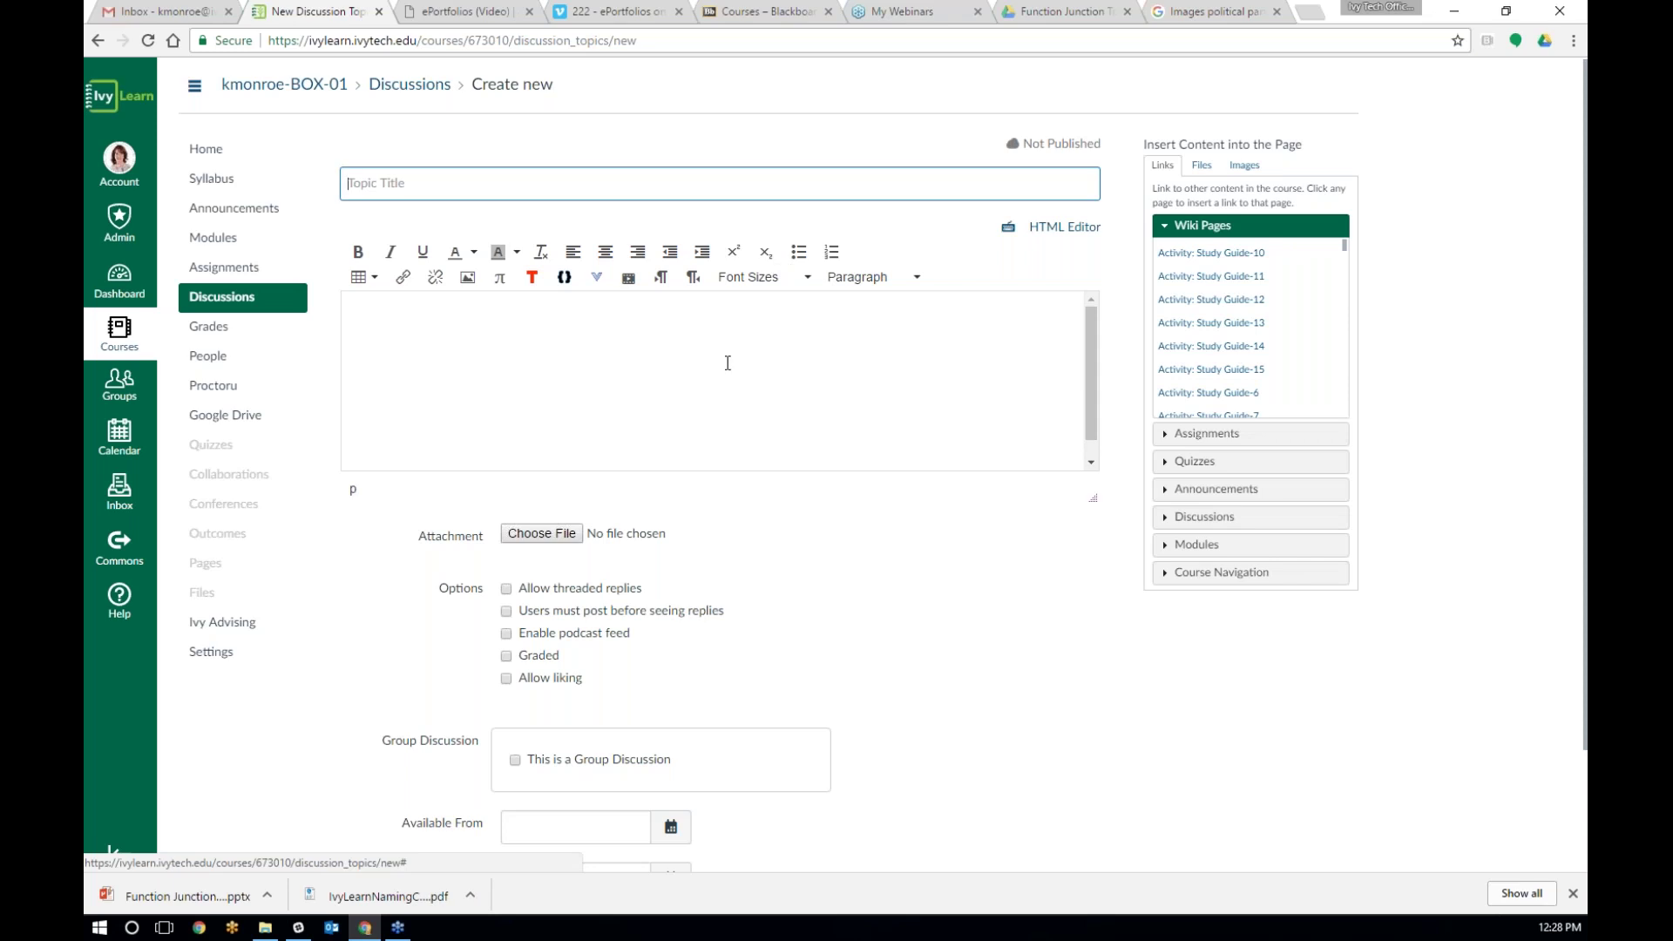
Step: Leave the new discussion form for the dashboard and log out of the account
click(122, 285)
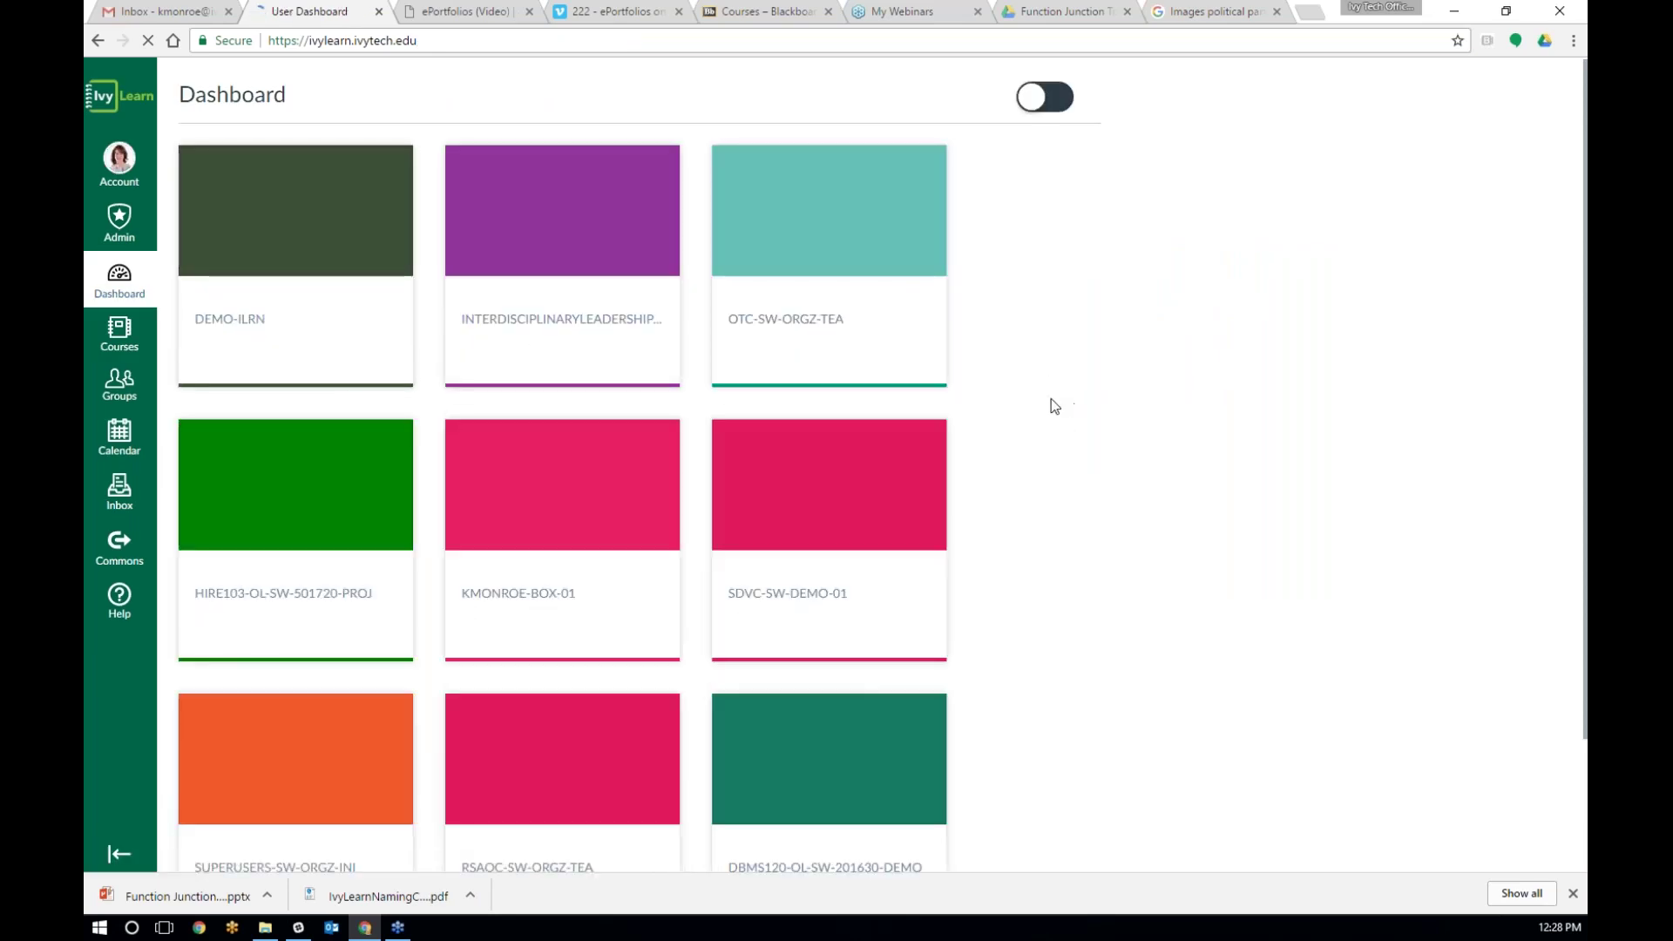
click(126, 168)
click(306, 210)
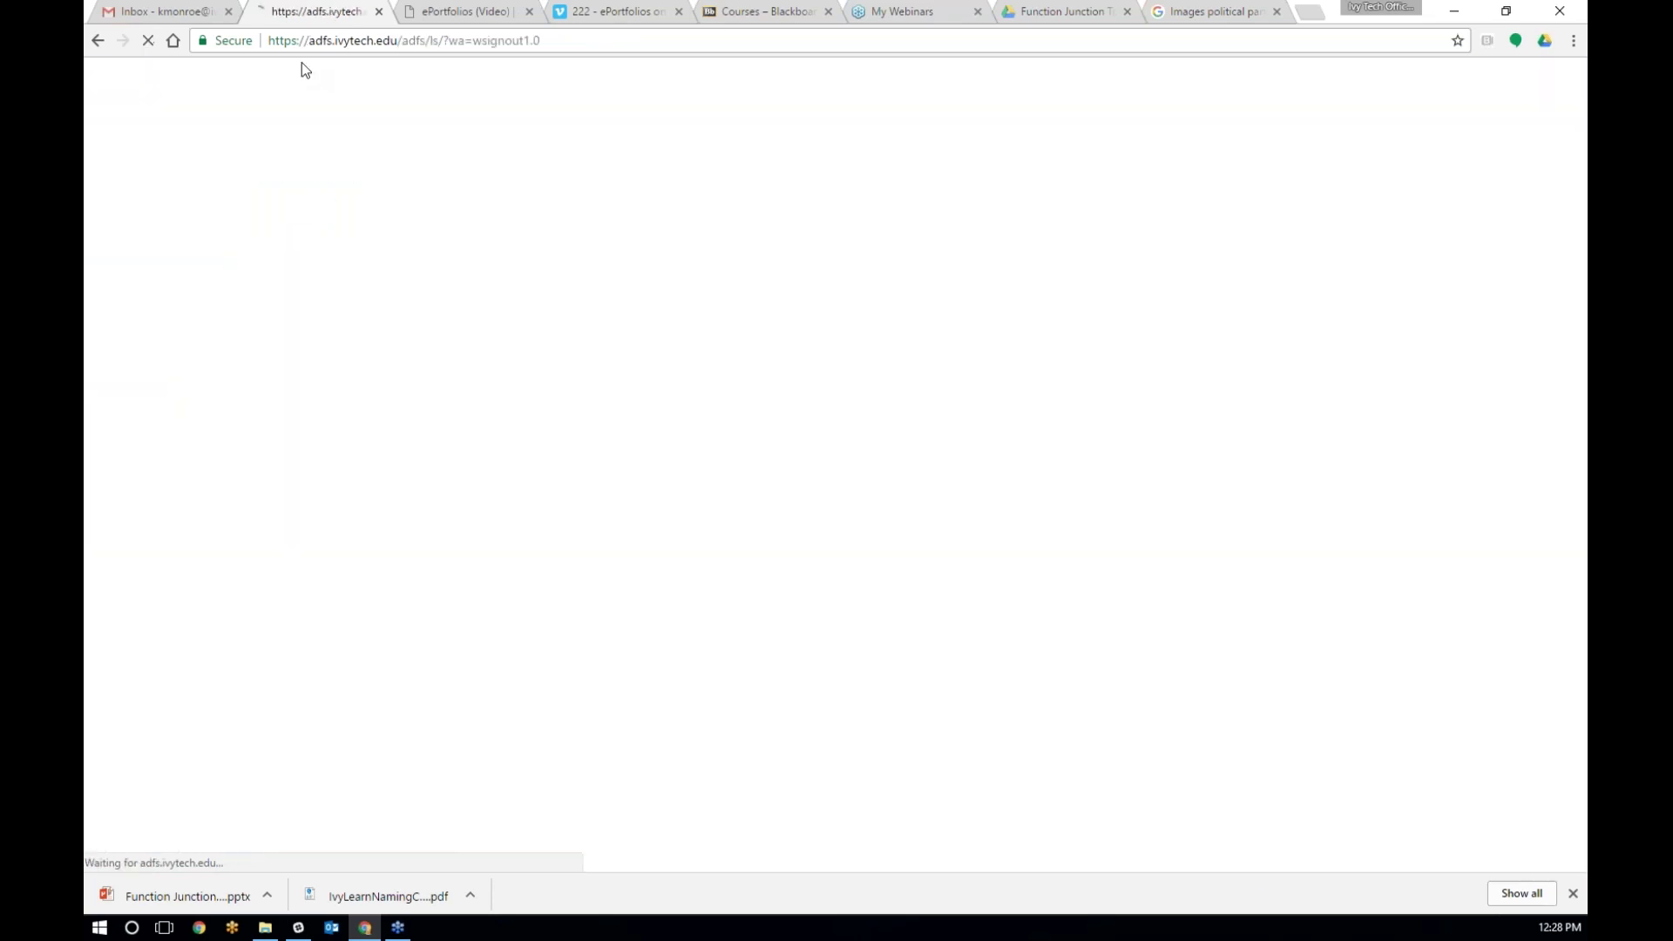
Step: Go to the Canvas login page at ivylearn.ivytech.edu/login/canvas
click(317, 43)
text(ivylearn.)
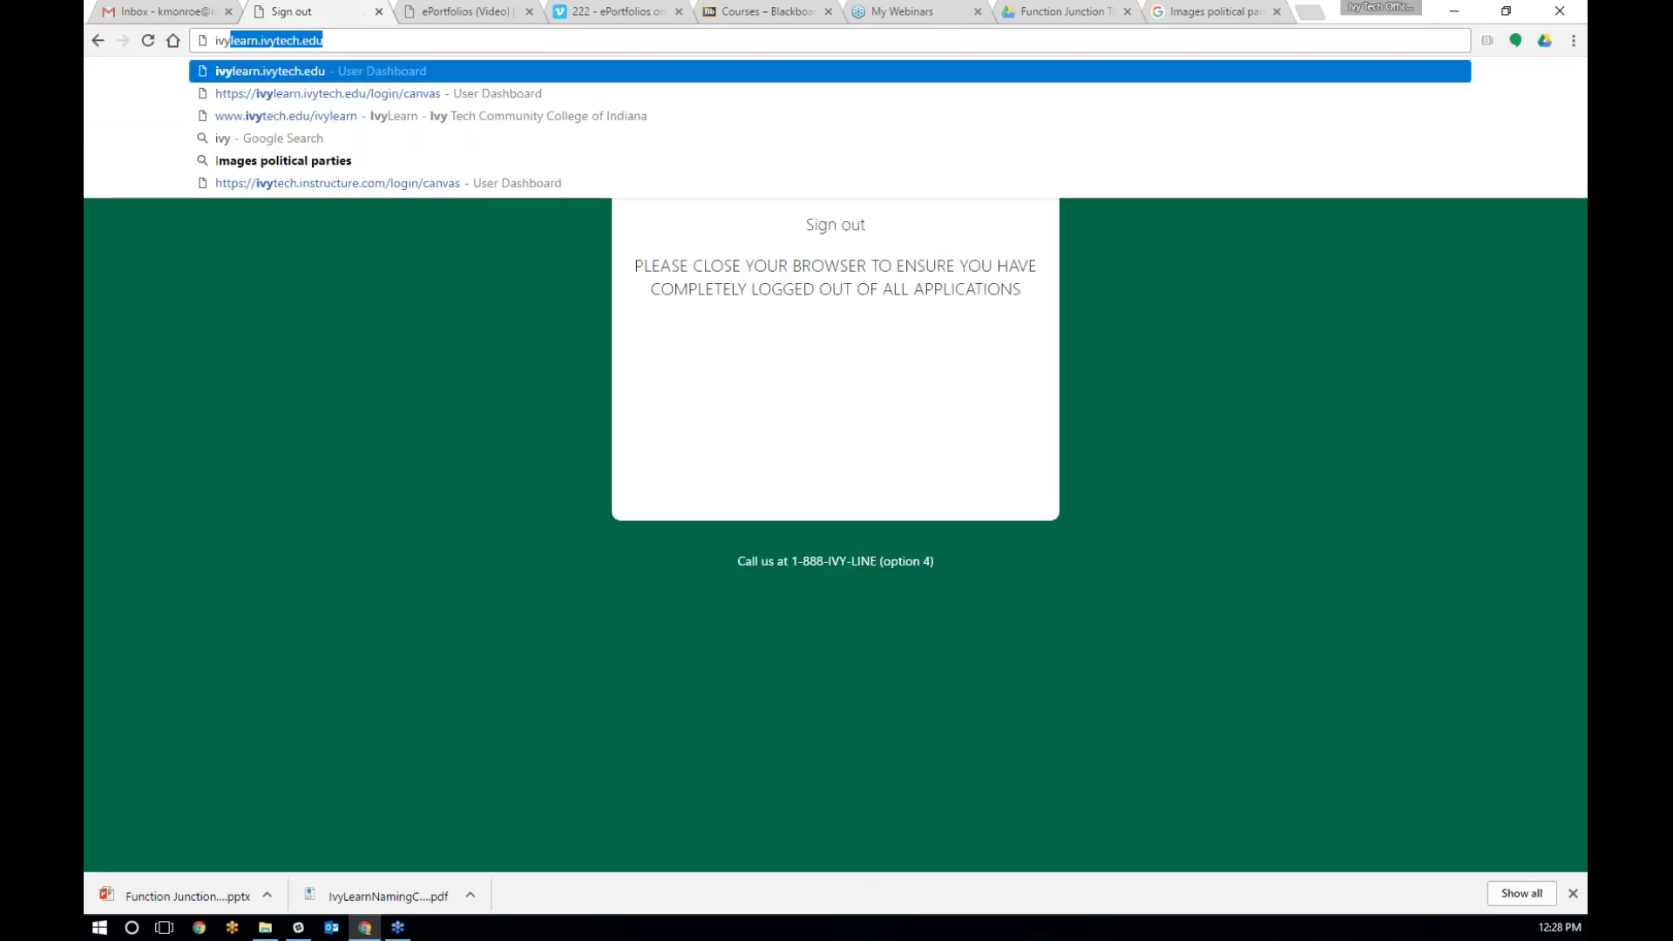
text(ivytech.edu/)
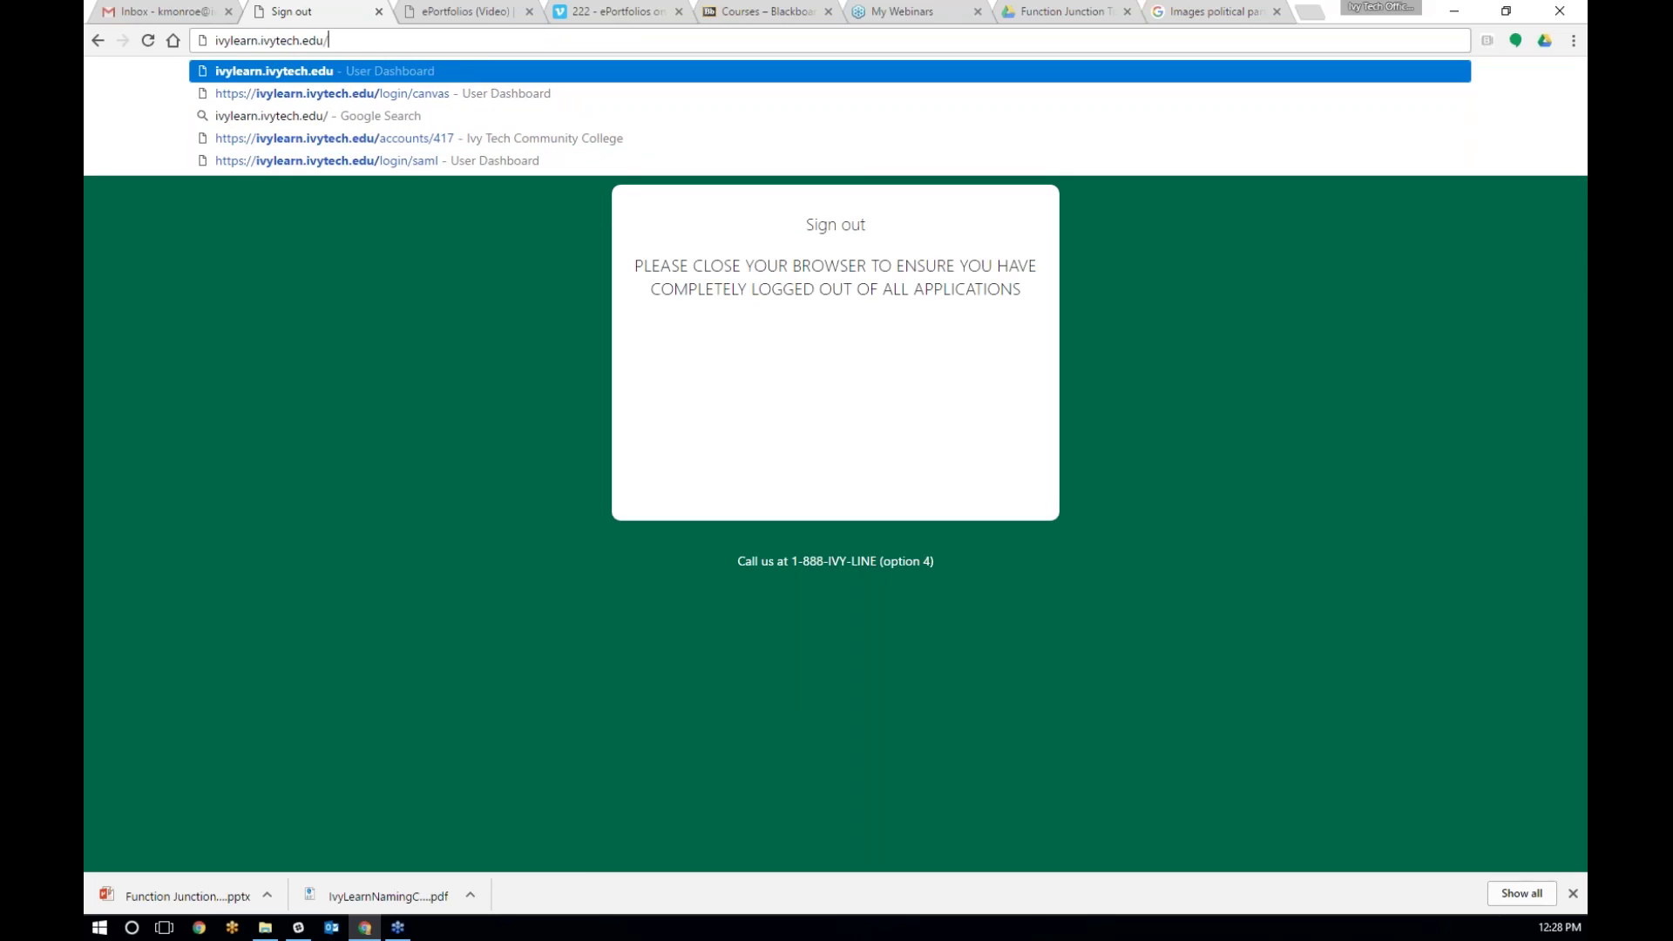
text(login/saml)
key(Down)
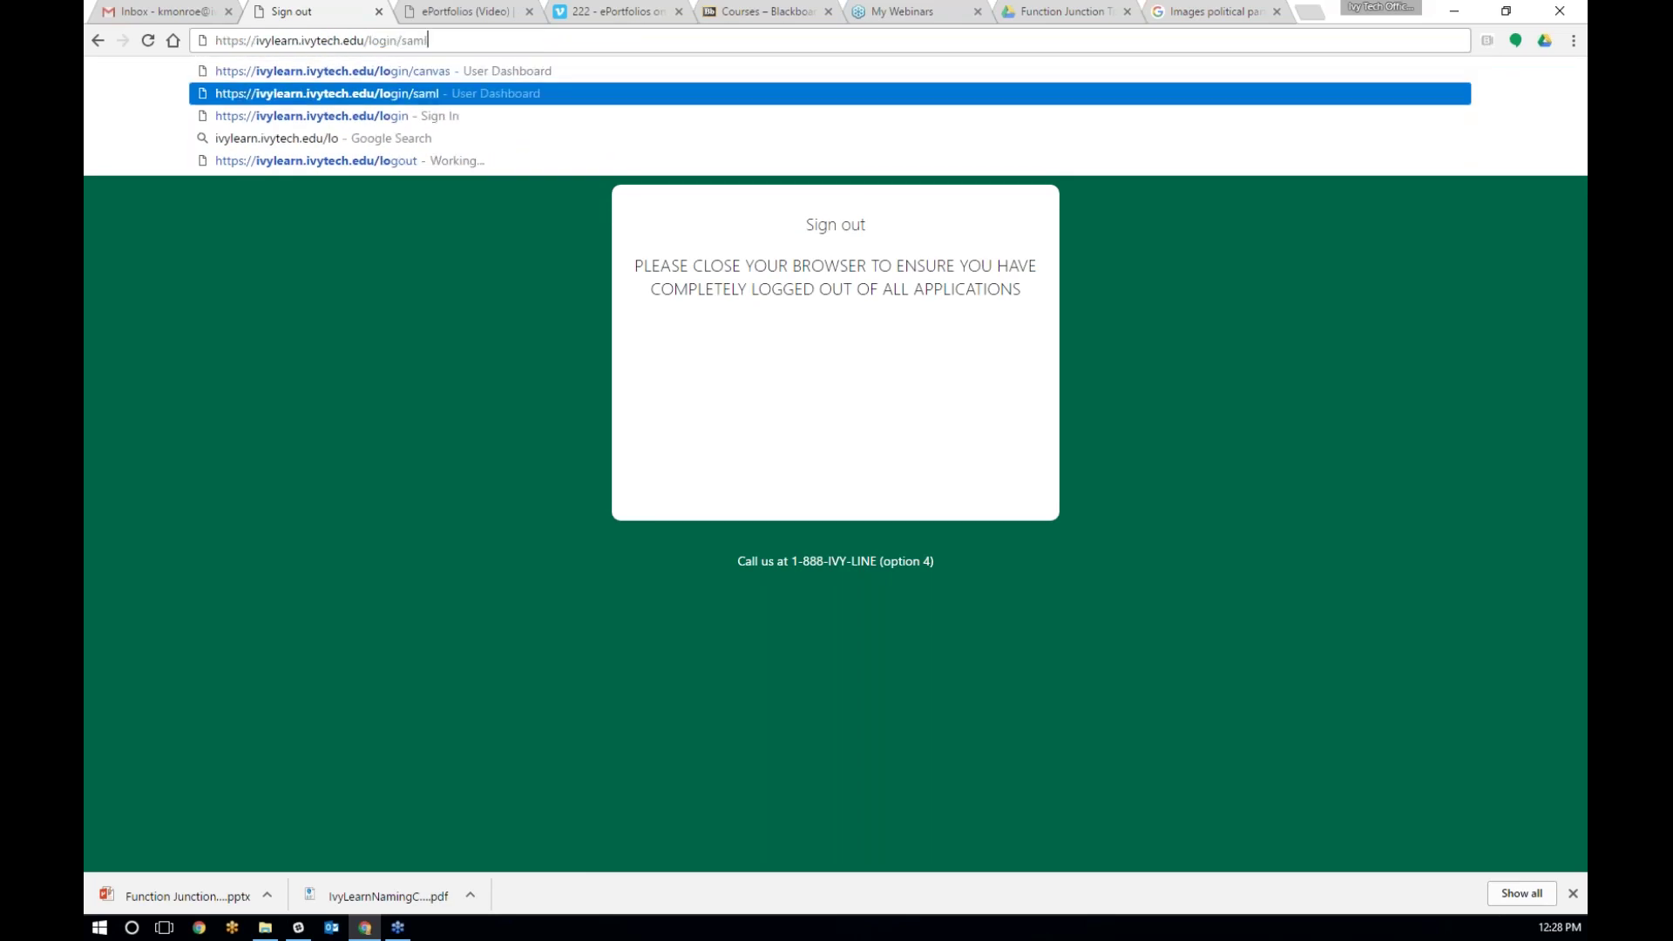
key(Up)
key(Return)
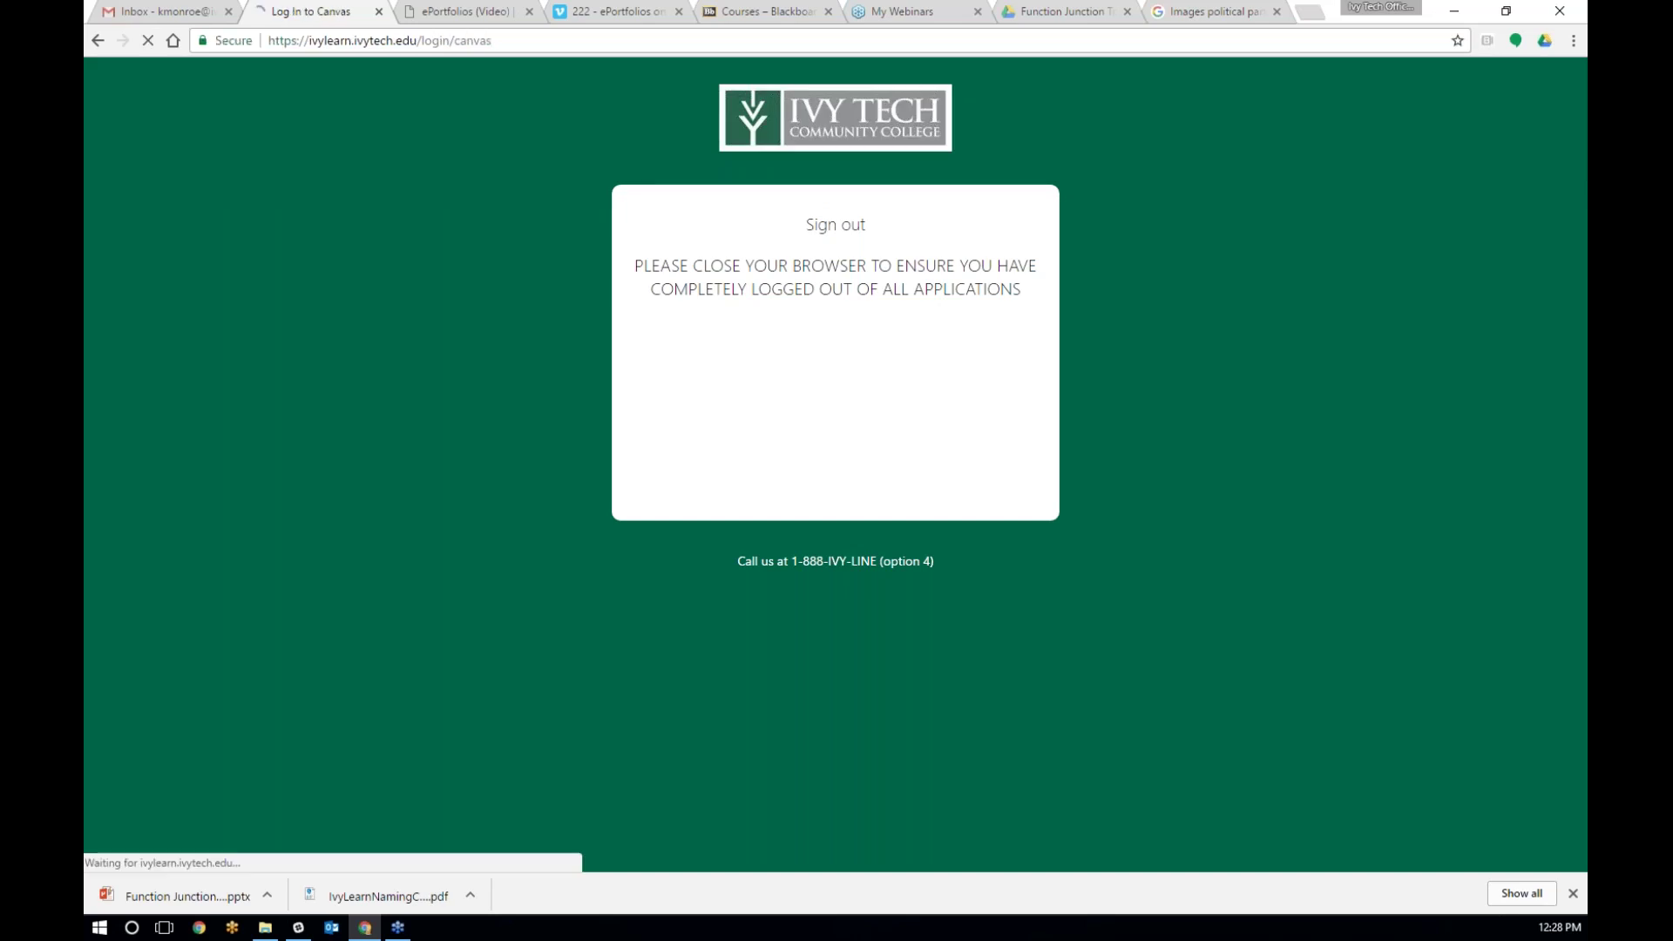
Step: Log in to Canvas as the test student by entering the student's username
text(ariel)
key(Tab)
key(Return)
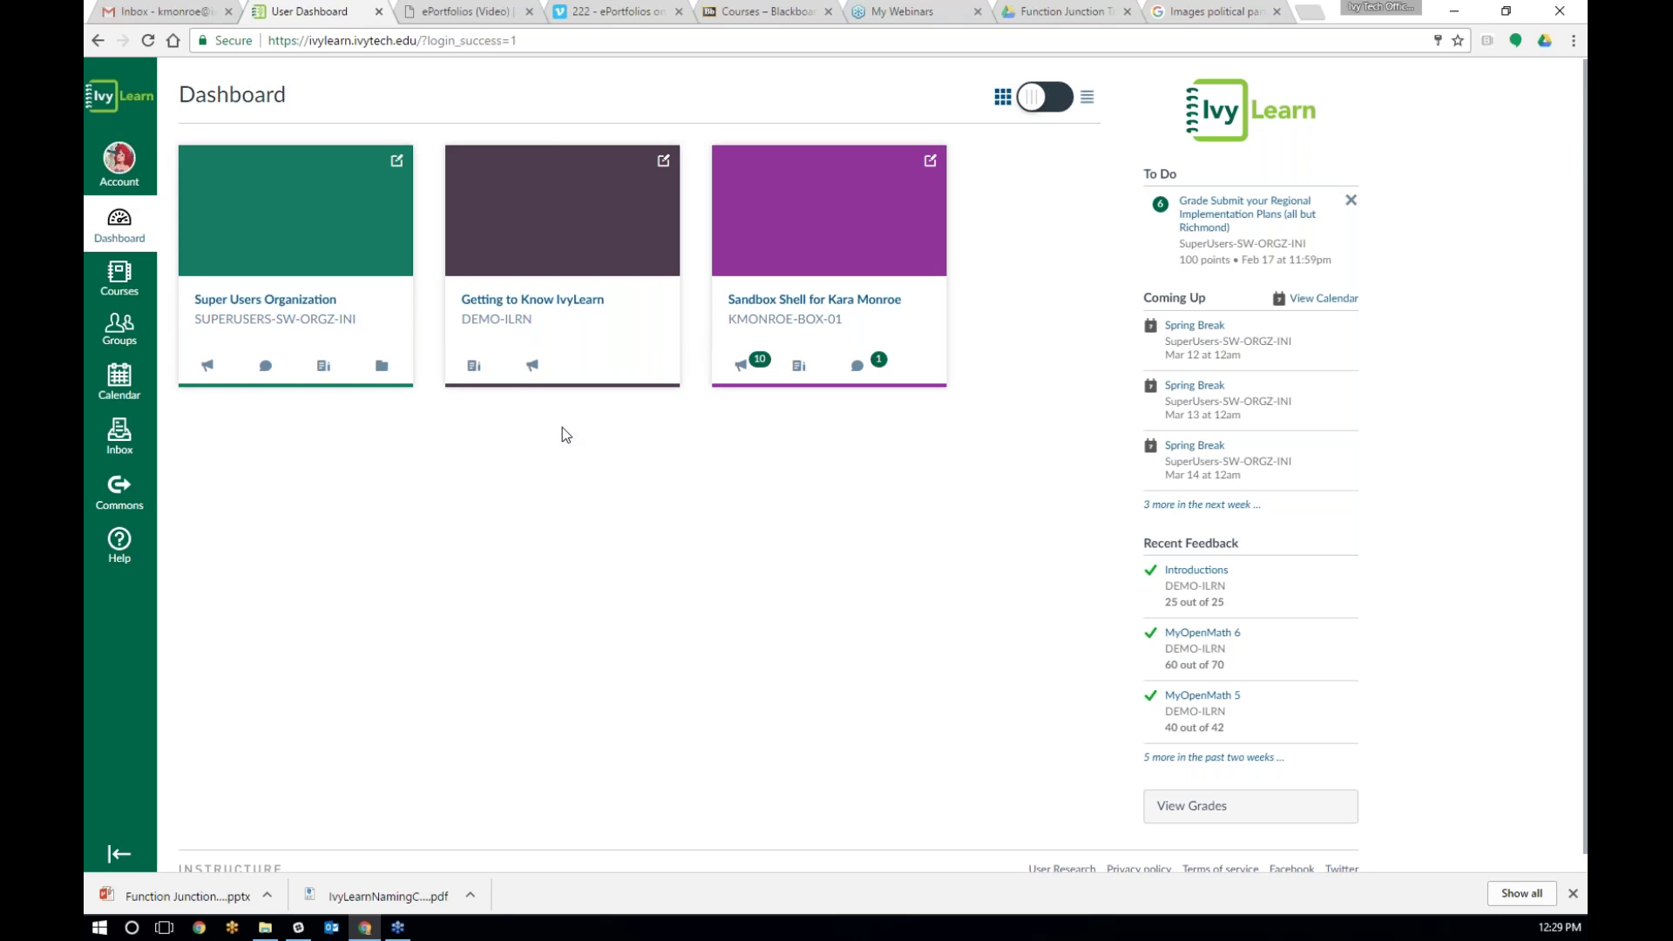
Step: Open the discussion "Session One: What Is Politics?" in the sandbox course and start a reply to it
click(814, 301)
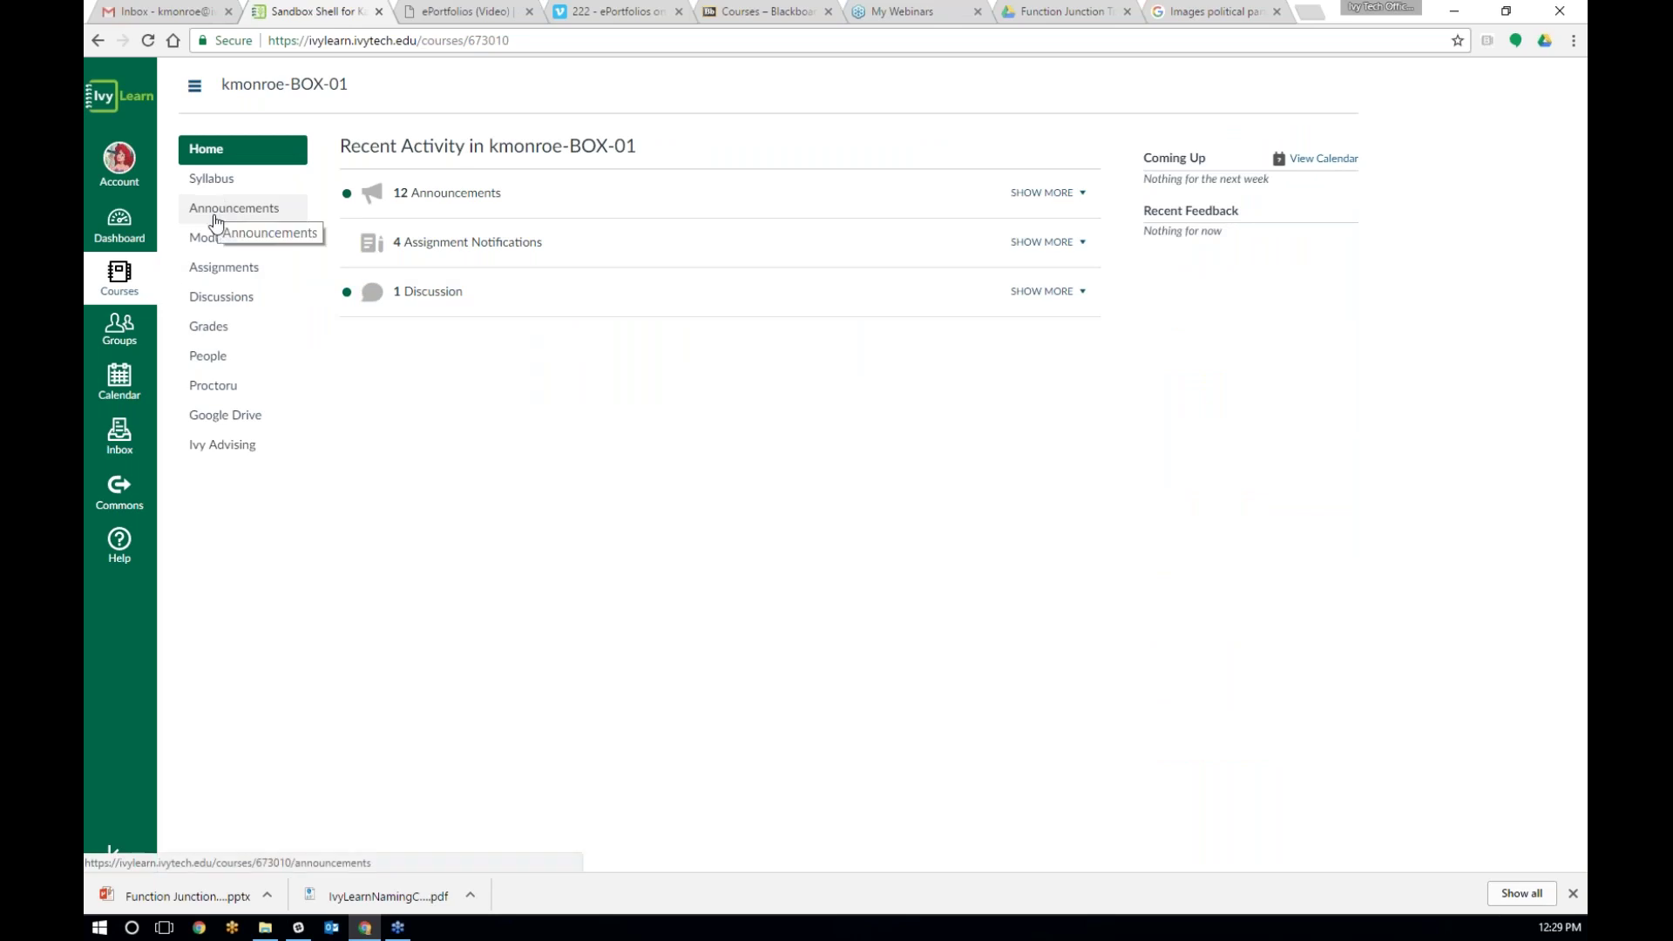
click(206, 301)
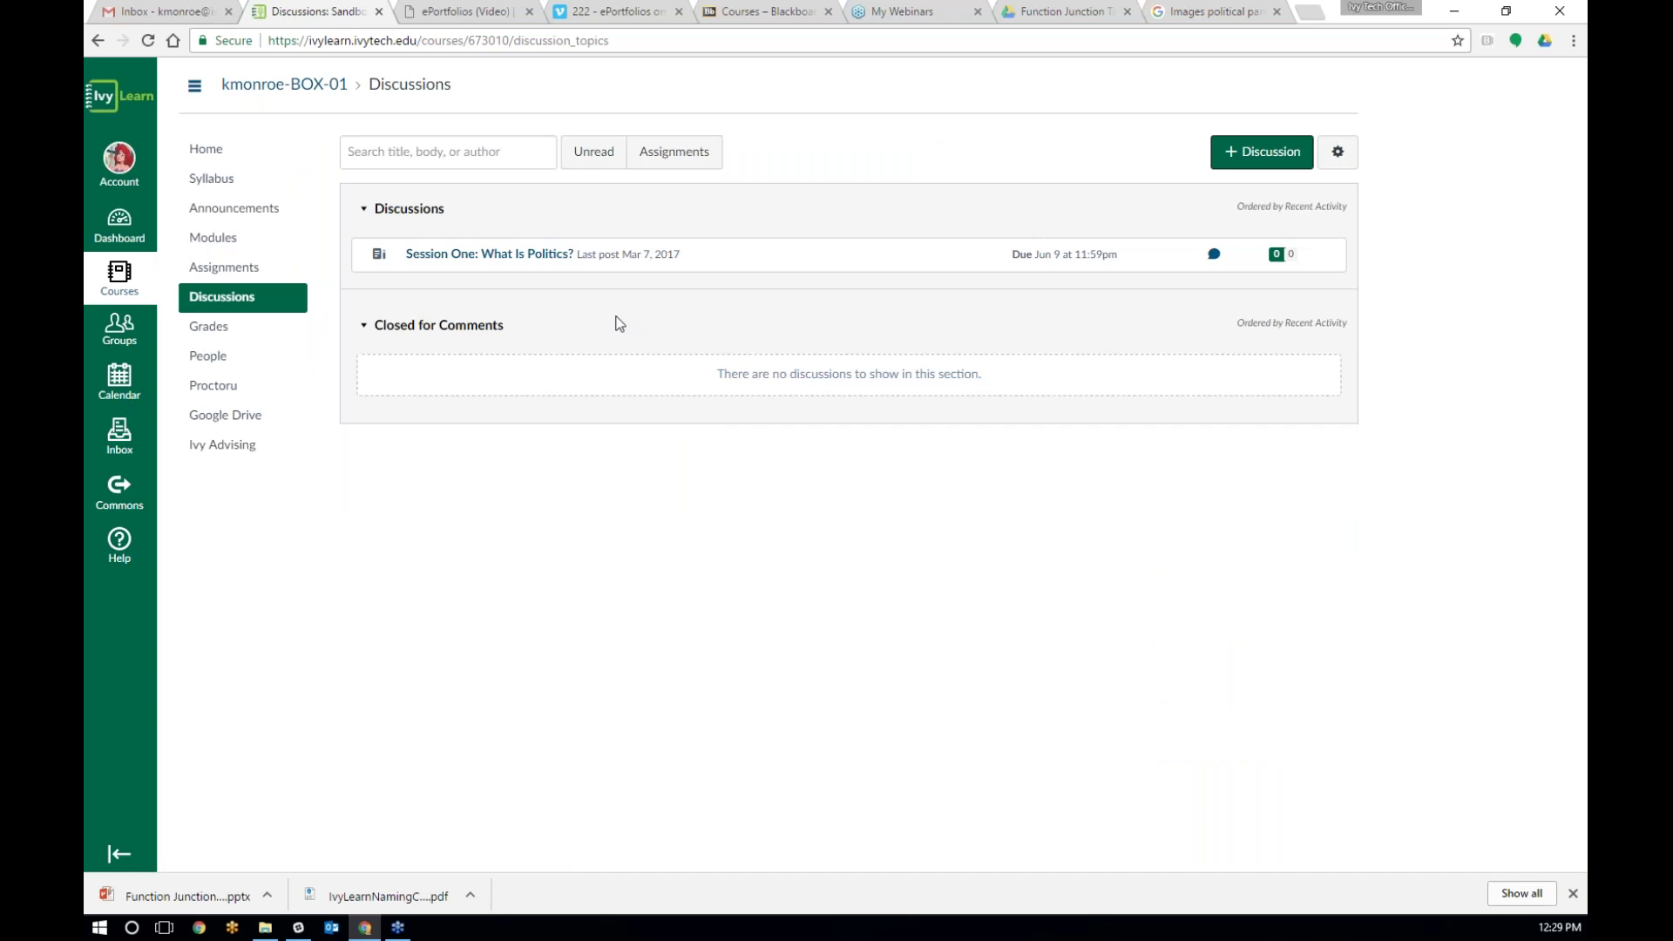
click(486, 255)
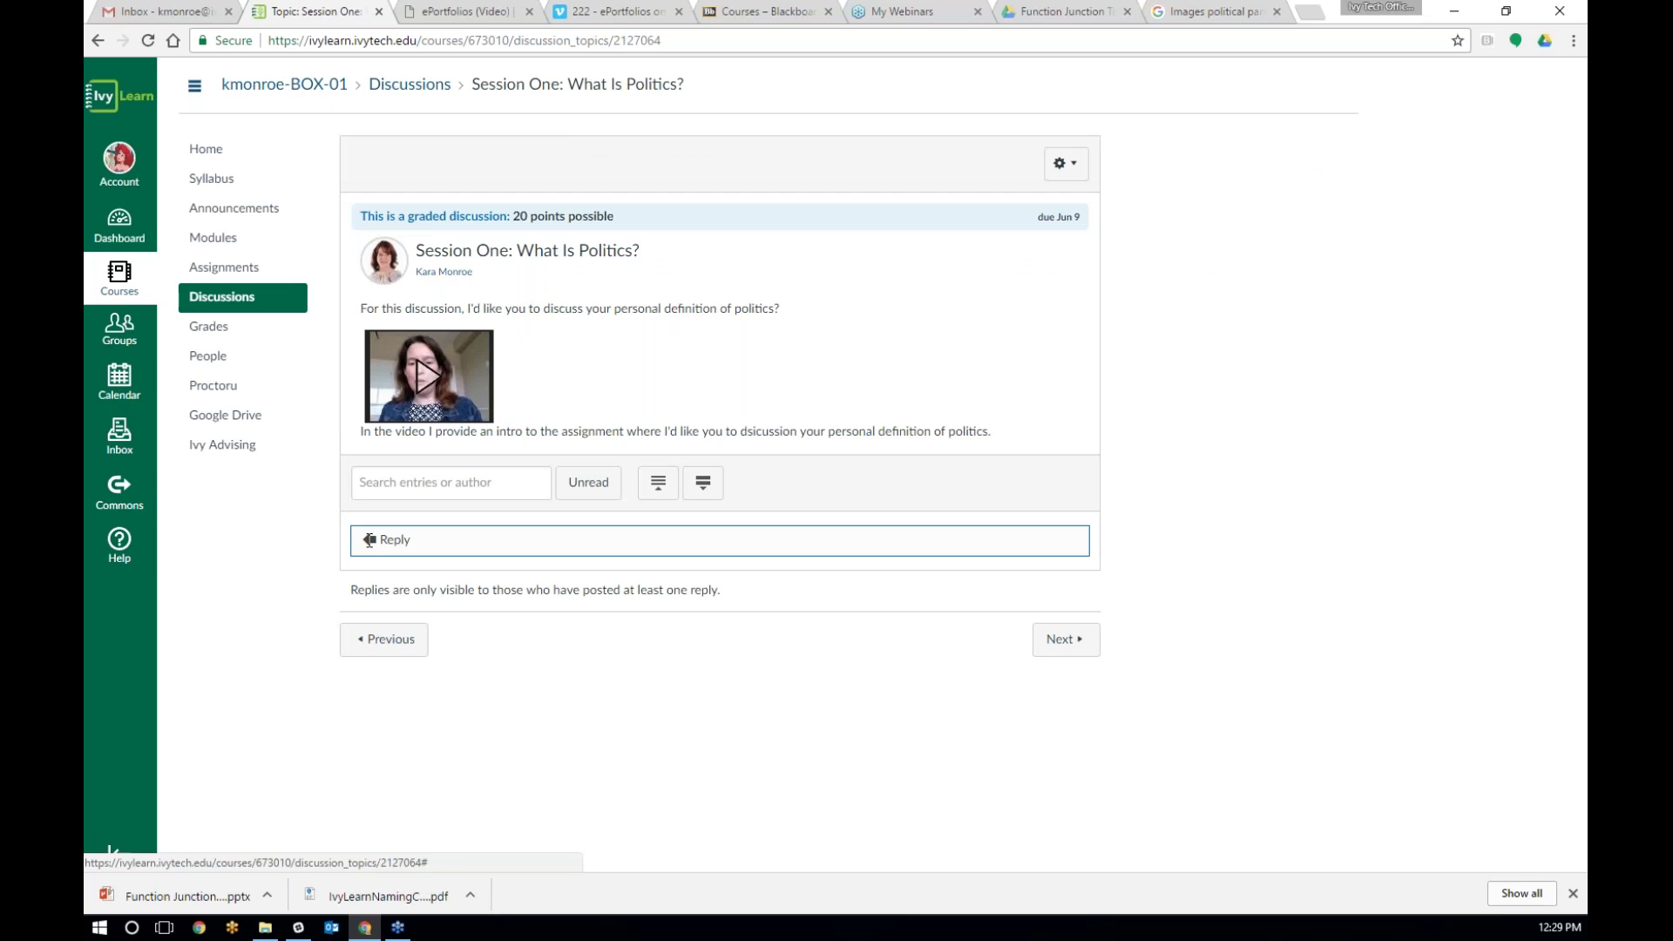
click(376, 540)
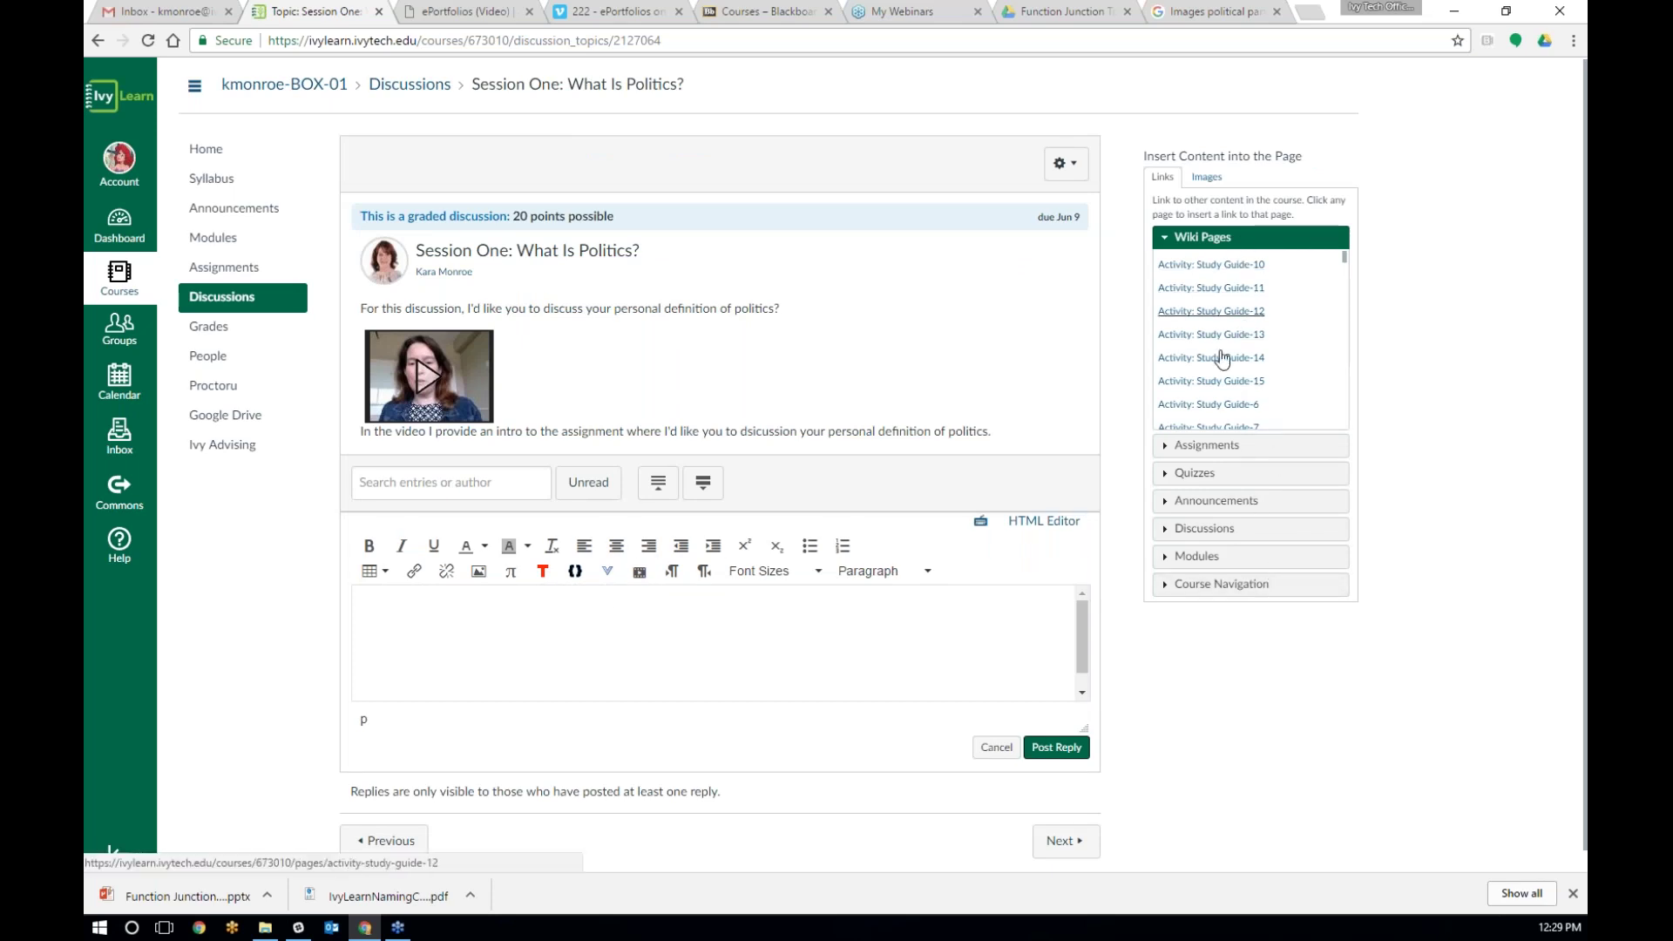
Step: Look through the assignment, announcement and discussion links that can be inserted into the reply
click(1185, 452)
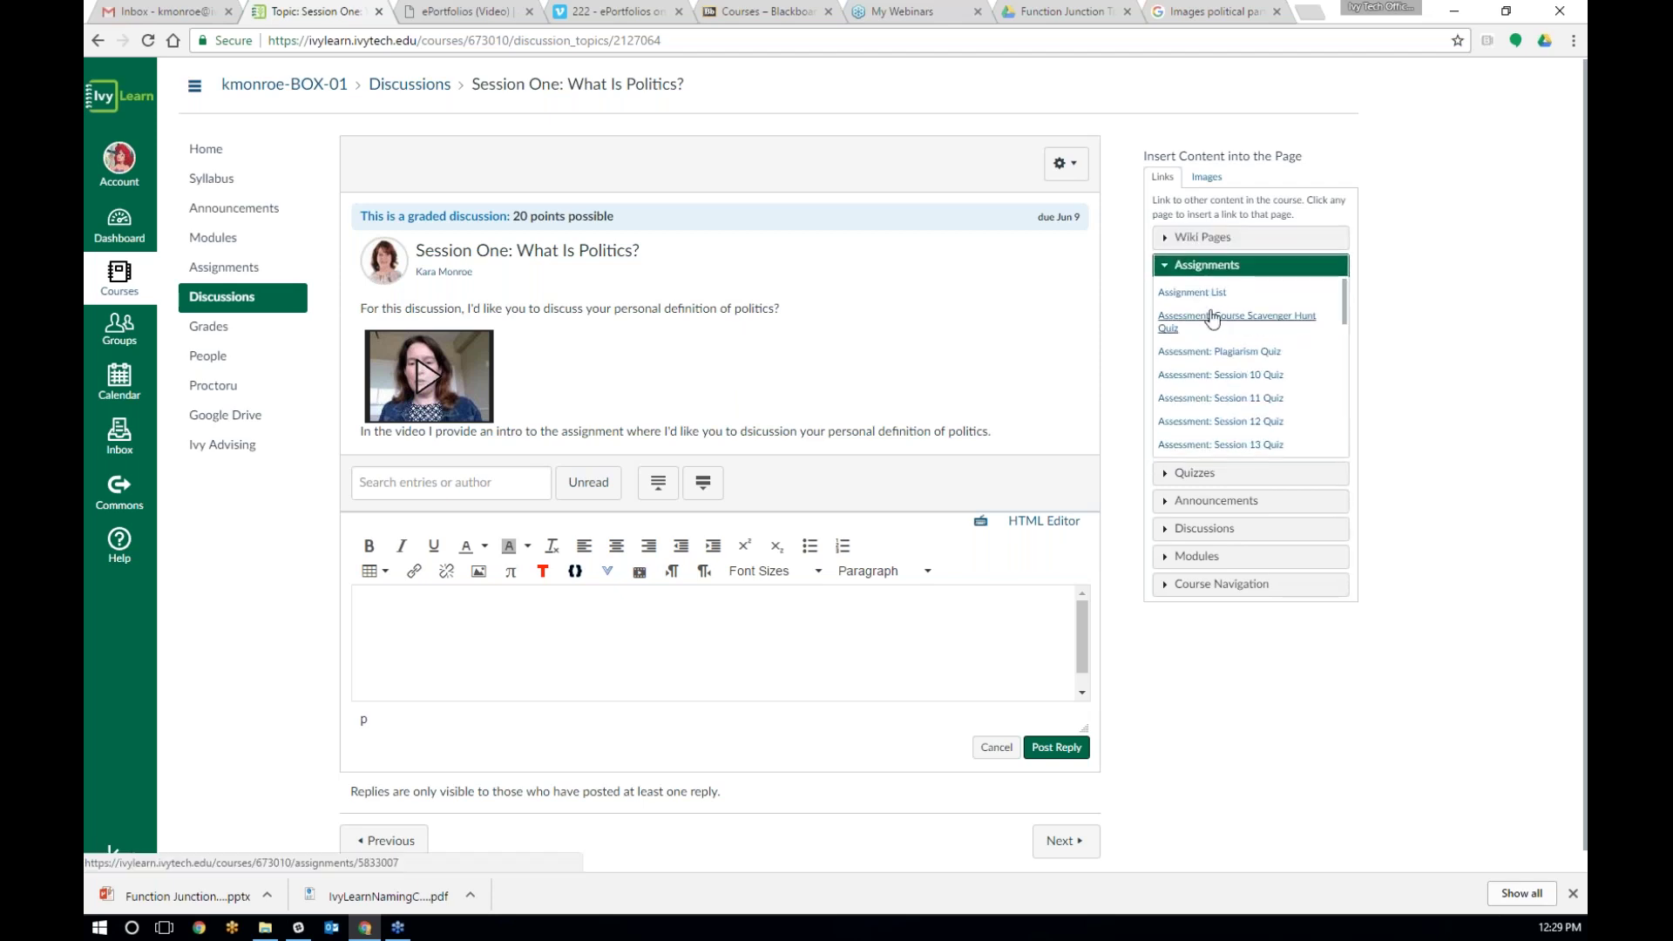
click(1172, 500)
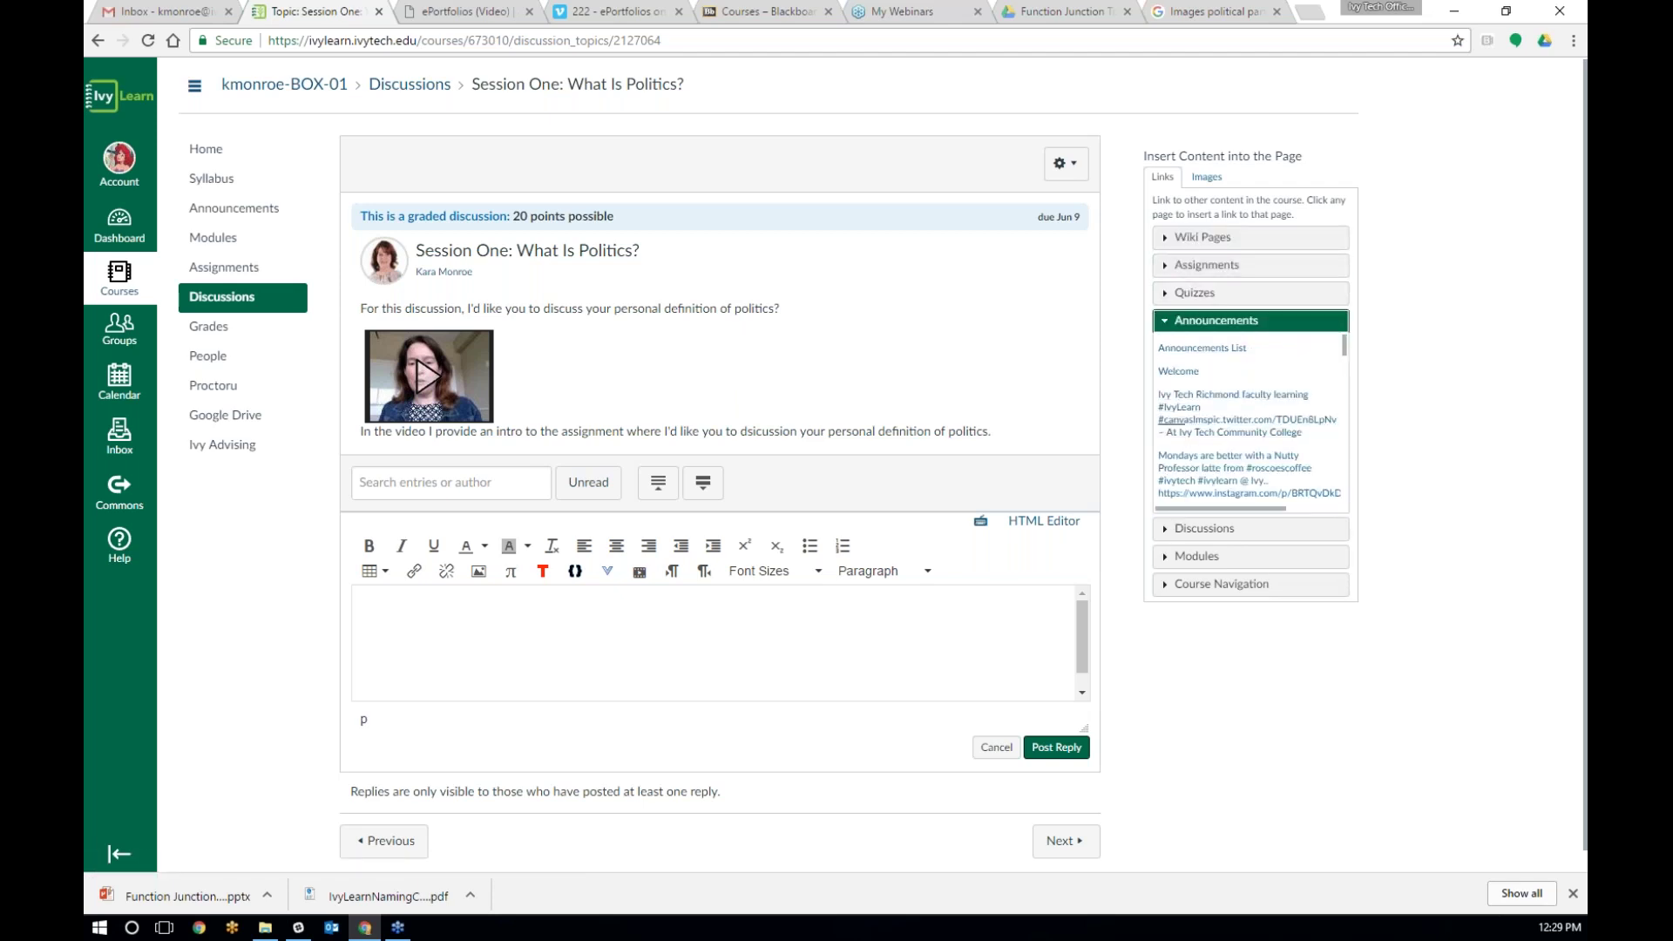
click(1187, 530)
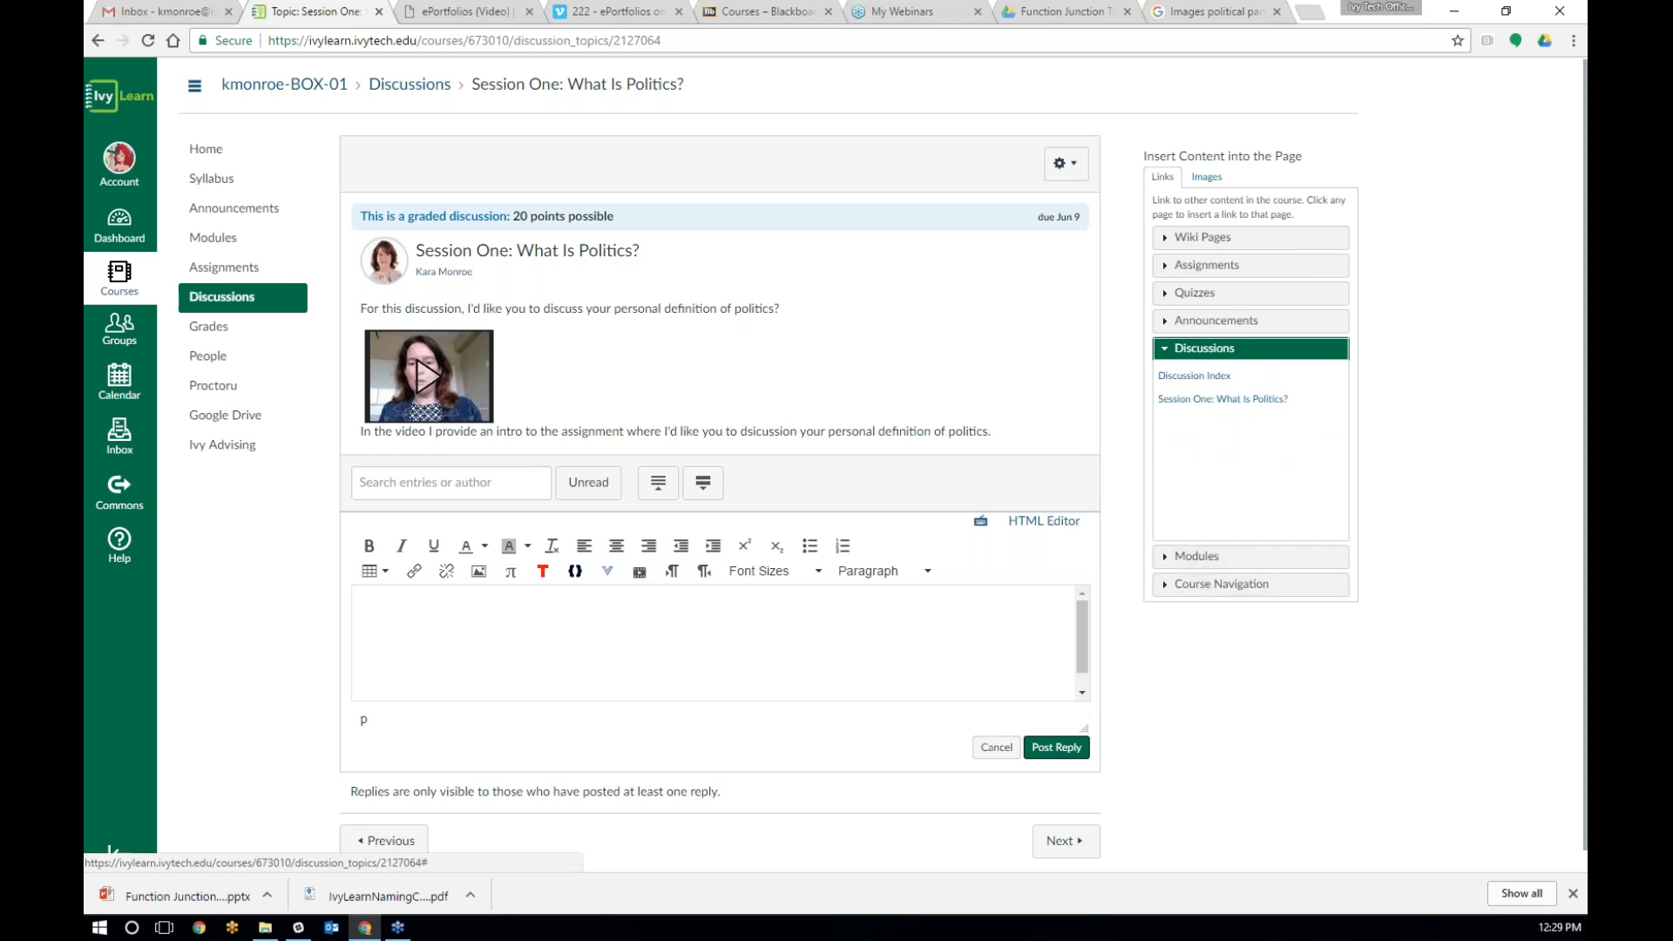
Step: Copy the full text of the IvyLearnFunctionJunctionEpisode4ContentEditor Word document and paste it with its formatting into the reply in the browser
click(781, 649)
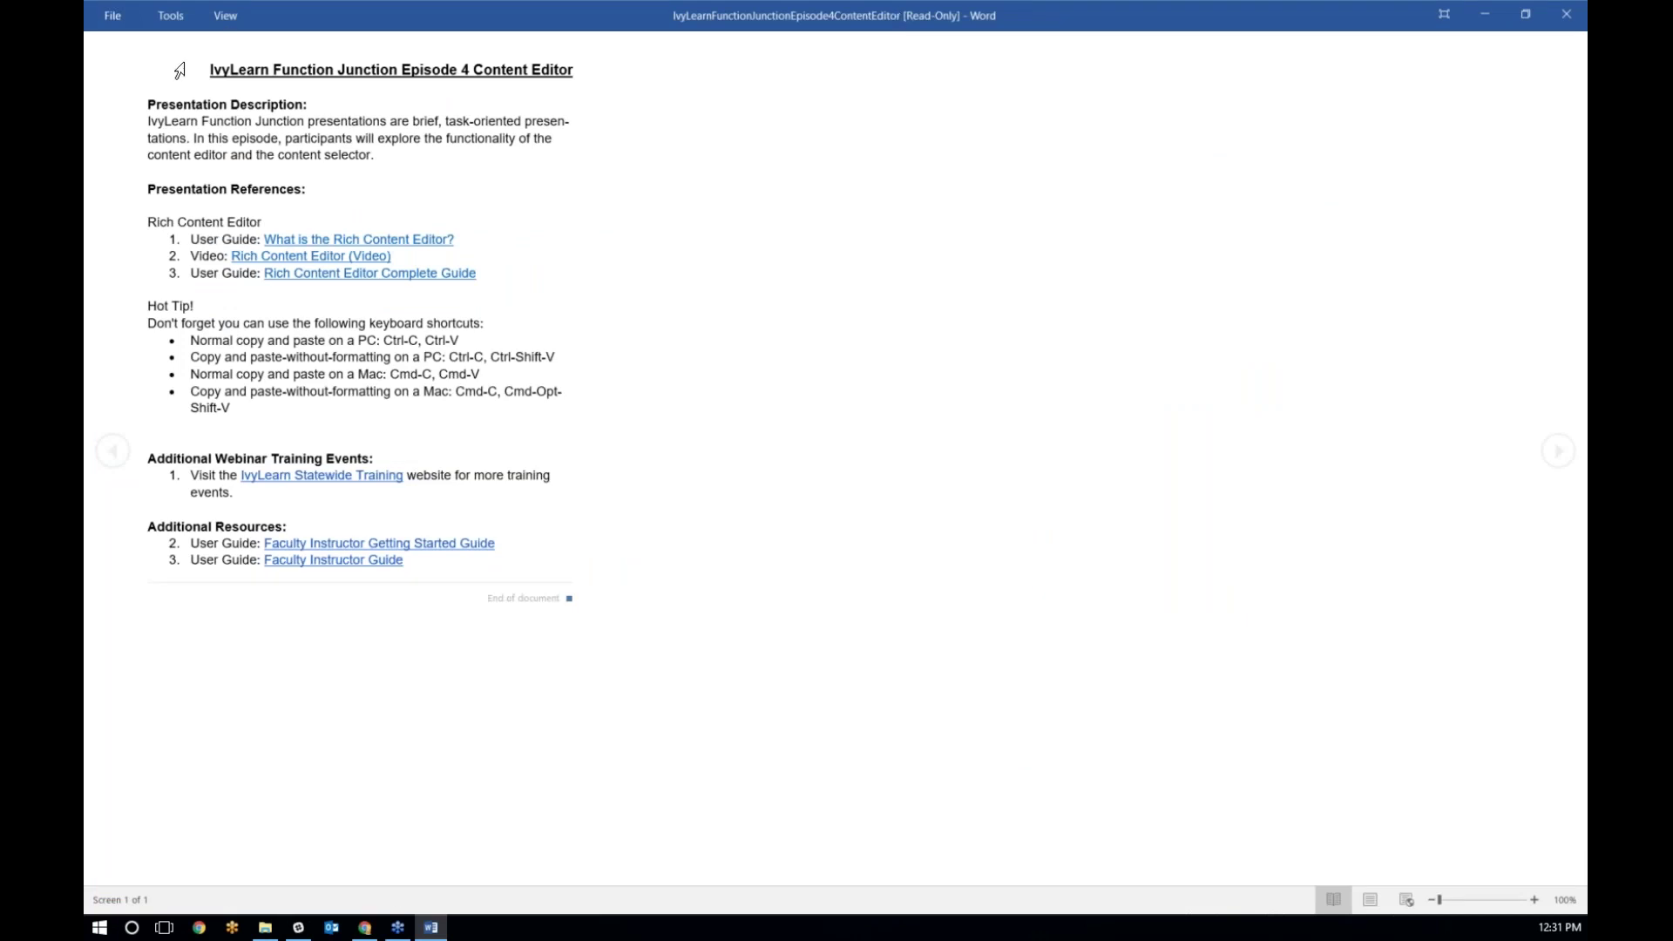
drag(200, 75, 437, 576)
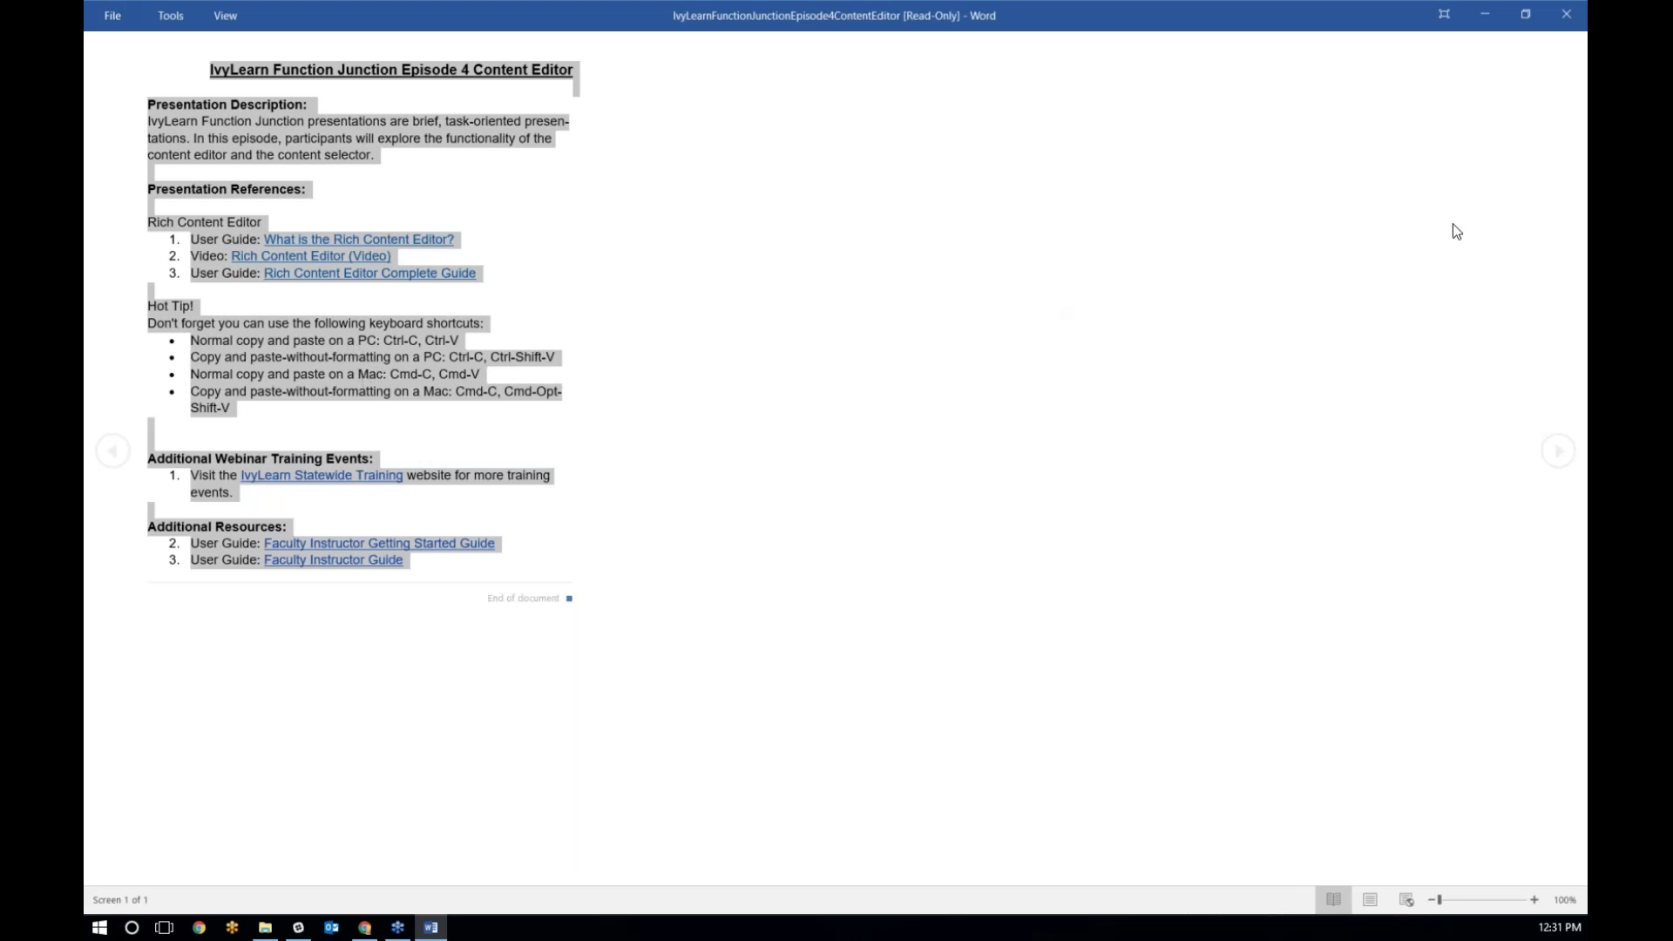
key(alt+Tab)
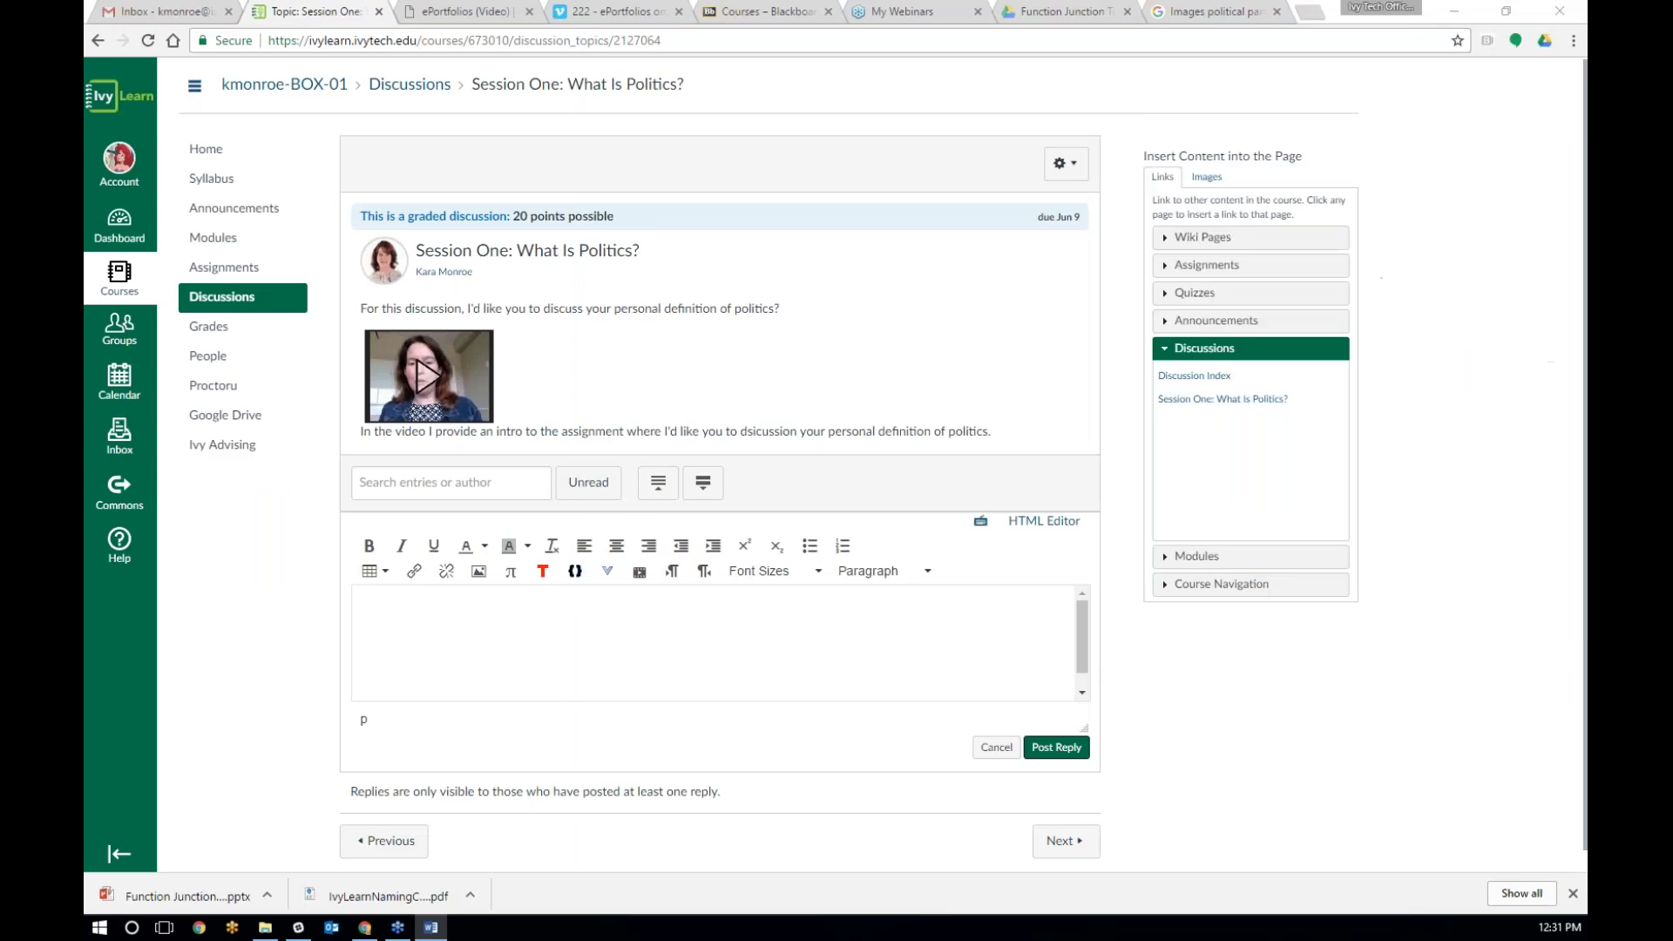
key(ctrl+v)
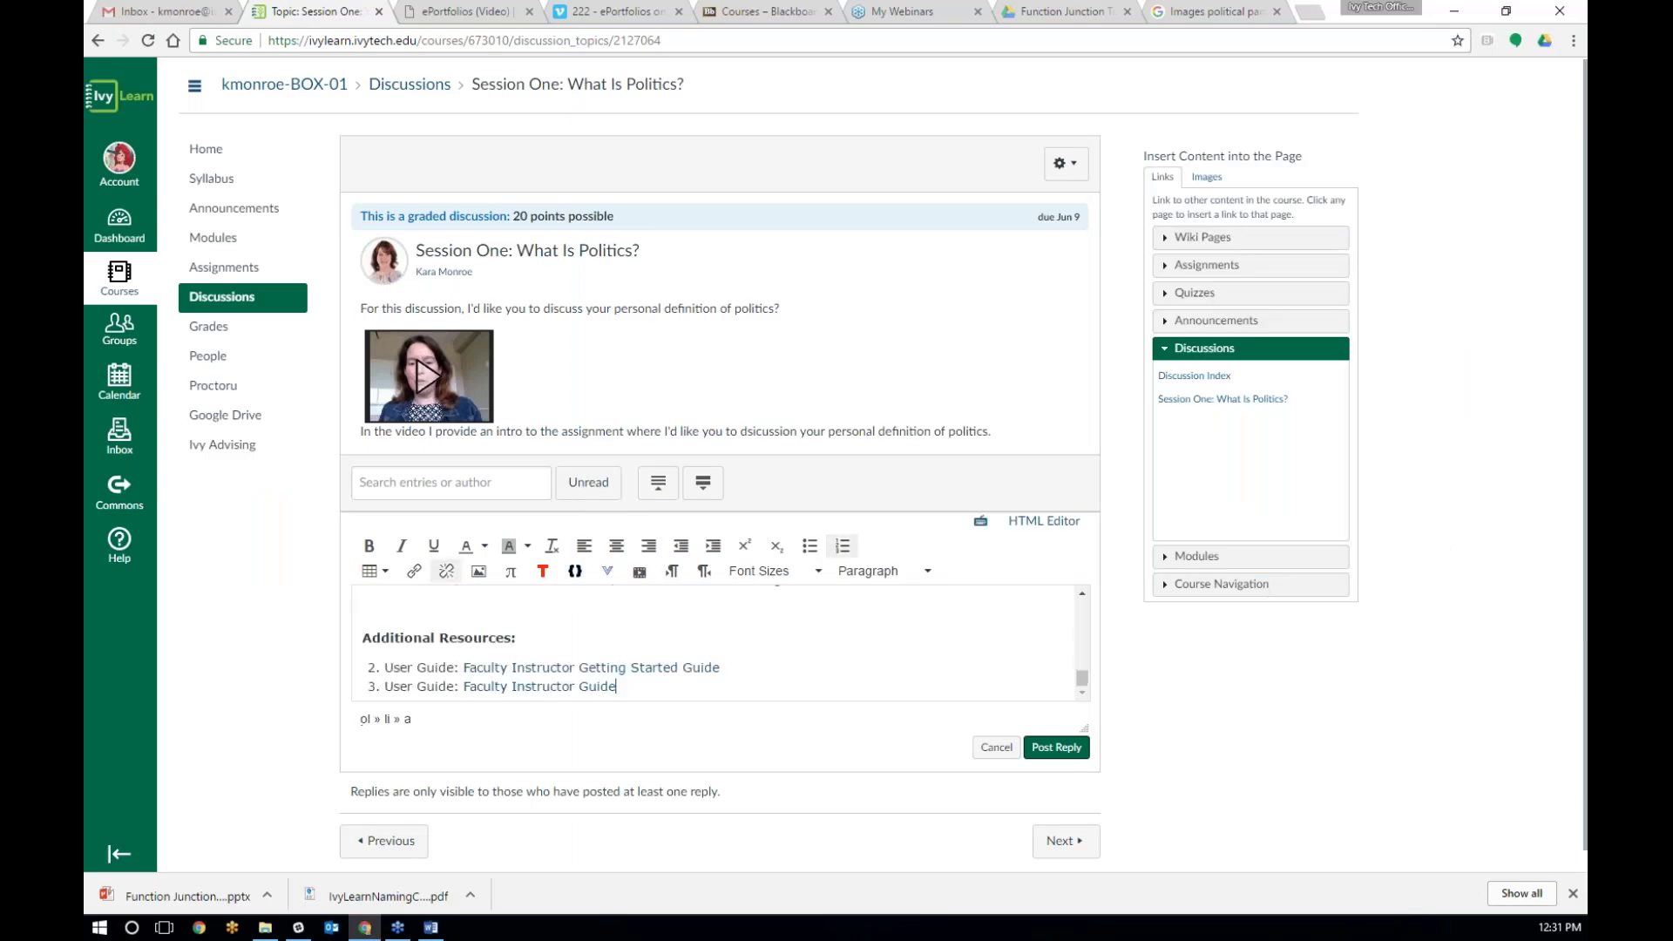
Step: Delete the blank lines below the title and above and below the "Presentation References:" heading in the reply
drag(1084, 682, 1094, 604)
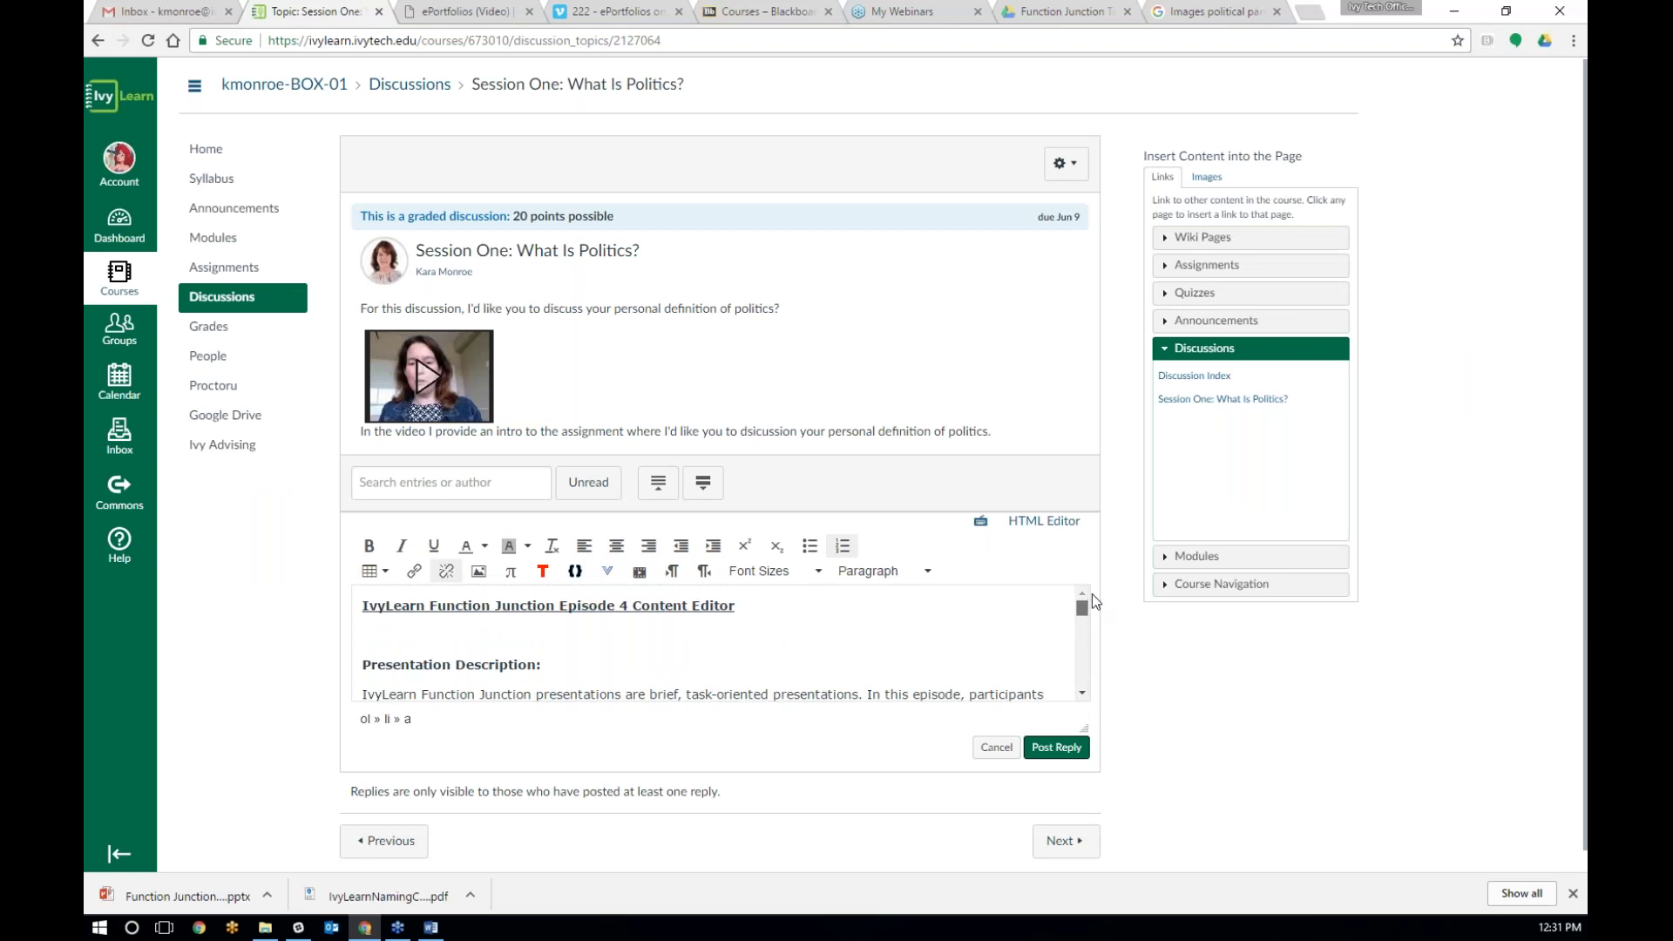
click(483, 633)
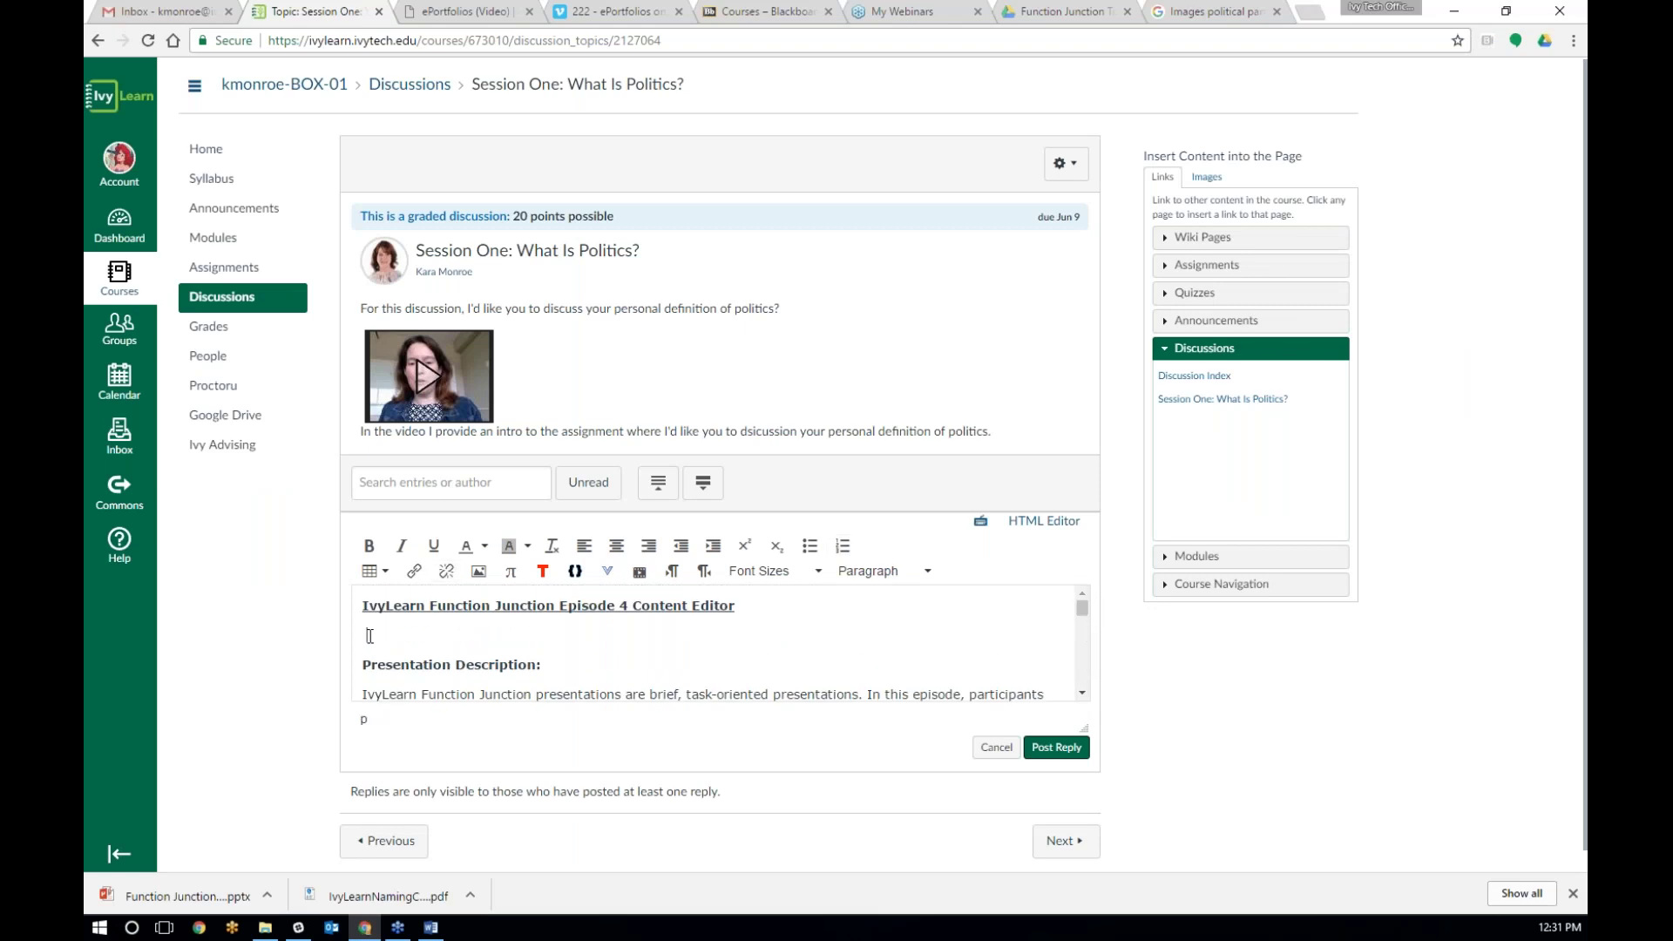
key(BackSpace)
scroll(486, 629, down, 1)
click(470, 627)
key(BackSpace)
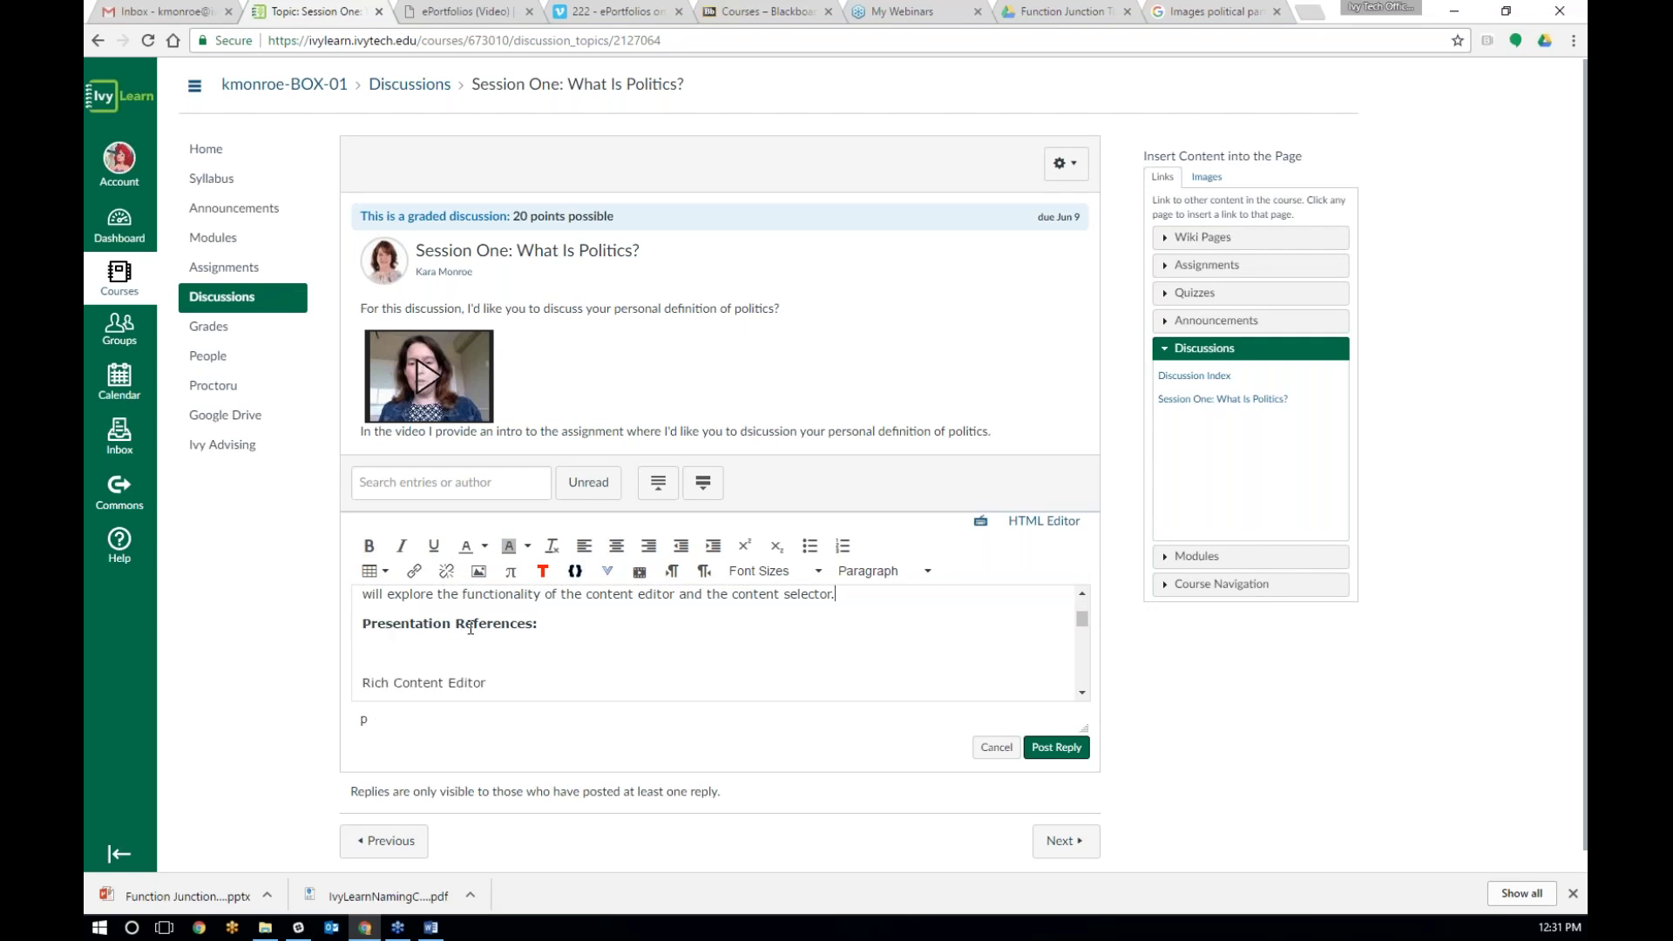
click(455, 647)
key(BackSpace)
Step: Delete the blank lines after the Rich Content Editor list and before "Additional Resources:", and post the reply
scroll(580, 645, down, 2)
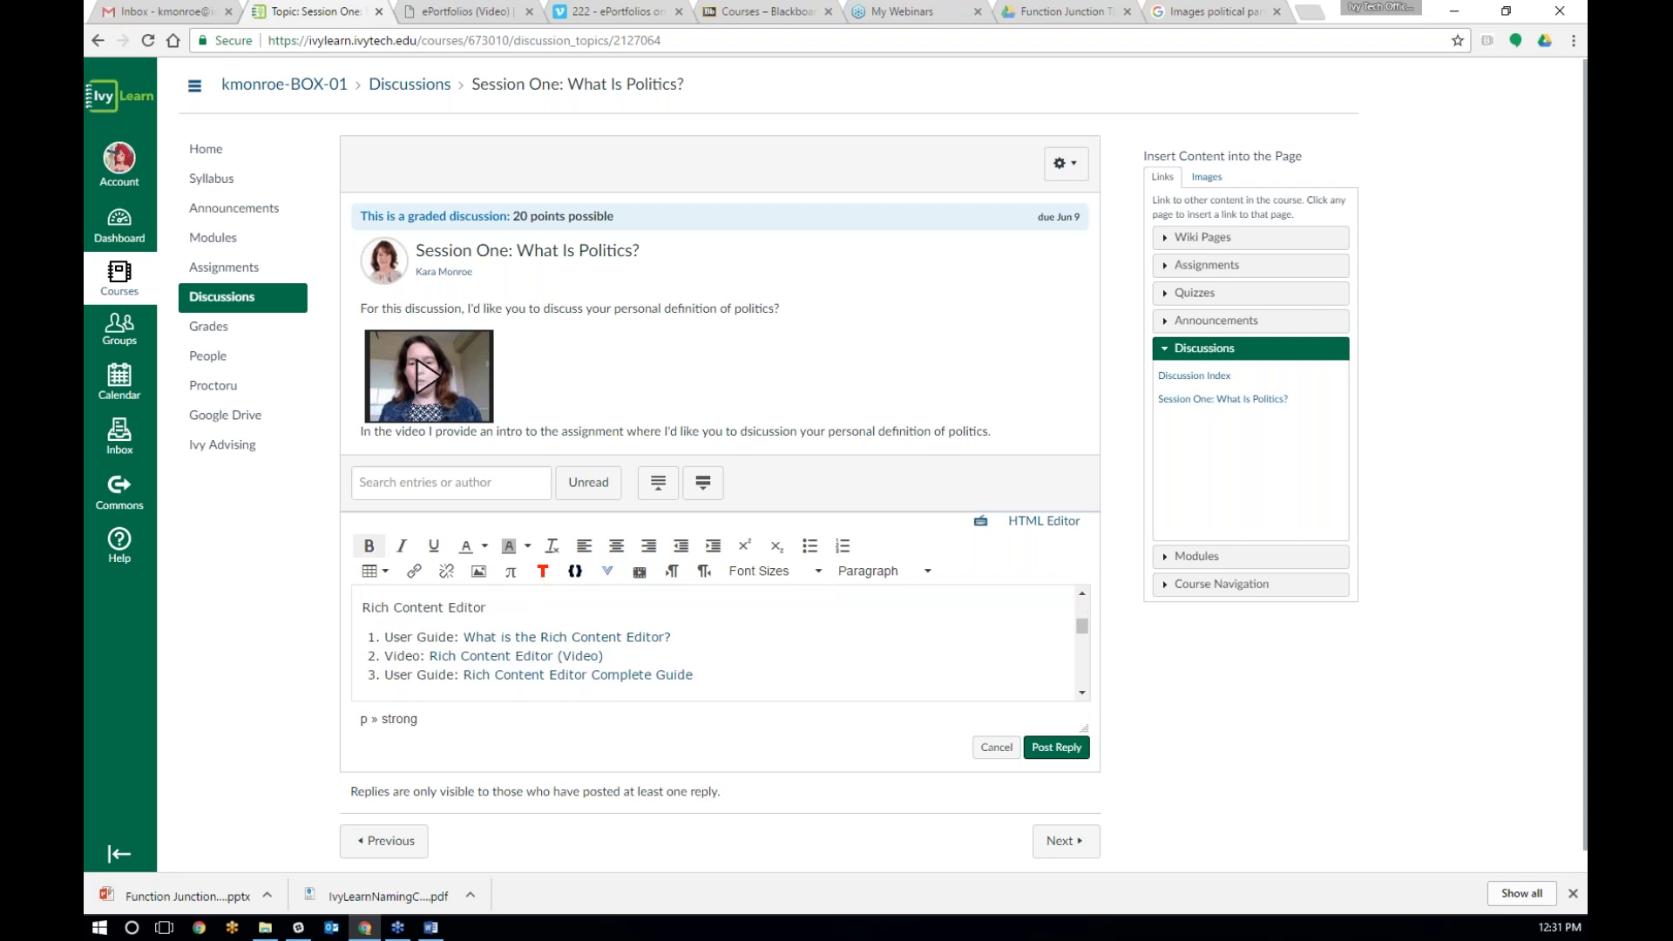
click(580, 662)
key(BackSpace)
scroll(581, 668, down, 5)
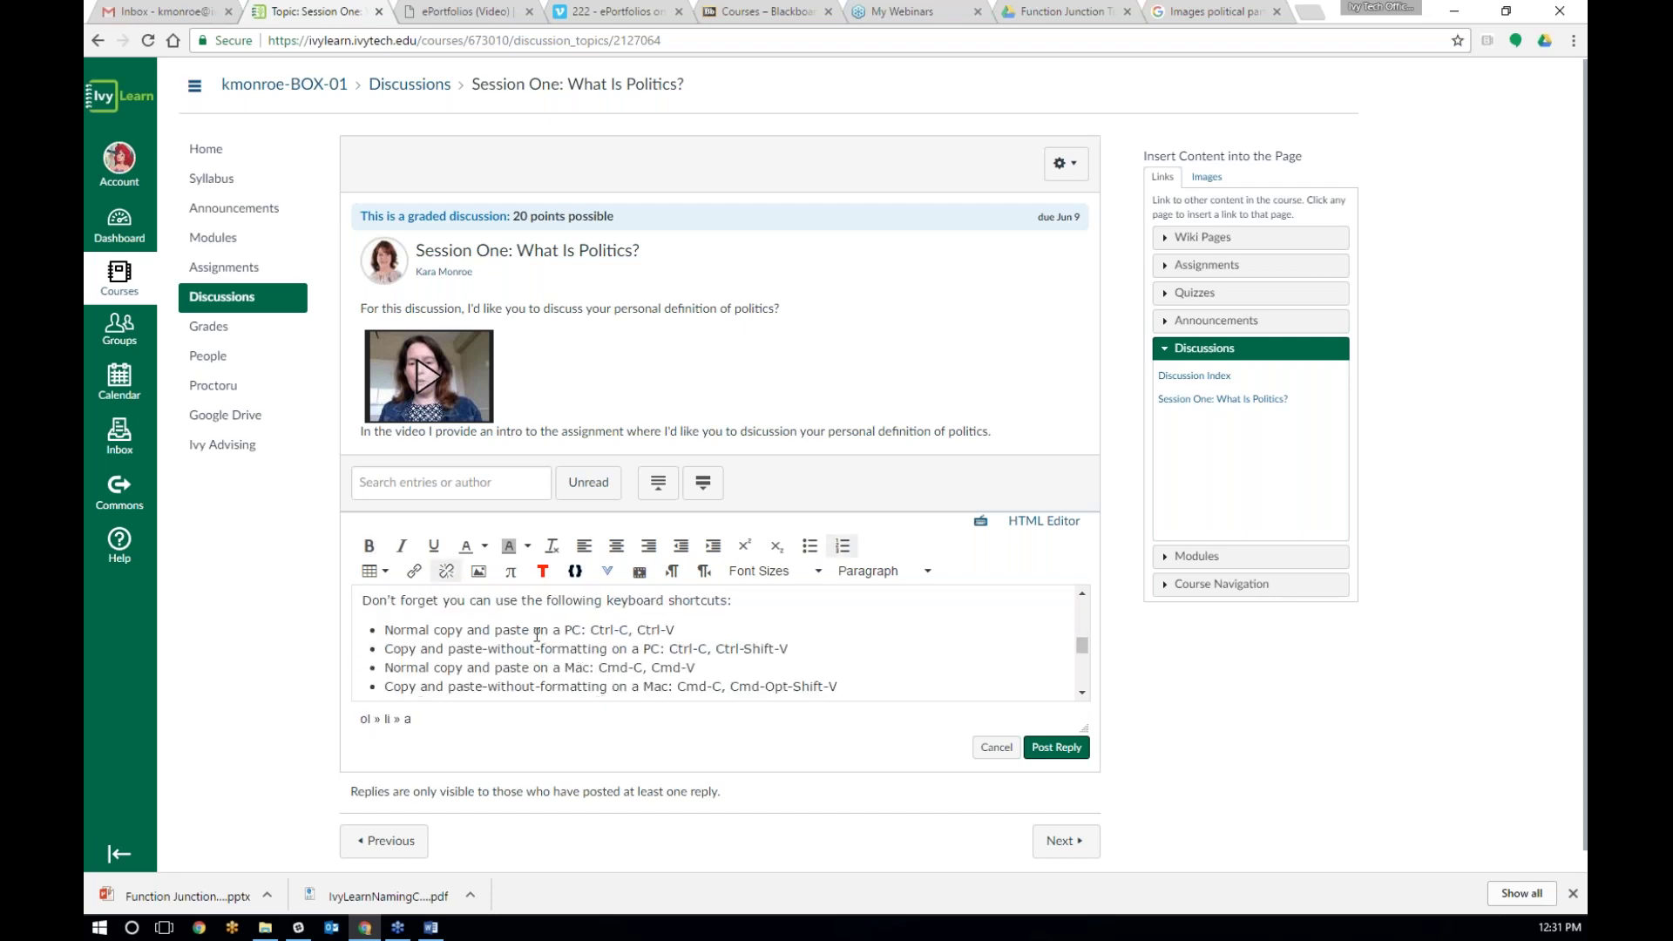
click(411, 654)
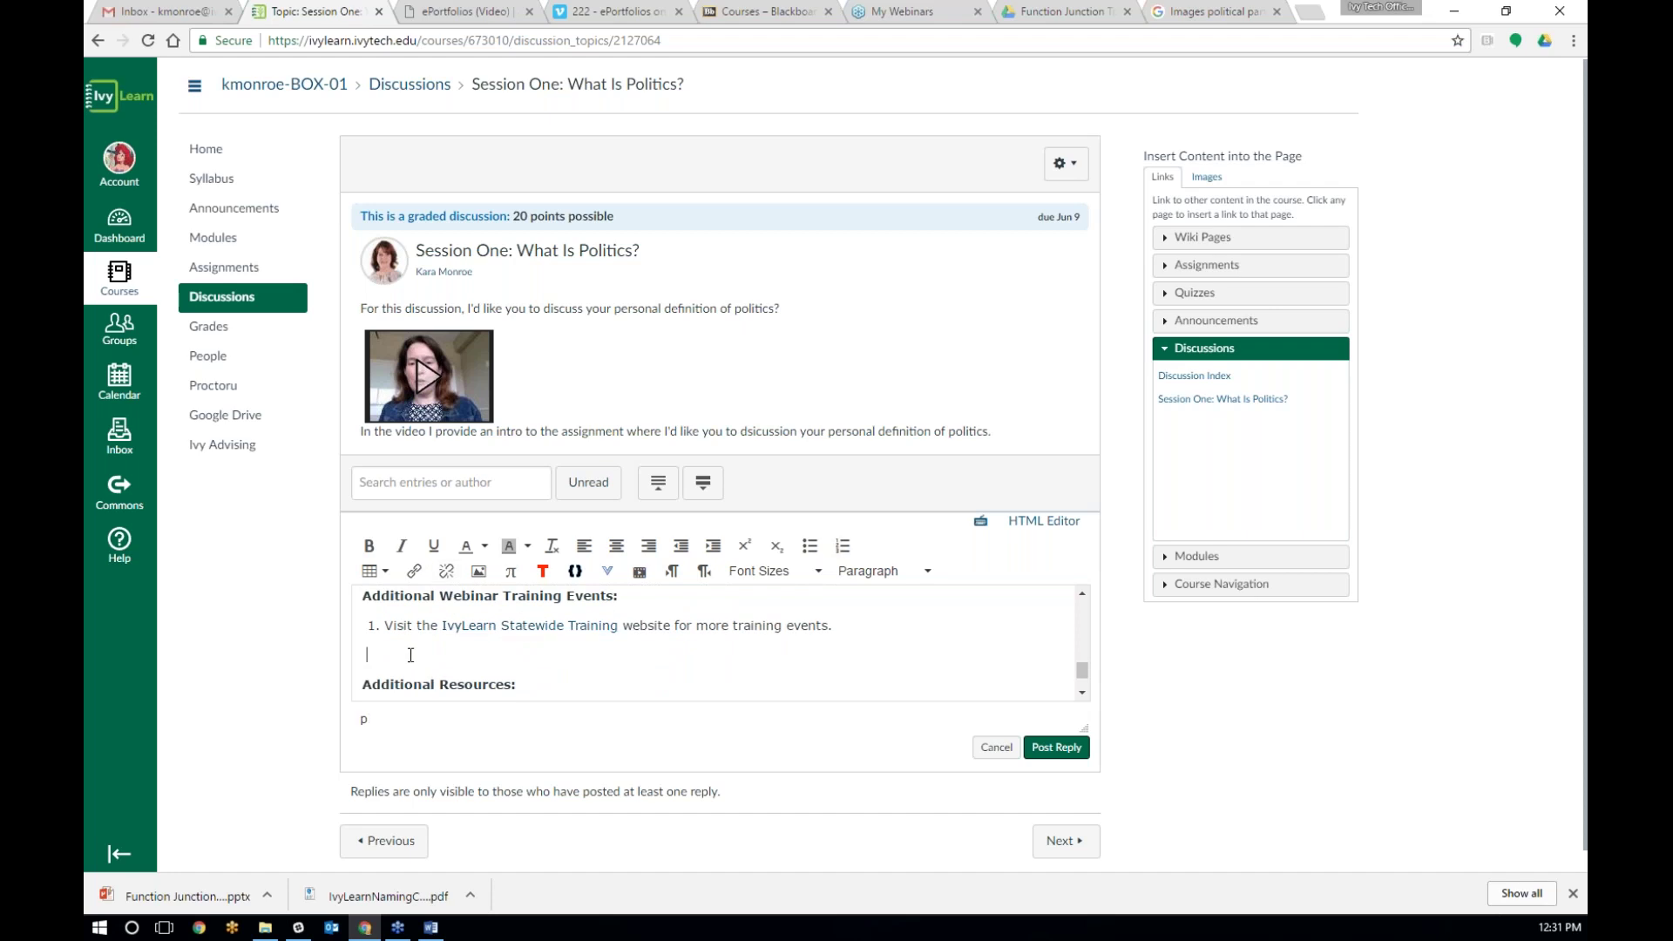
key(BackSpace)
scroll(554, 679, down, 1)
click(1056, 747)
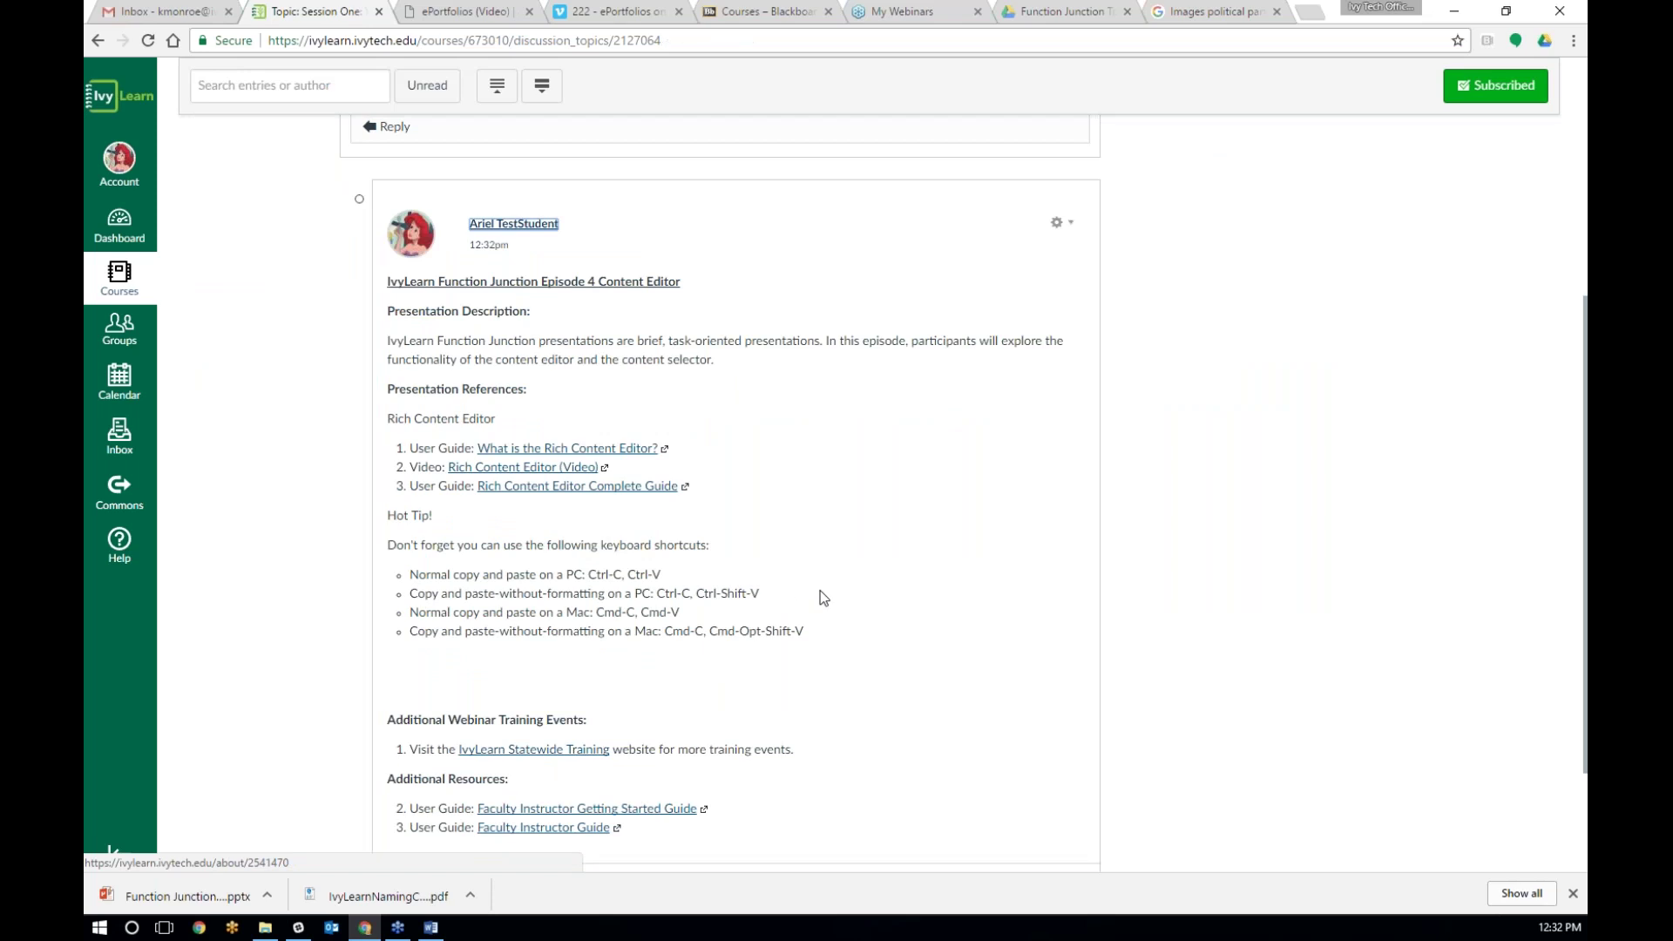
Step: Start a second reply to the discussion and paste the same Word document text into it without formatting
scroll(795, 564, up, 3)
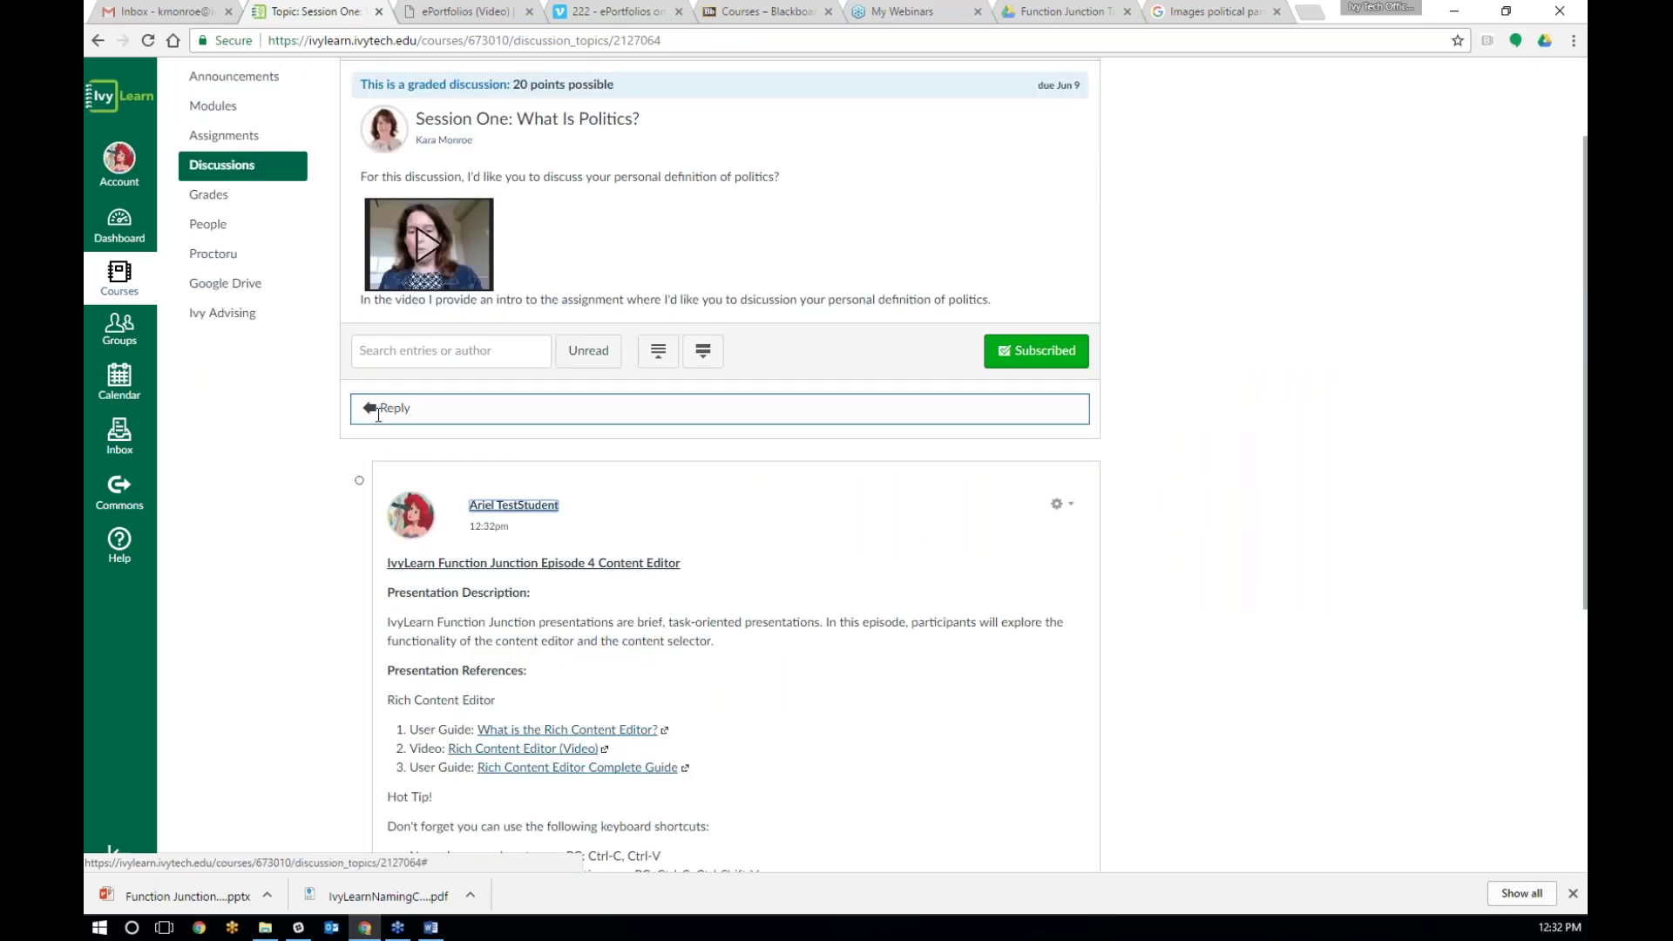
click(377, 415)
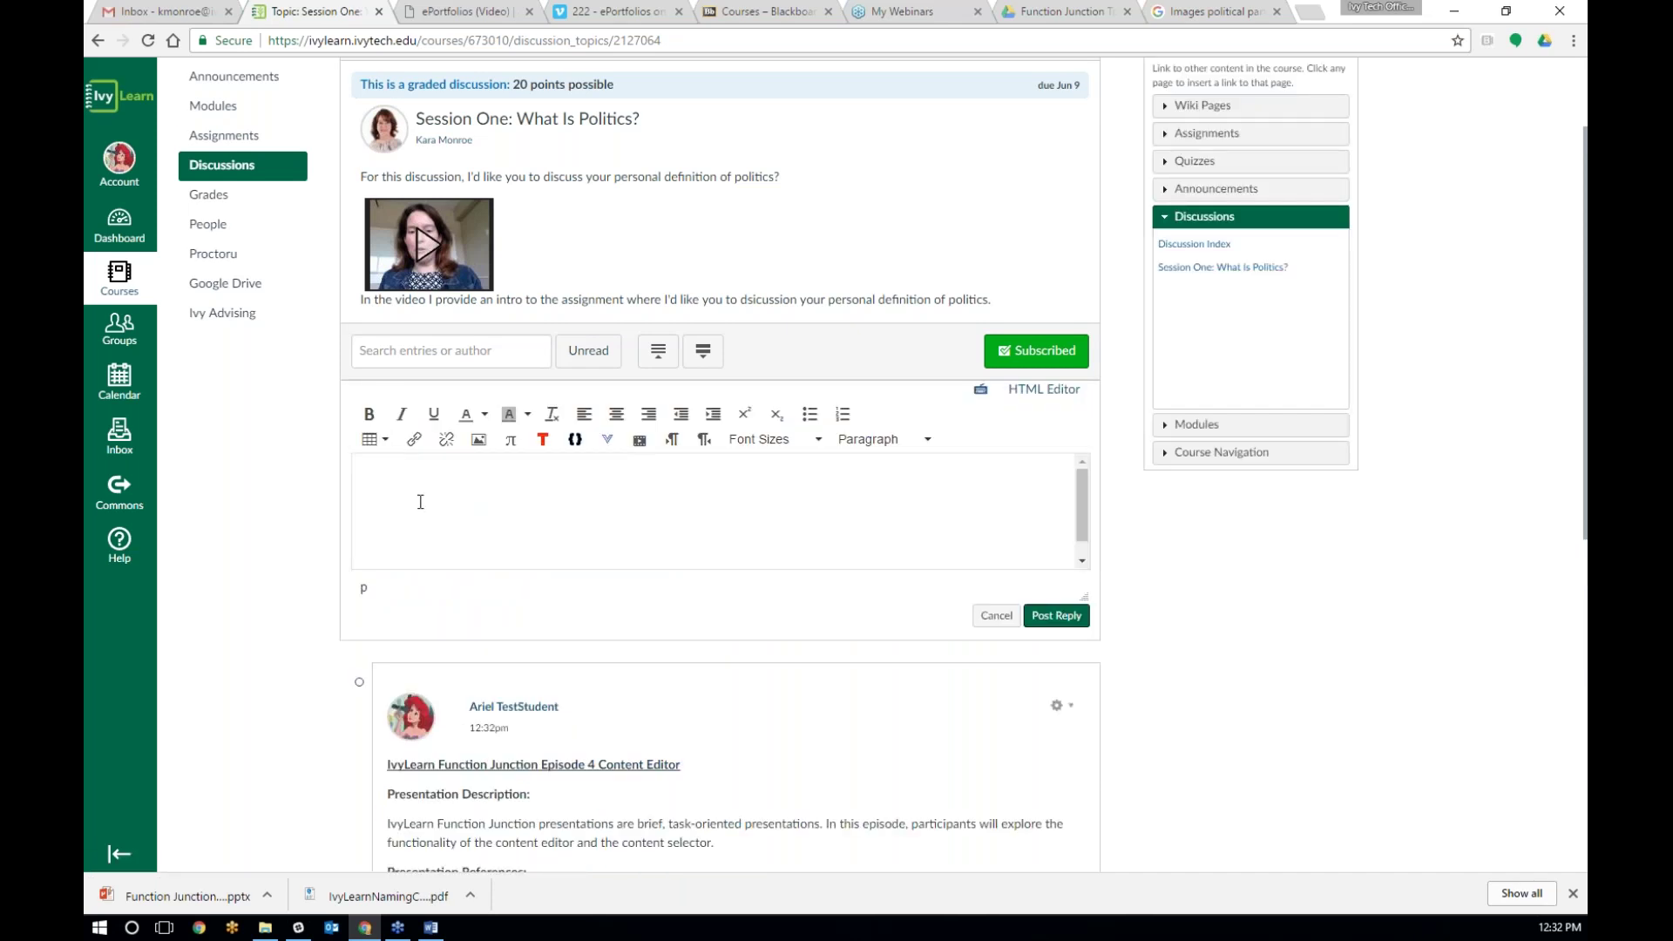
key(alt+Tab)
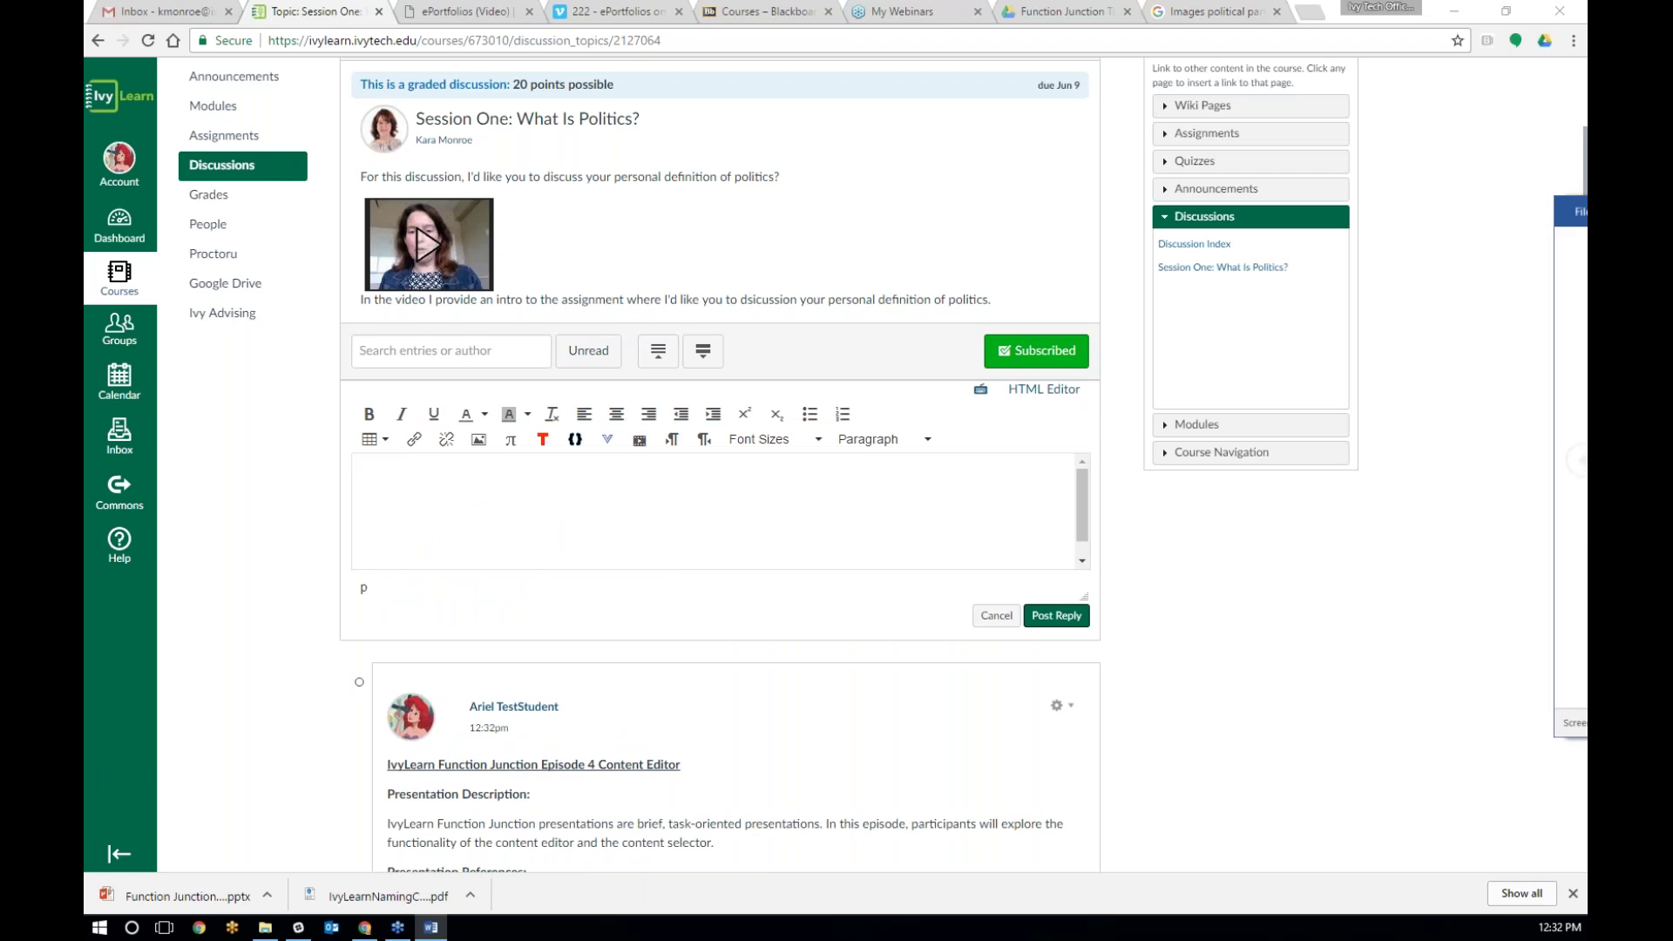
key(alt+Tab)
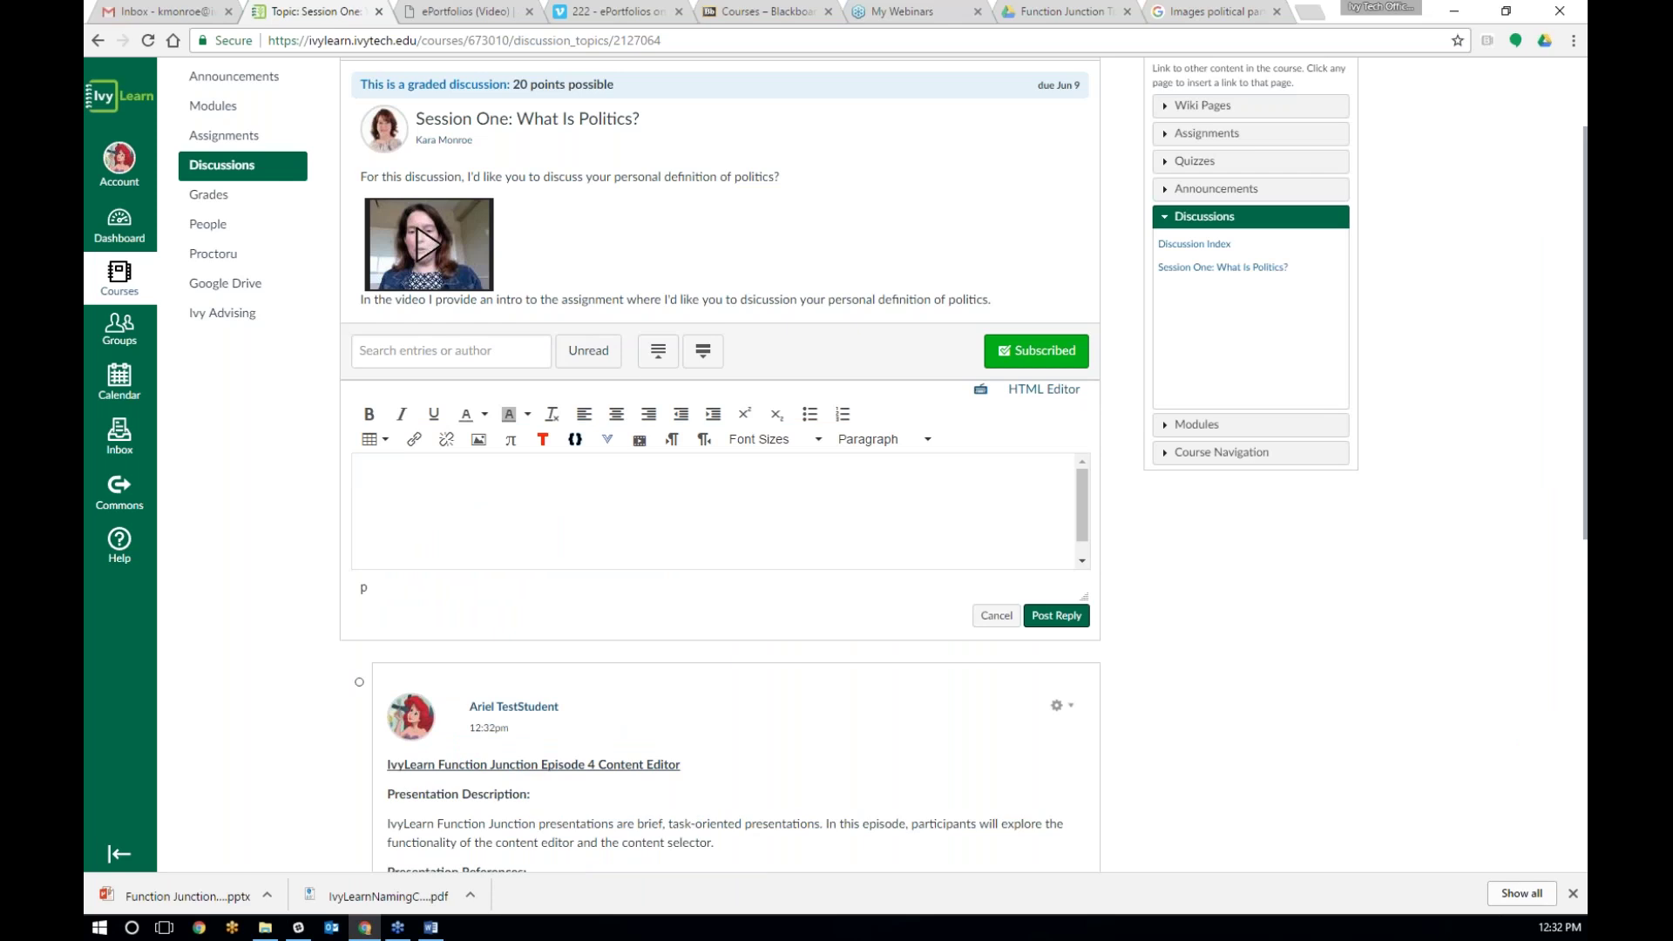
key(ctrl+v)
scroll(458, 516, up, 6)
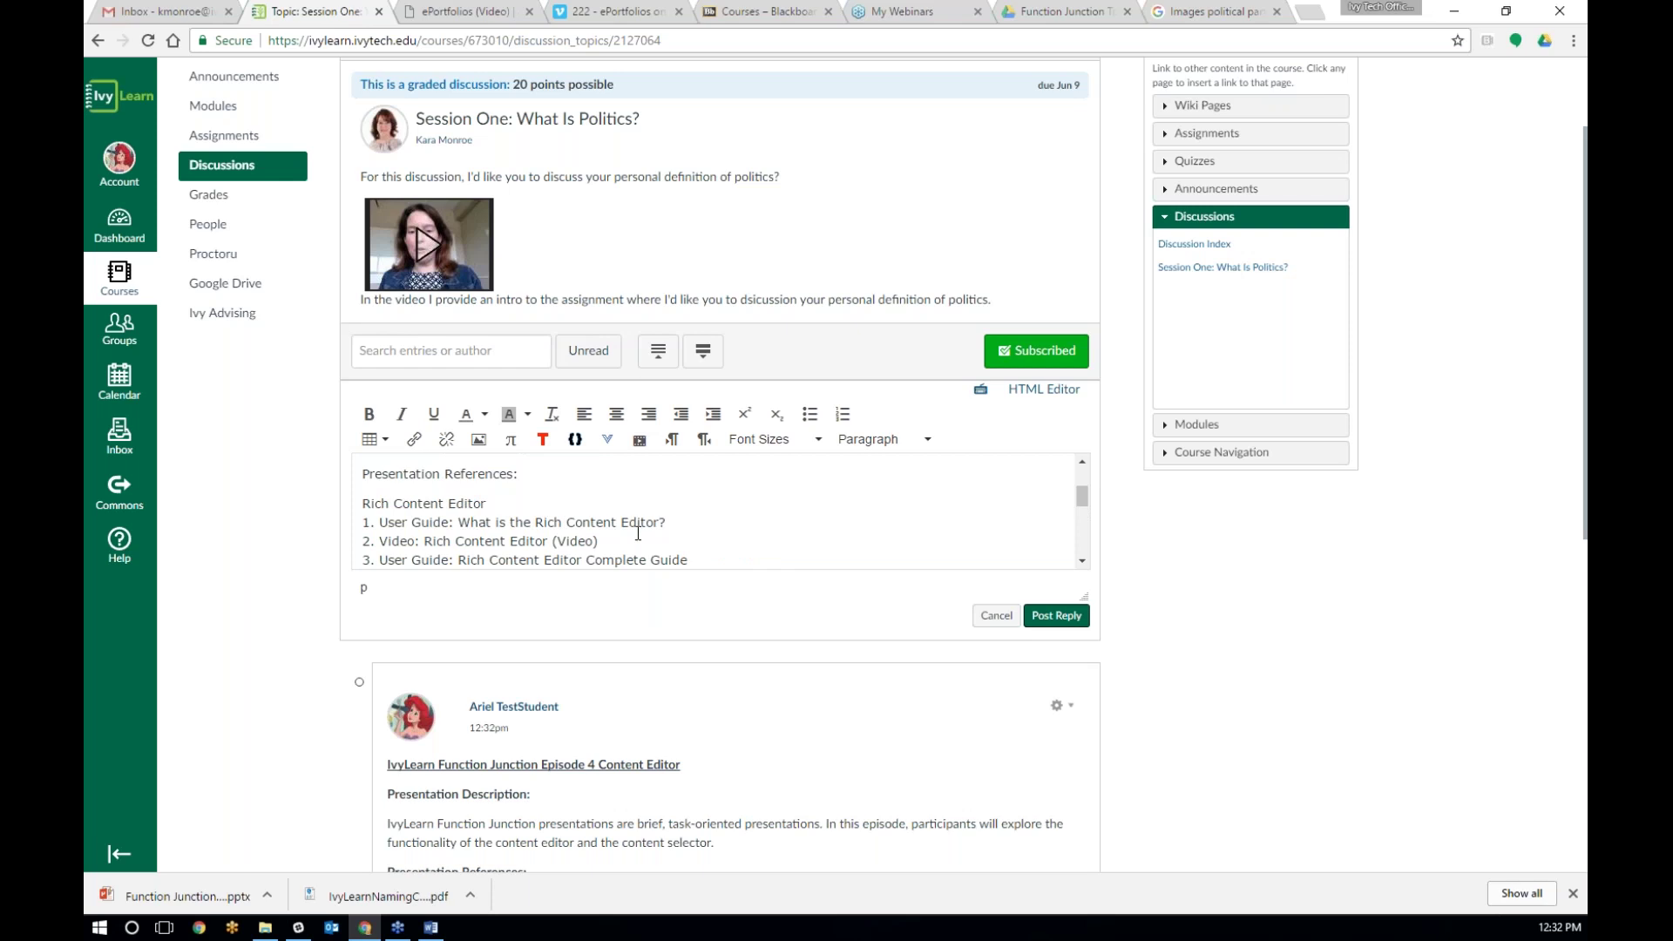
Step: Post the plain-text reply after checking it against the Word document, and compare it with the formatted reply
key(alt+Tab)
drag(1400, 245, 695, 177)
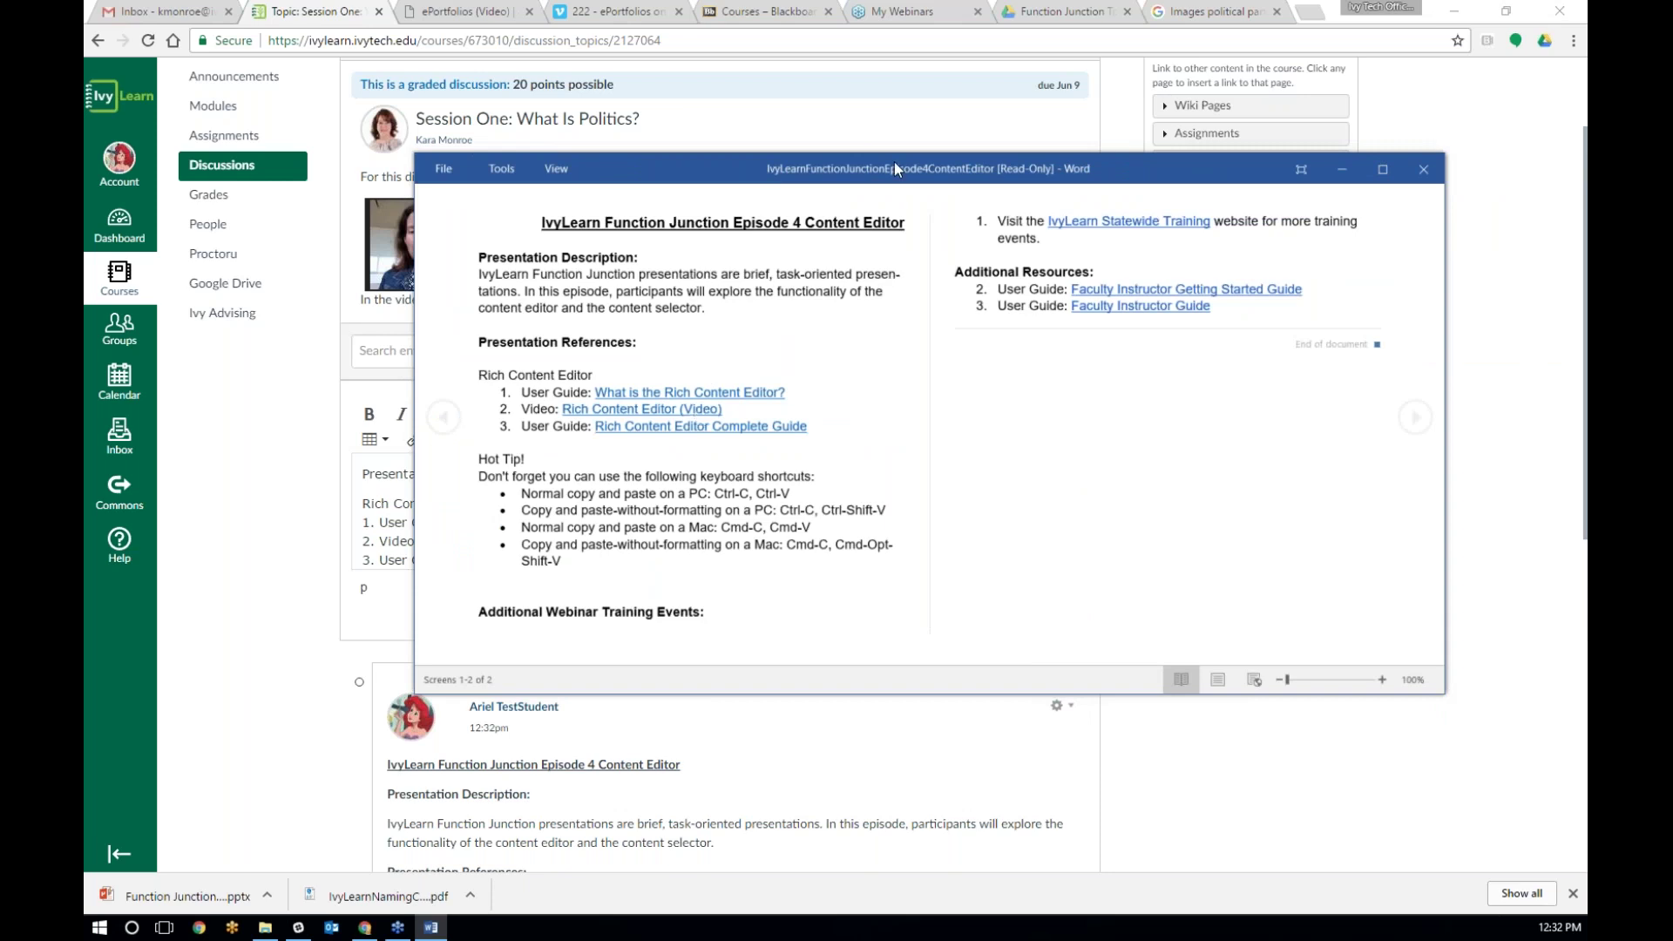
key(alt+Tab)
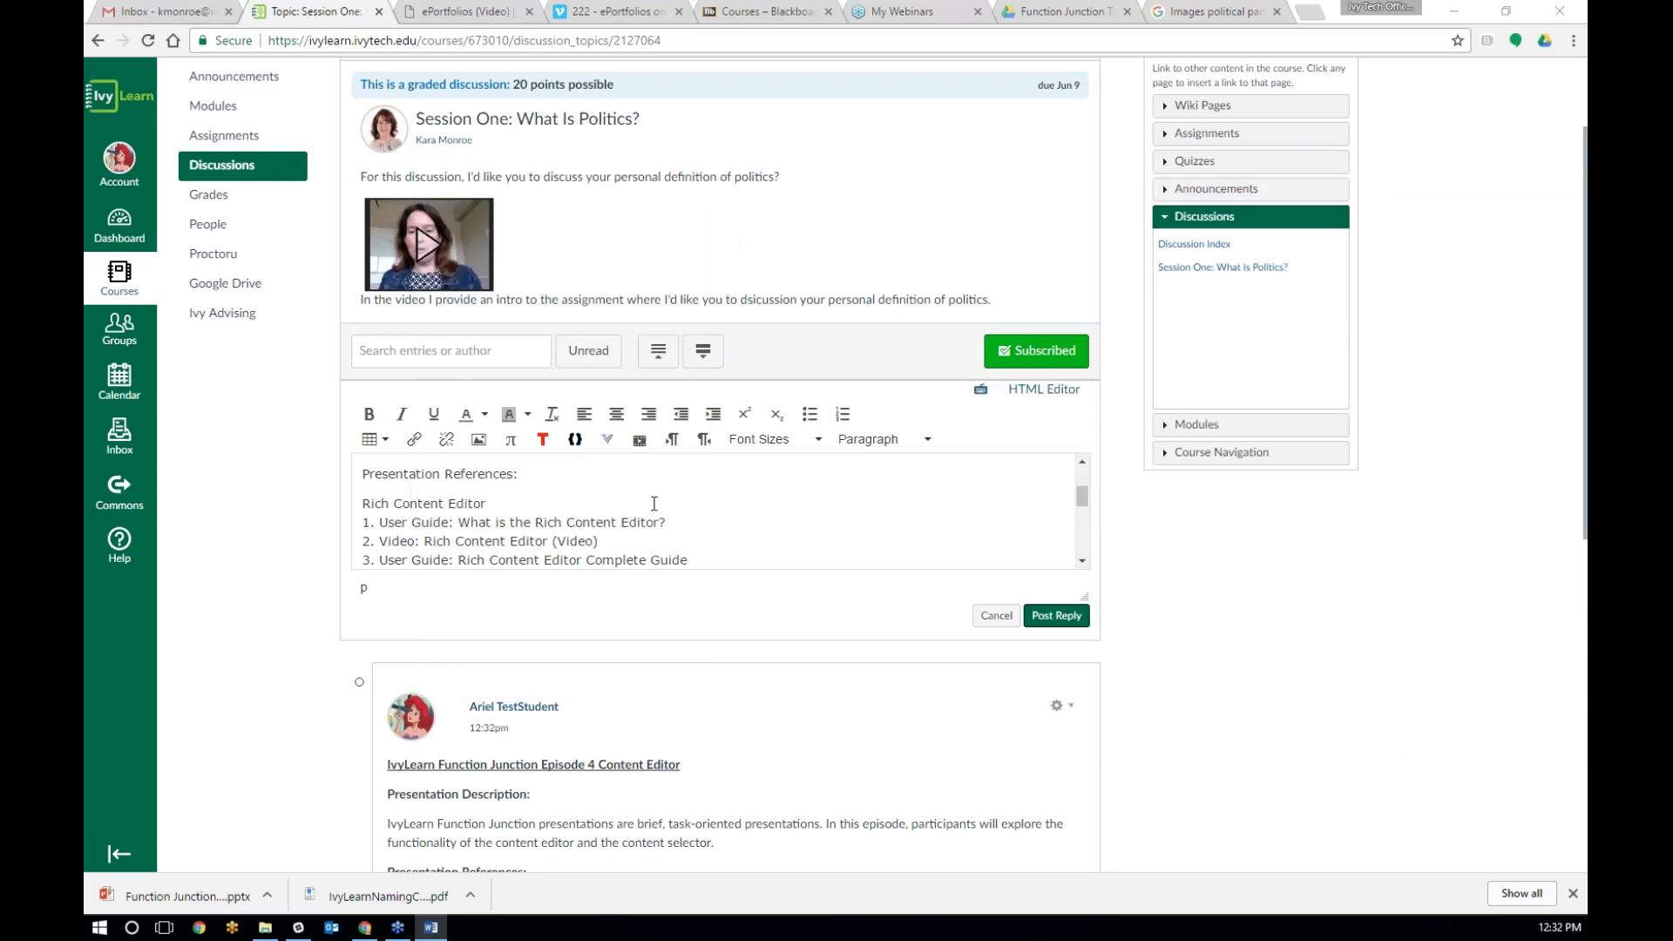
scroll(654, 503, up, 2)
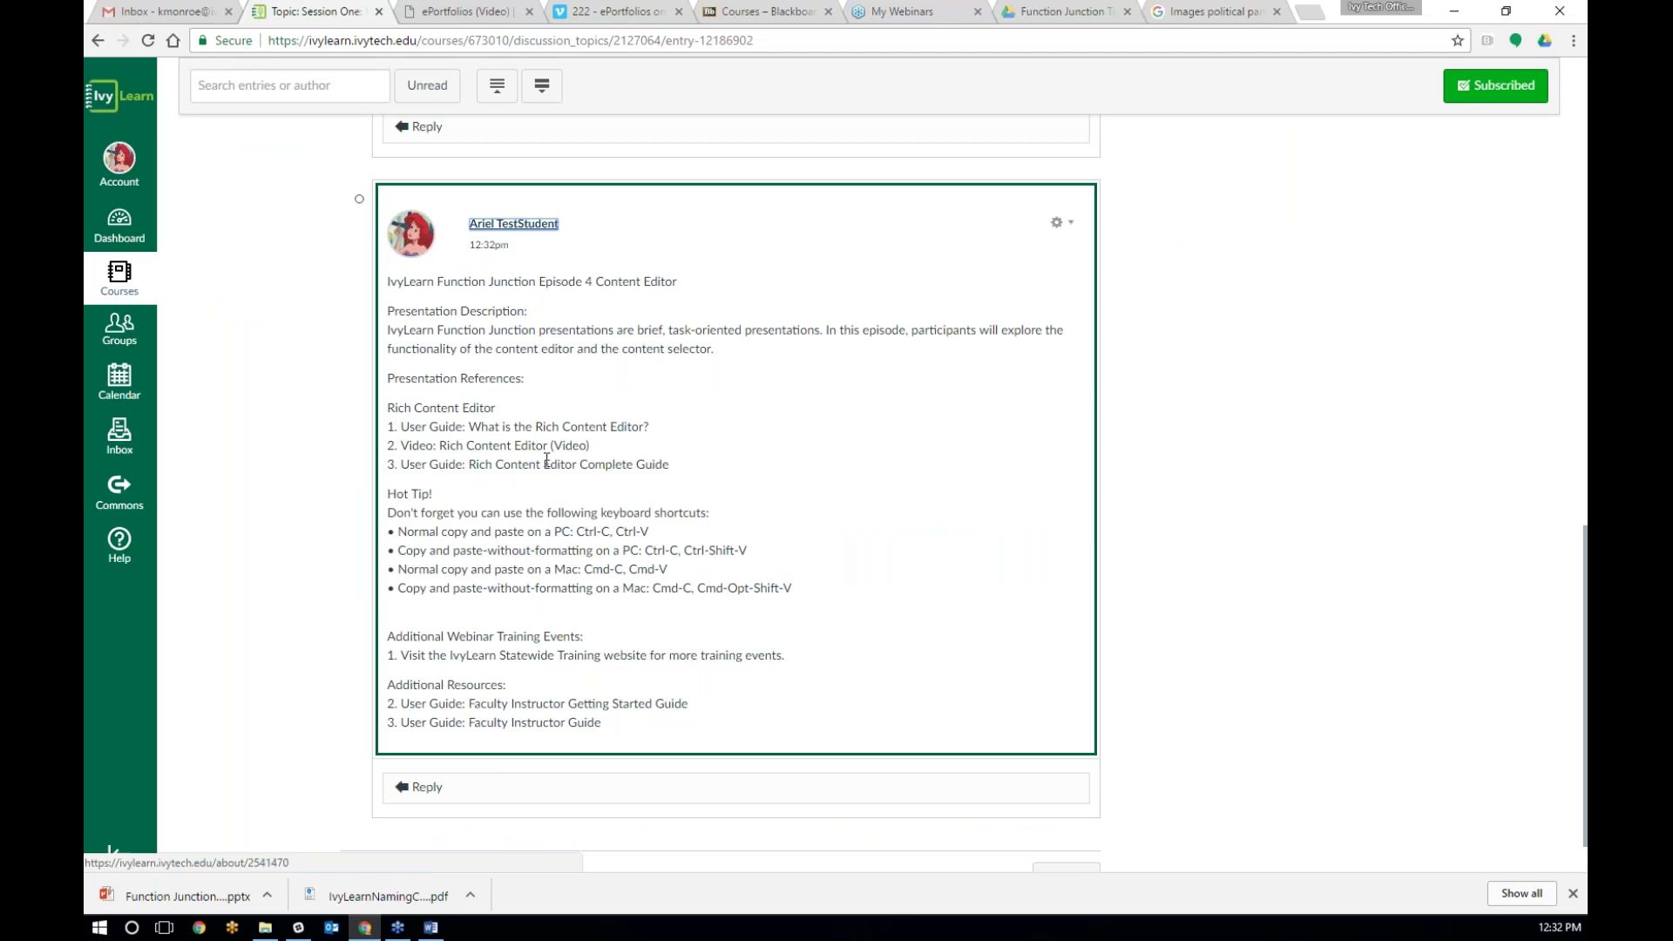
scroll(620, 464, up, 7)
scroll(777, 654, up, 3)
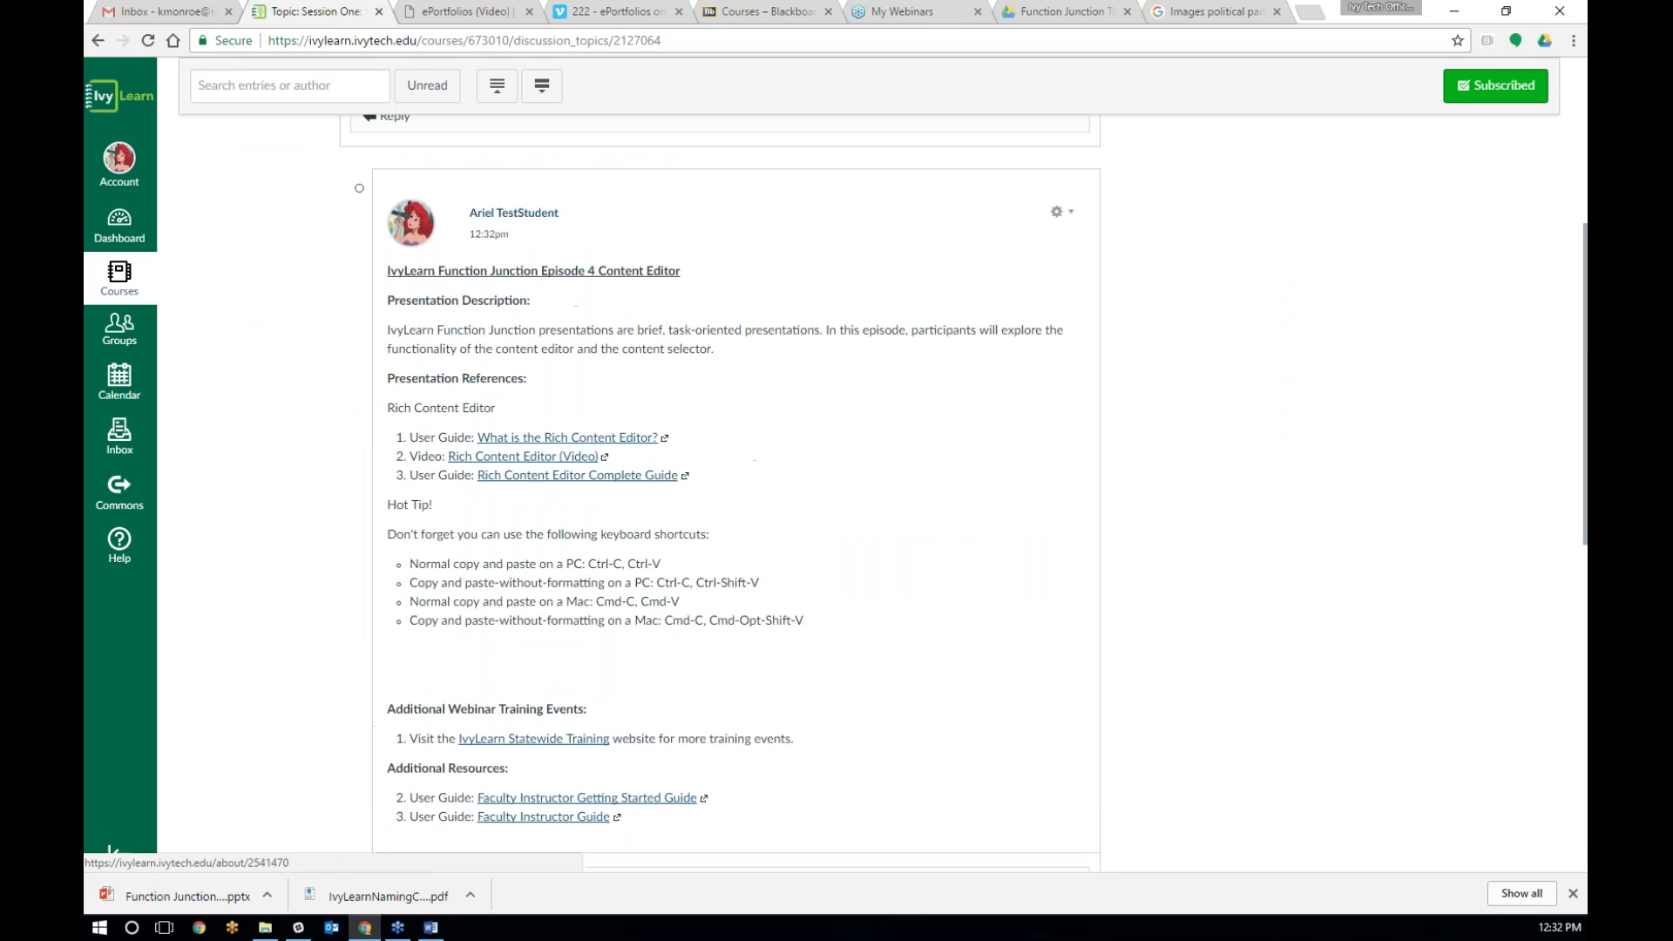